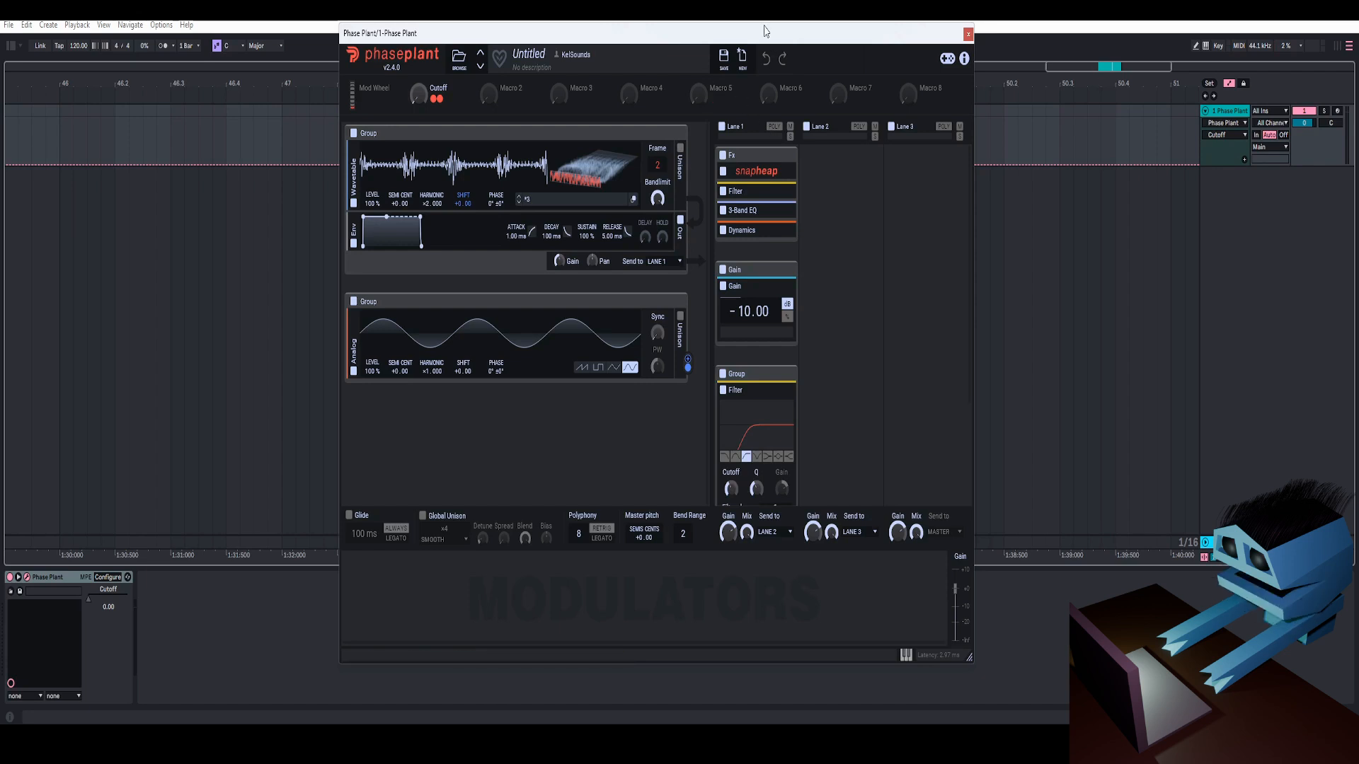
Step: Look through the lane 1 effects chain, including the settings of the filter inside the Fx group
left_click_drag(777, 29, 714, 27)
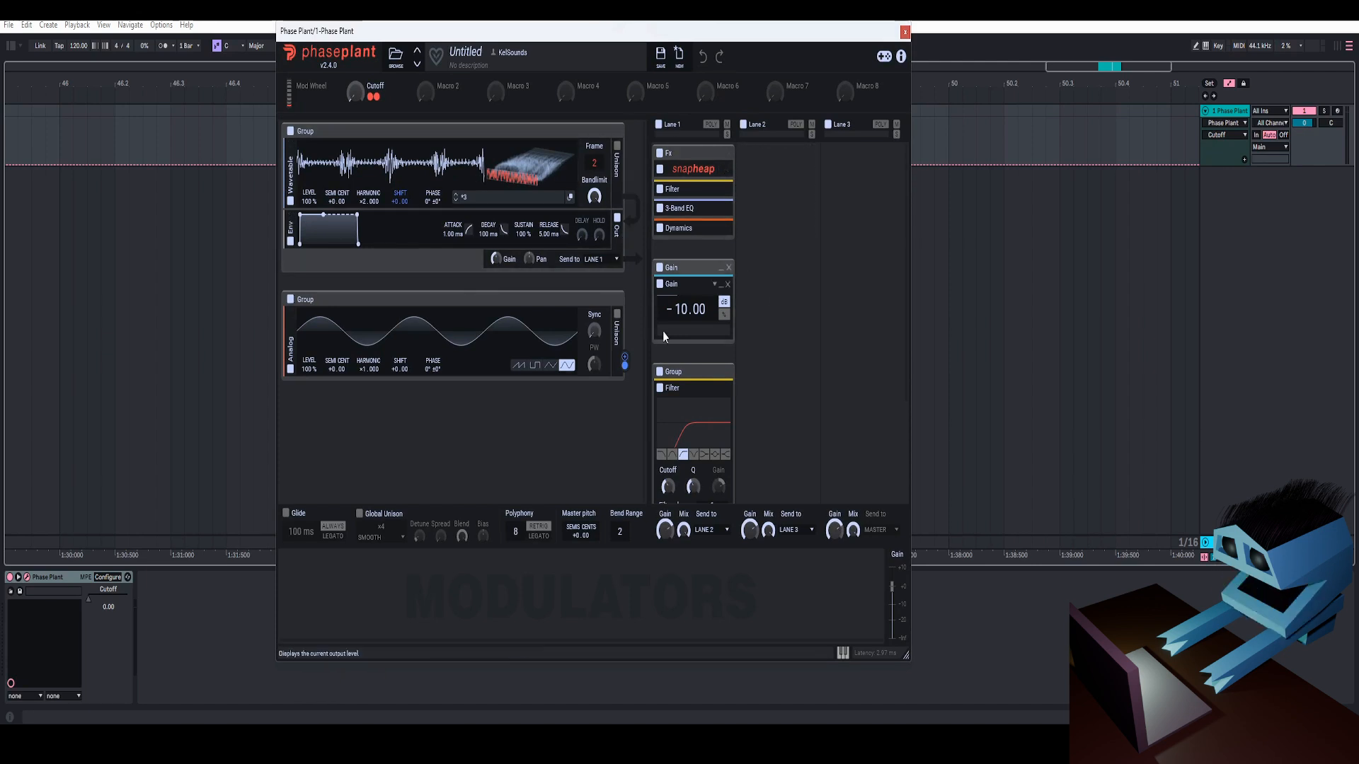
scroll(731, 262, "down", 3)
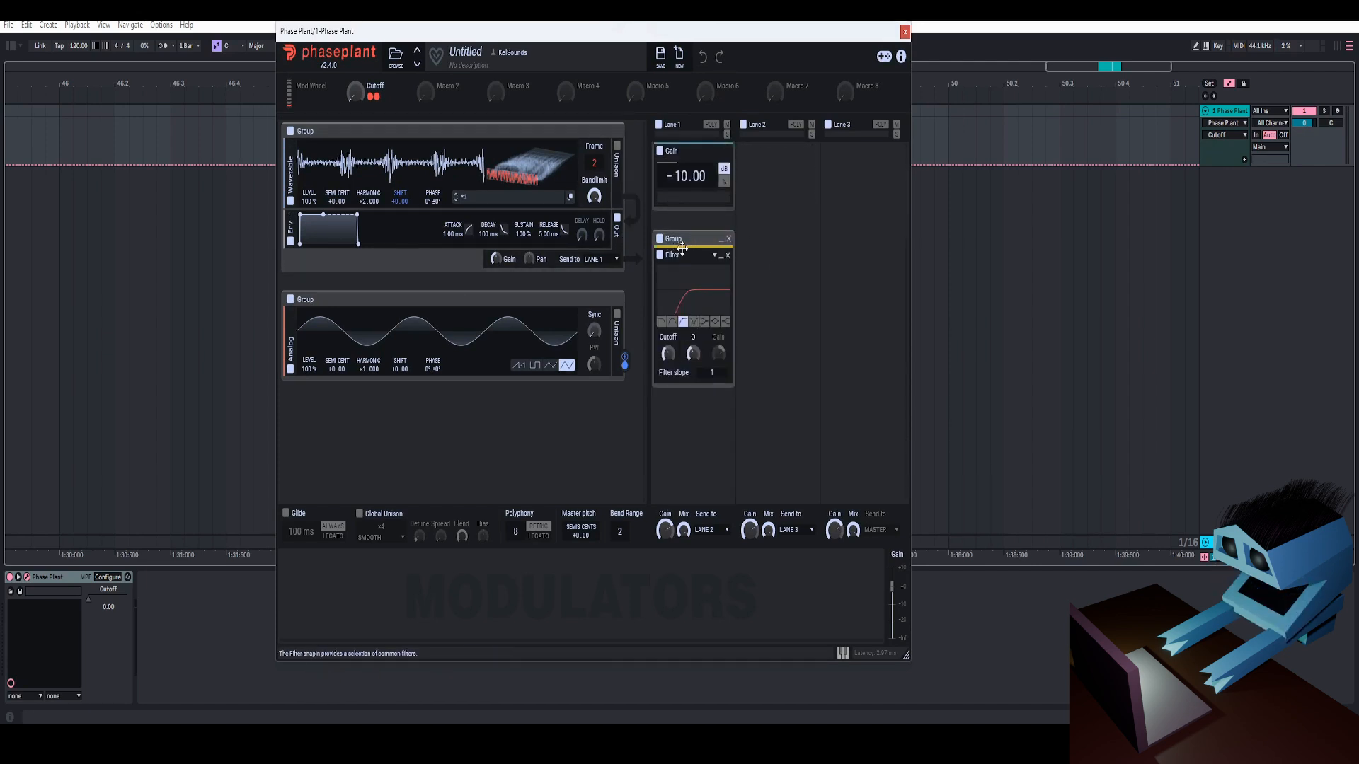
right_click(668, 359)
left_click(692, 242)
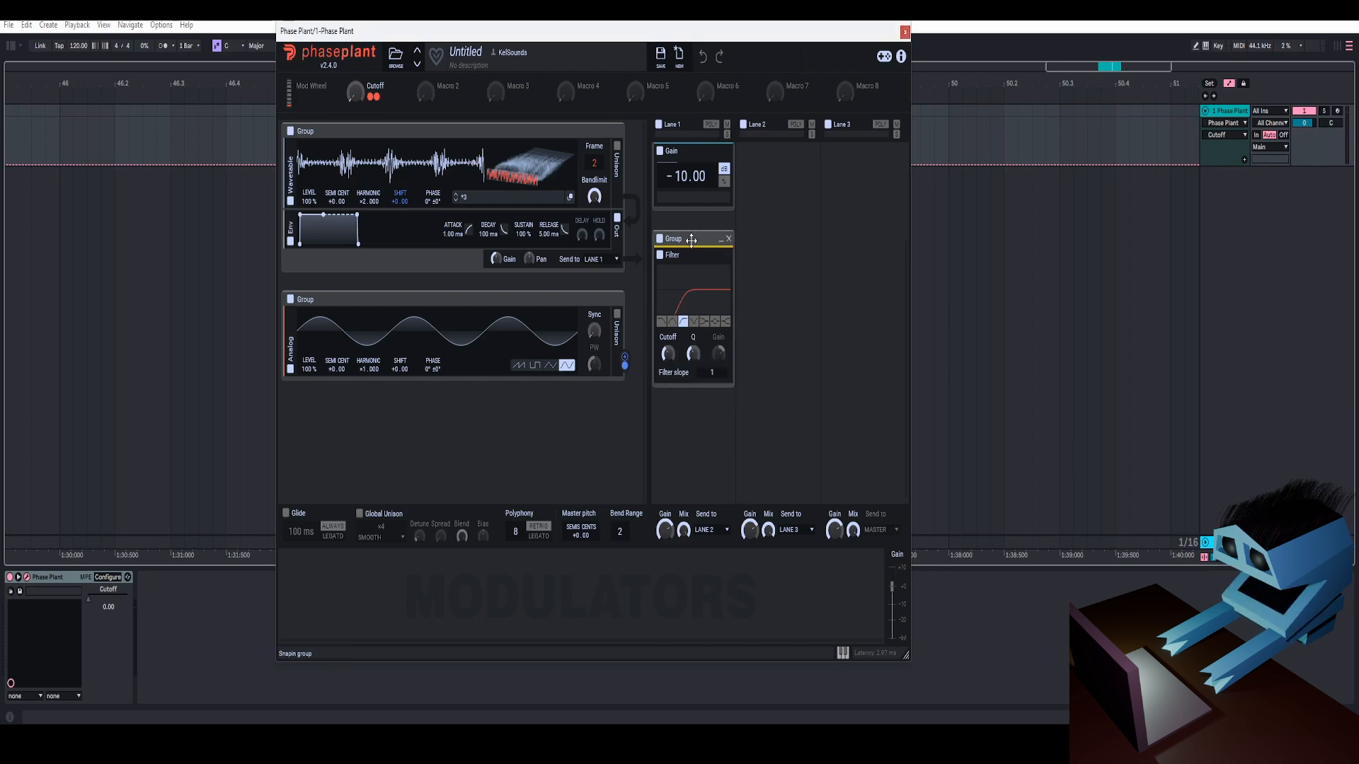
scroll(692, 239, "up", 3)
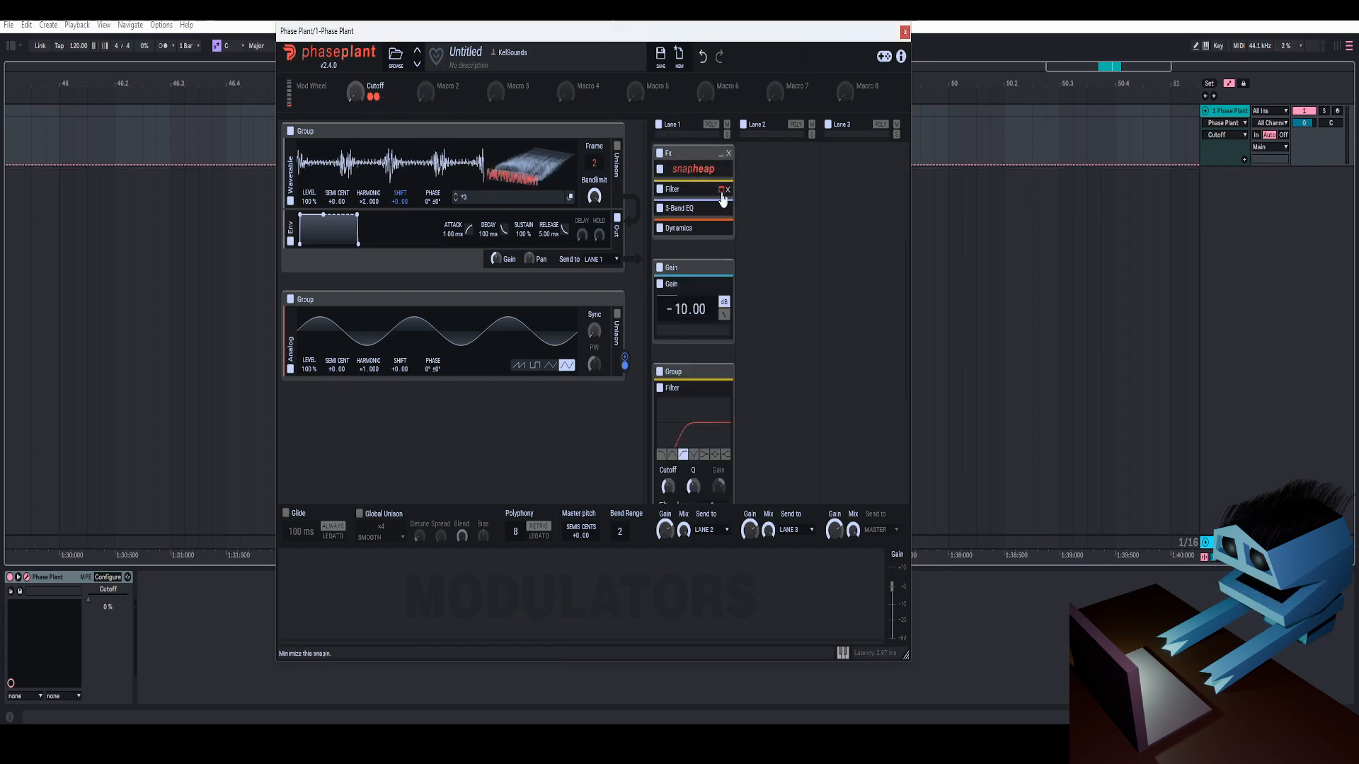
left_click(681, 189)
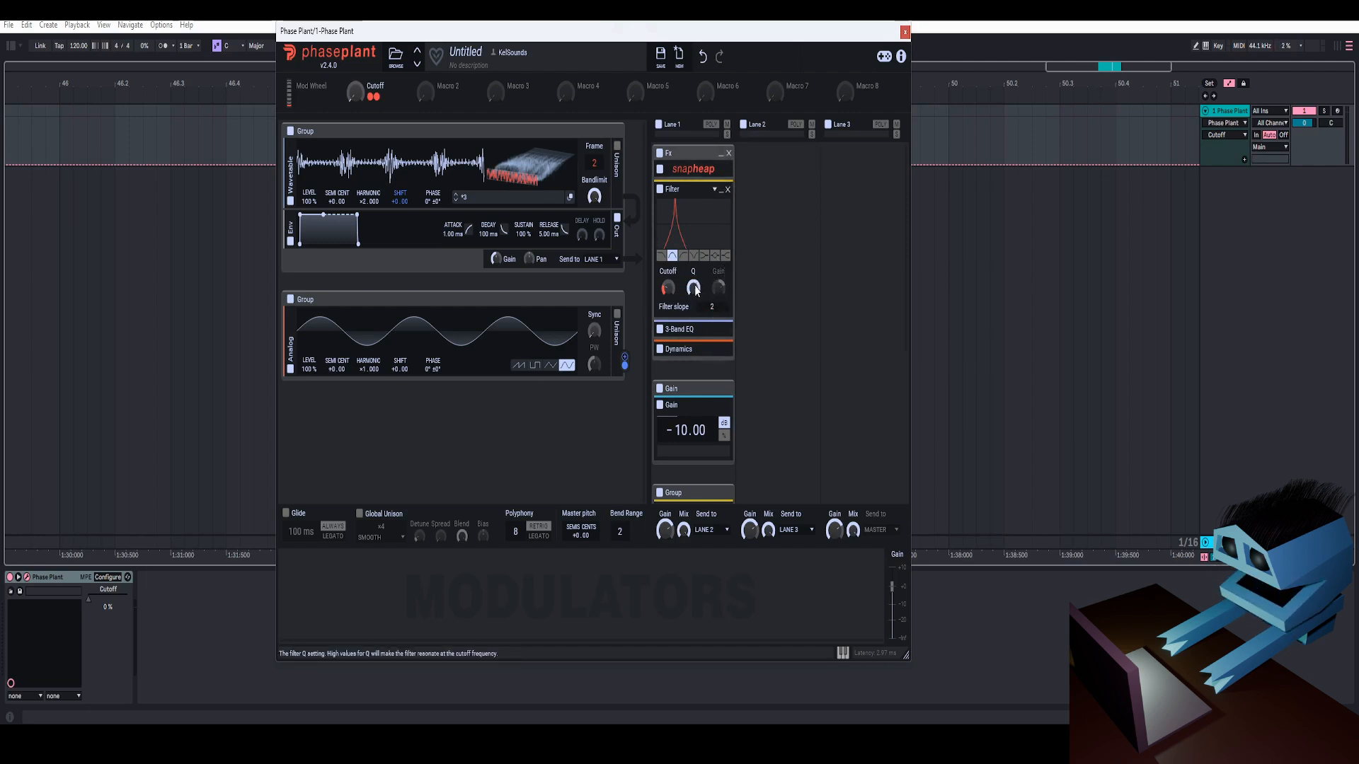
left_click(721, 189)
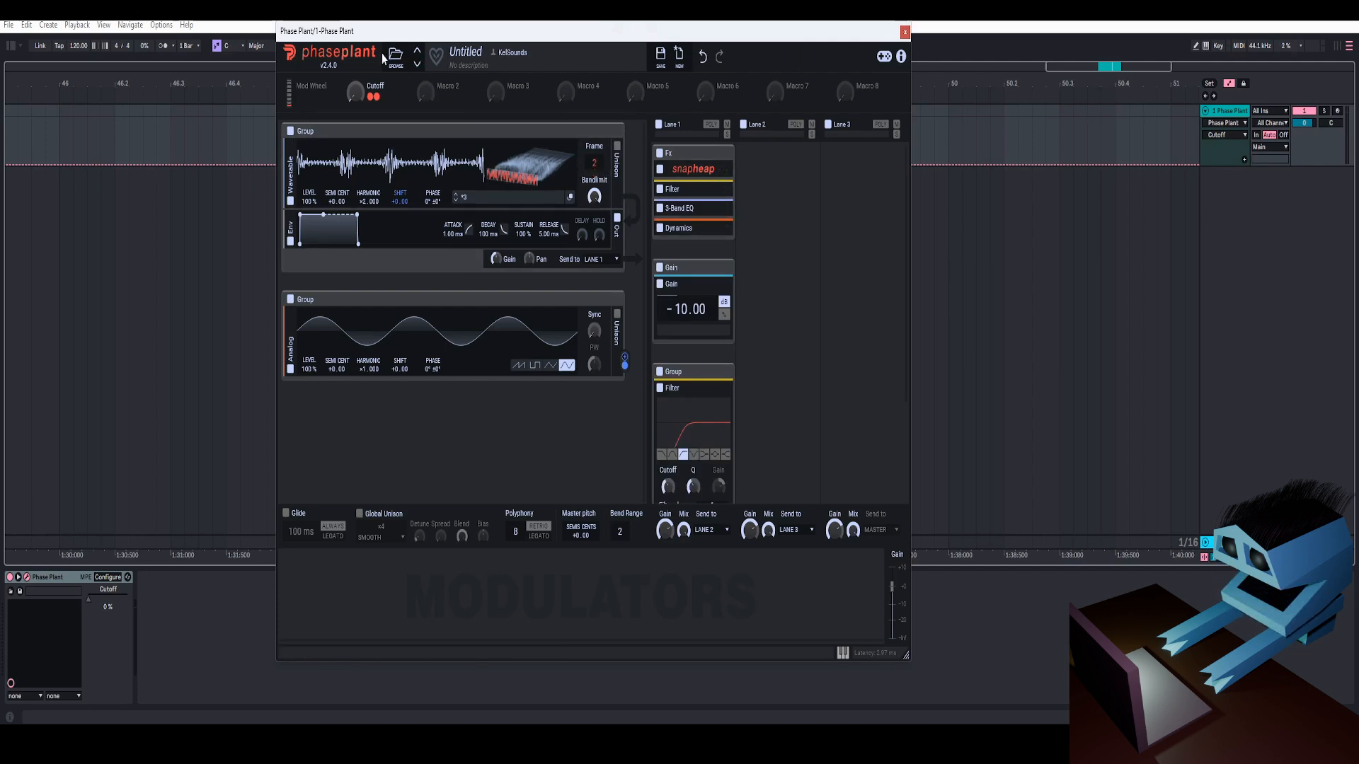
Step: Audition the Cutoff macro up to 21%, and close the plugin window
left_click_drag(355, 96, 355, 57)
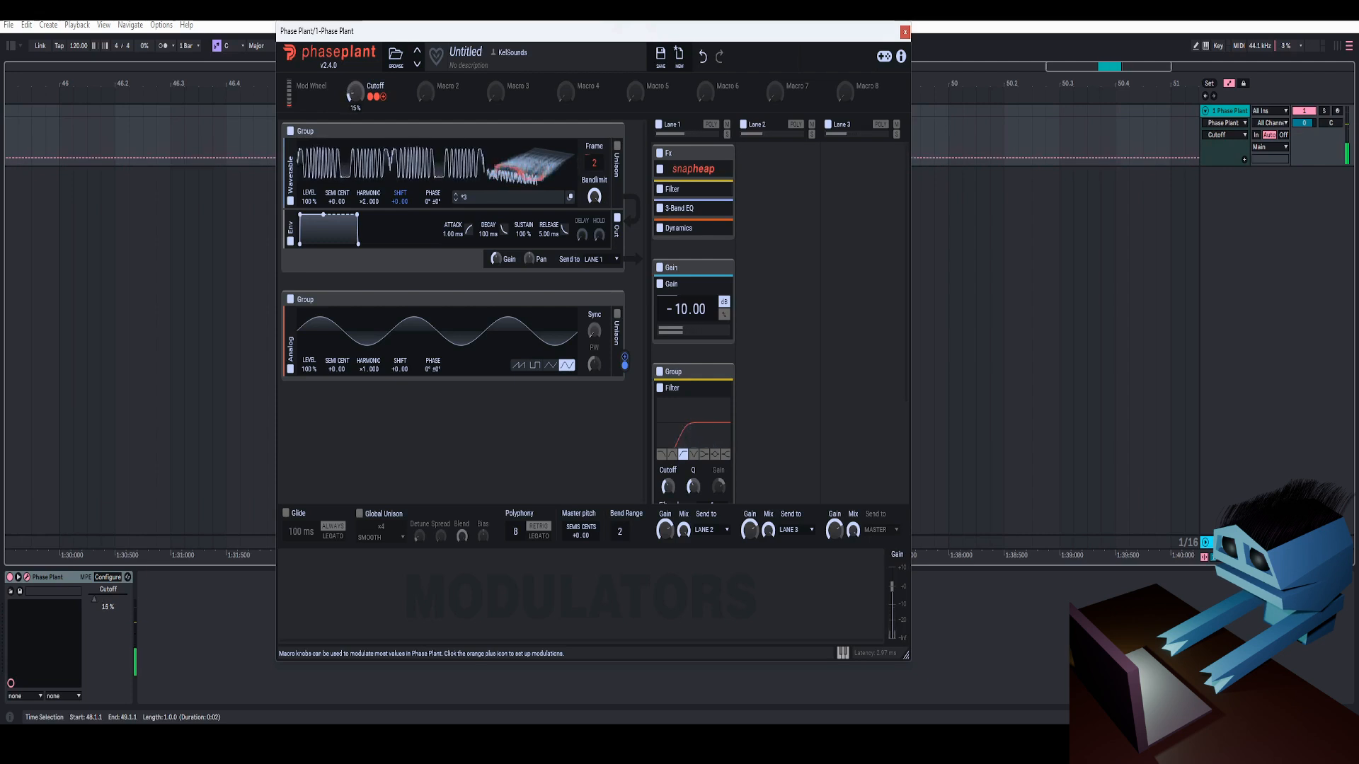
left_click_drag(355, 92, 355, 102)
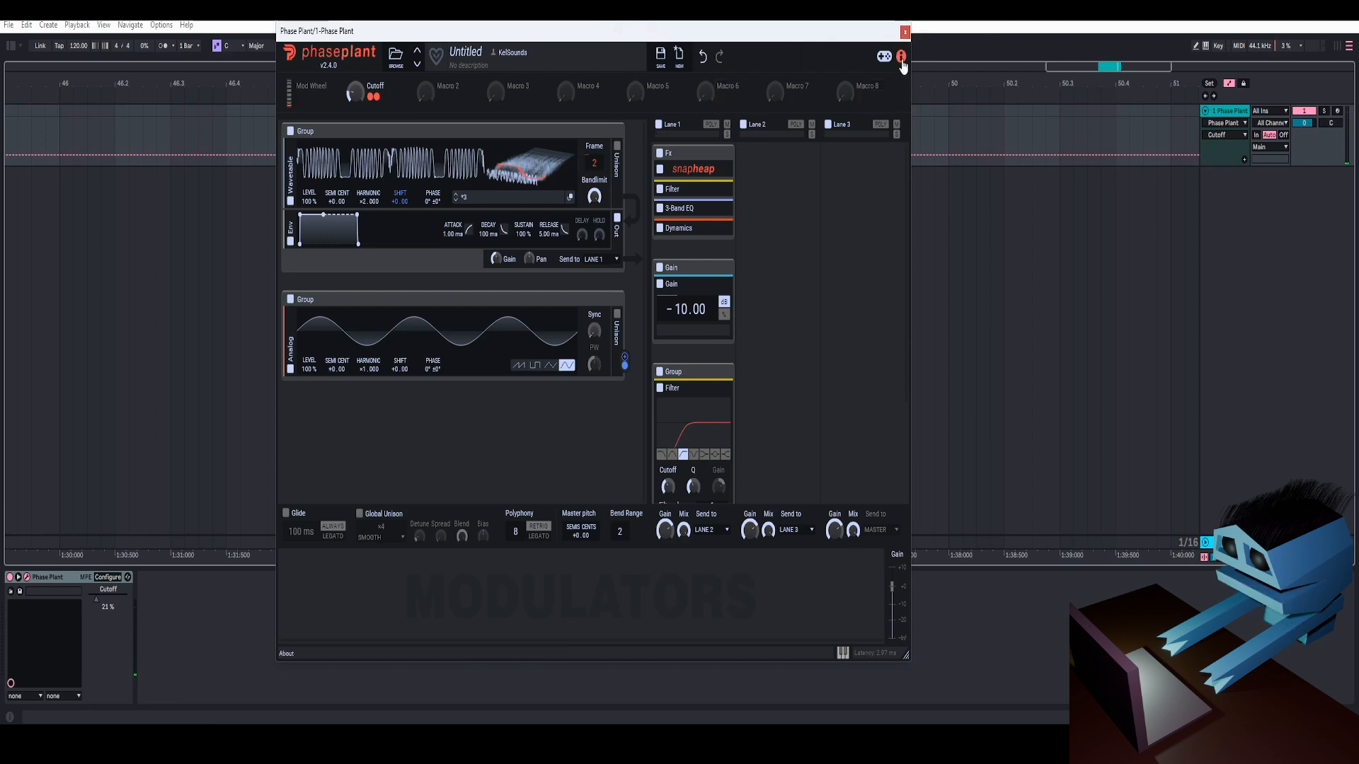
left_click(904, 32)
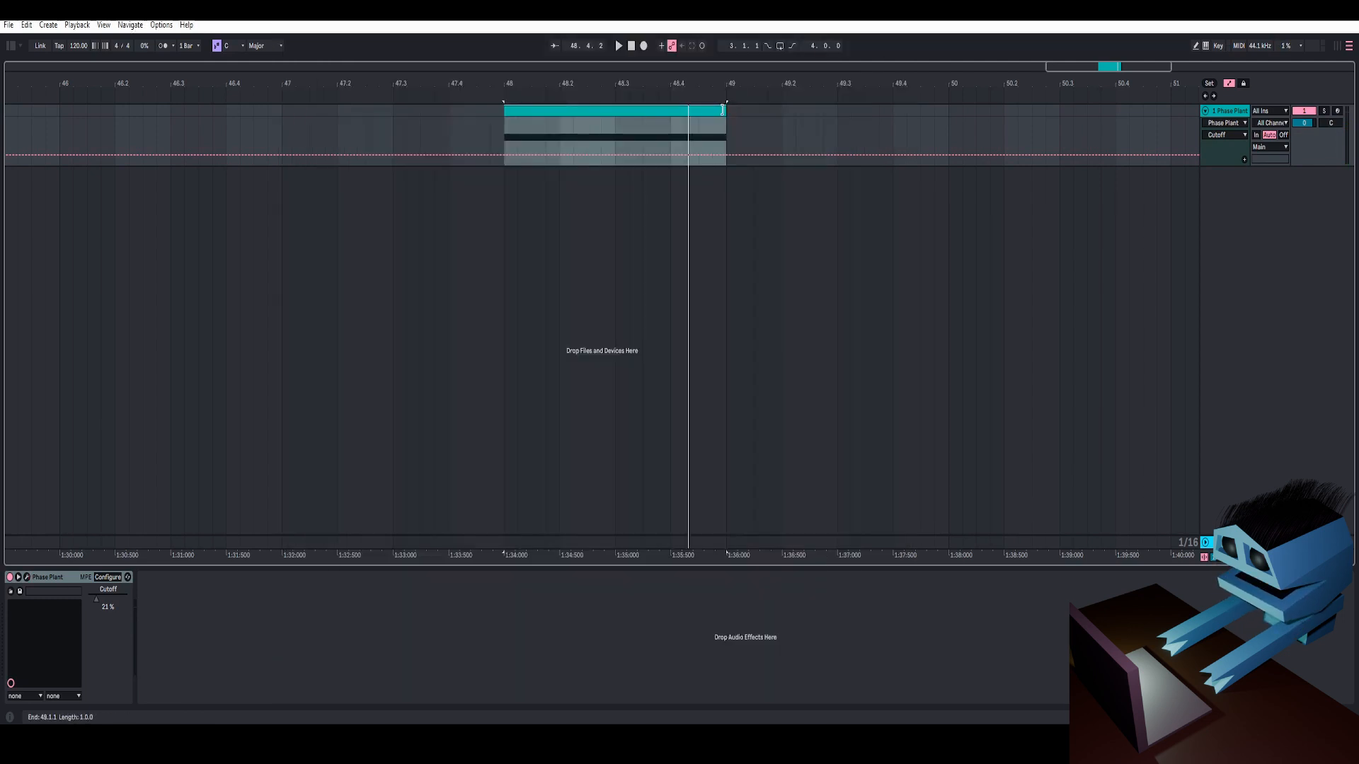
Step: Extend the MIDI clip to two bars and loop the arrangement over it, from 48.1.1 to 50.1.1
left_click_drag(721, 111, 874, 116)
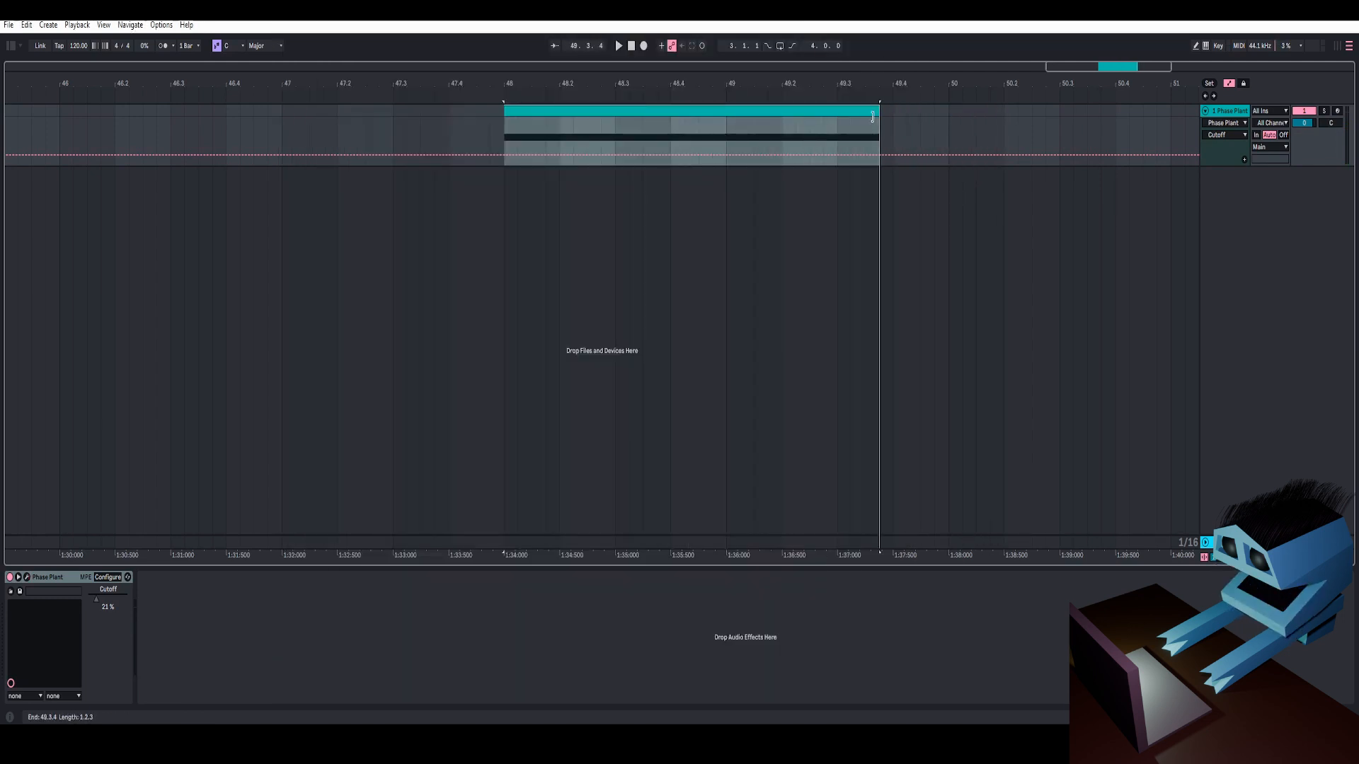
key("ctrl+z")
right_click(657, 109)
left_click(681, 275)
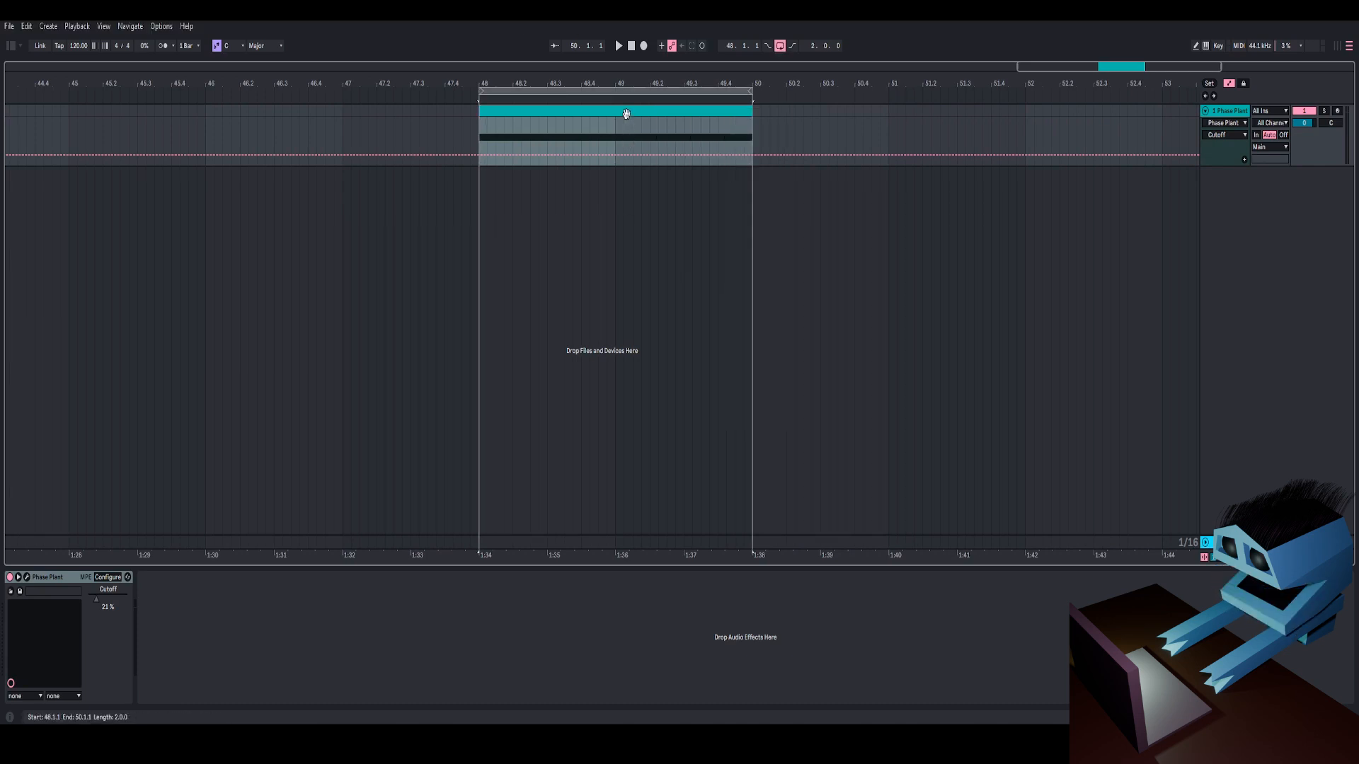
Step: Glance at the clip's notes, then reopen the Phase Plant window from its track device
key("e")
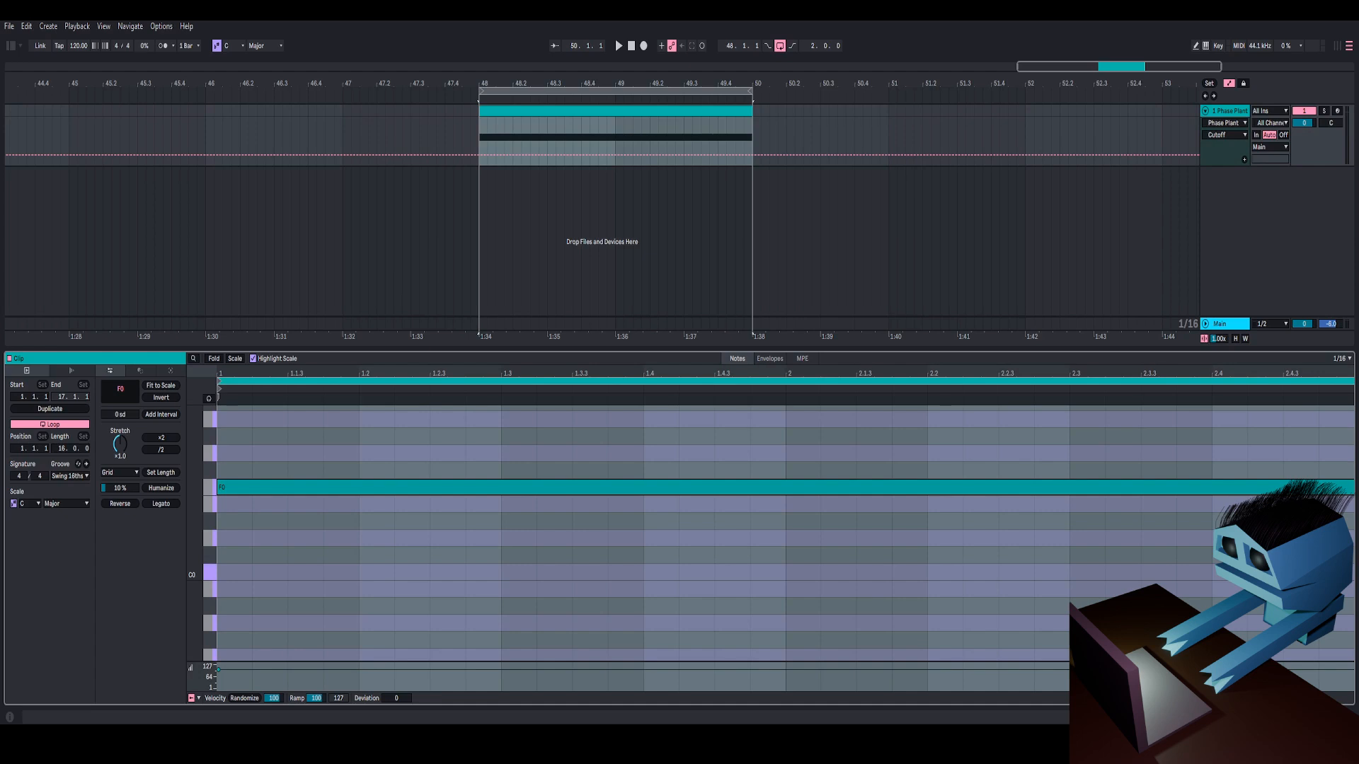
key("d")
left_click(27, 577)
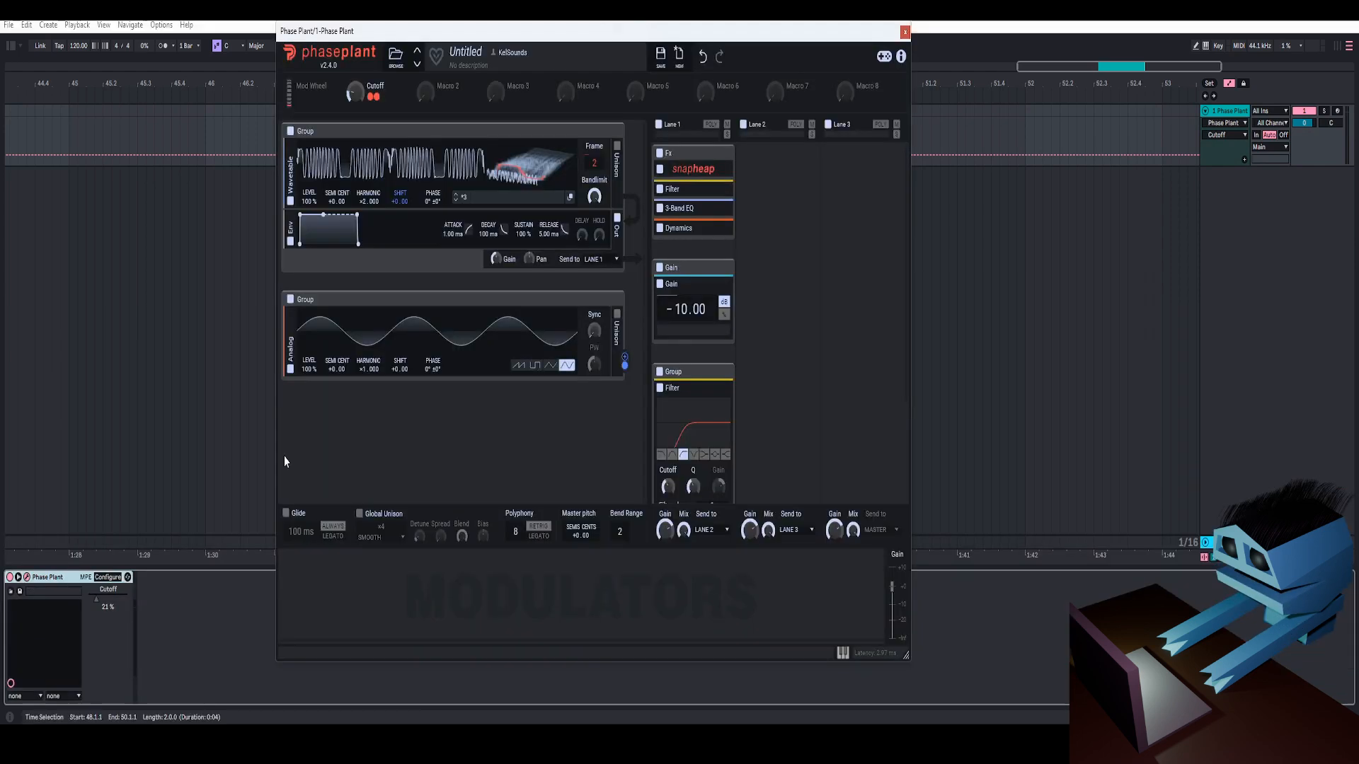
left_click_drag(629, 43, 665, 51)
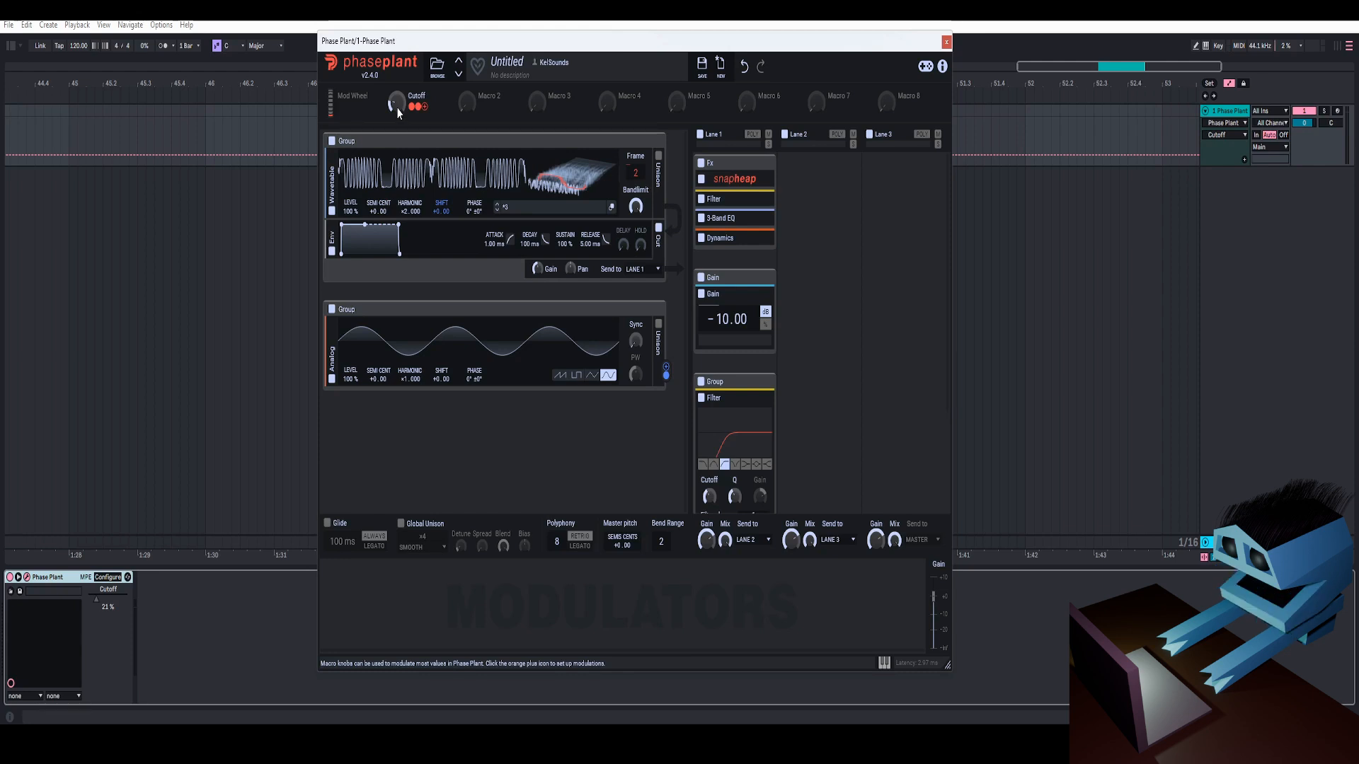
left_click_drag(545, 53, 586, 57)
Step: Sweep the Cutoff macro to audition its effect, settling at 17%
mouse_move(438, 106)
left_mouse_down()
mouse_move(438, 93)
mouse_move(438, 105)
left_mouse_up()
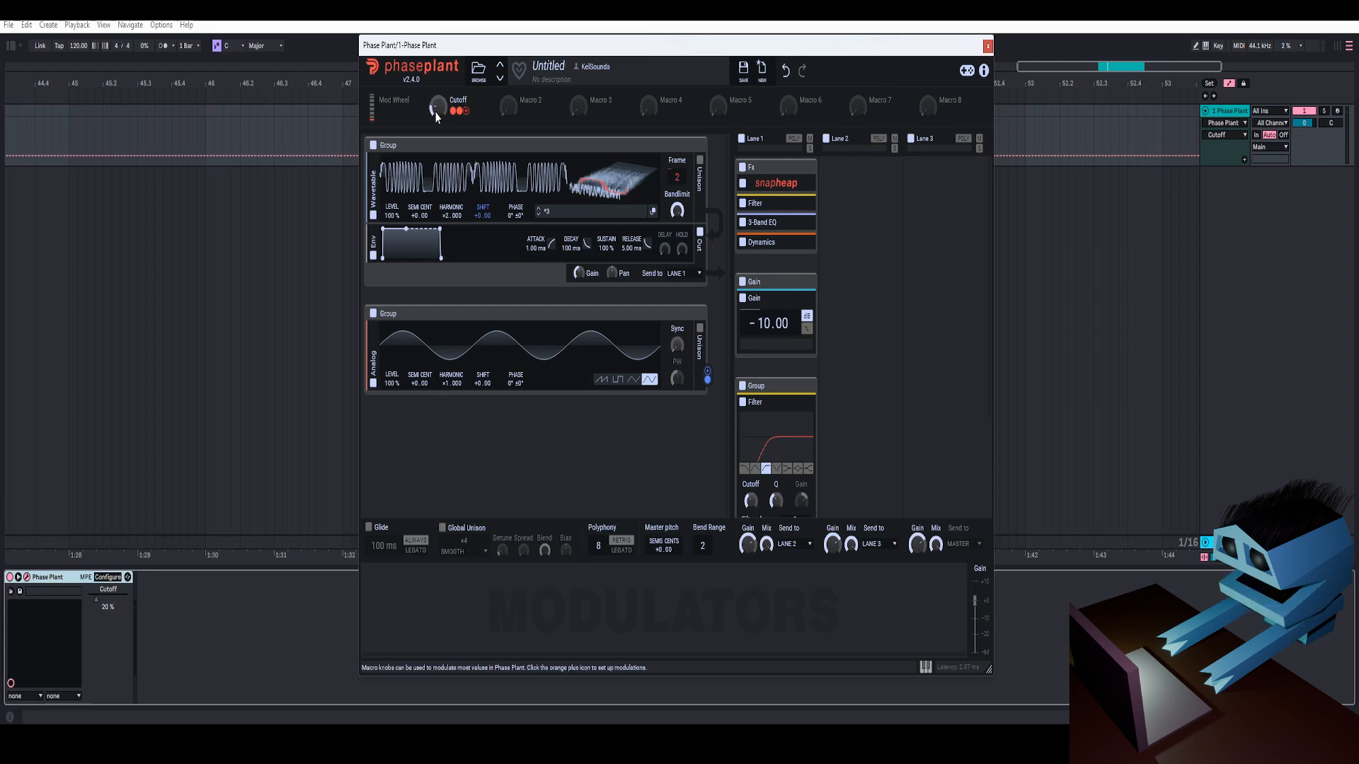
left_click_drag(436, 117, 436, 111)
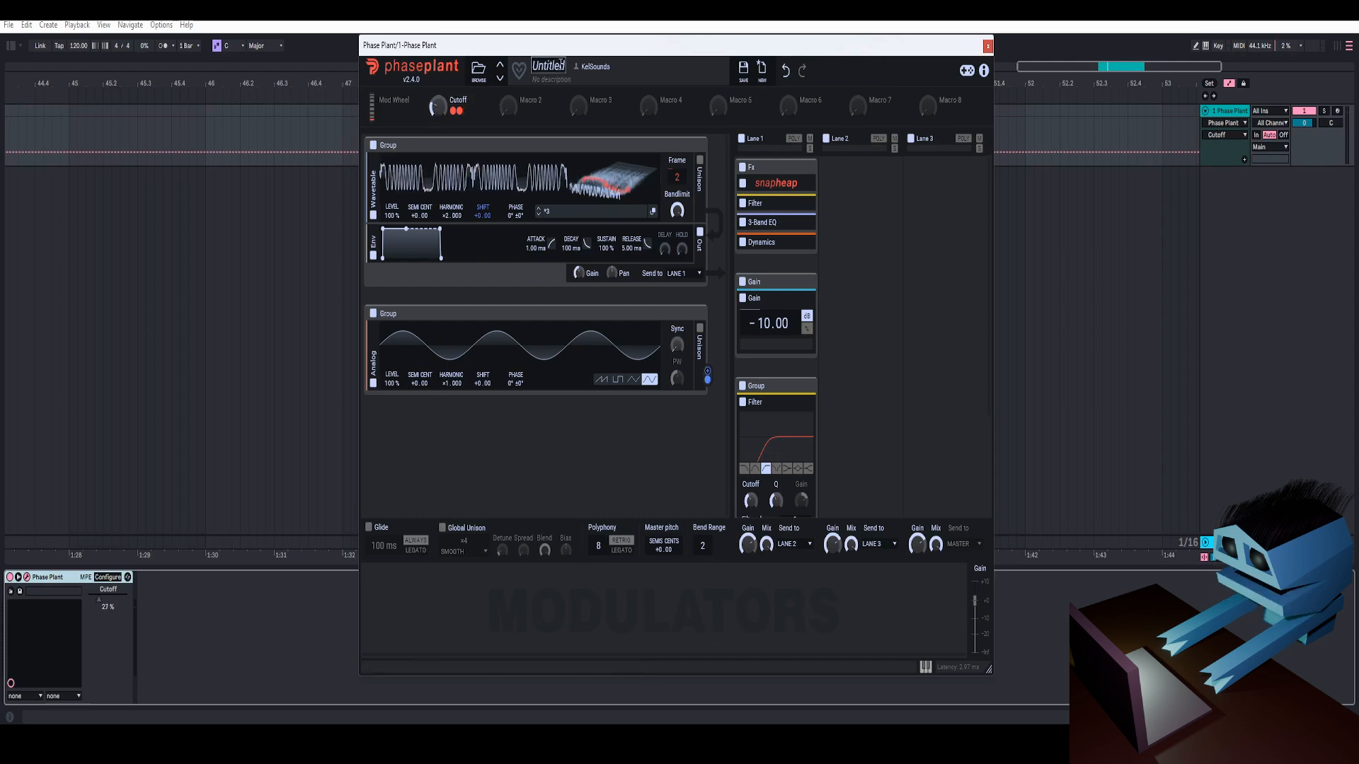
left_click_drag(605, 51, 632, 43)
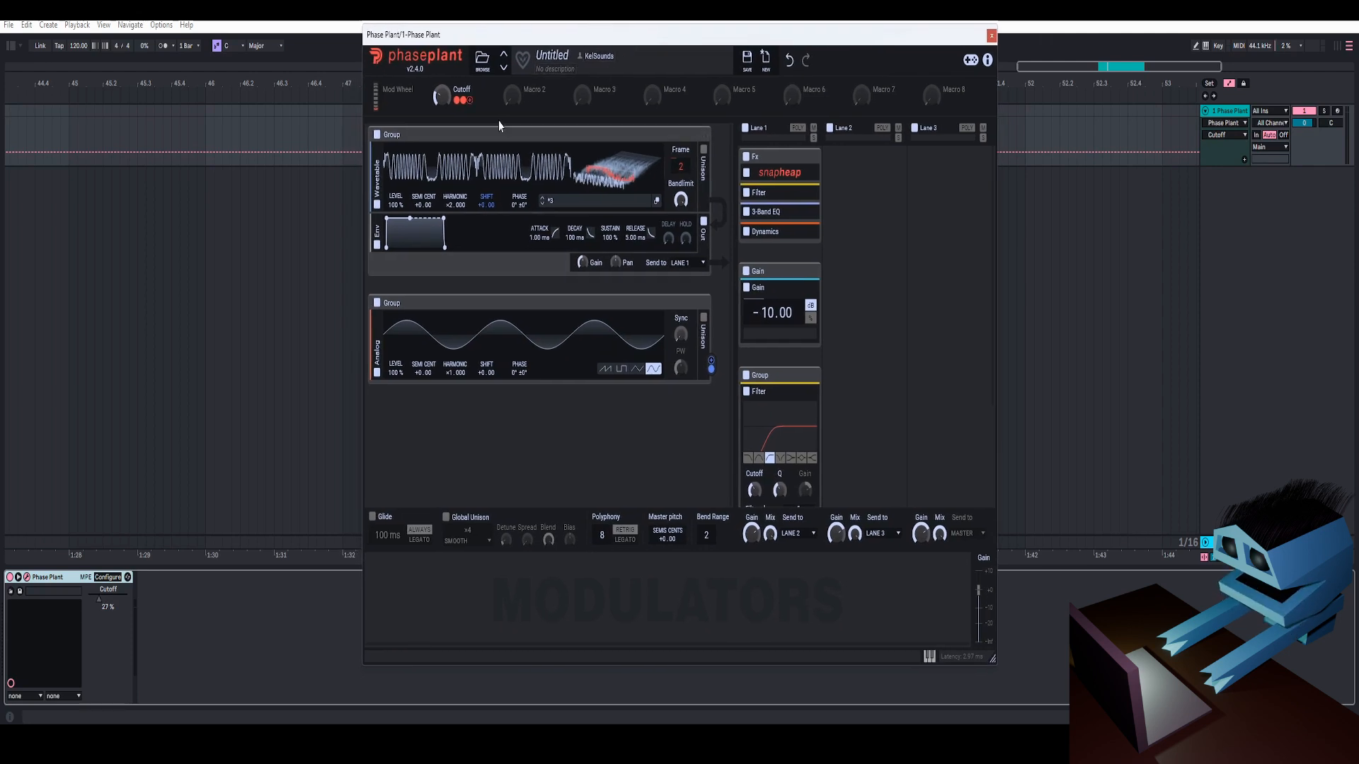
left_click_drag(441, 97, 445, 119)
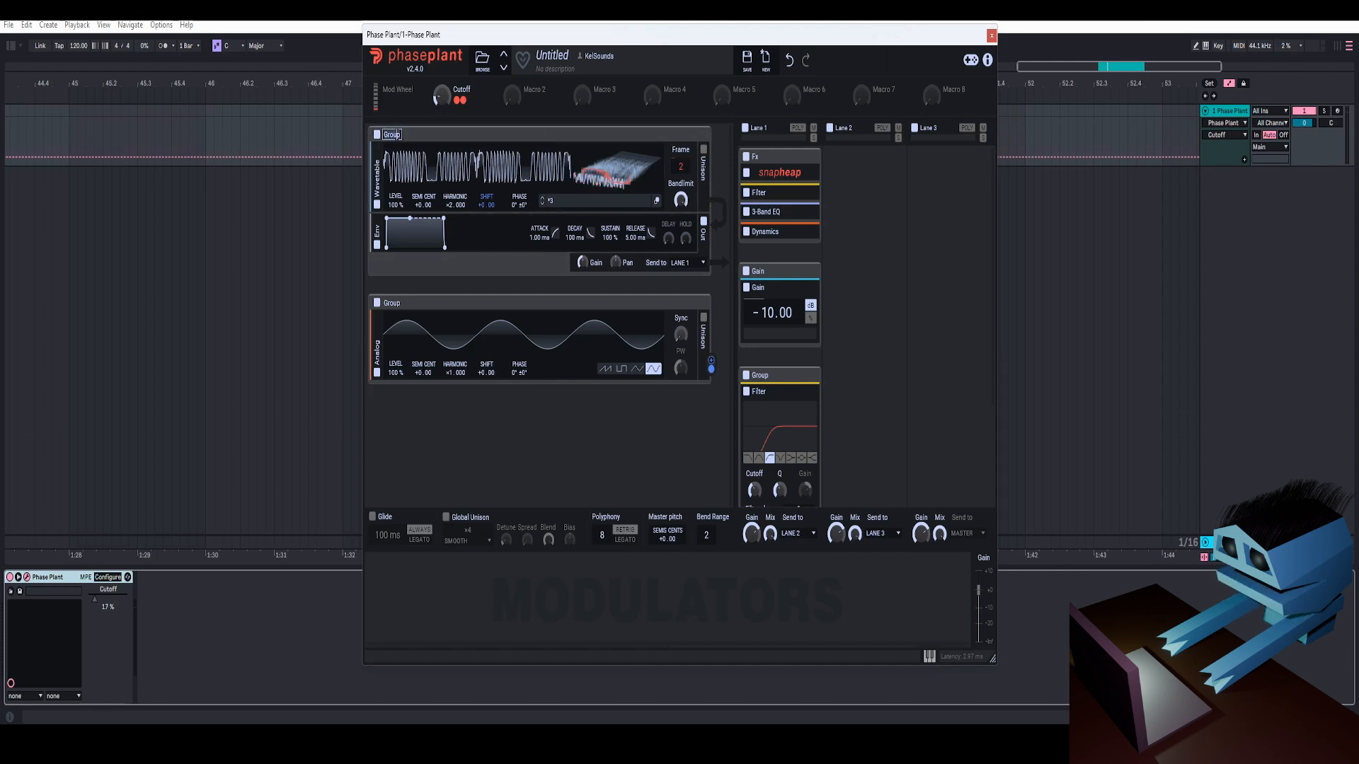
Step: Rename the wavetable oscillator's group "Highs" and the analog oscillator's group "Modulator Group"
double_click(407, 135)
type("Highs")
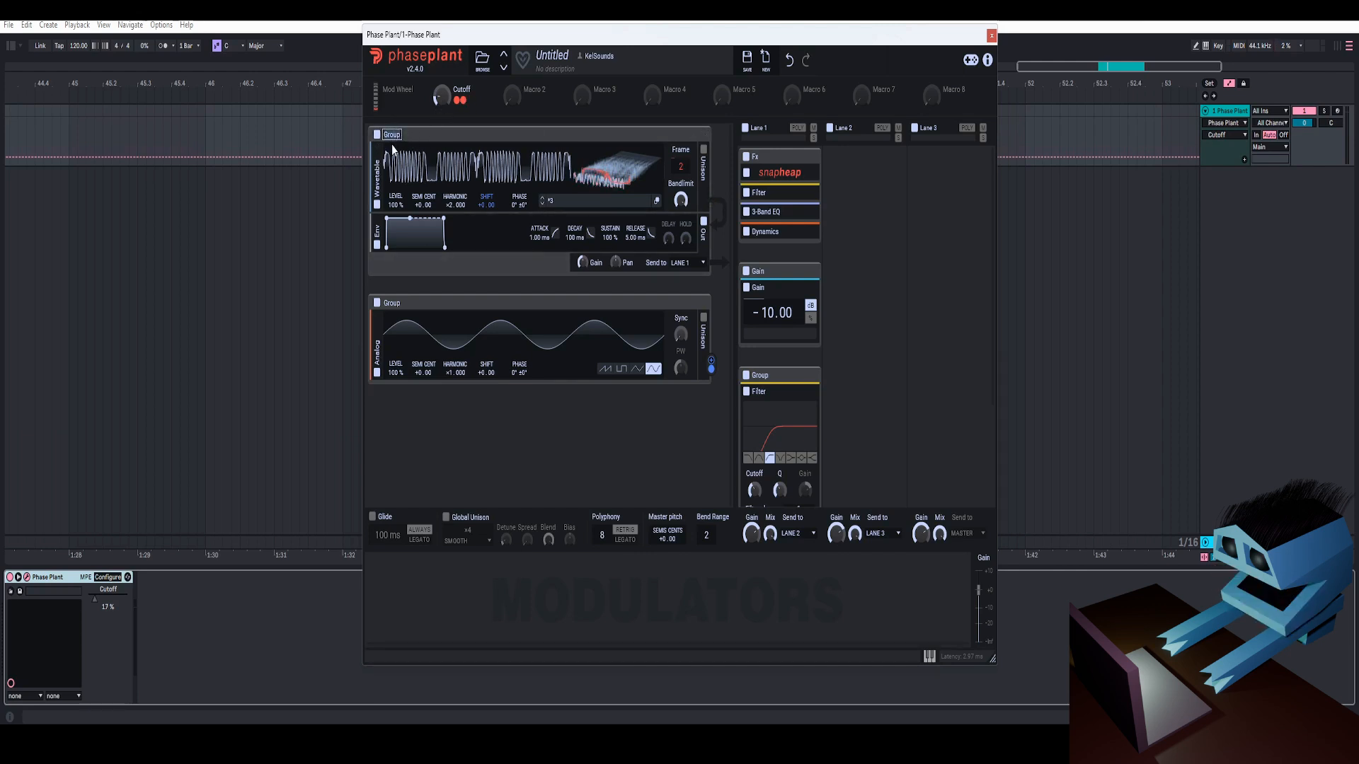
key("Return")
double_click(393, 308)
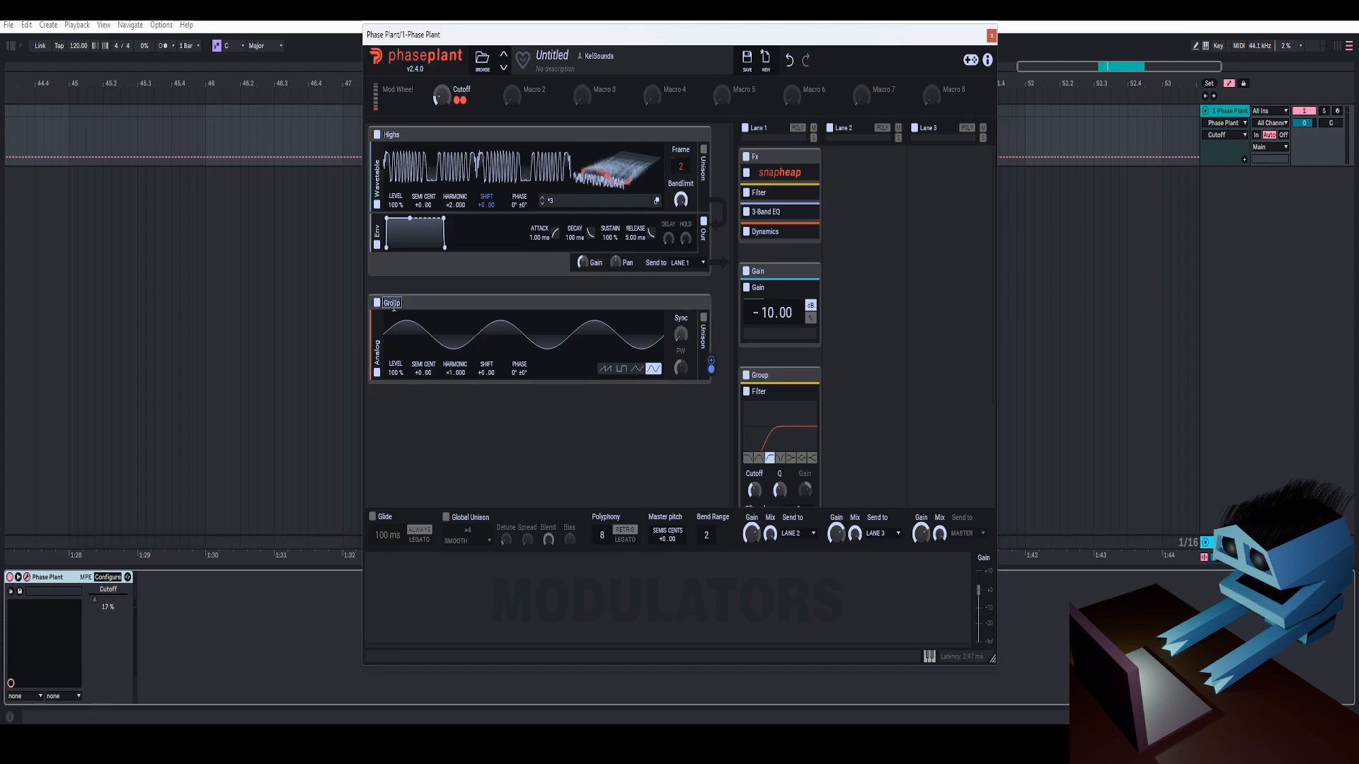
type("Modulator Group")
key("Return")
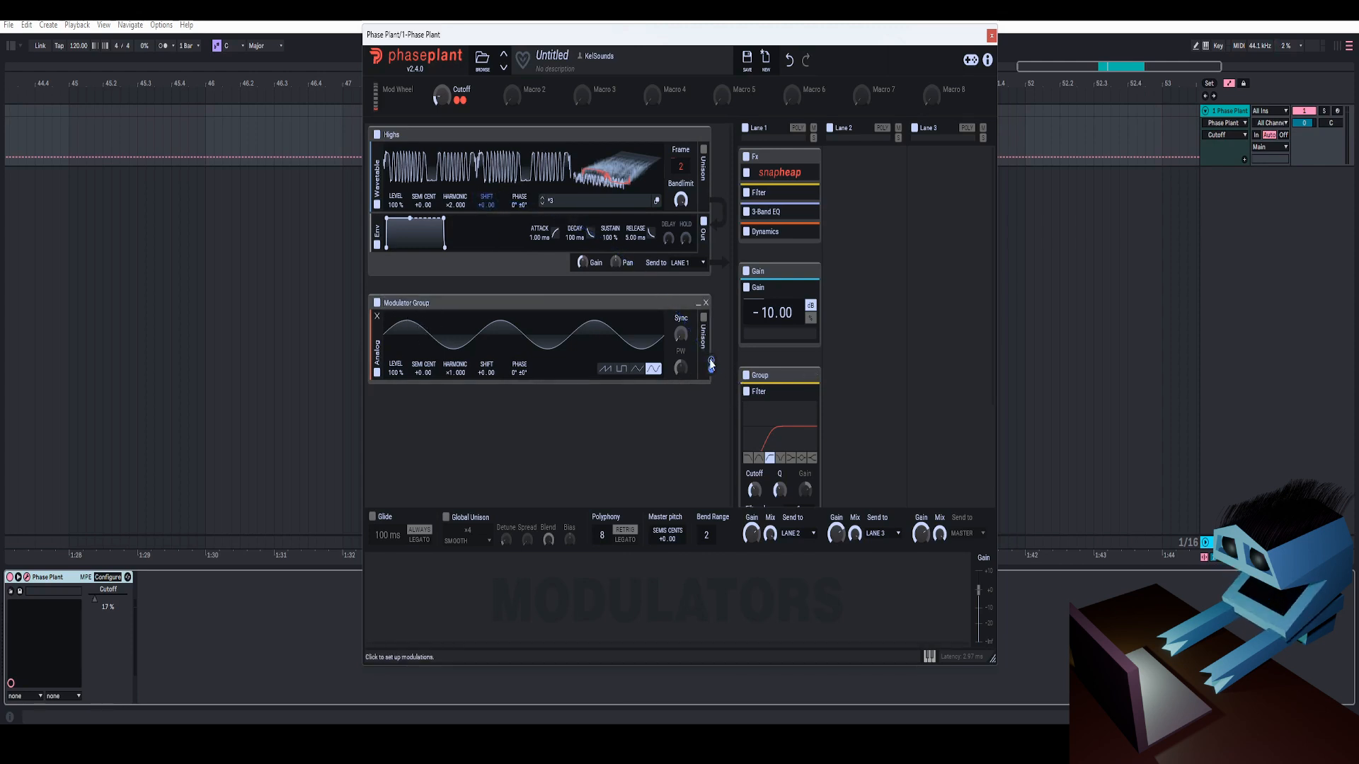
Step: Set the Cutoff macro to 0% and examine the Highs wavetable's frames and available effects in the Wavetable Editor
left_click_drag(711, 364, 442, 112)
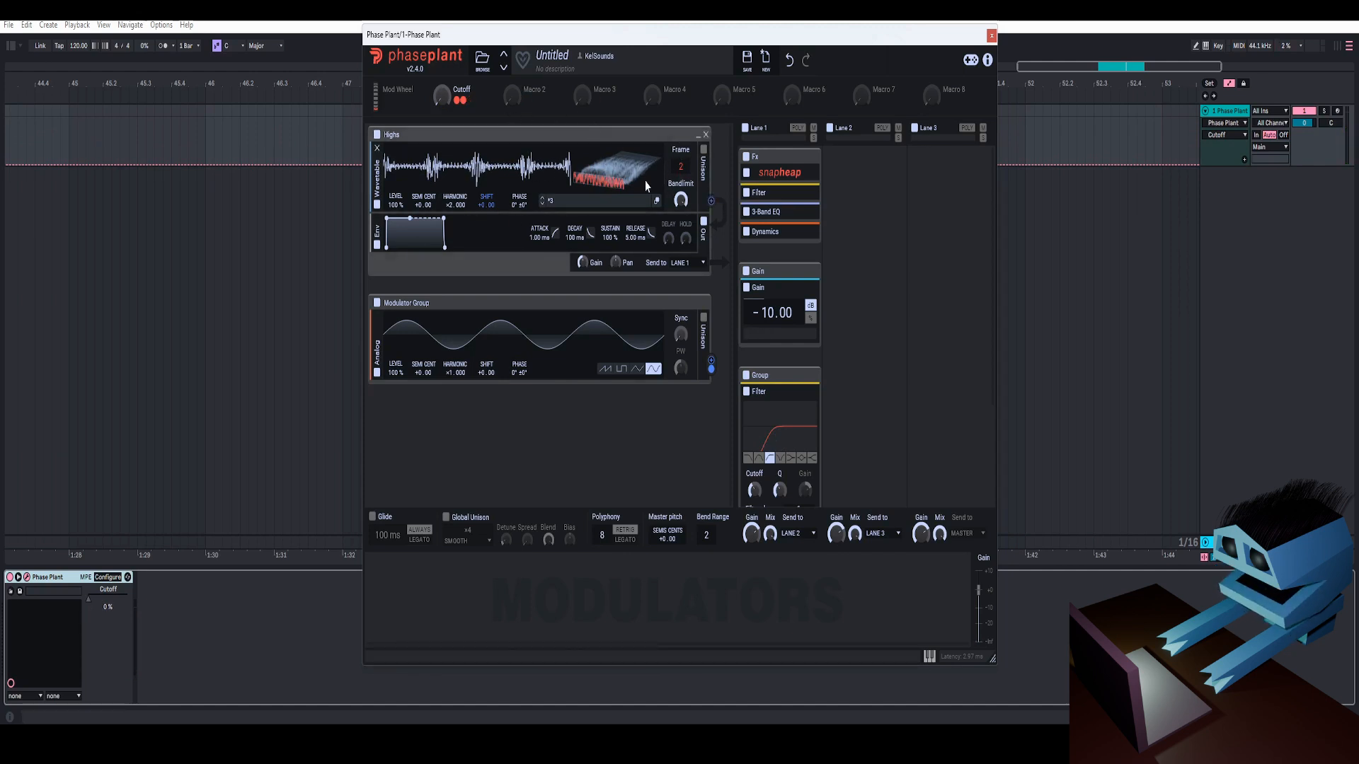
left_click(658, 202)
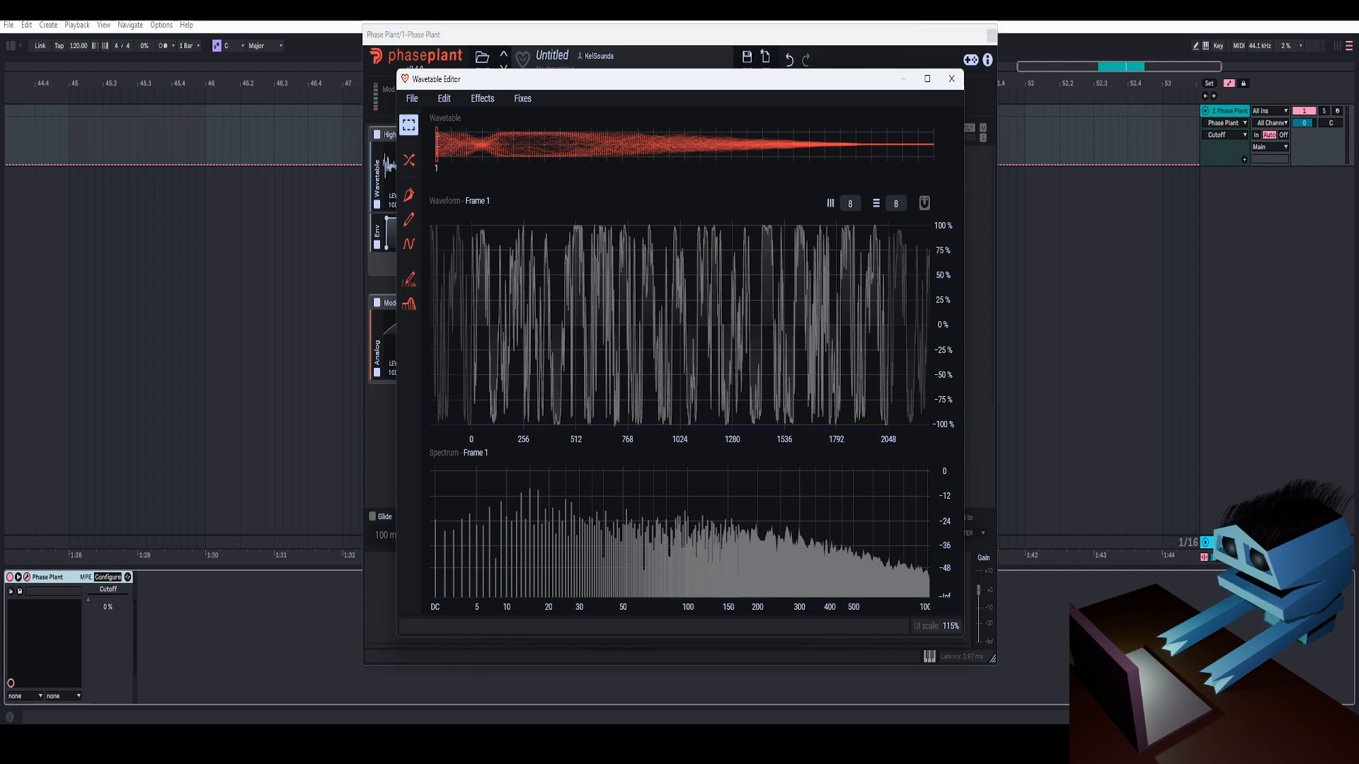
left_click_drag(437, 142, 933, 143)
left_click(482, 98)
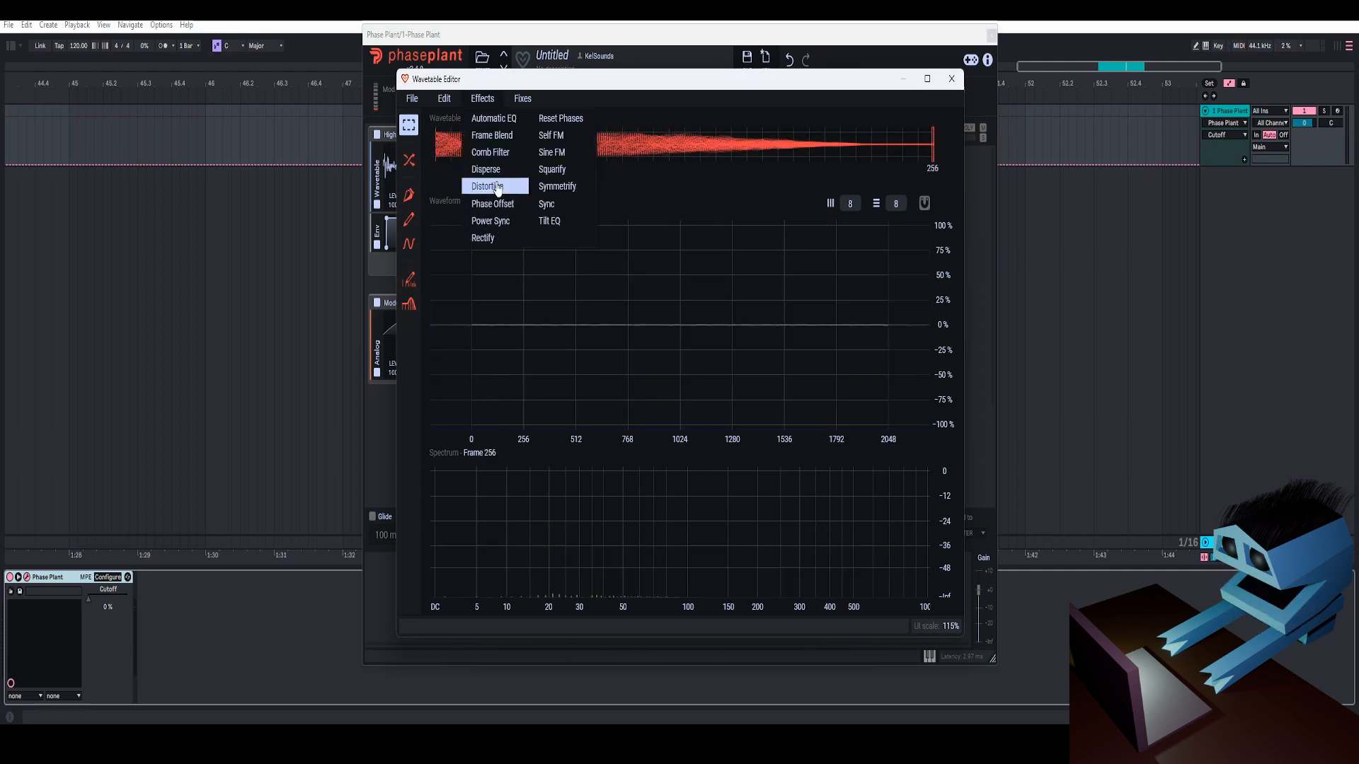
left_click(491, 135)
left_click_drag(434, 142, 594, 131)
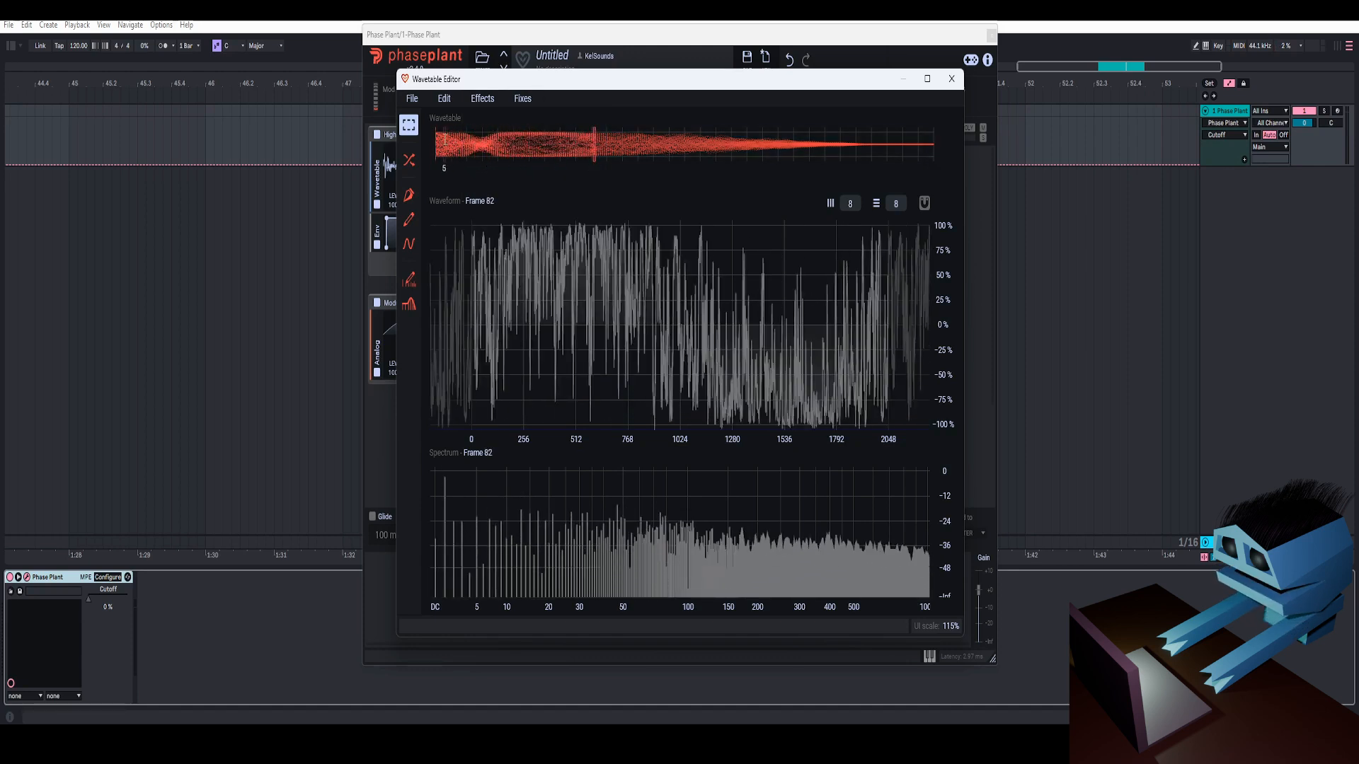
Step: Apply the Disperse effect at 100% amount to an early range of wavetable frames ending at frame 80
left_click_drag(437, 141, 591, 139)
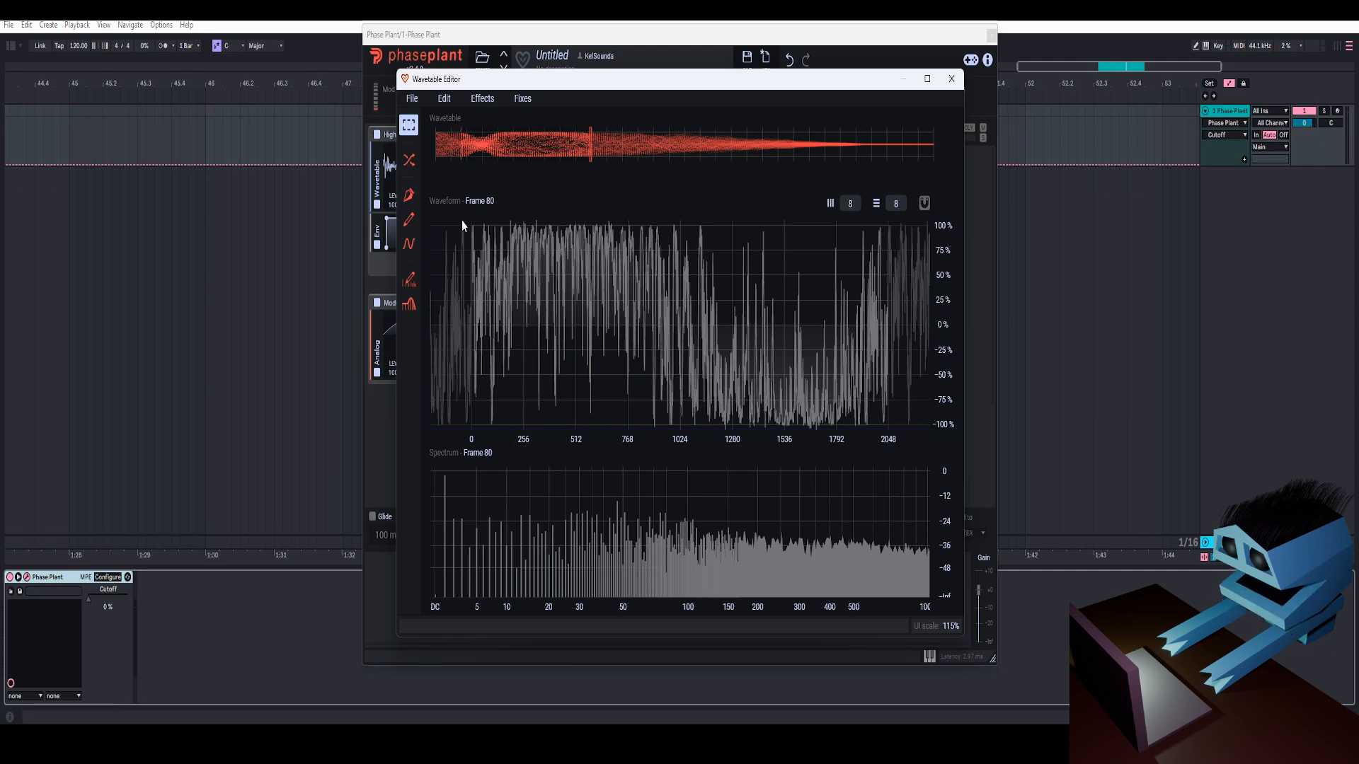
left_click(486, 100)
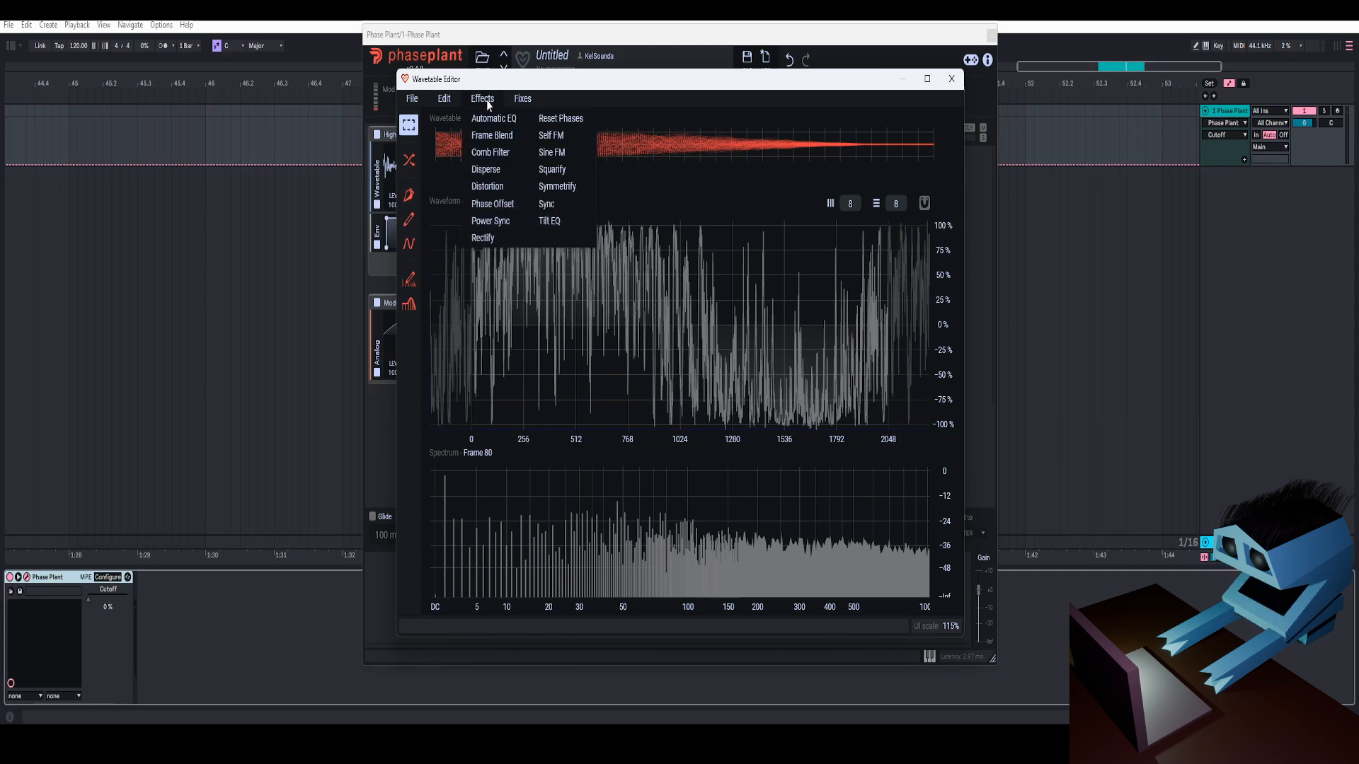
left_click(485, 170)
left_click_drag(567, 80, 543, 56)
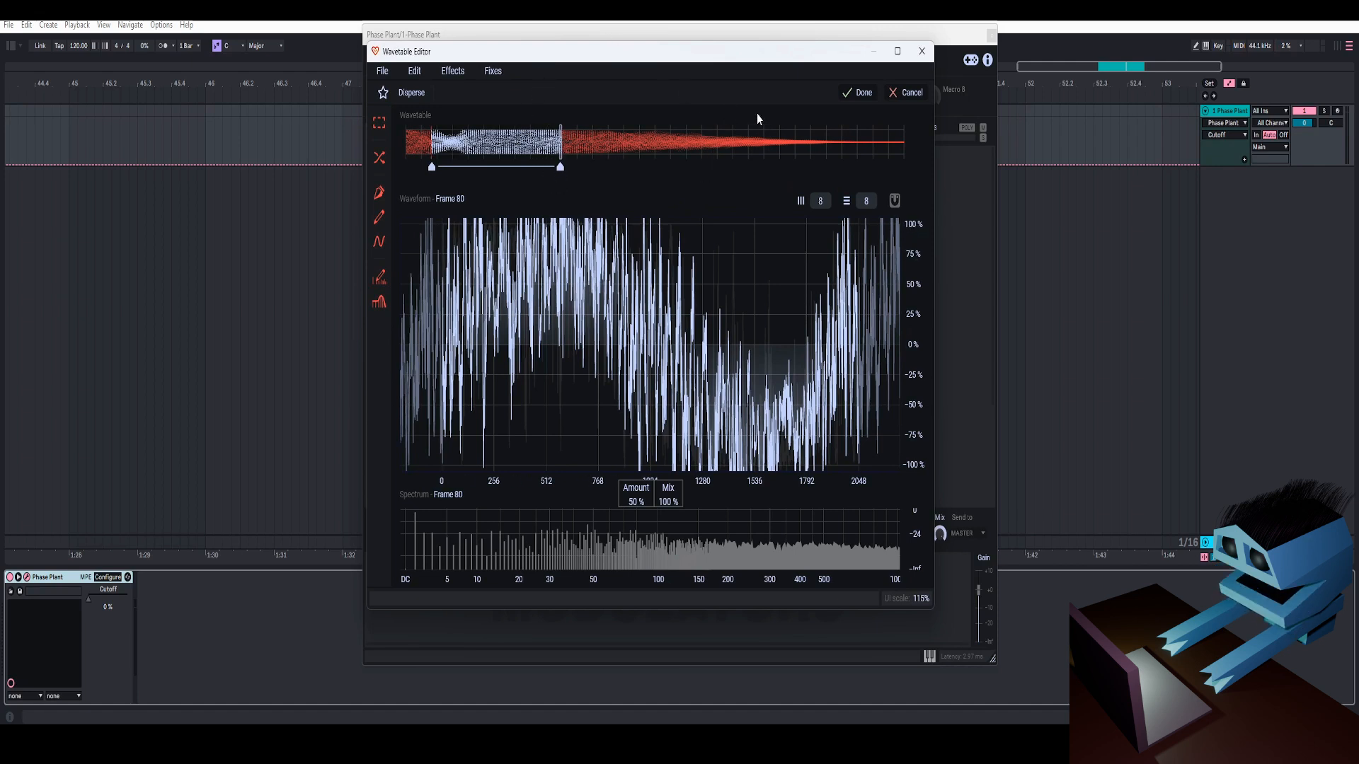
left_click_drag(626, 60, 636, 65)
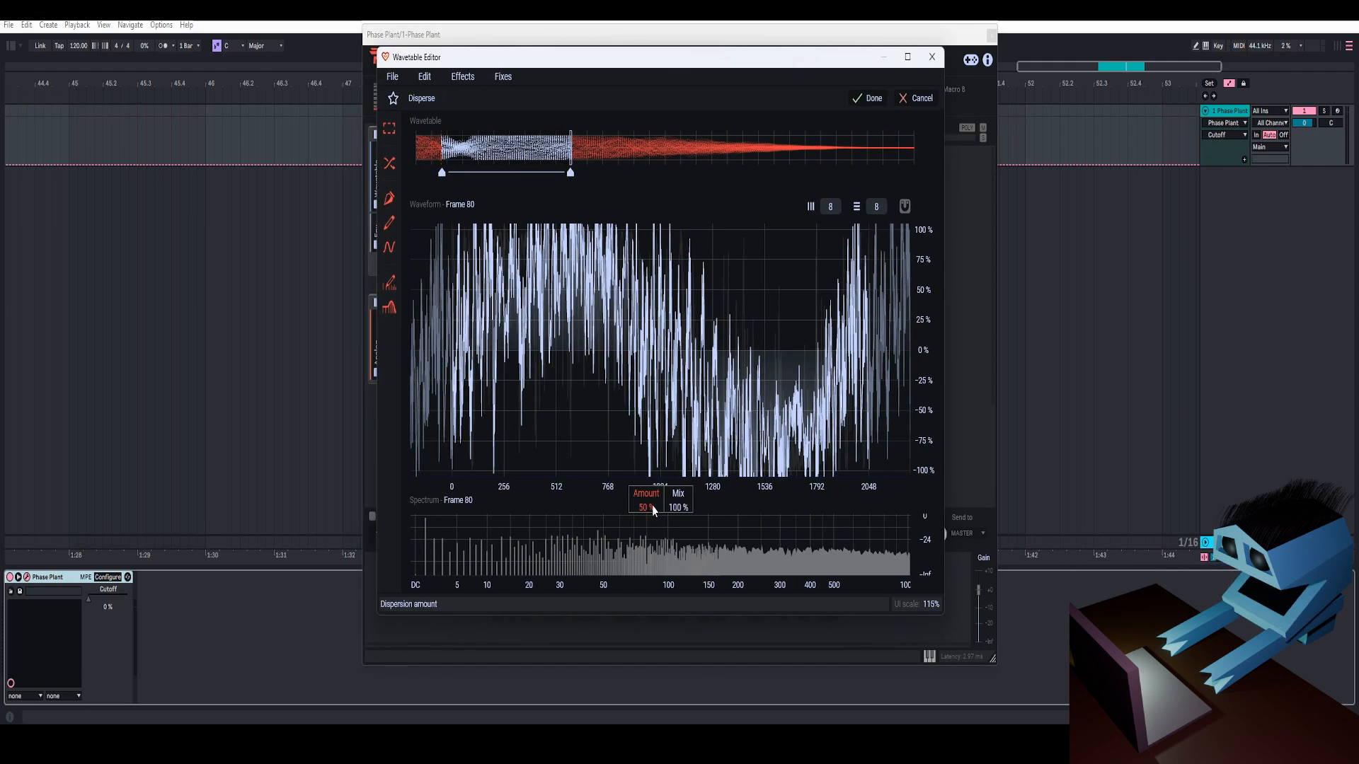
left_click_drag(652, 507, 653, 442)
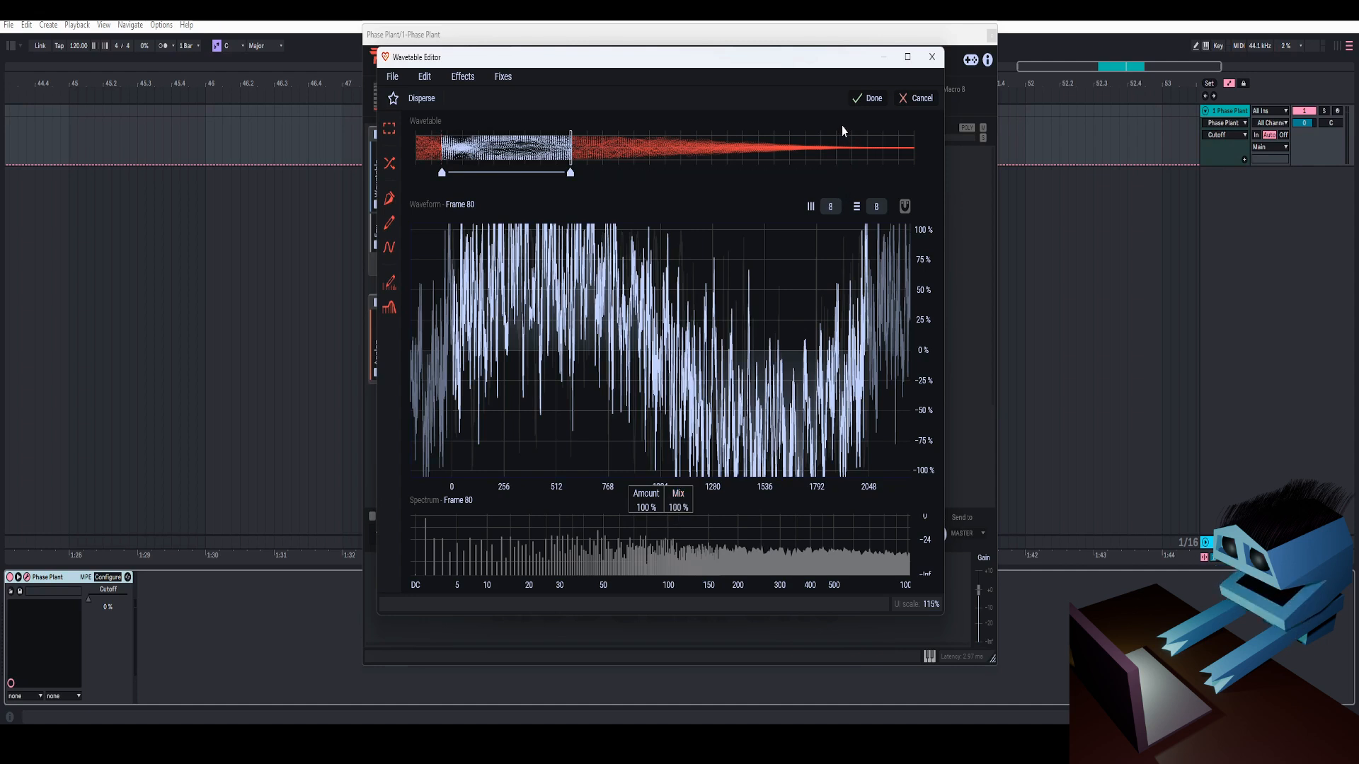
left_click(865, 103)
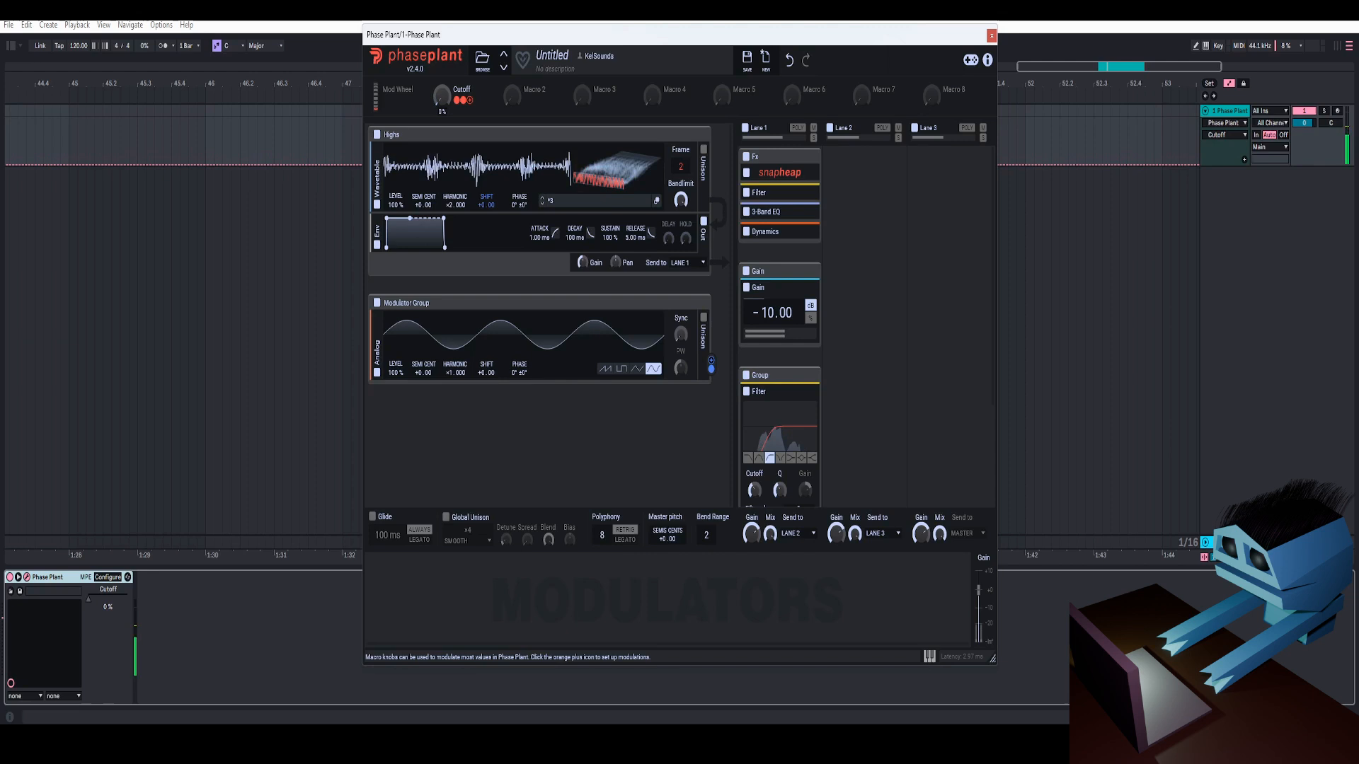
Step: Try a Sine FM effect at 59% amount on an early range of wavetable frames ending at frame 76, auditioning with the Cutoff macro
left_click(474, 167)
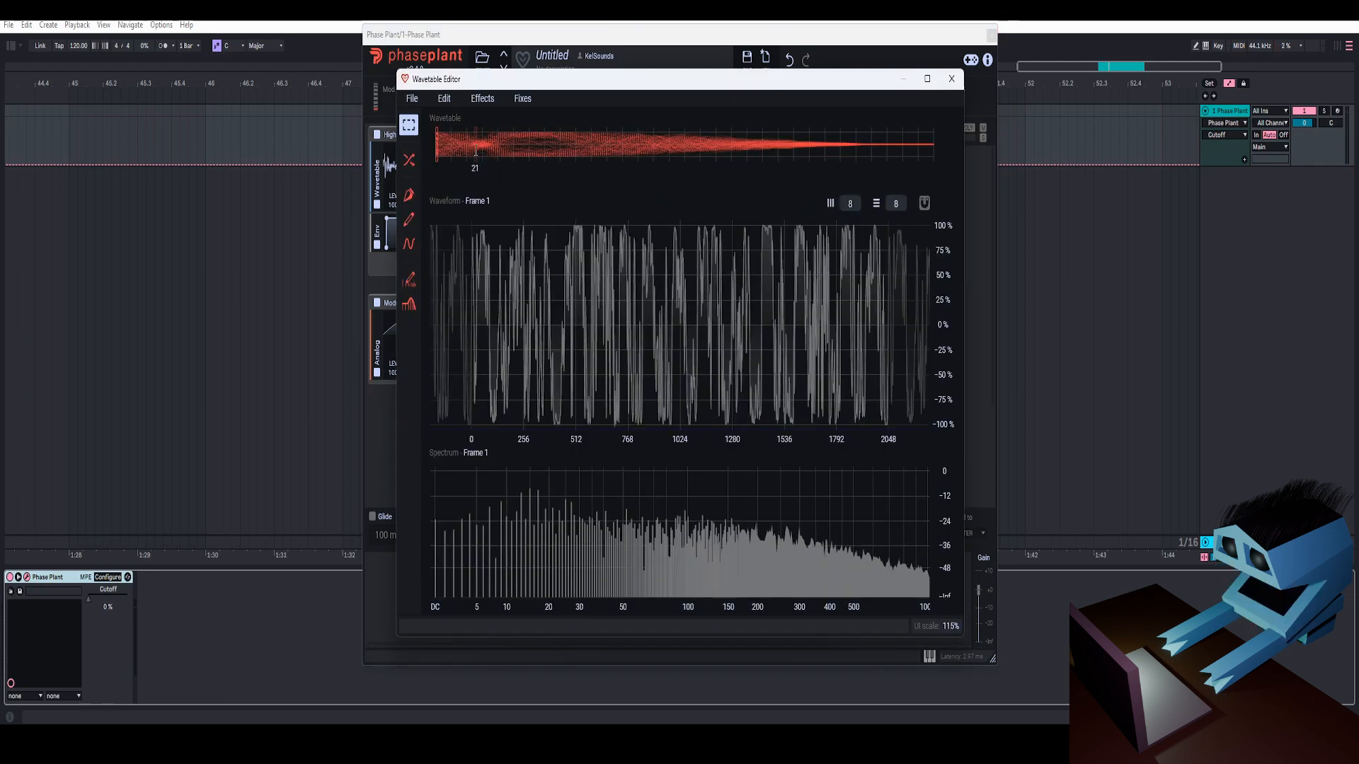
left_click(479, 99)
left_click(552, 151)
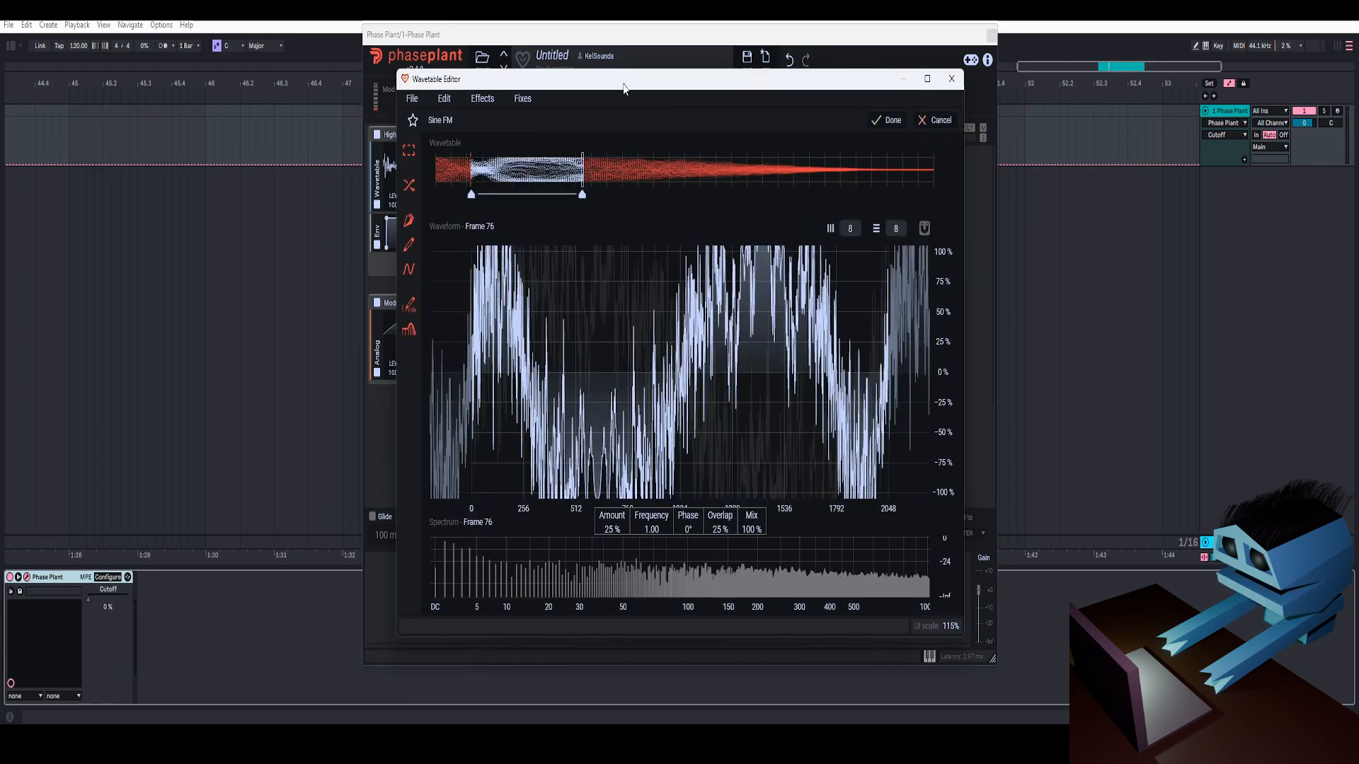
left_click_drag(564, 80, 703, 215)
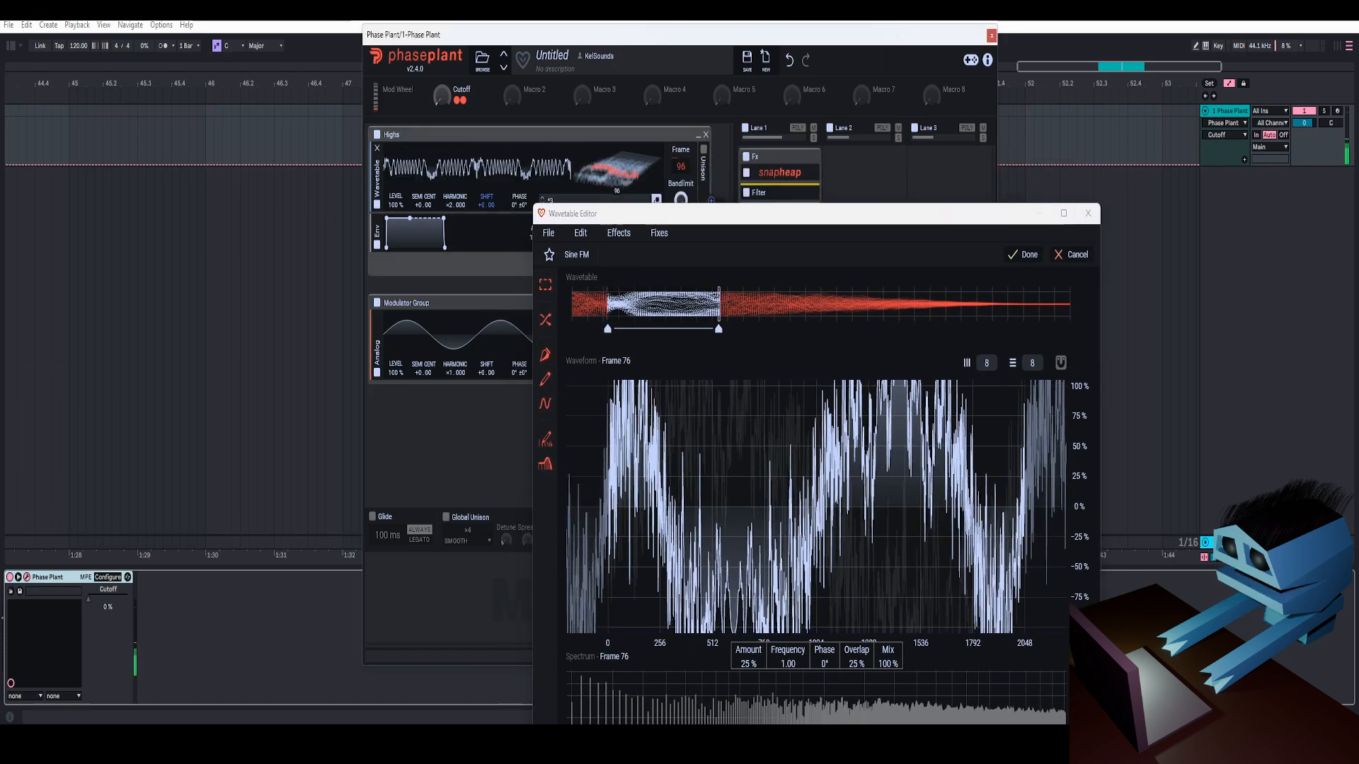
left_click(698, 222)
left_click_drag(698, 222, 629, 90)
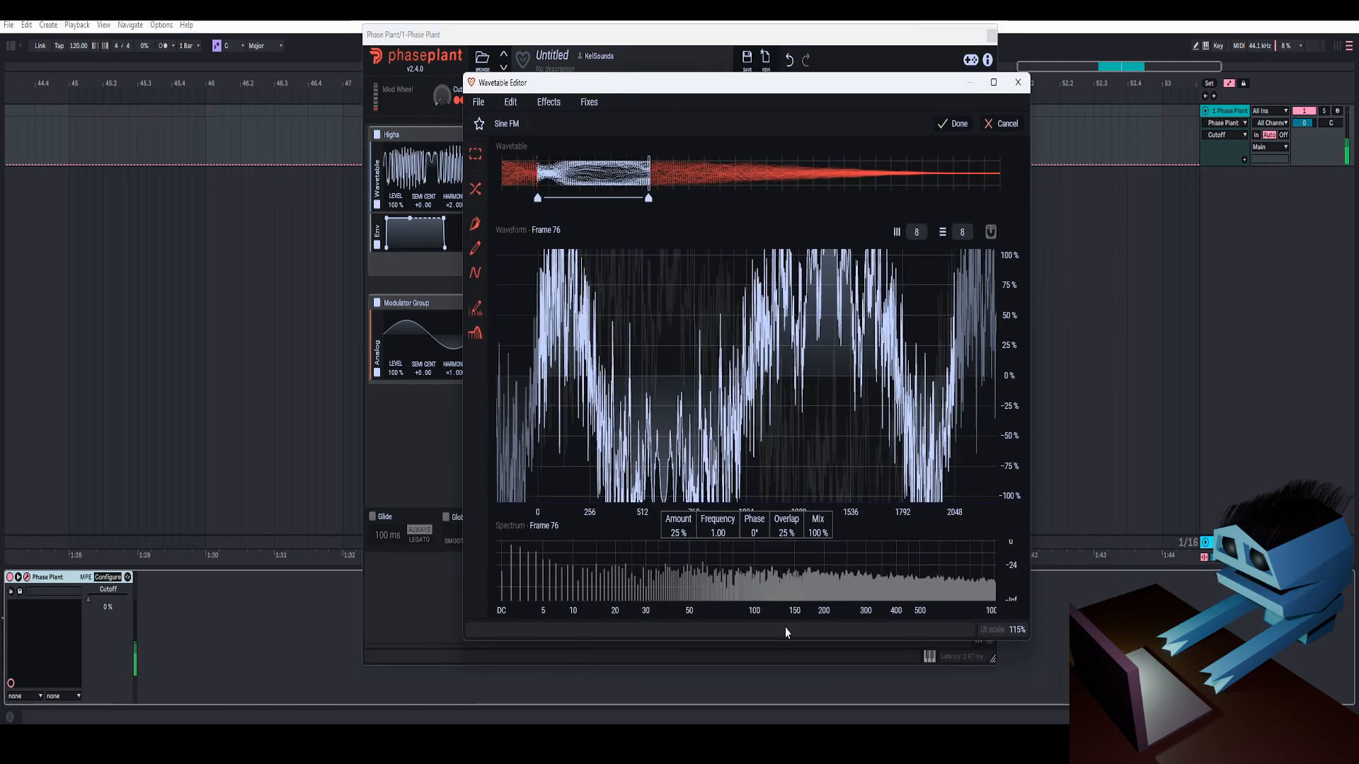
left_click_drag(676, 530, 676, 460)
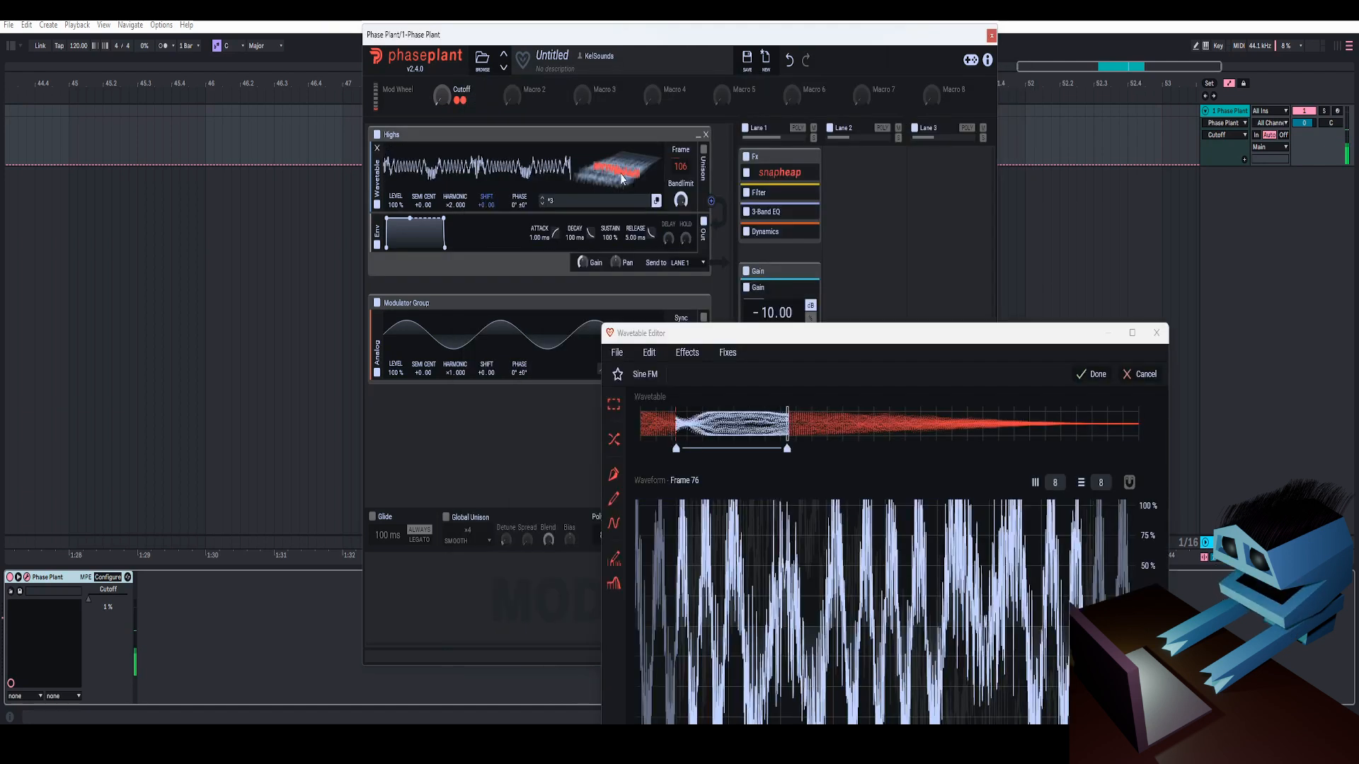
left_click_drag(442, 96, 442, 92)
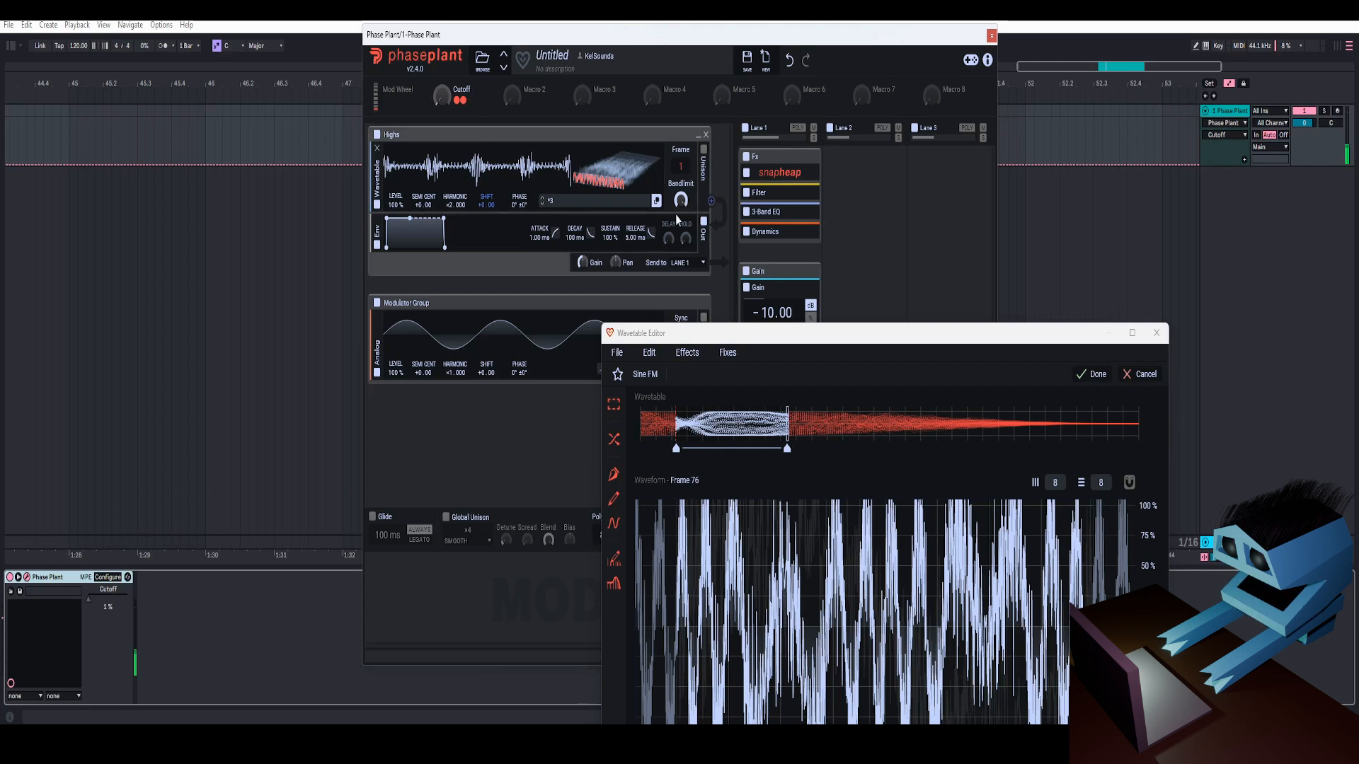
left_click_drag(443, 99, 443, 106)
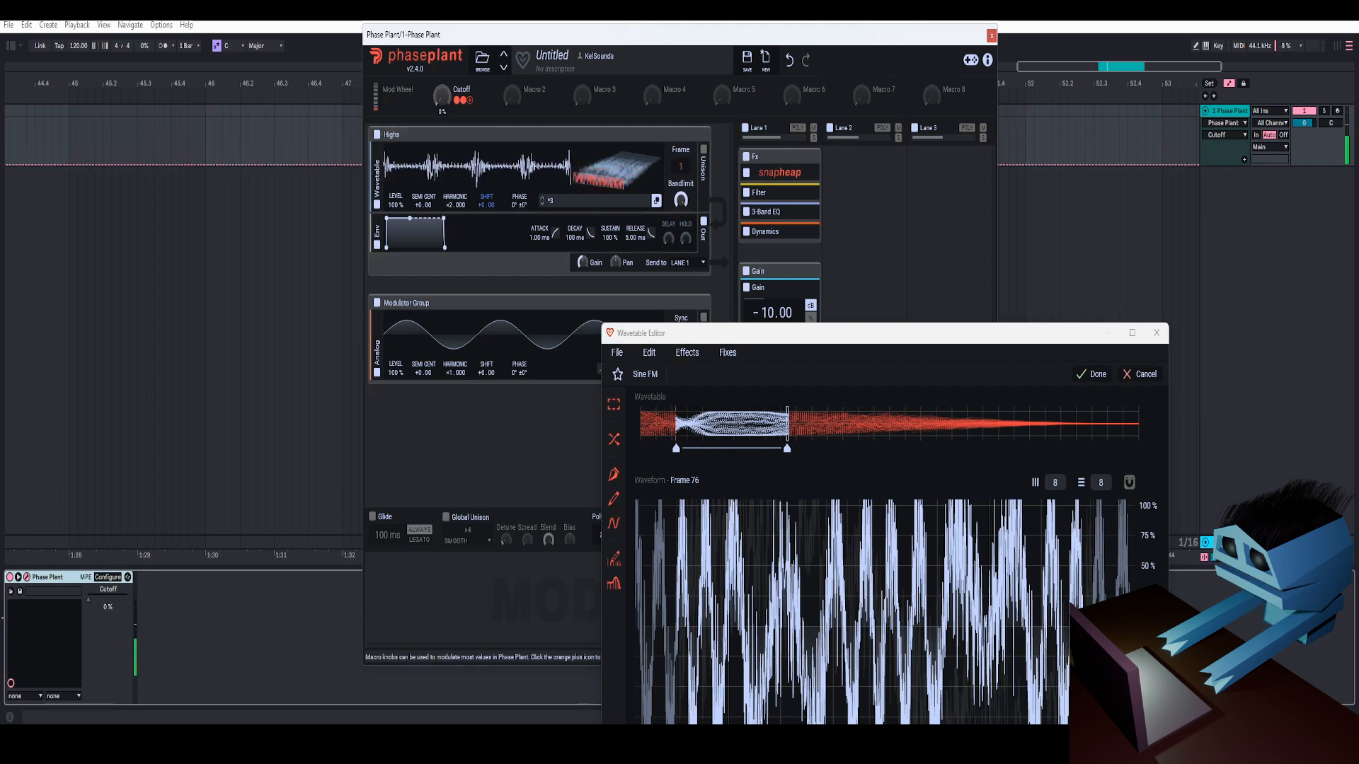
Step: Try the Sine FM effect at 69% amount and 1.44 frequency with the Cutoff macro at 0%, and discard it
left_click_drag(778, 332, 644, 104)
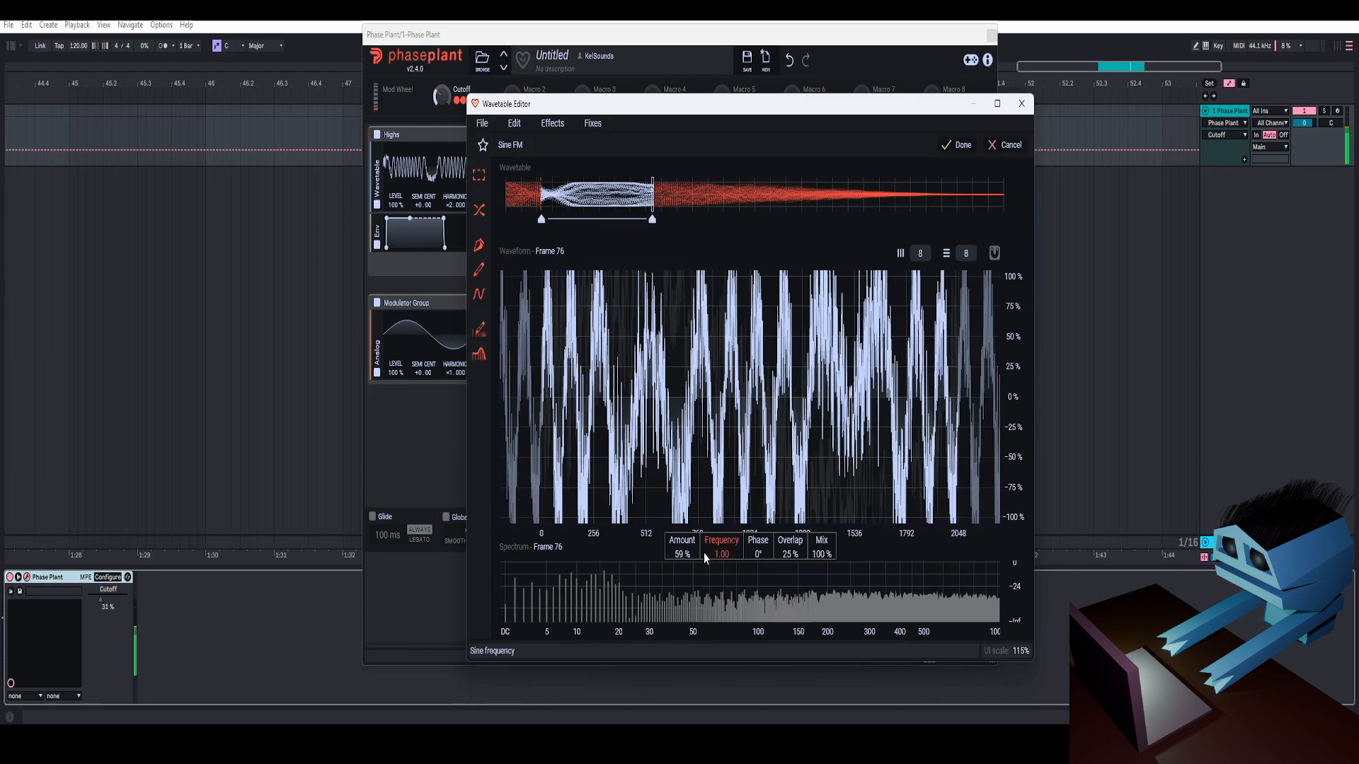
left_click_drag(683, 555, 718, 540)
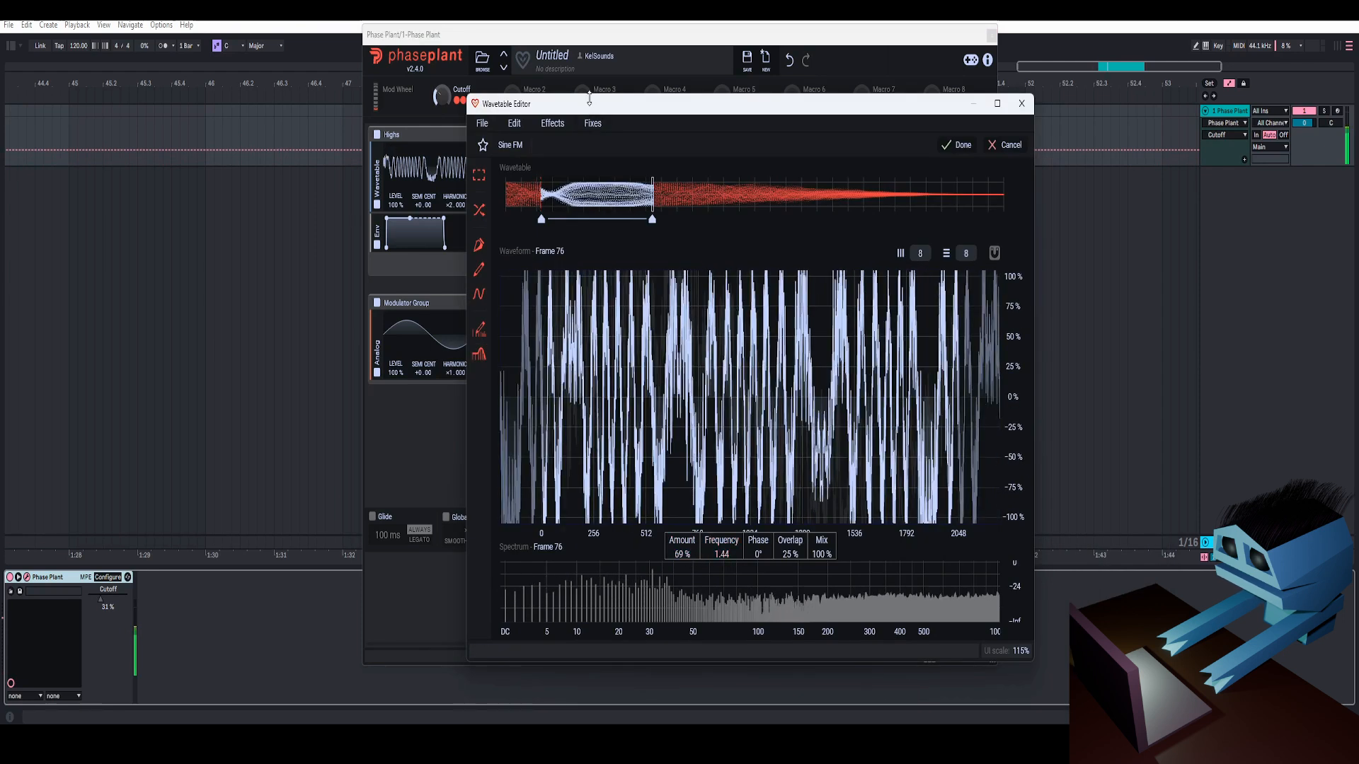
left_click_drag(590, 99, 648, 222)
left_click_drag(443, 99, 443, 113)
left_click_drag(706, 233, 567, 93)
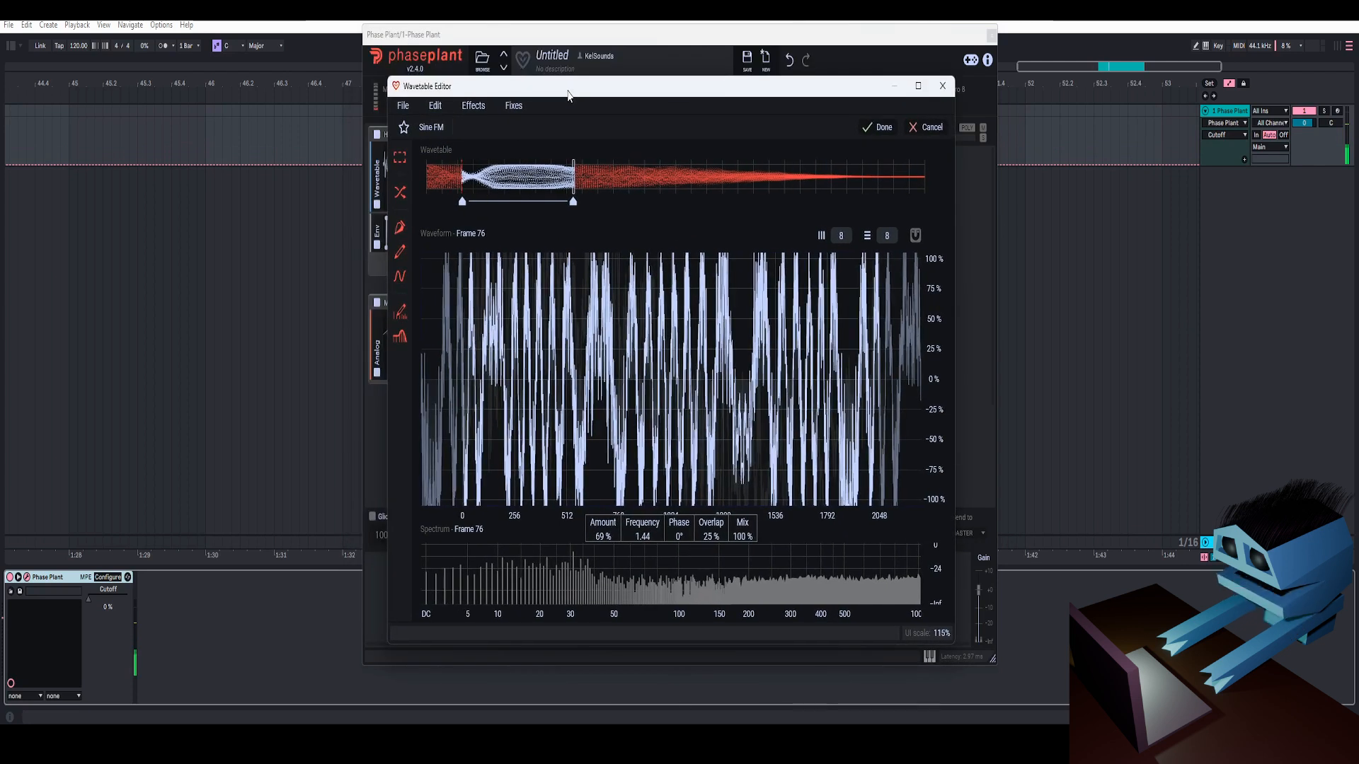
left_click(927, 128)
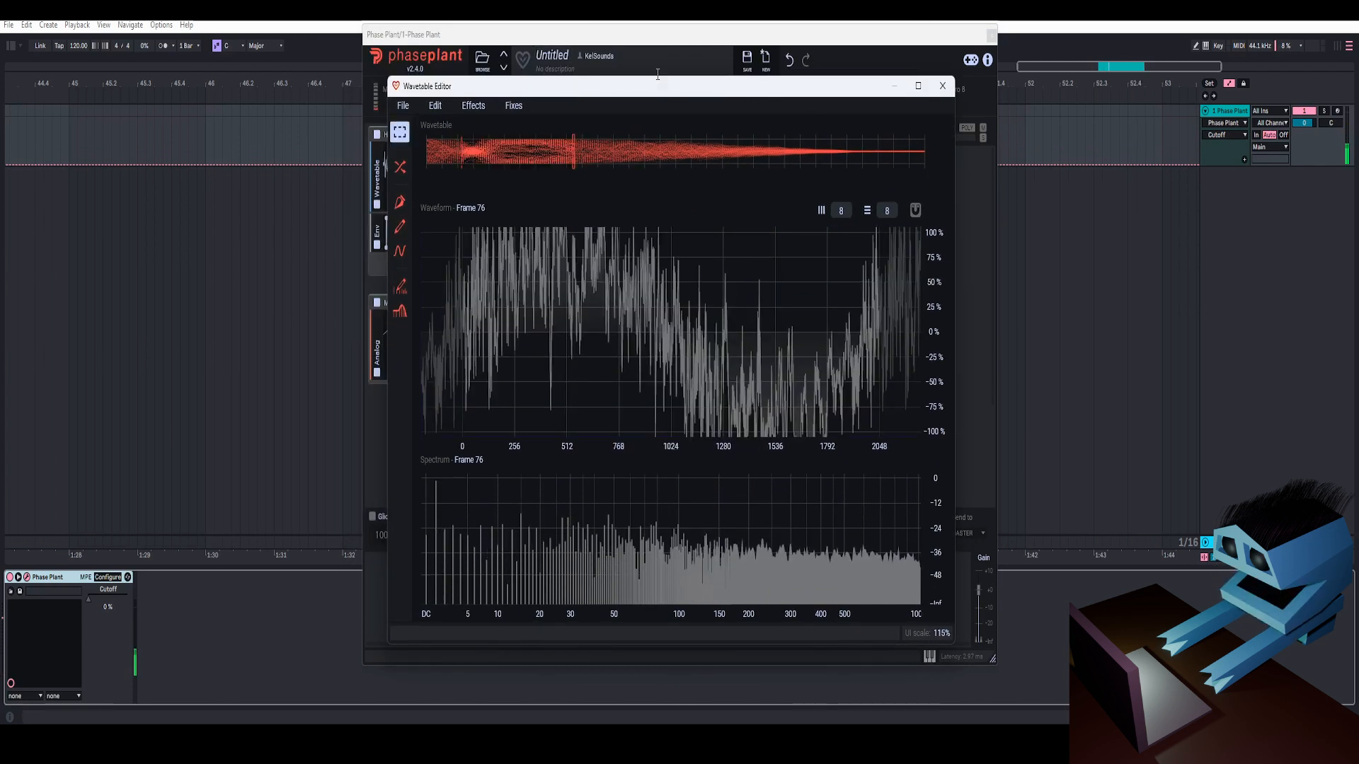
Step: Raise the DC component of the Highs wavetable's first frame above 0 dB with the Harmonic Edit Tool
left_click_drag(655, 94, 687, 201)
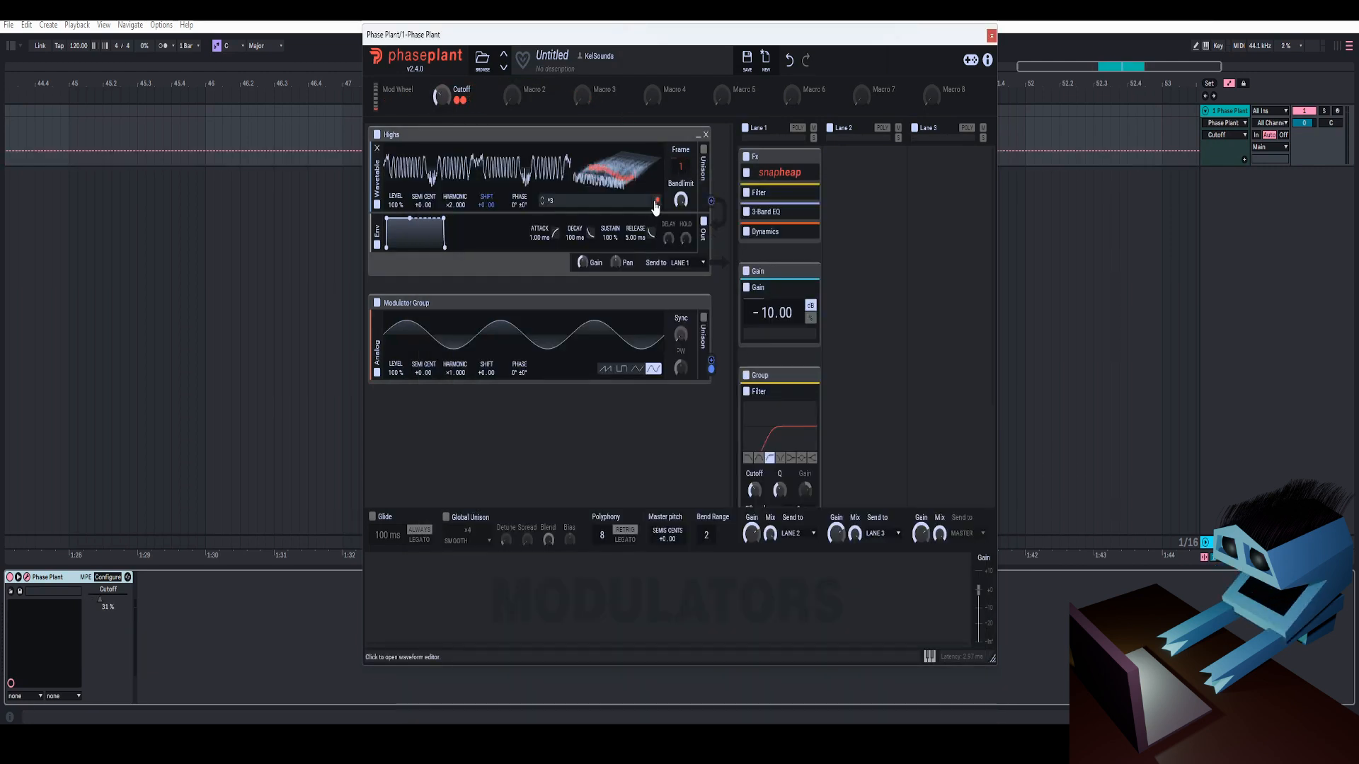
left_click(658, 199)
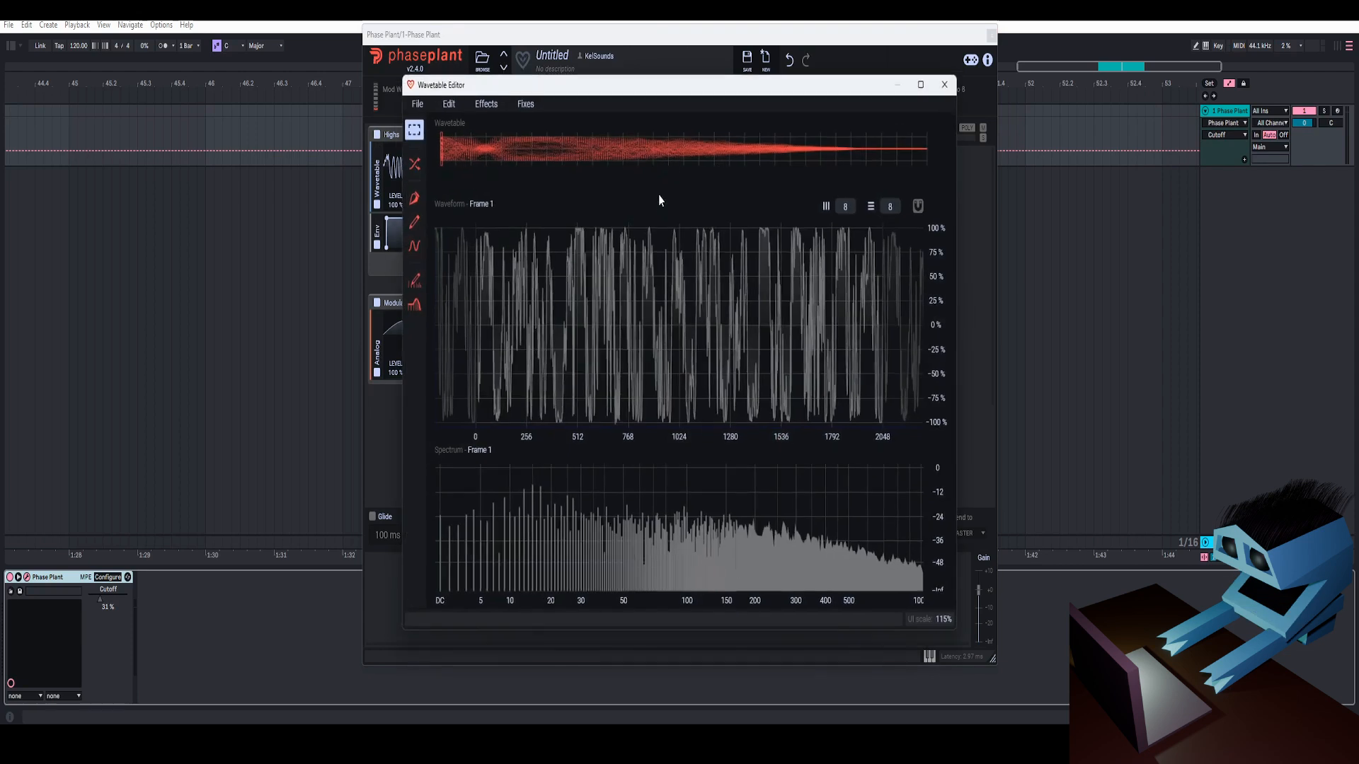
left_click_drag(579, 83, 620, 85)
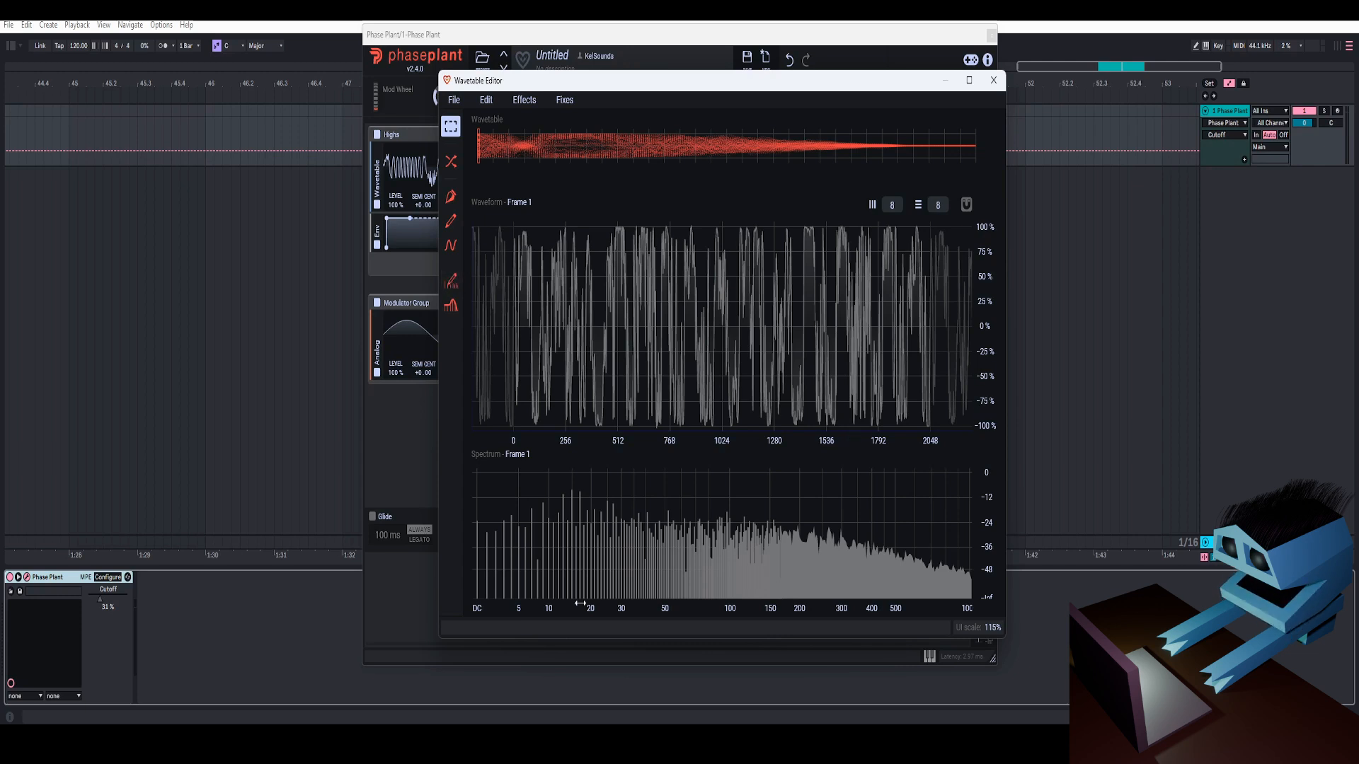
left_click(451, 281)
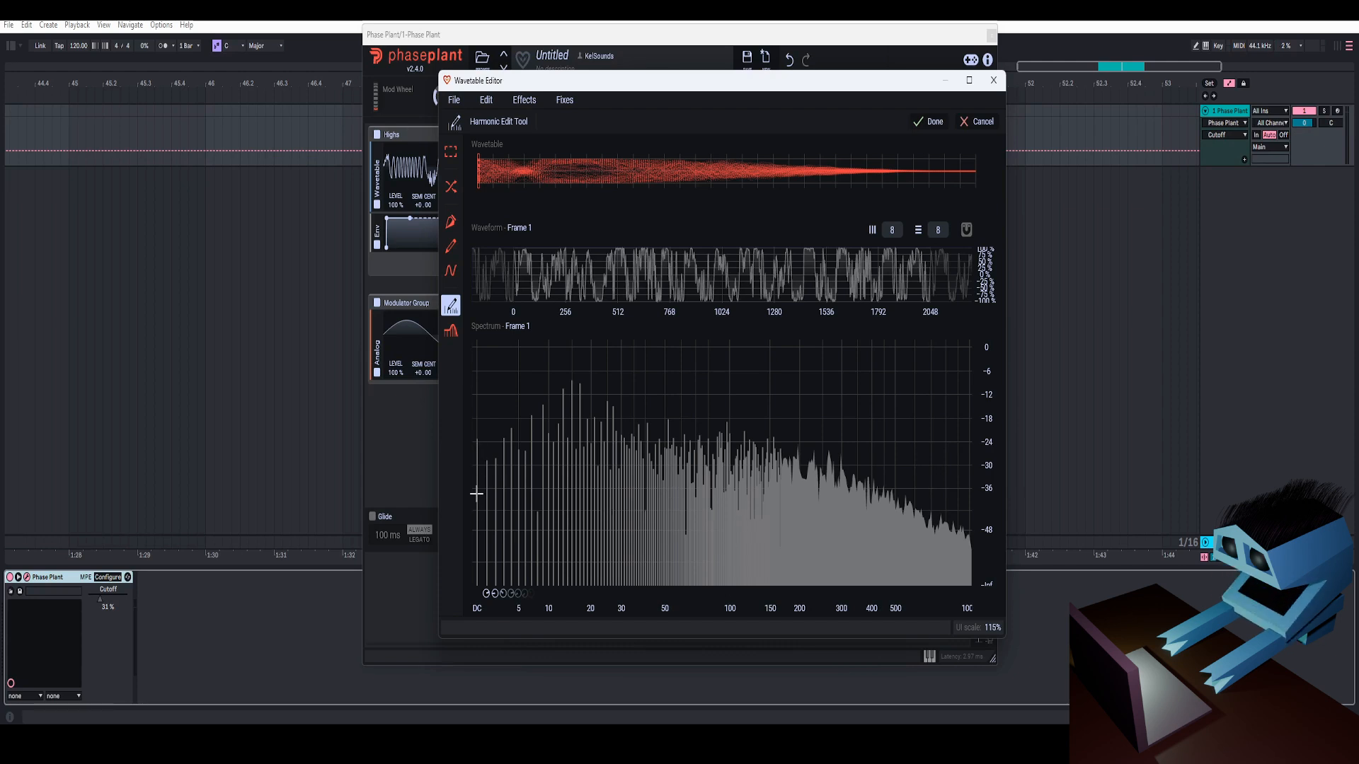
left_click_drag(478, 497, 478, 483)
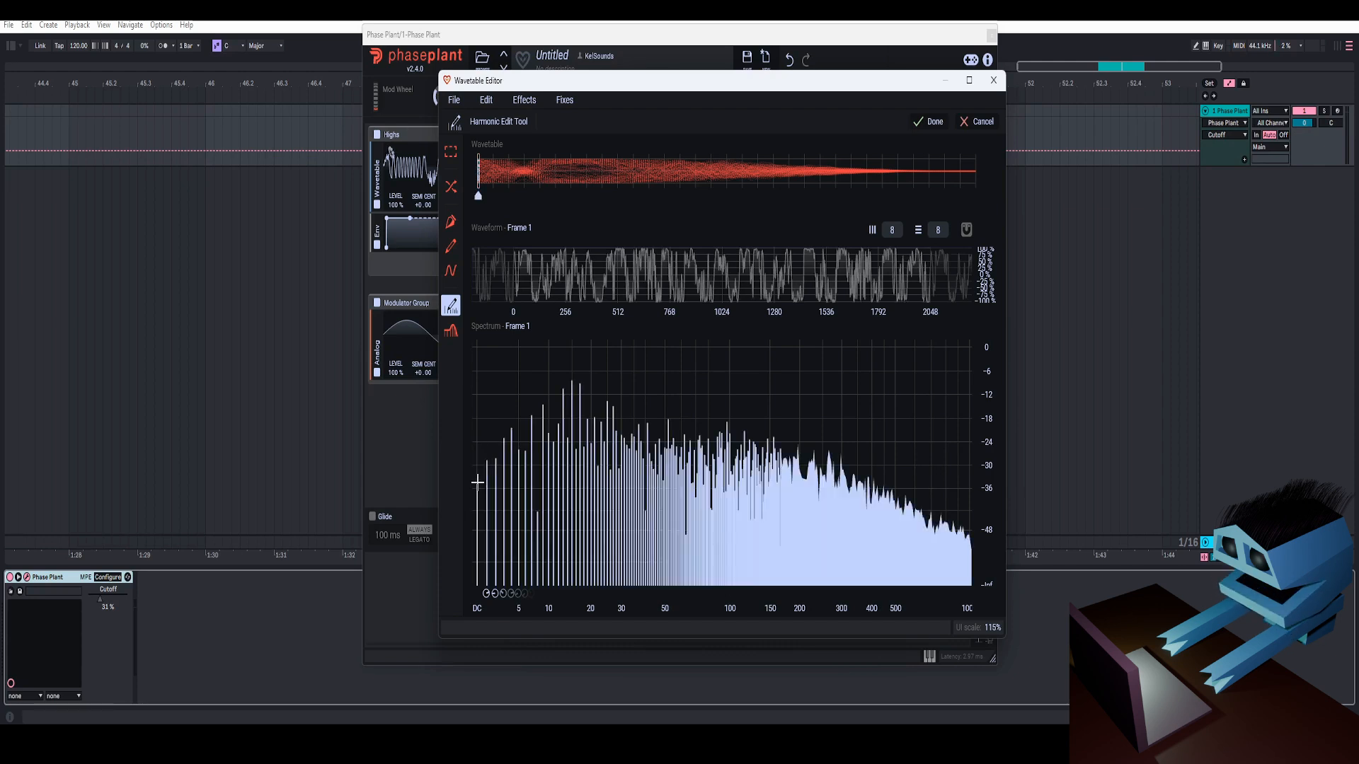
left_click_drag(479, 434, 480, 369)
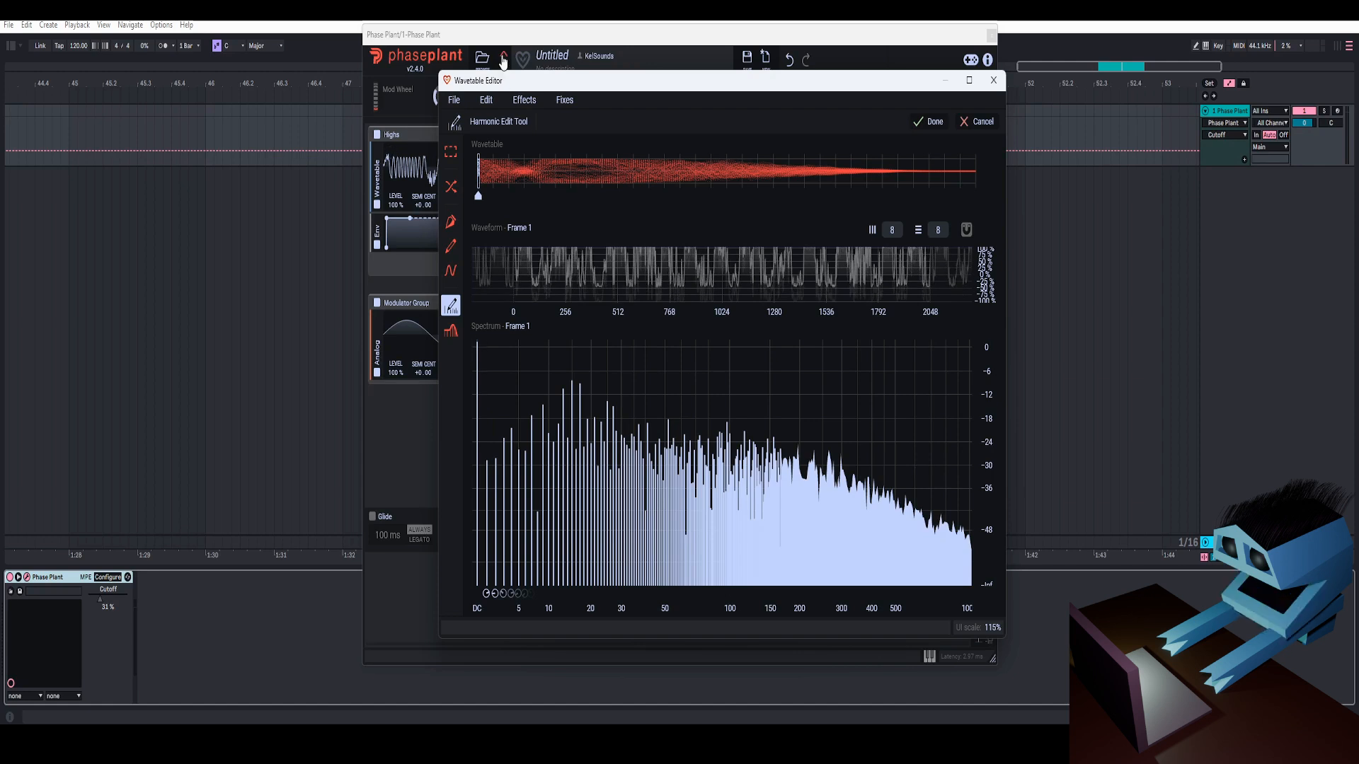
Step: Lower the first frame's DC component to its minimum and raise it again to just below 0 dB
left_click_drag(555, 81, 640, 110)
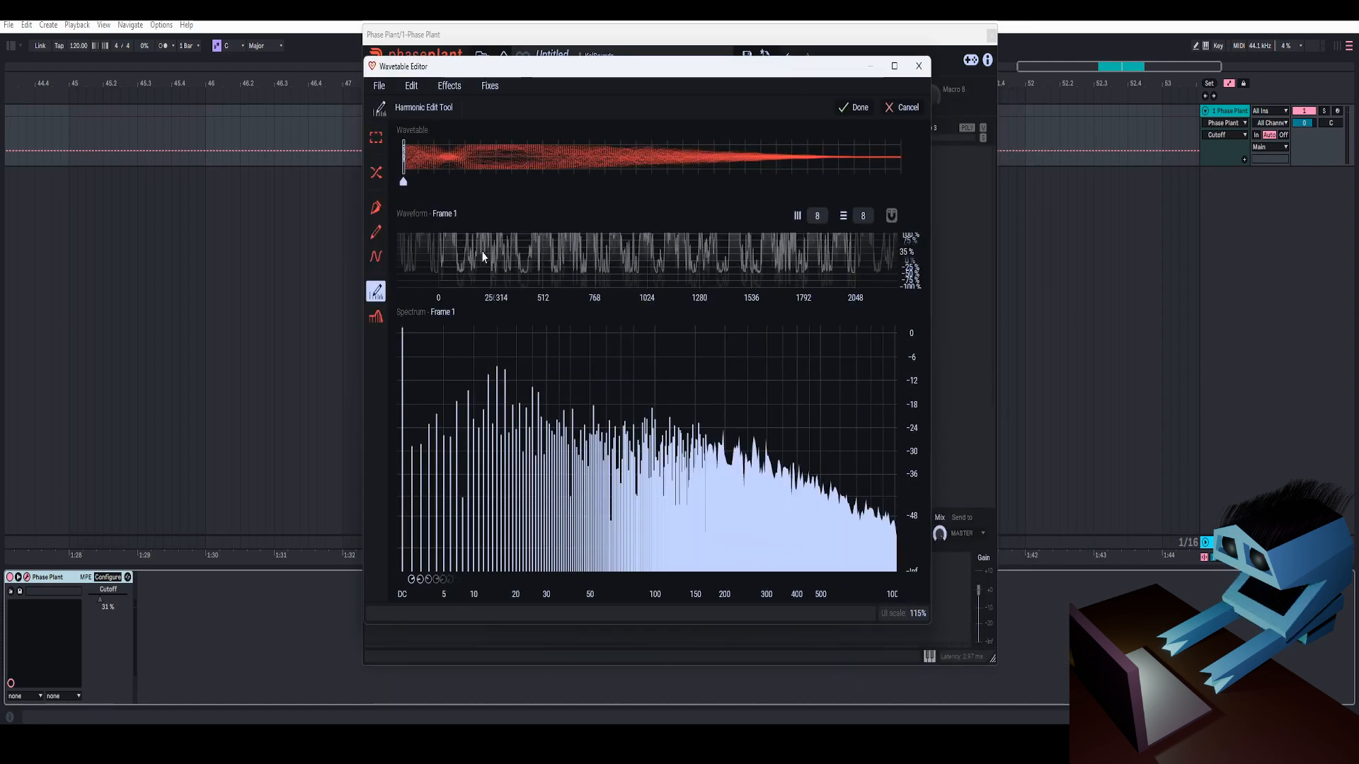
left_click_drag(401, 399, 394, 448)
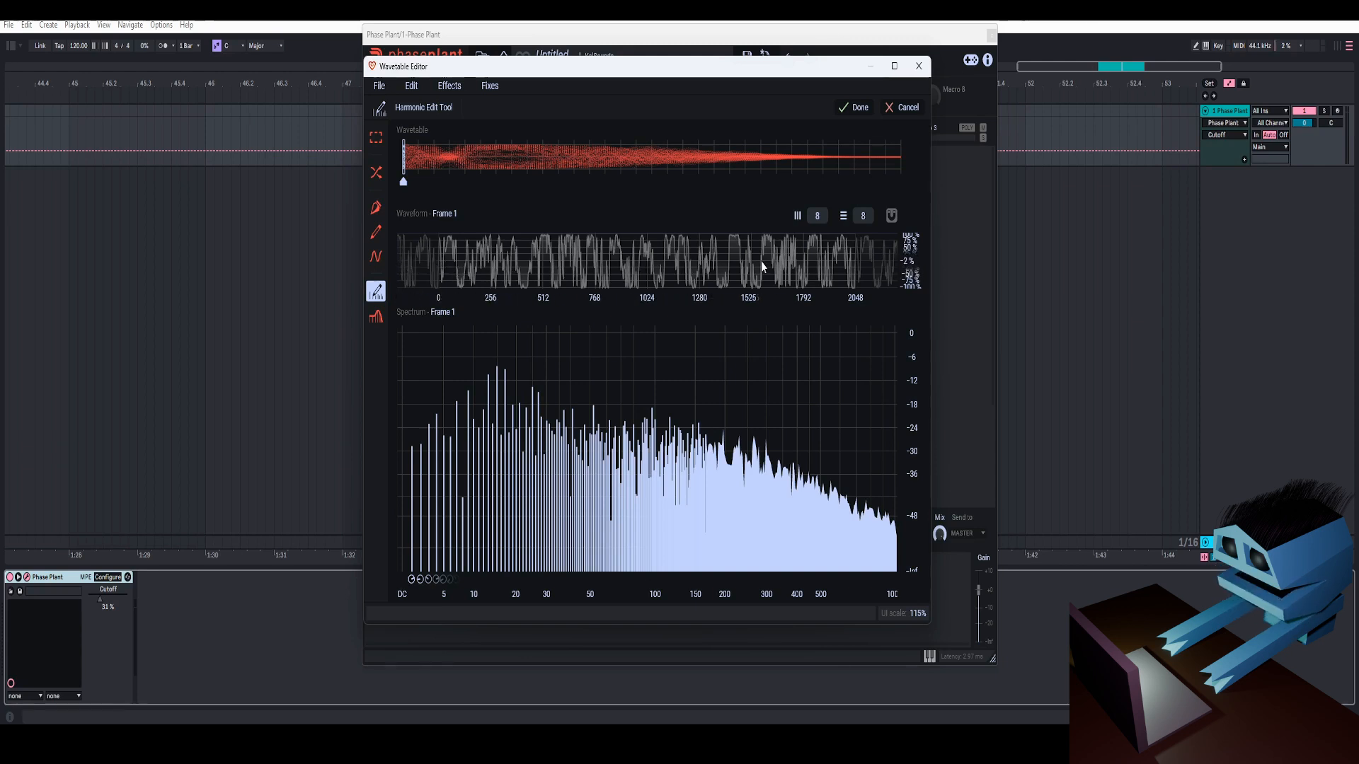
left_click_drag(591, 66, 624, 46)
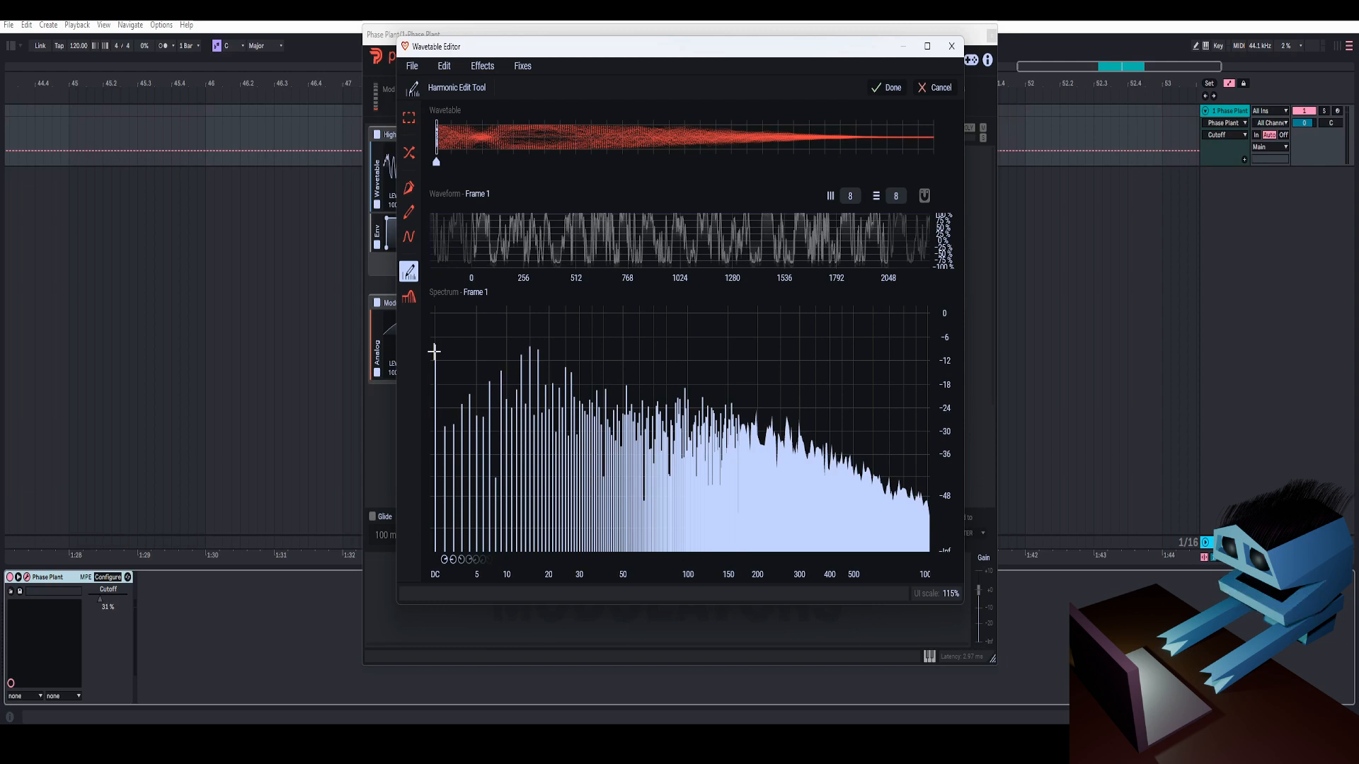
left_click_drag(434, 352, 437, 307)
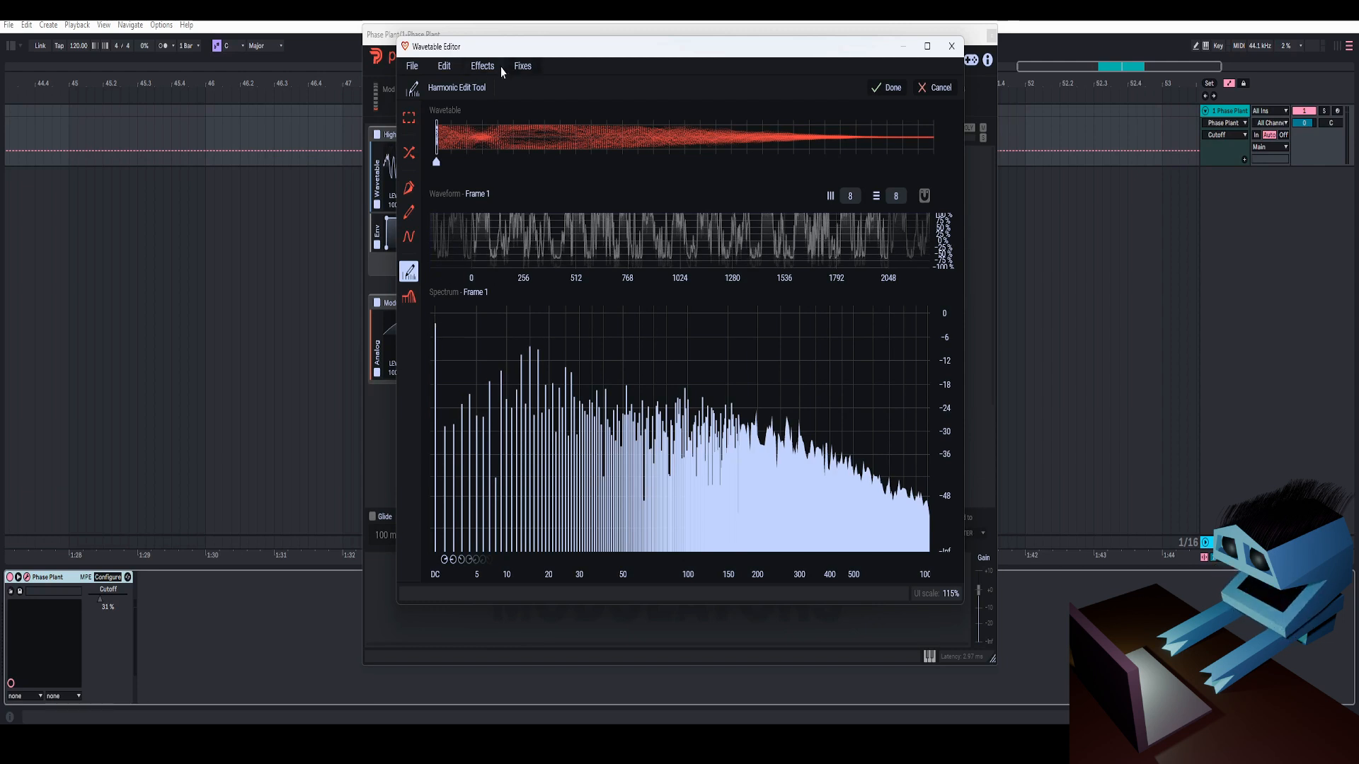
Step: Apply the Remove DC fix to the wavetable and close the Wavetable Editor
left_click(522, 67)
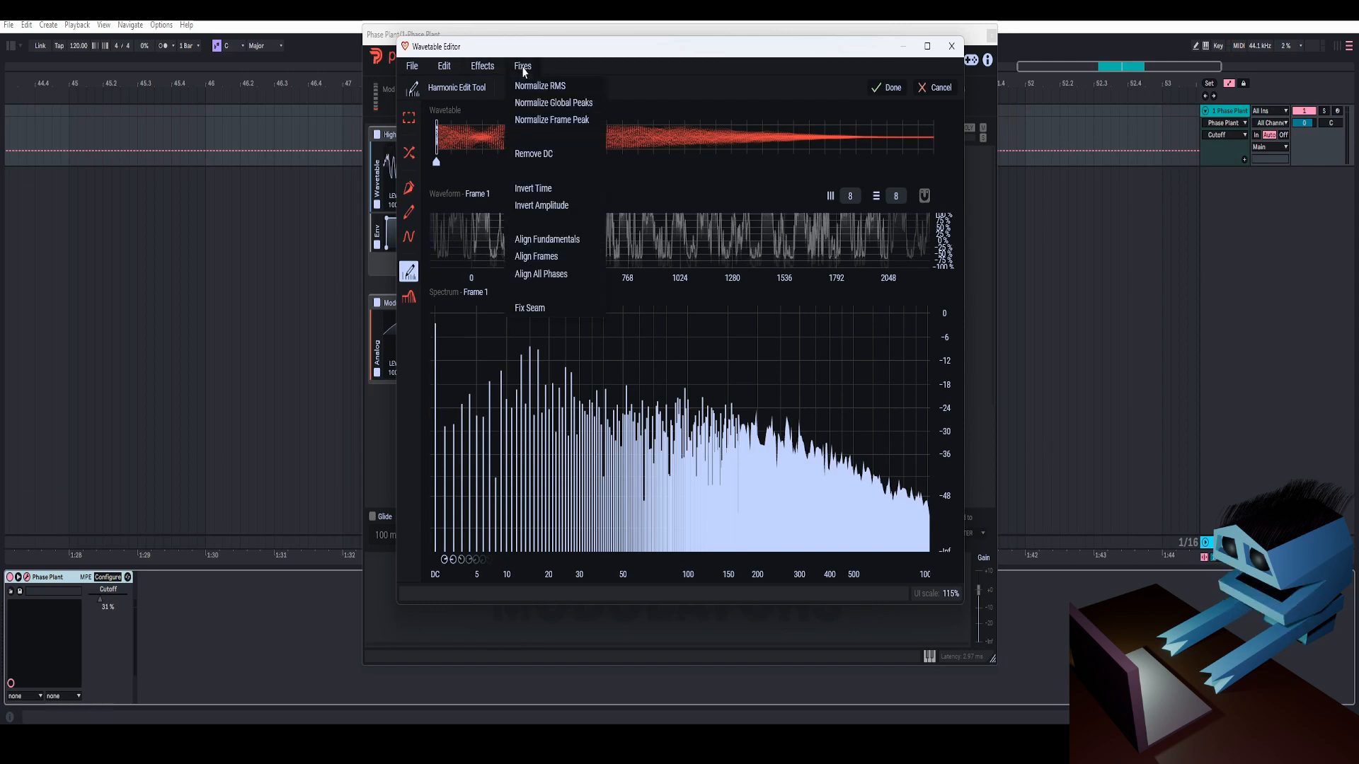
left_click(533, 153)
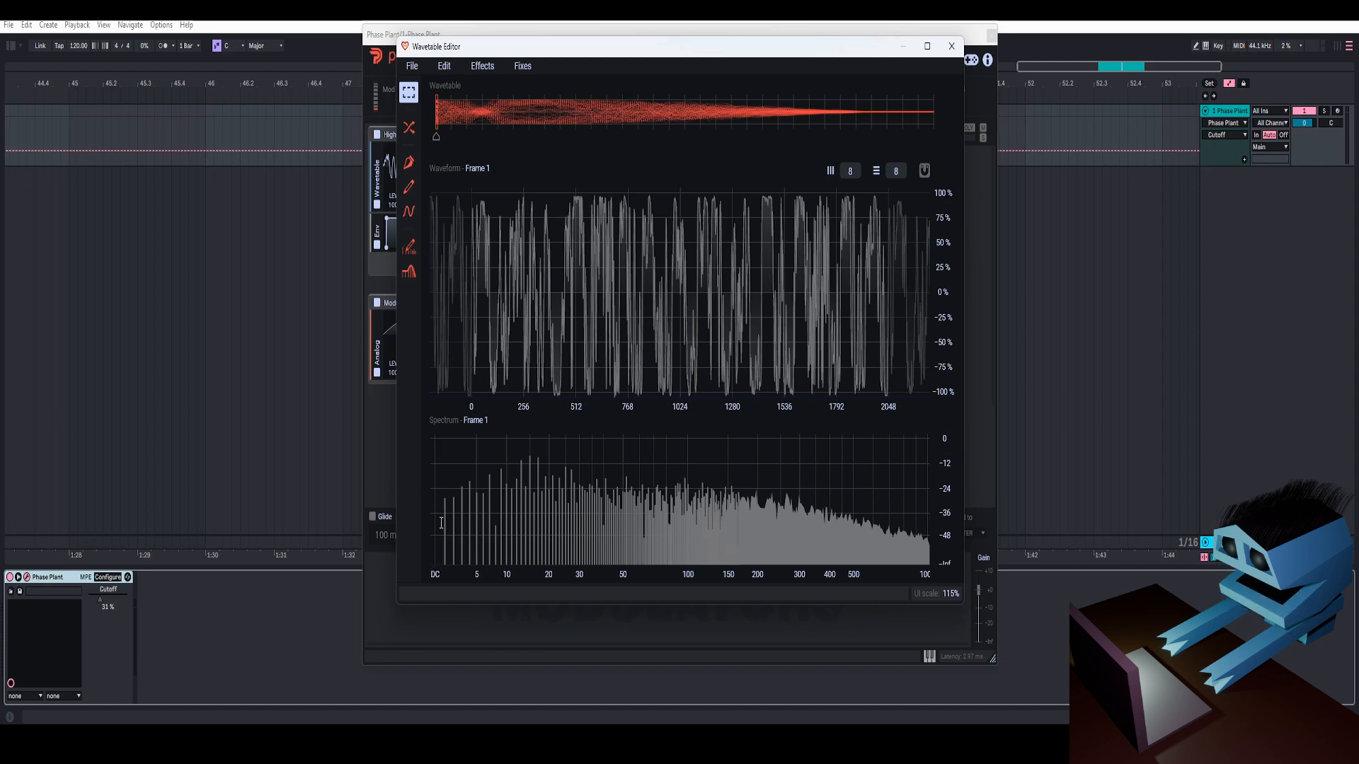
left_click_drag(593, 53, 561, 40)
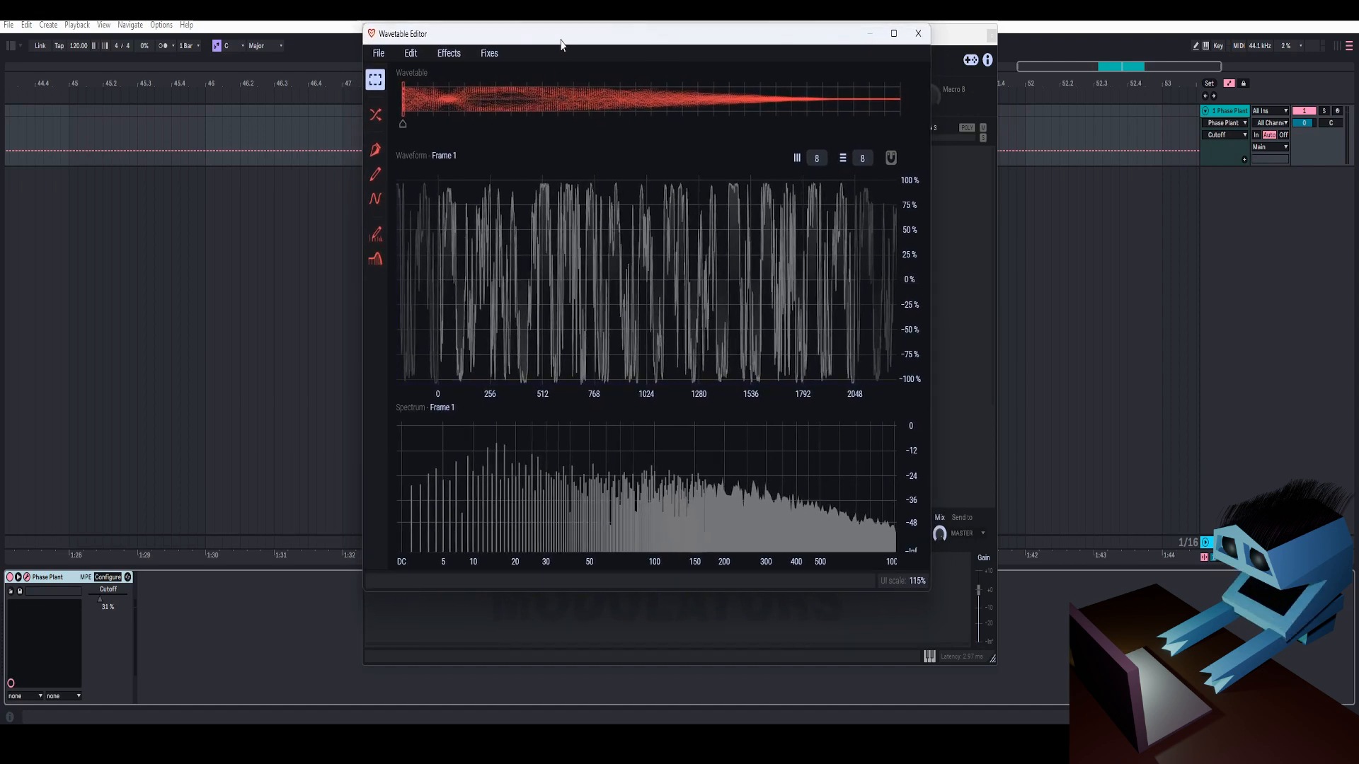
left_click(919, 35)
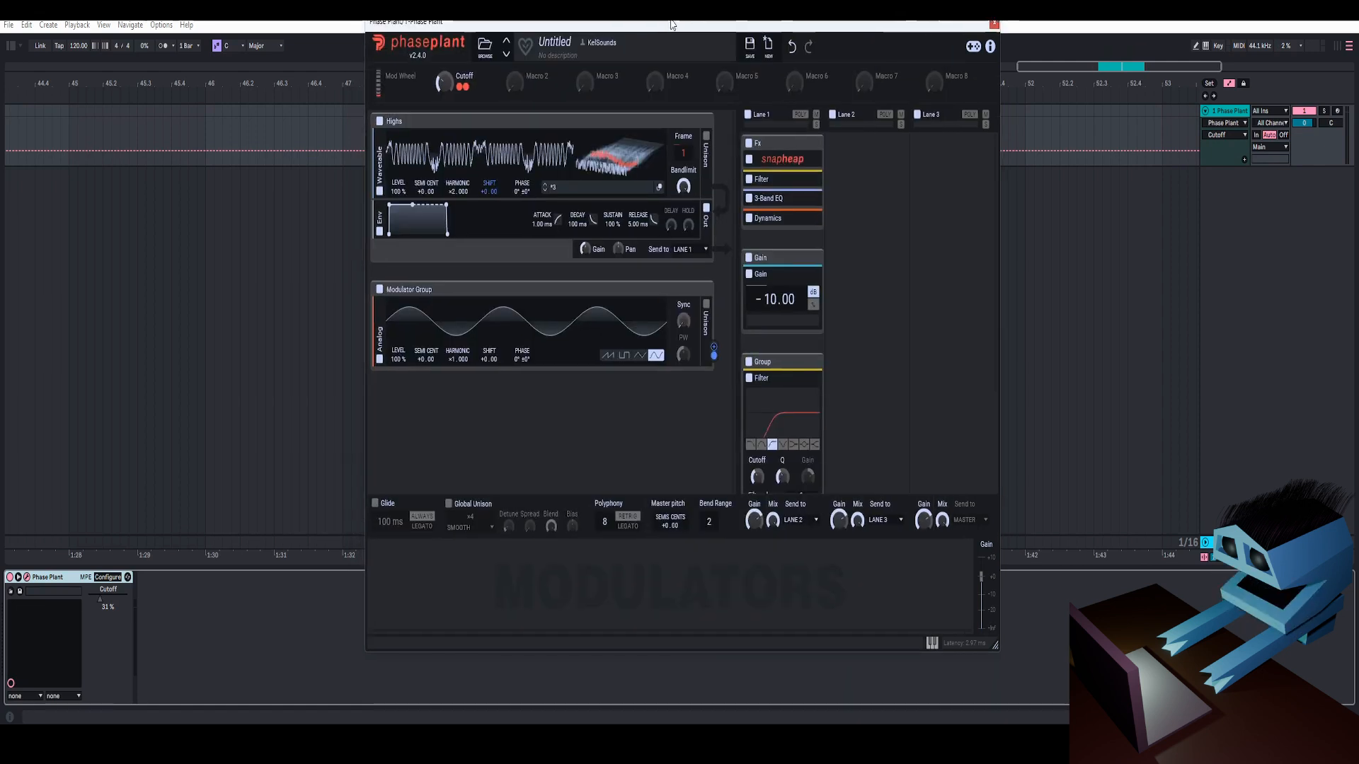
Step: Collapse the Fx and Gain groups in Lane 1 and set the Cutoff macro to 24%
left_click(811, 141)
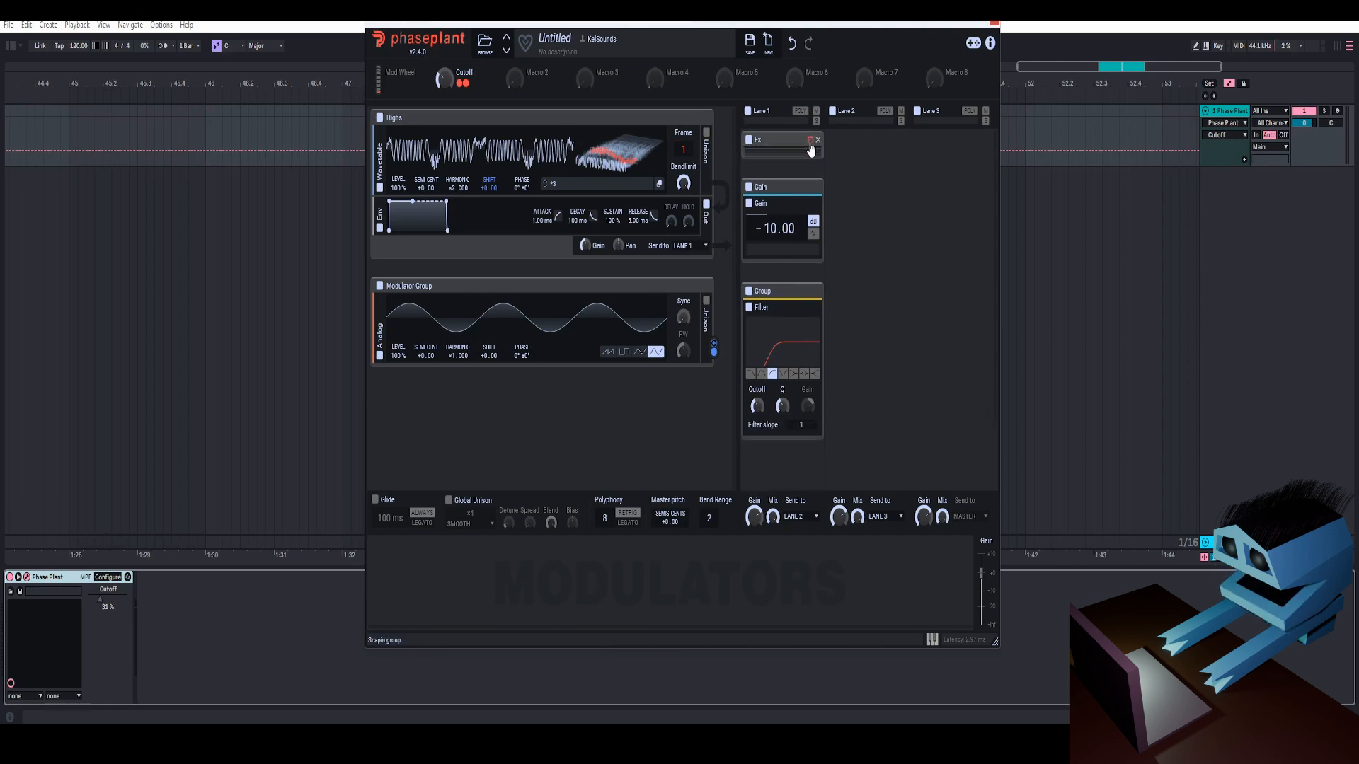
left_click(811, 185)
left_click_drag(444, 78, 445, 75)
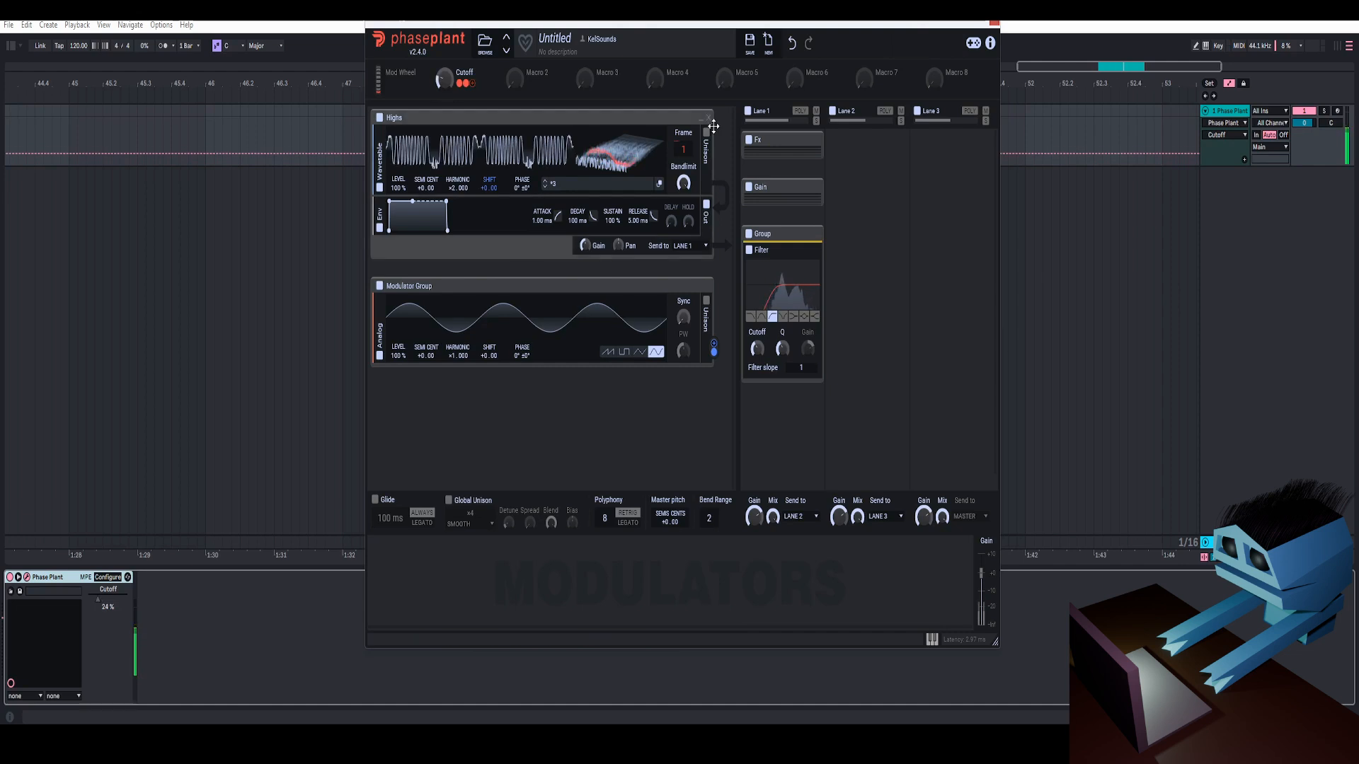
Step: Add a Snap Heap after Dynamics in the Fx group and insert a Filter Table on its first bus
left_click(811, 142)
left_click(758, 234)
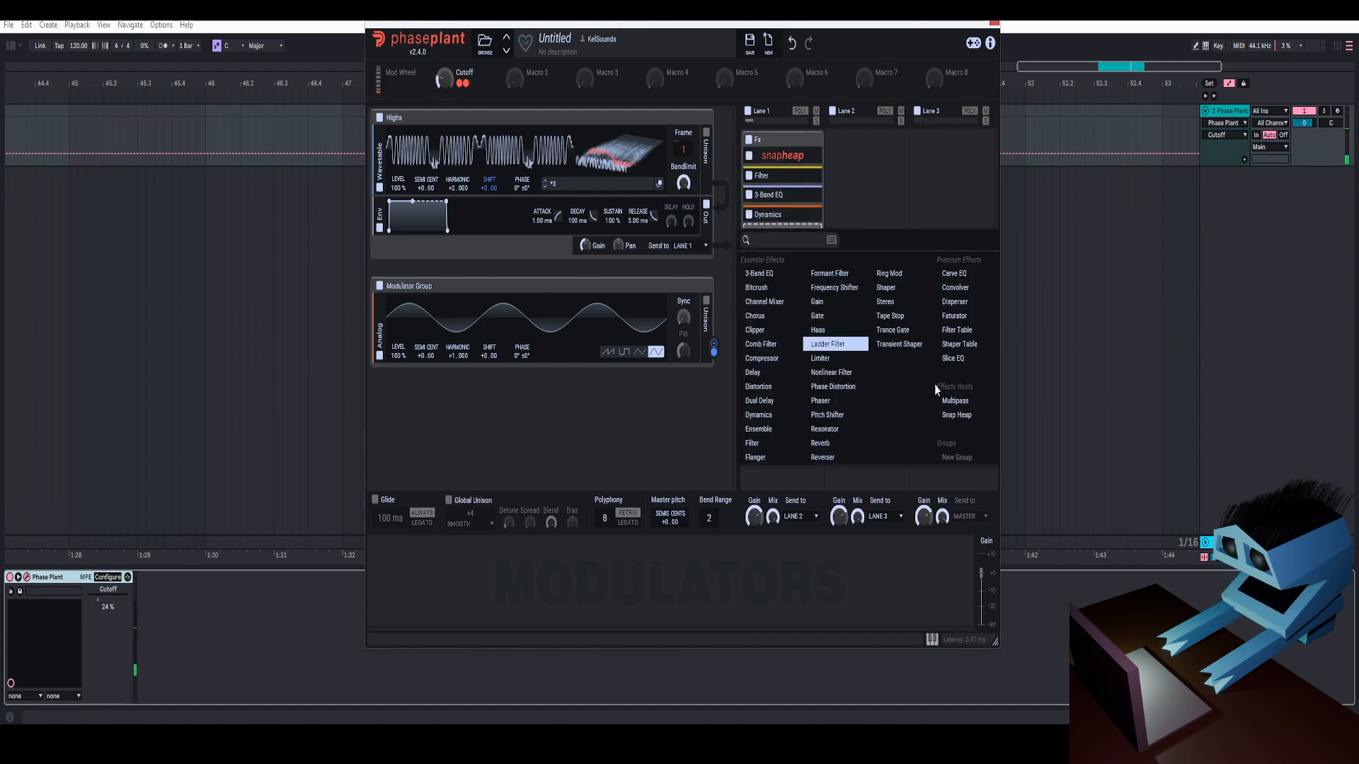
left_click(960, 415)
left_click(395, 170)
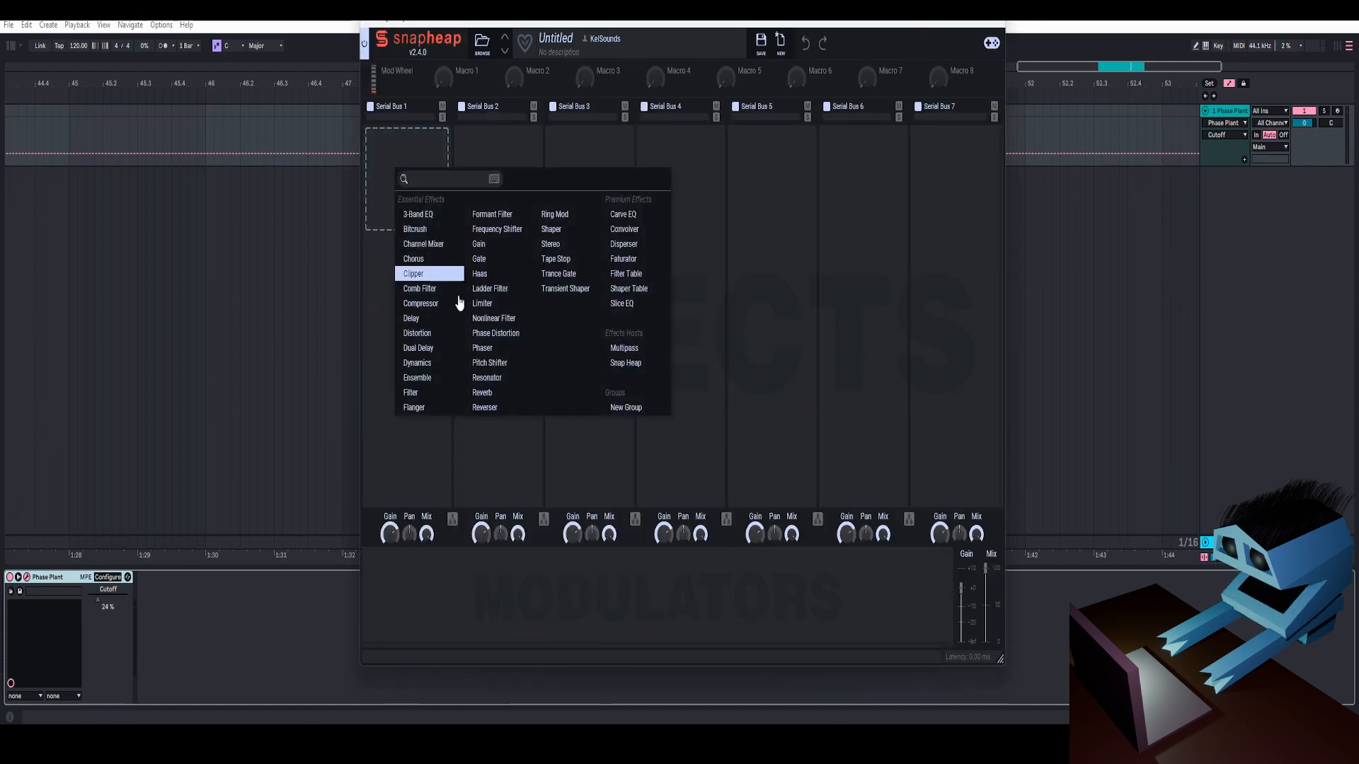
left_click(631, 278)
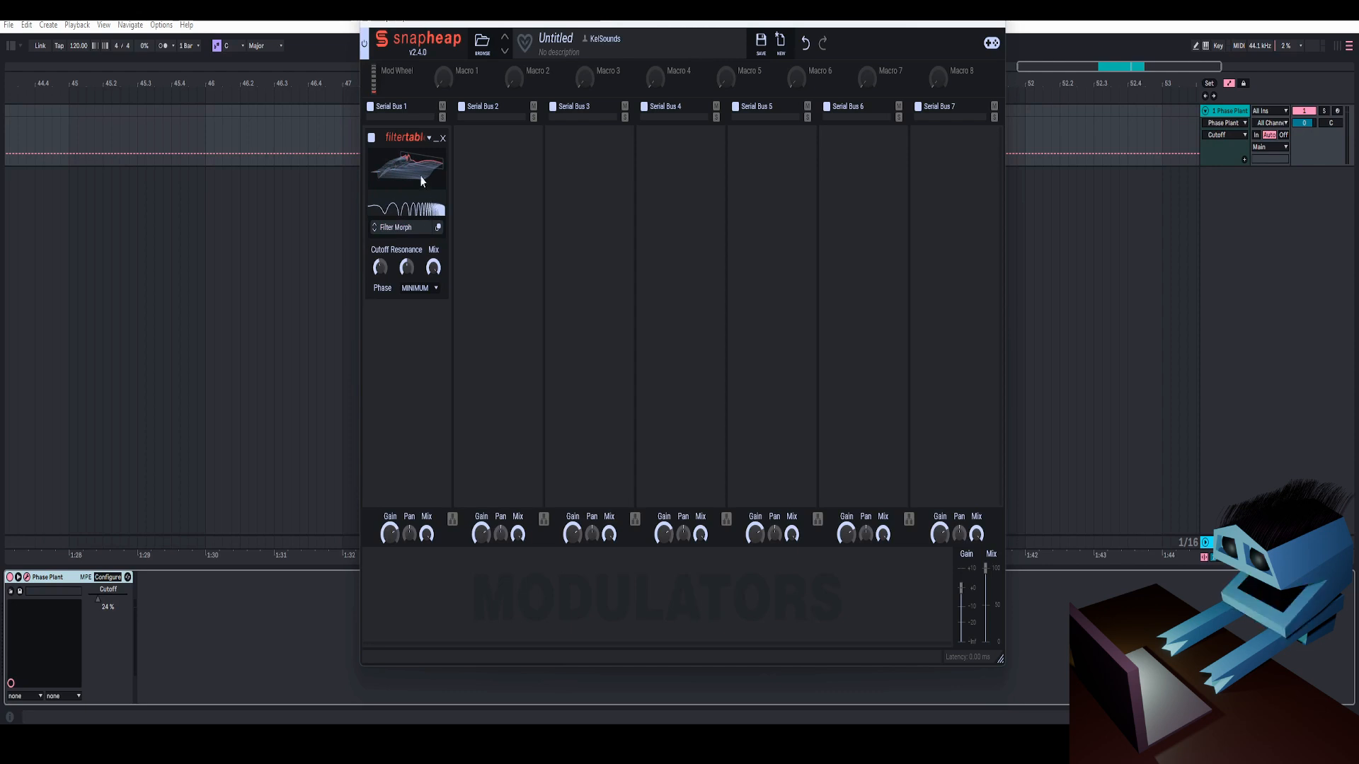
Step: Make Snap Heap's first two buses parallel and set the Filter Table's cutoff to about 432 Hz
left_click(457, 525)
mouse_move(380, 269)
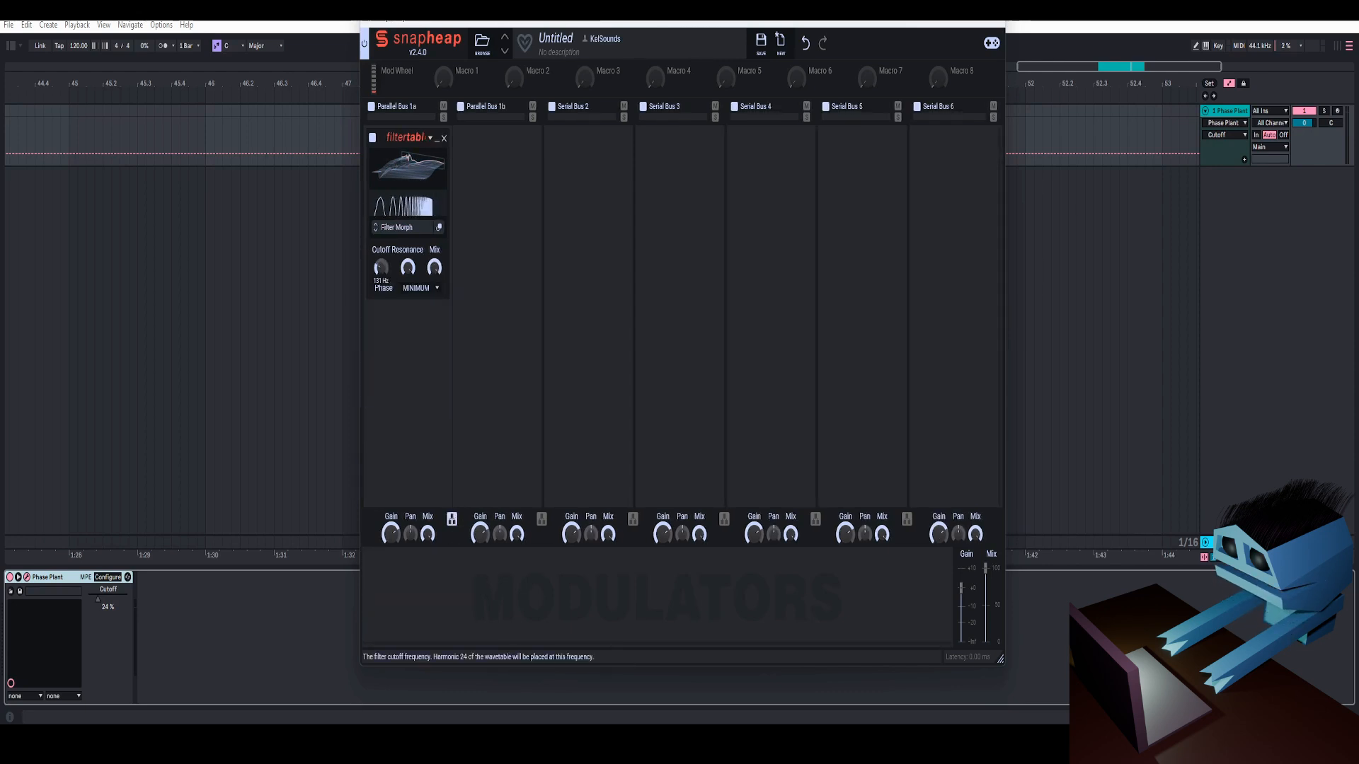
key("space")
left_click_drag(381, 268, 381, 242)
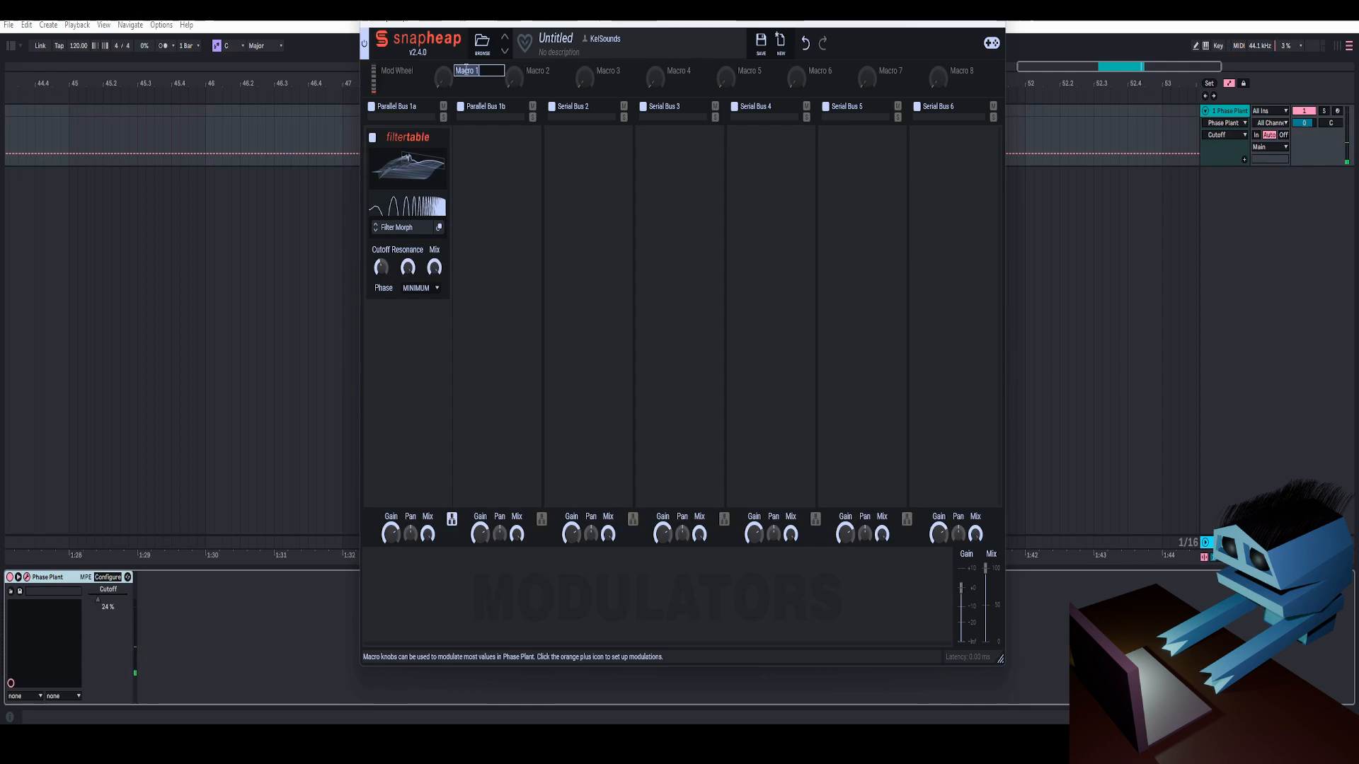
Step: Assign Macro 1, renamed "Frequency", to the Filter Table's cutoff and raise the macro to 100%
type("Frequency")
key("Return")
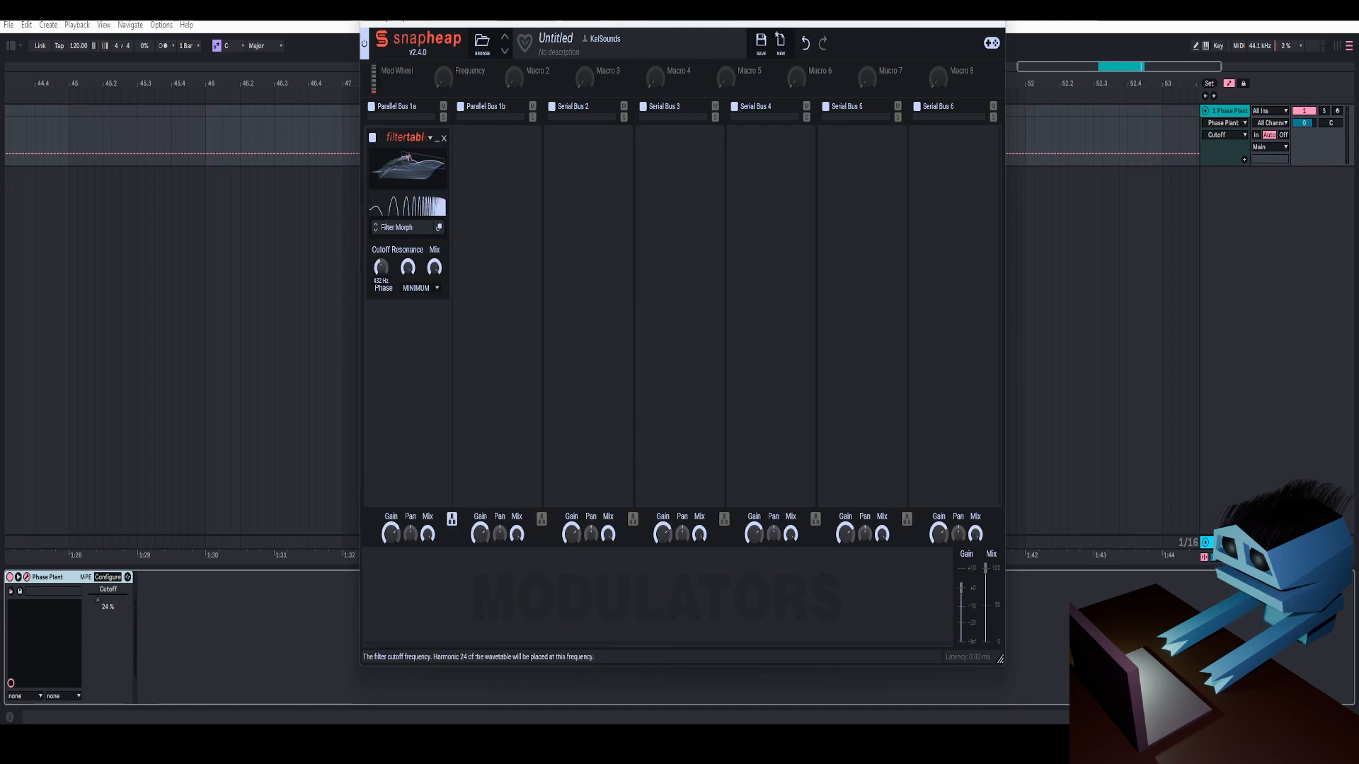
left_click_drag(443, 78, 385, 285)
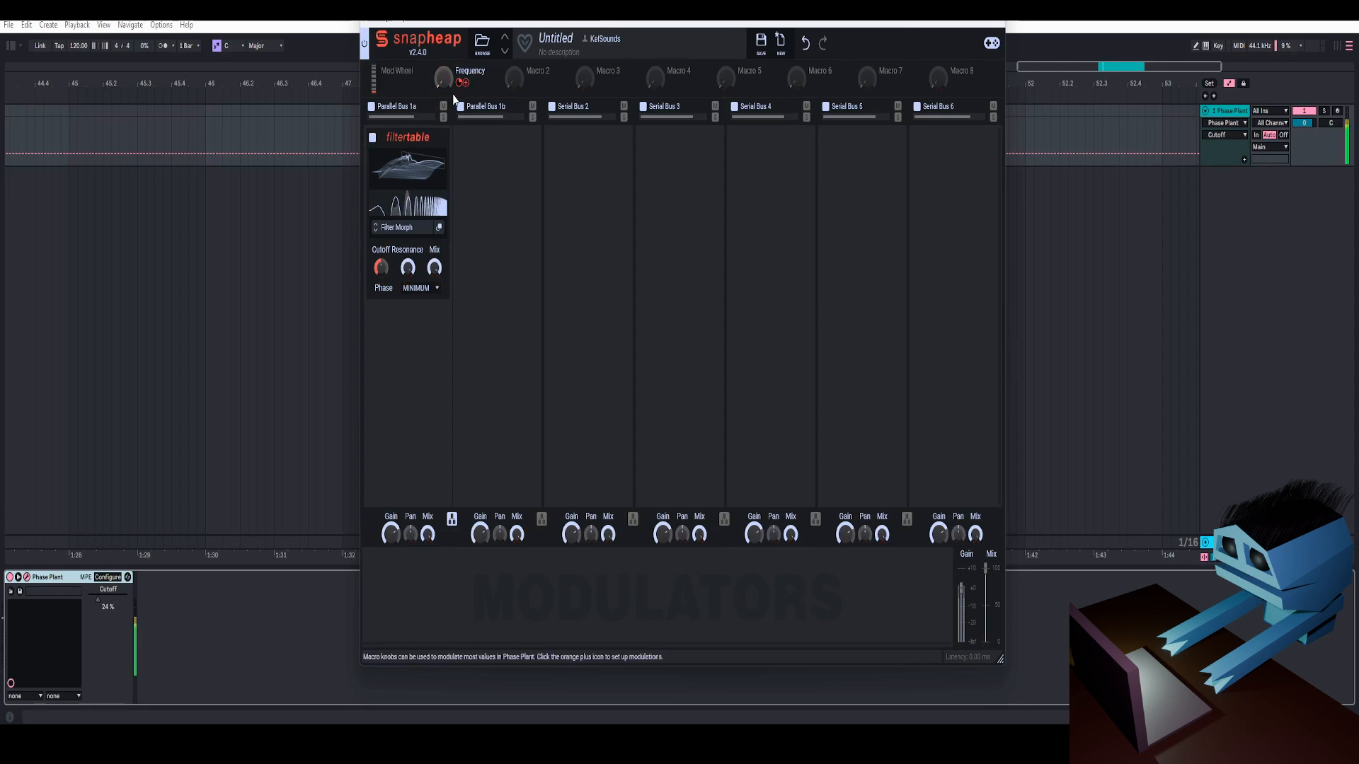
left_click_drag(444, 78, 443, 21)
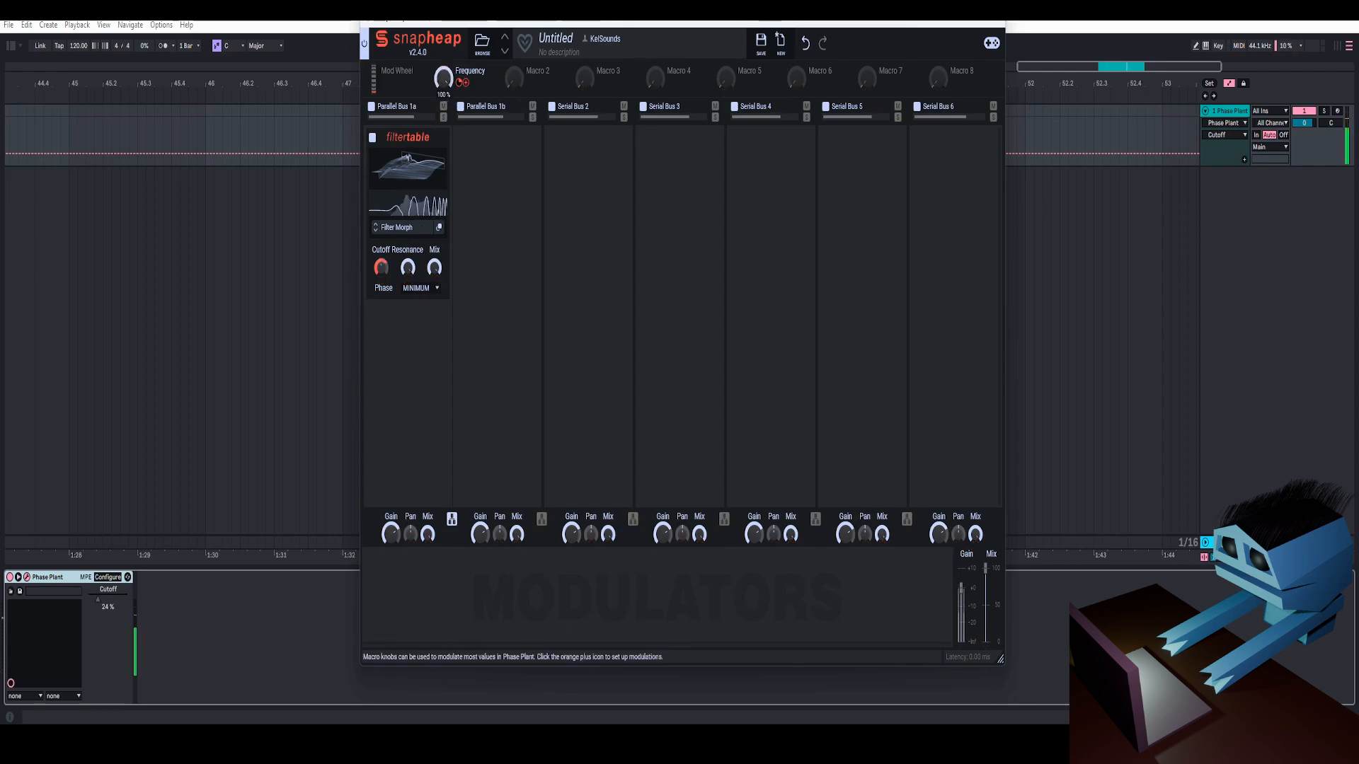
Step: Close the Snap Heap editor, assign the Cutoff macro to Snap Heap's Frequency knob, and set Cutoff to 33%
left_click_drag(458, 83, 459, 99)
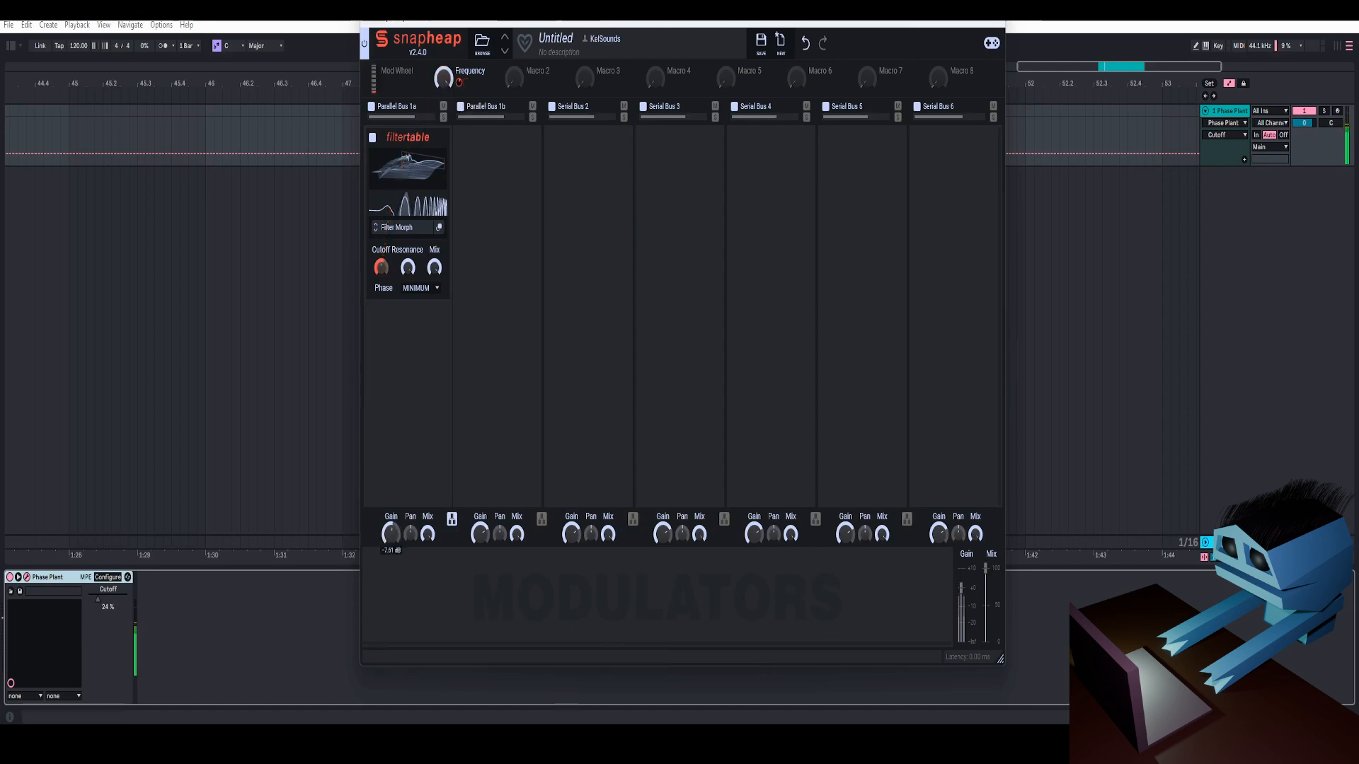
left_click(997, 23)
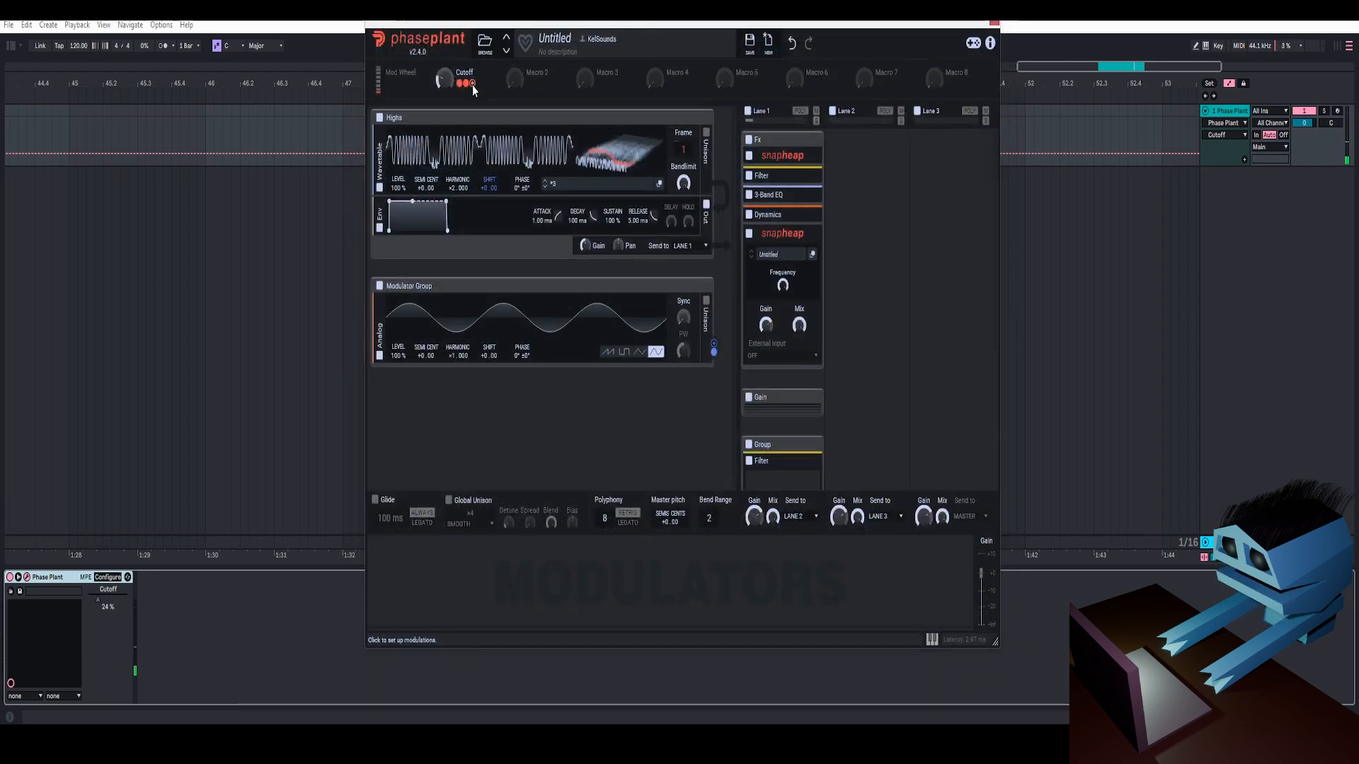
left_click_drag(469, 84, 906, 352)
left_click_drag(467, 84, 784, 284)
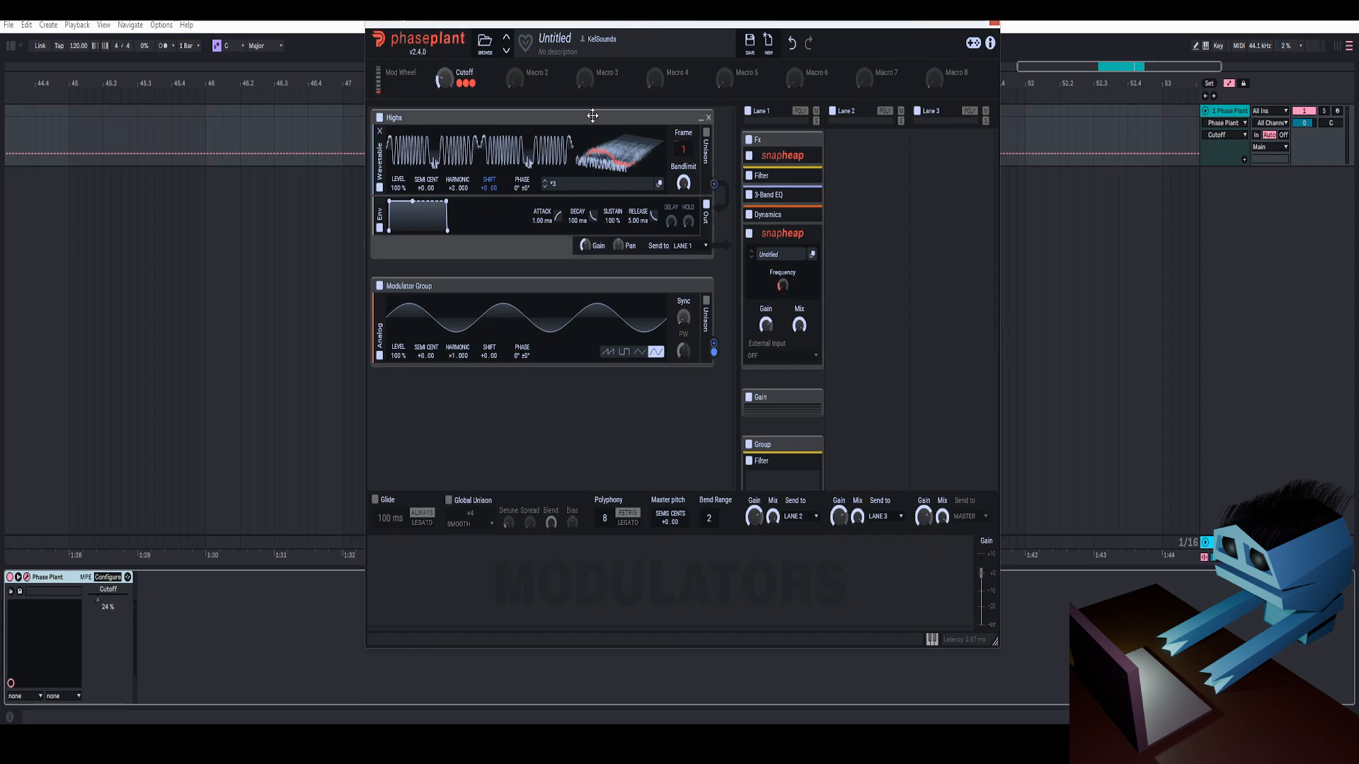
left_click_drag(443, 75, 444, 66)
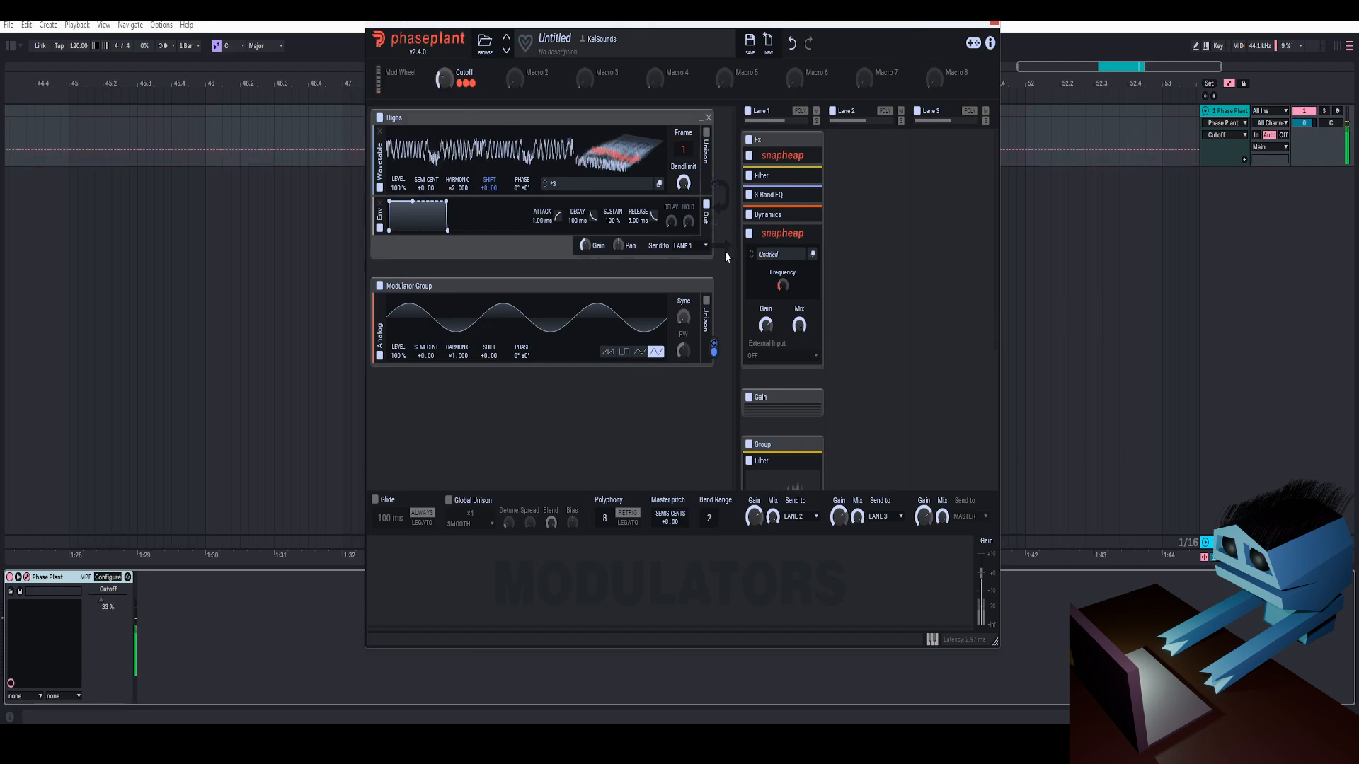
Step: Move the lower Snap Heap between 3-Band EQ and Dynamics in the Fx group and set the Cutoff macro to 35%
left_click_drag(798, 253, 805, 232)
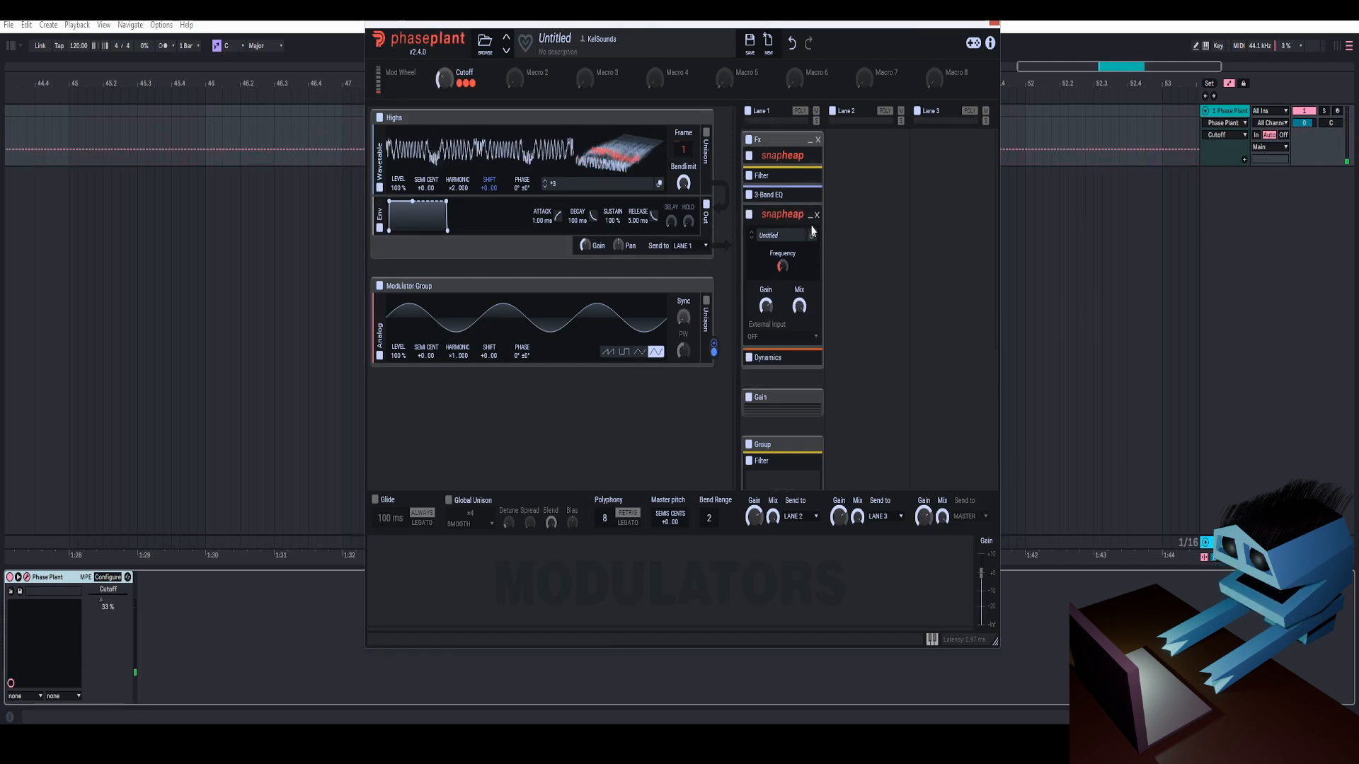
left_click(807, 359)
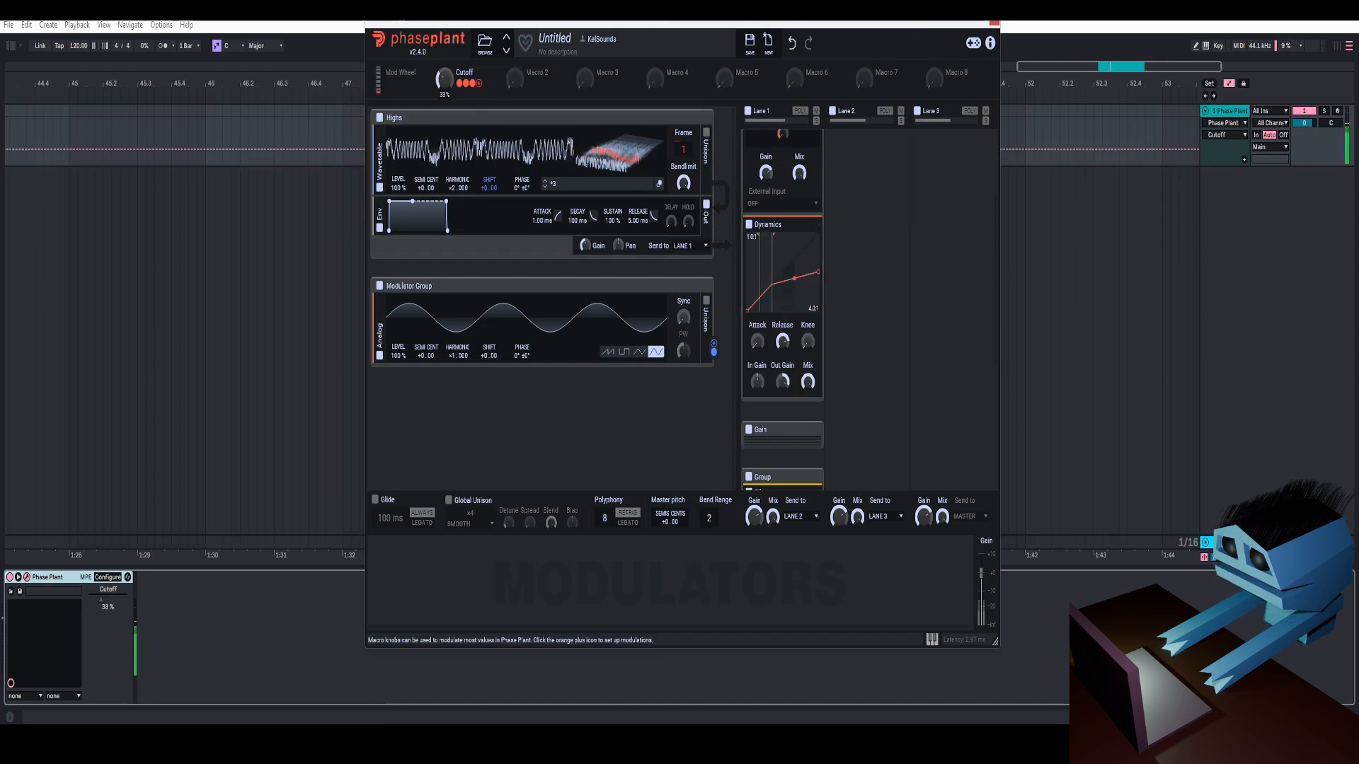
left_click_drag(444, 78, 444, 76)
scroll(813, 198, "up", 3)
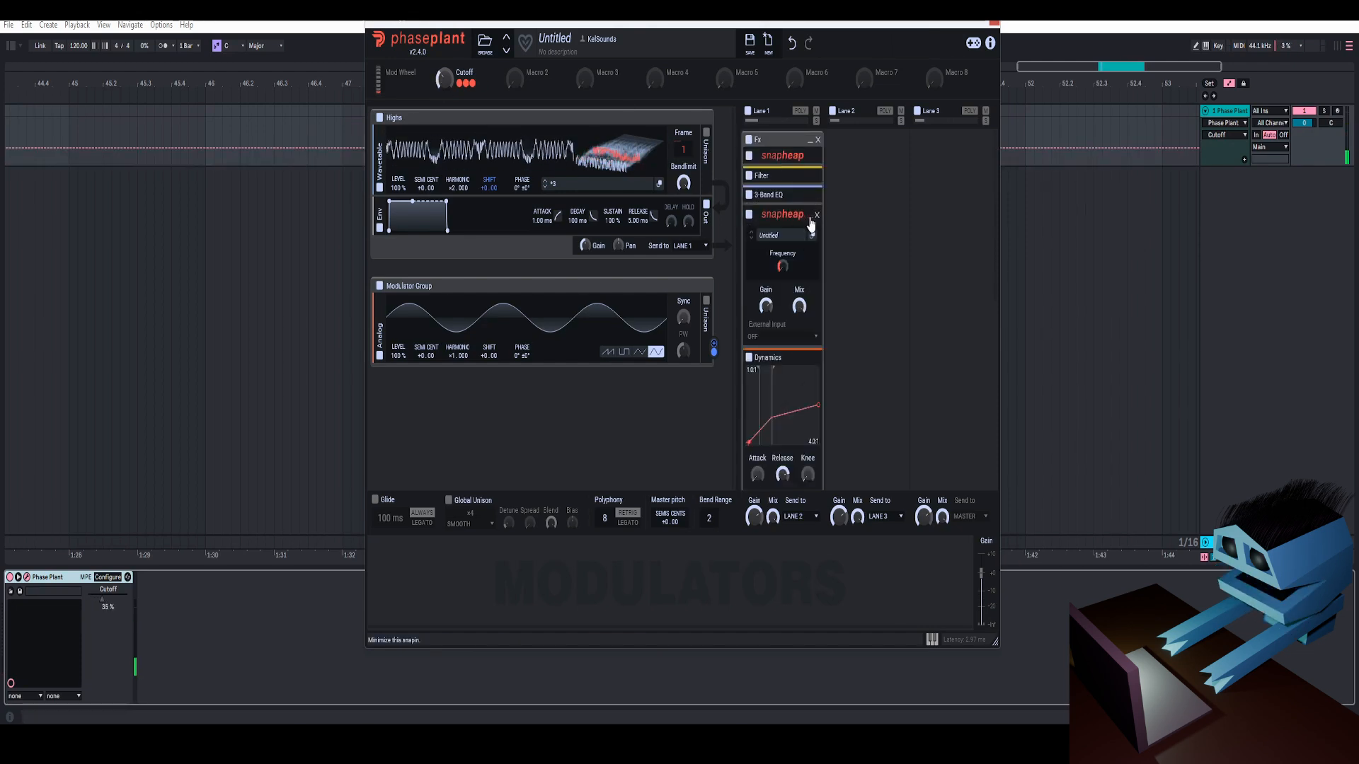
Step: Collapse the lower Snap Heap and review the effects inside the upper Snap Heap's editor
left_click(811, 221)
left_click(809, 161)
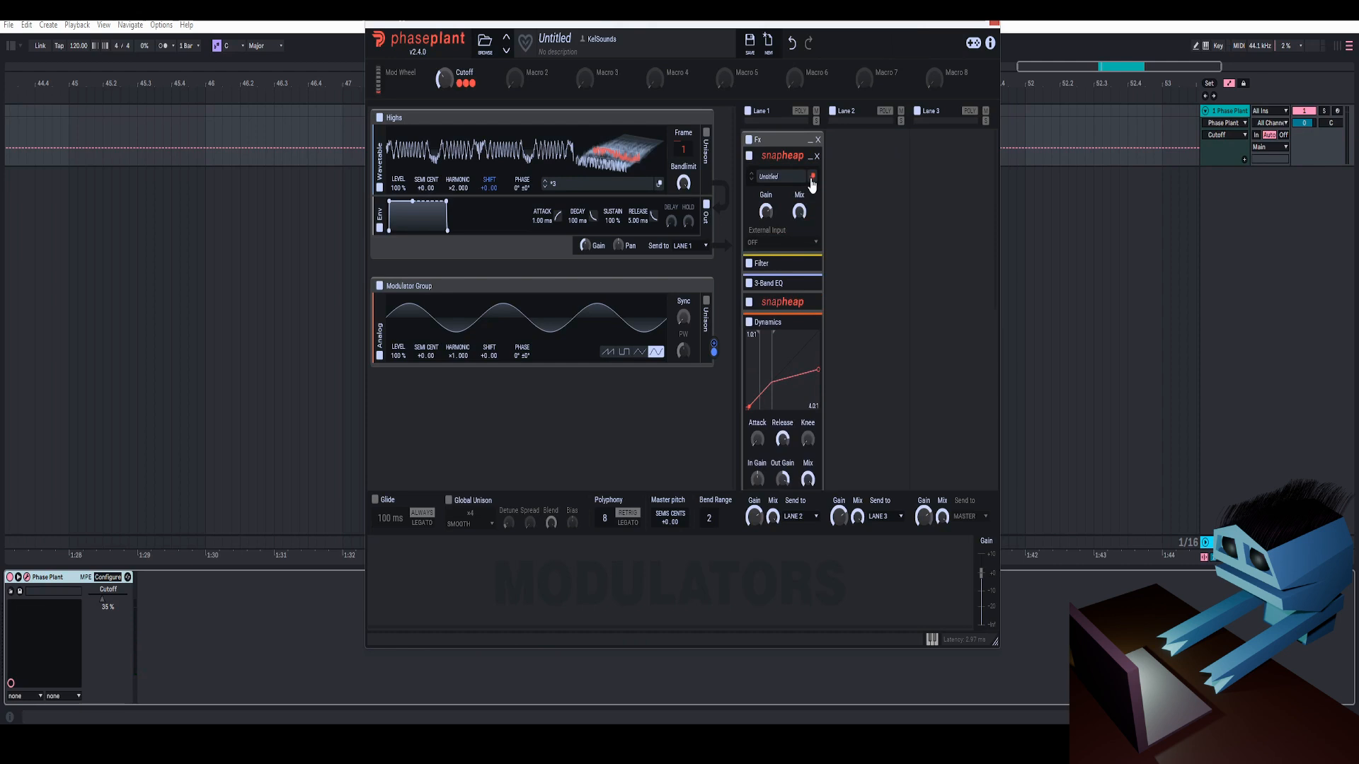
left_click(812, 182)
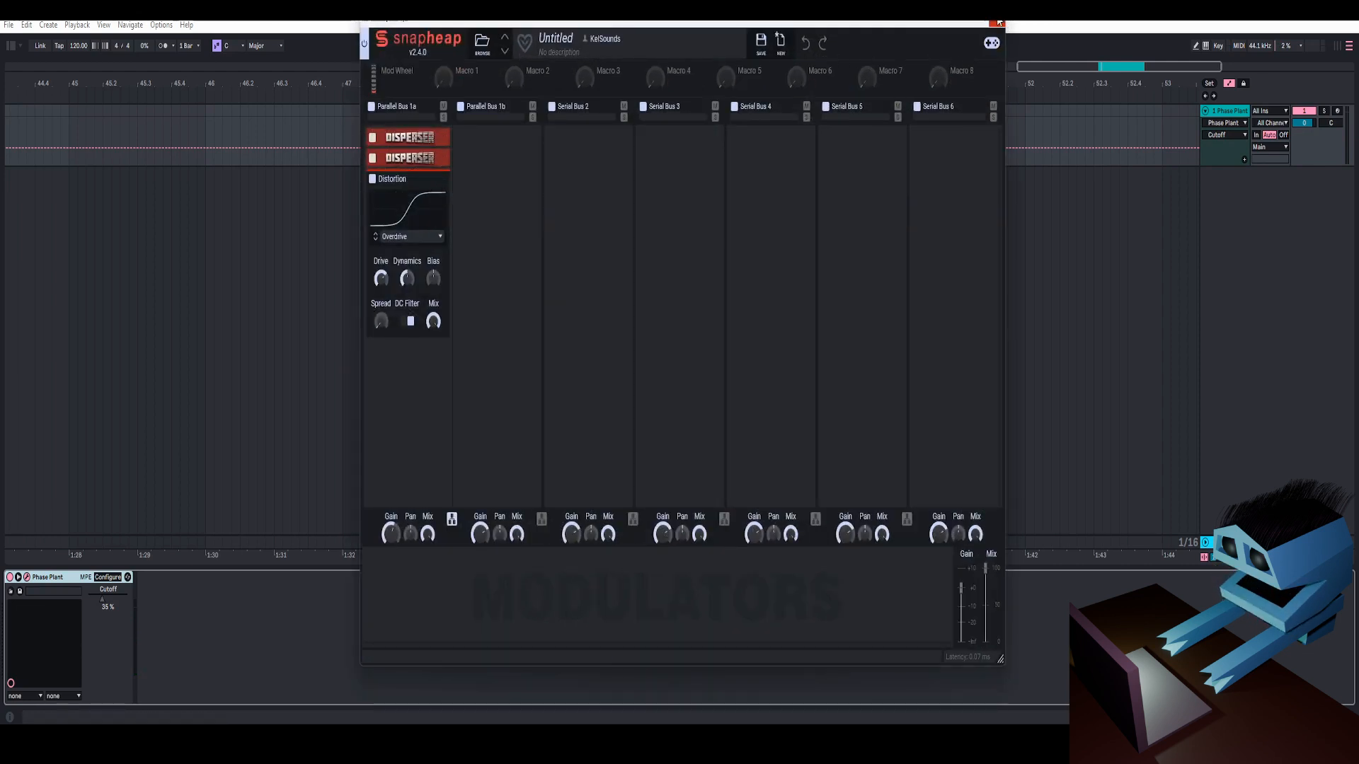
left_click(1000, 22)
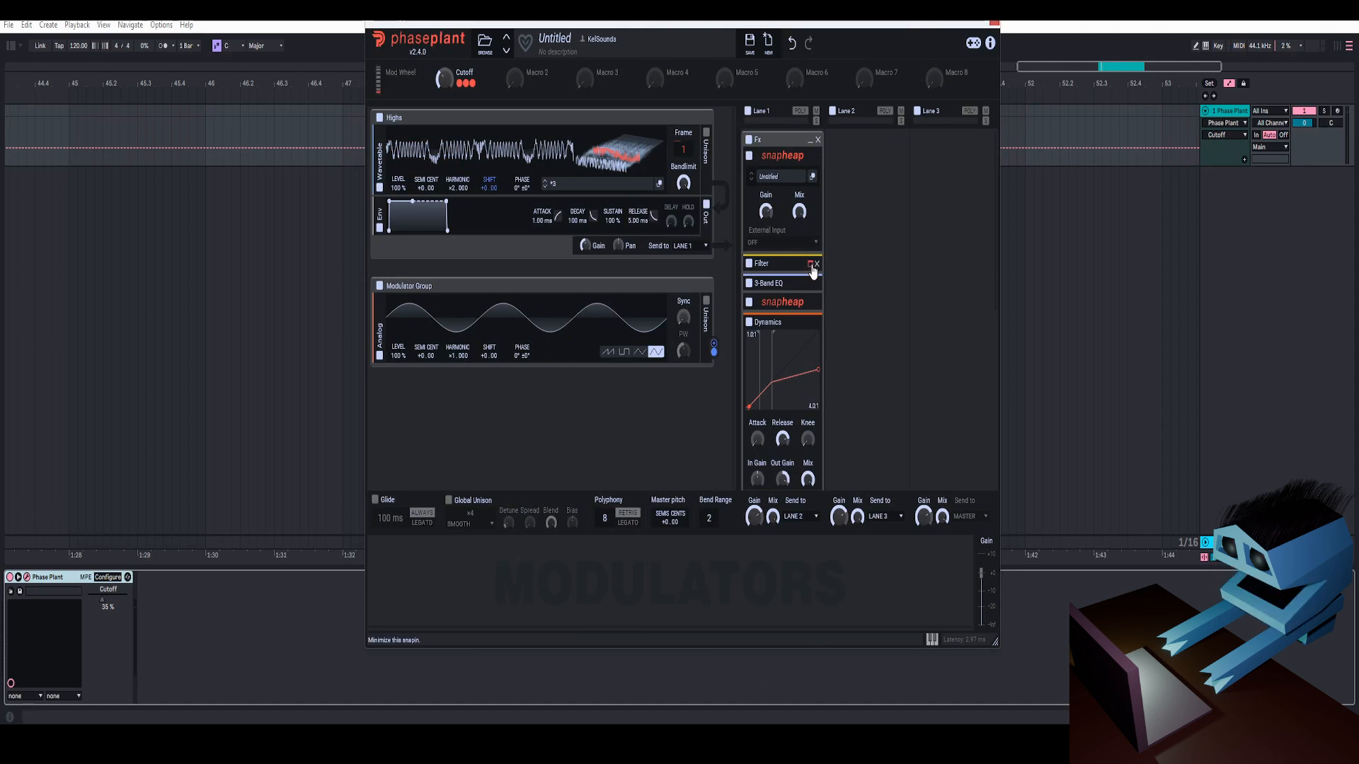
Step: Expand the Fx group's Filter, 3-Band EQ and second Snap Heap to review the rest of the Lane 1 chain
left_click(811, 264)
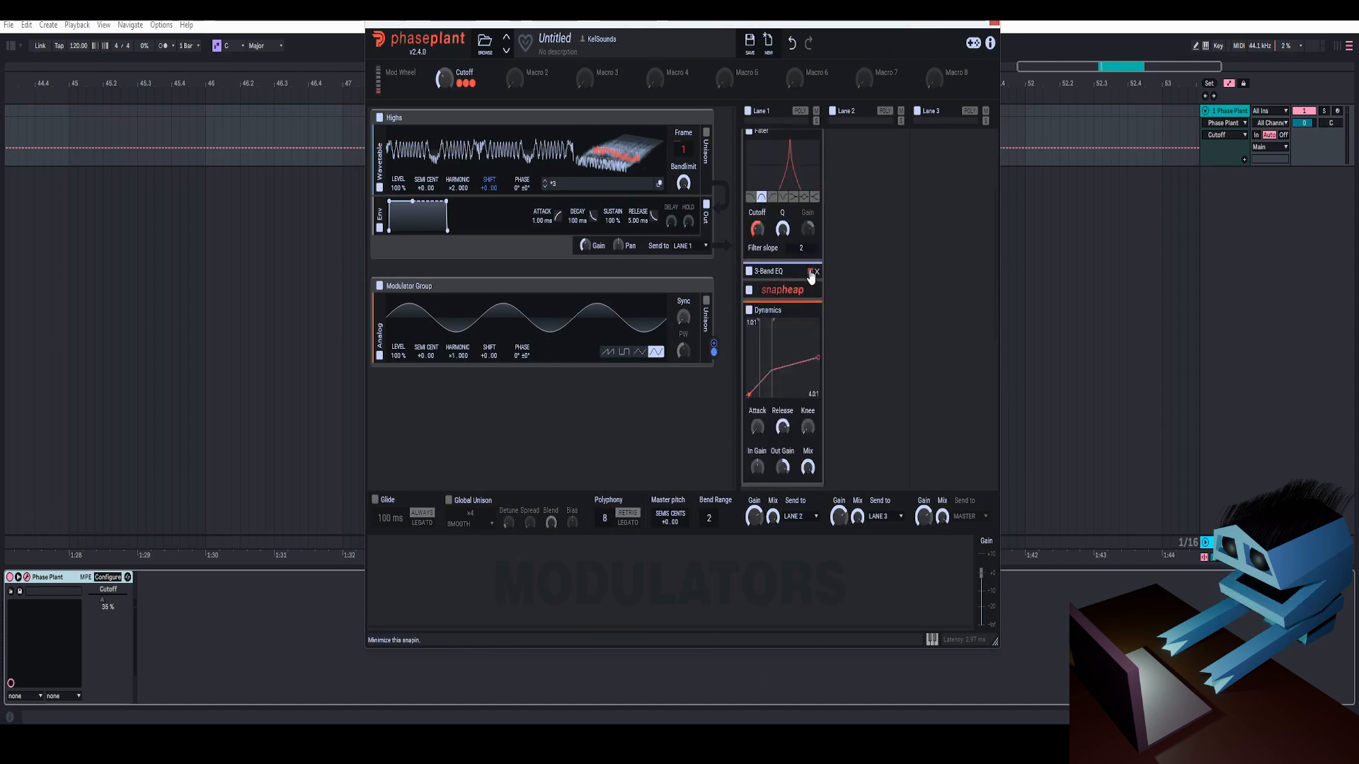
left_click(811, 273)
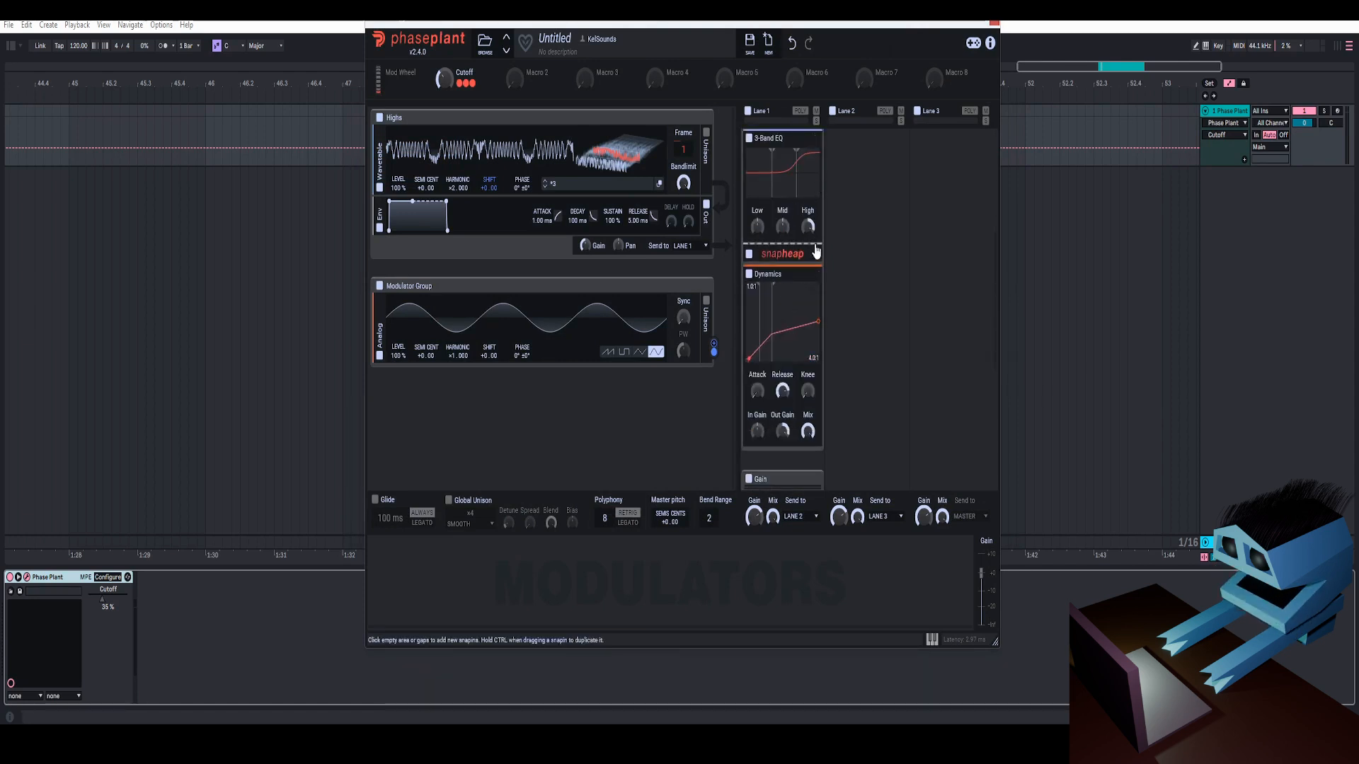
left_click(811, 258)
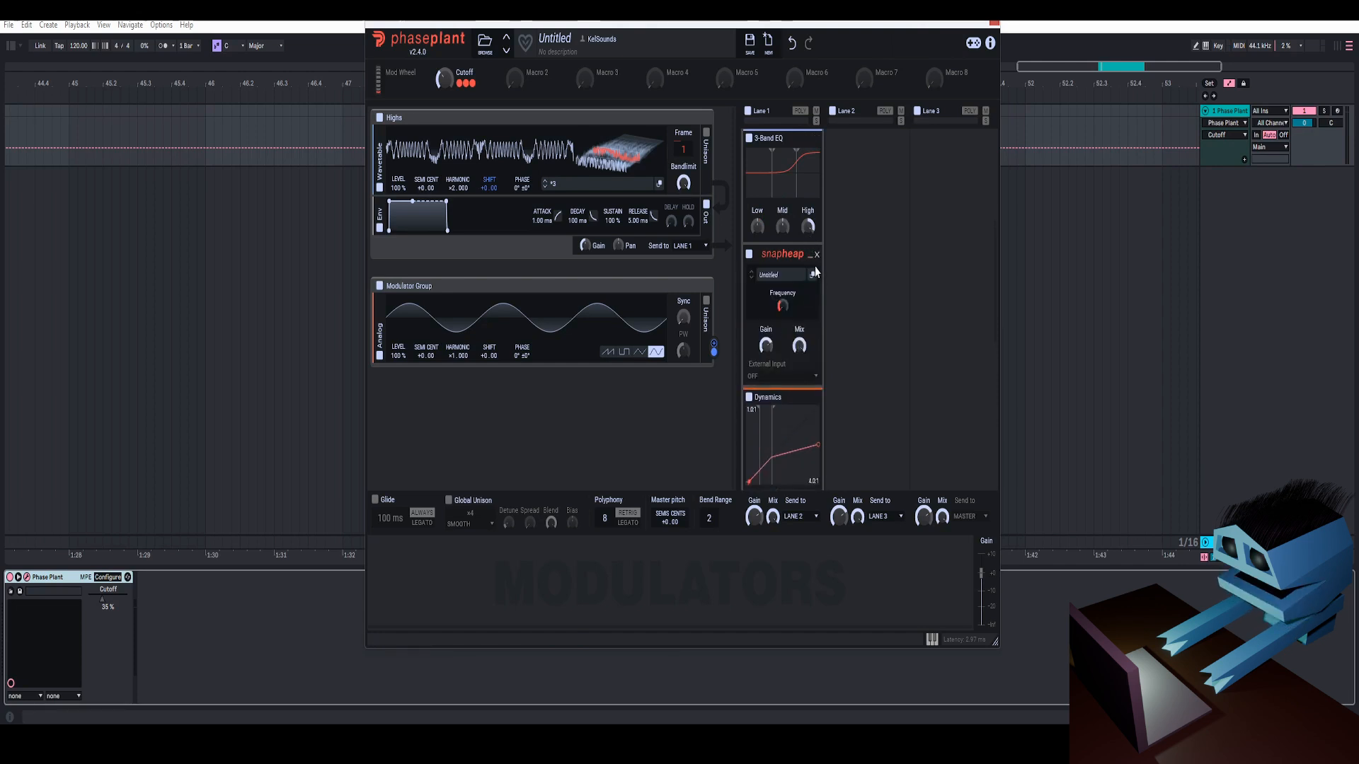
scroll(807, 297, "down", 2)
scroll(799, 269, "down", 2)
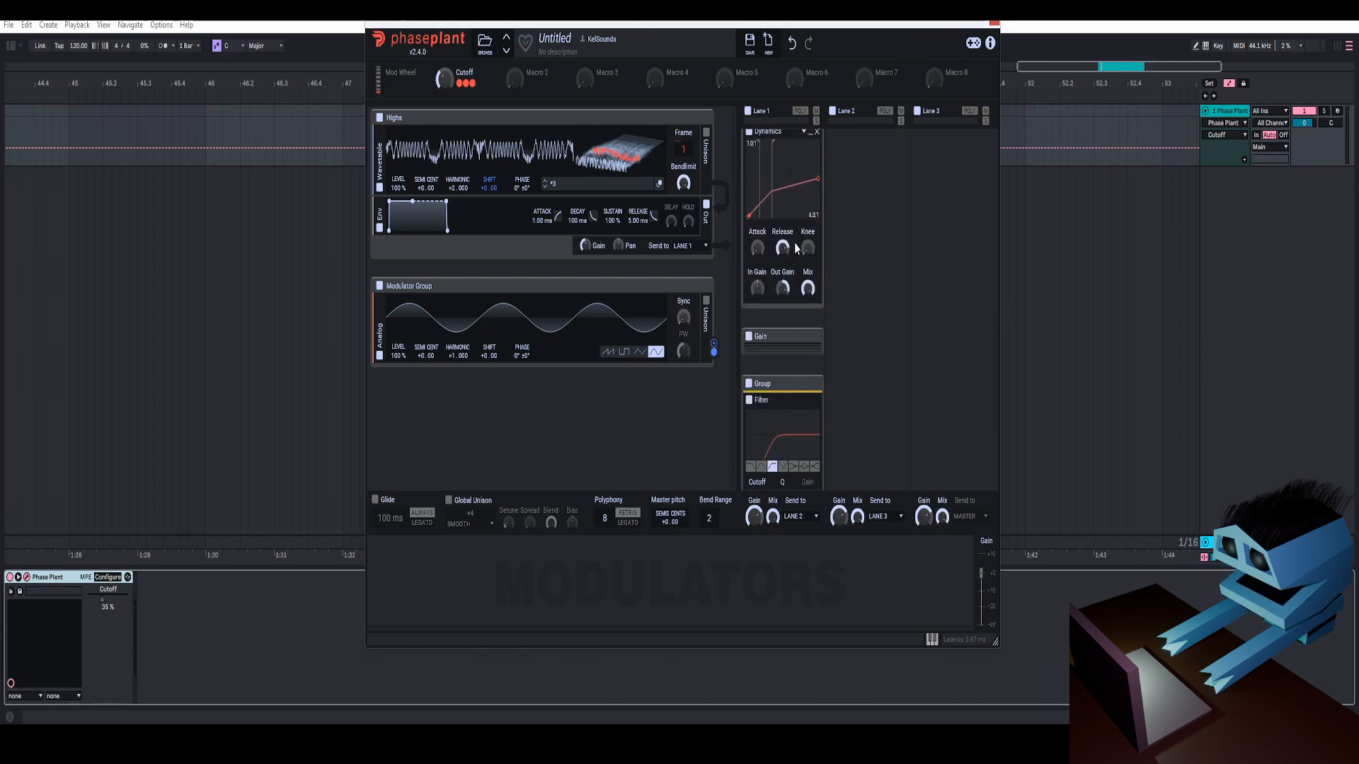
scroll(804, 245, "down", 2)
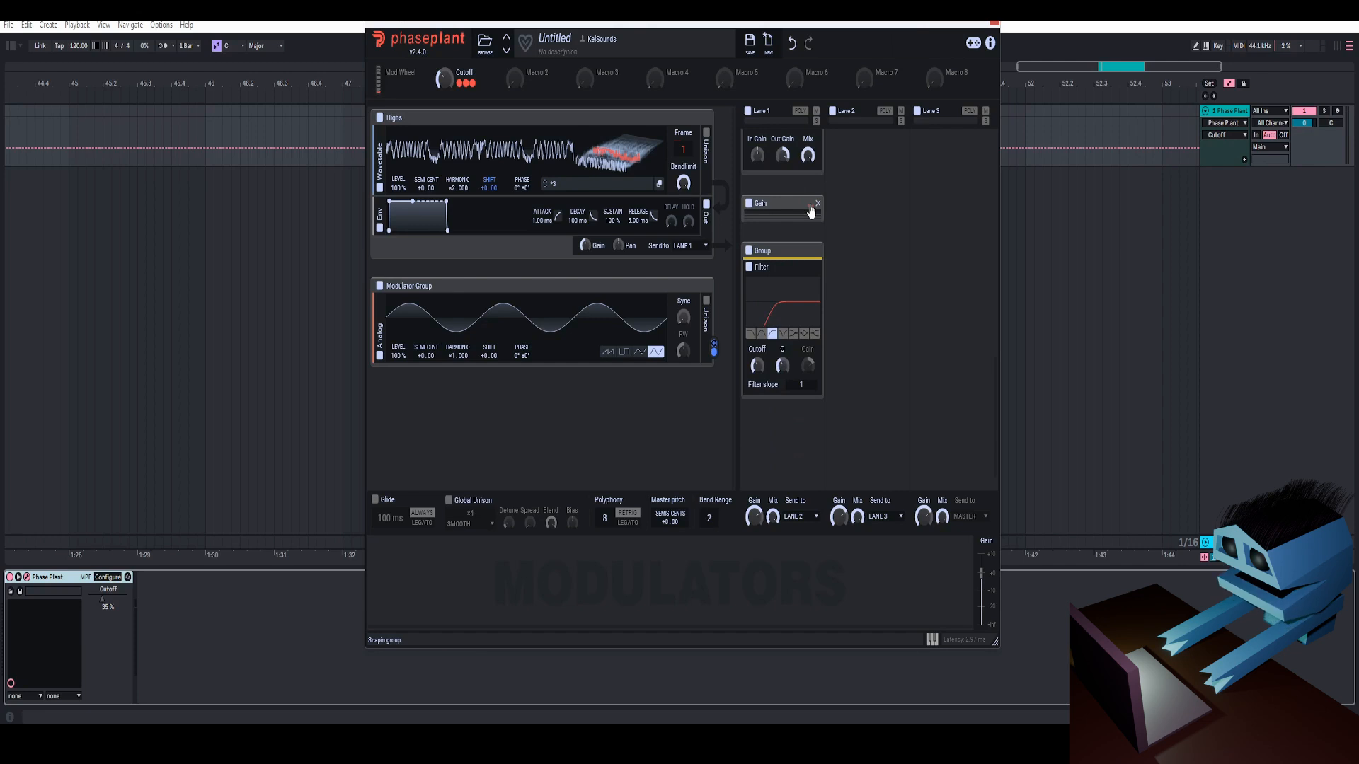
Step: Expand the Gain group and collapse the Fx group in Lane 1
left_click(811, 210)
left_click(810, 143)
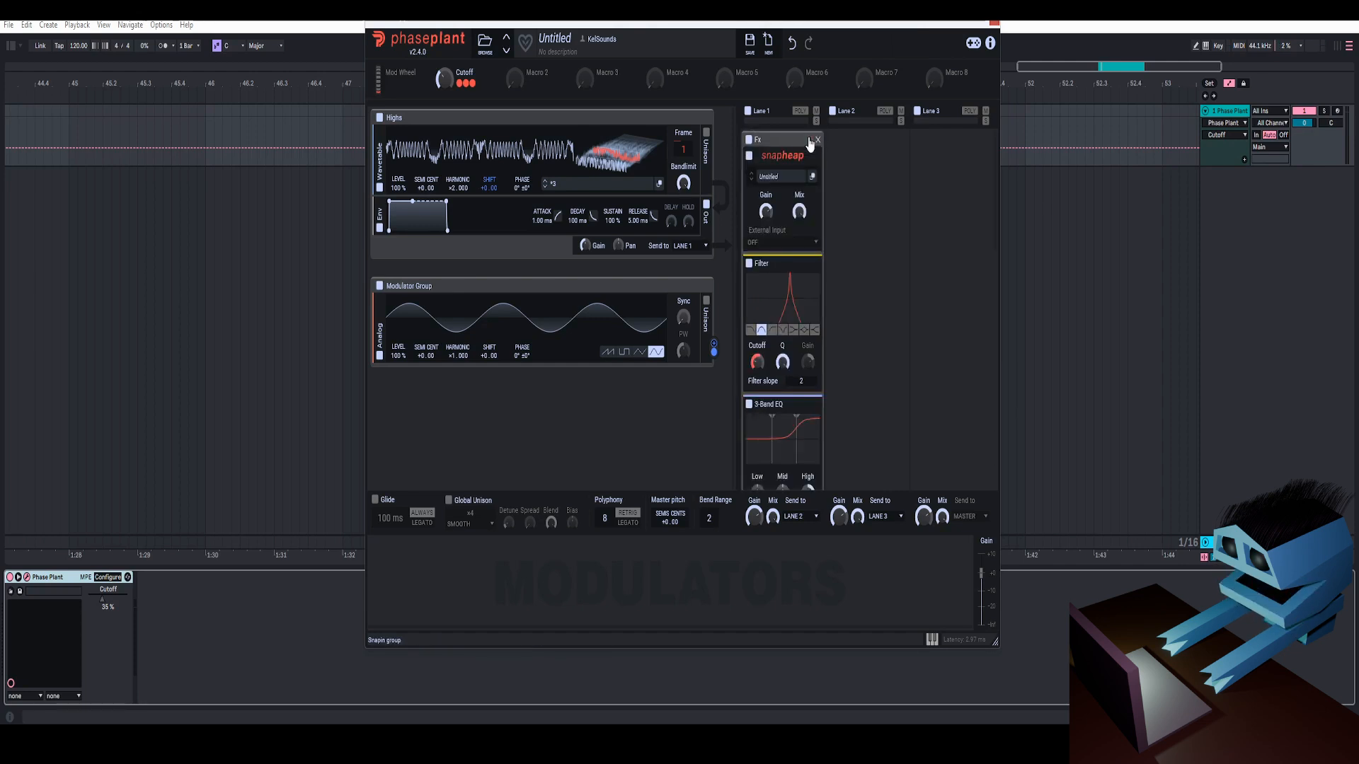
left_click(811, 144)
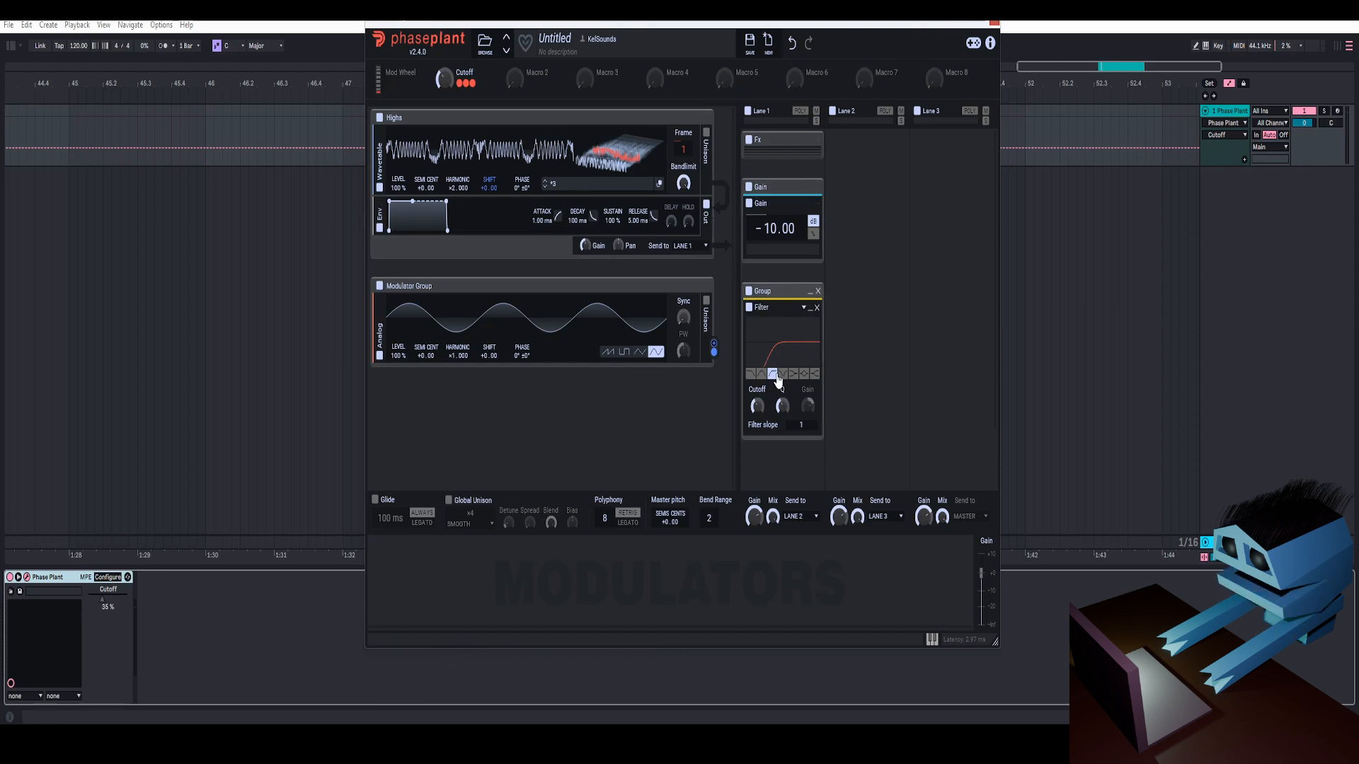
Step: Route Lane 1's output to Lane 3 and collapse the Highs and Modulator Group generator groups
left_click(795, 519)
left_click(800, 536)
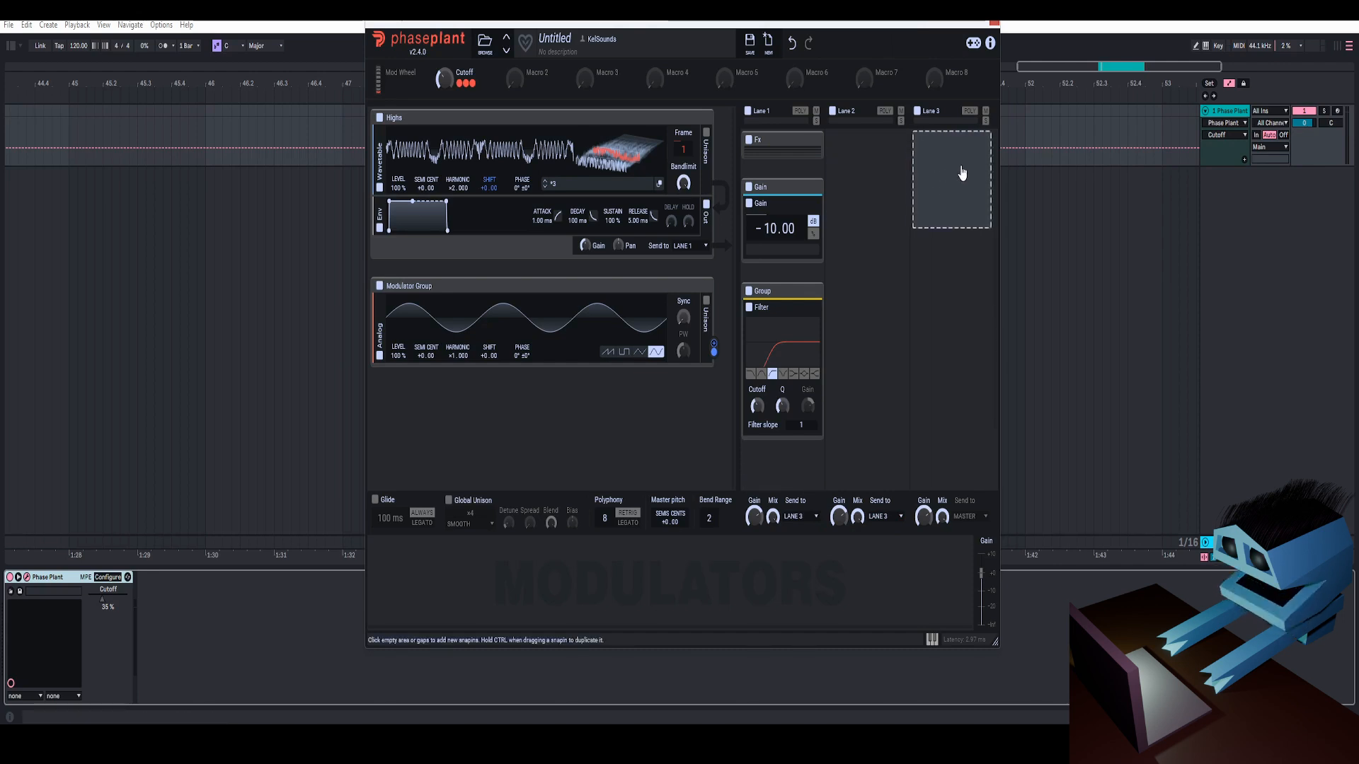
left_click(701, 121)
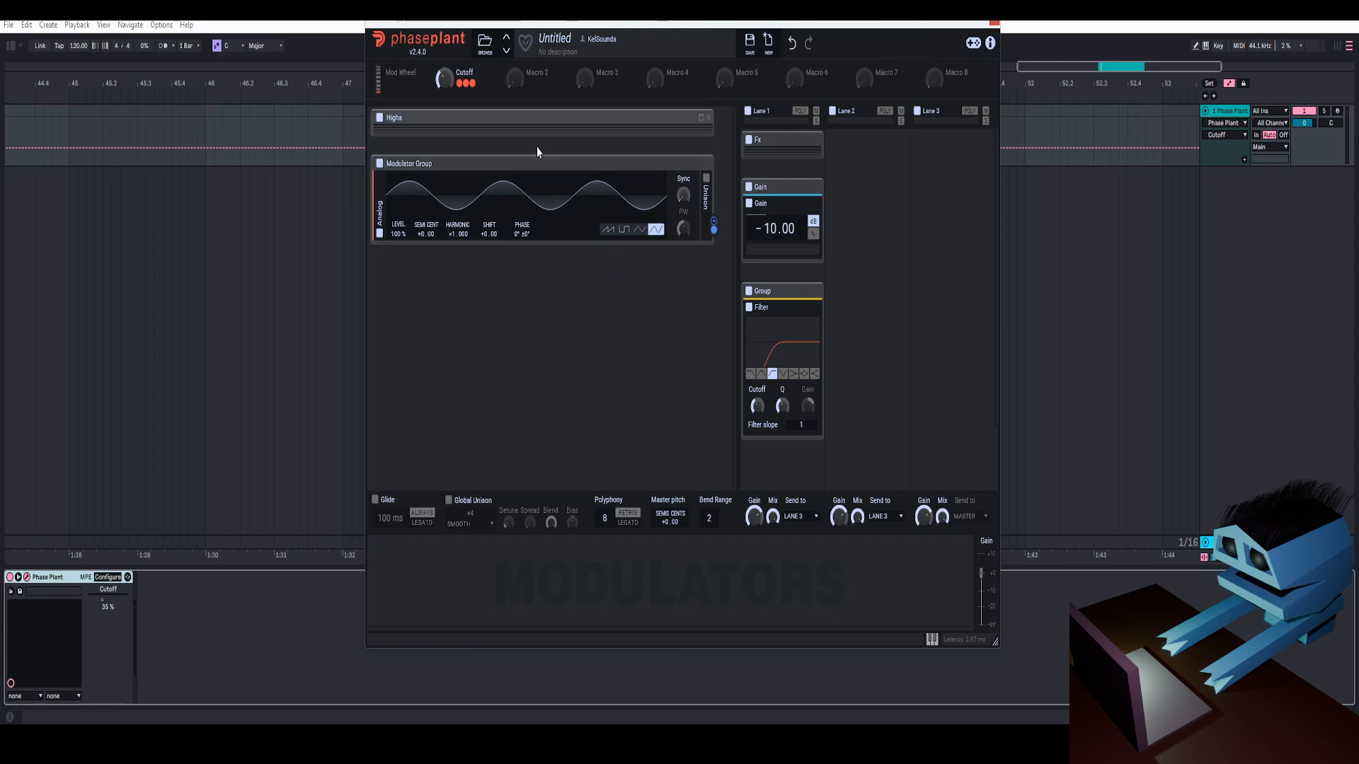
left_click(700, 168)
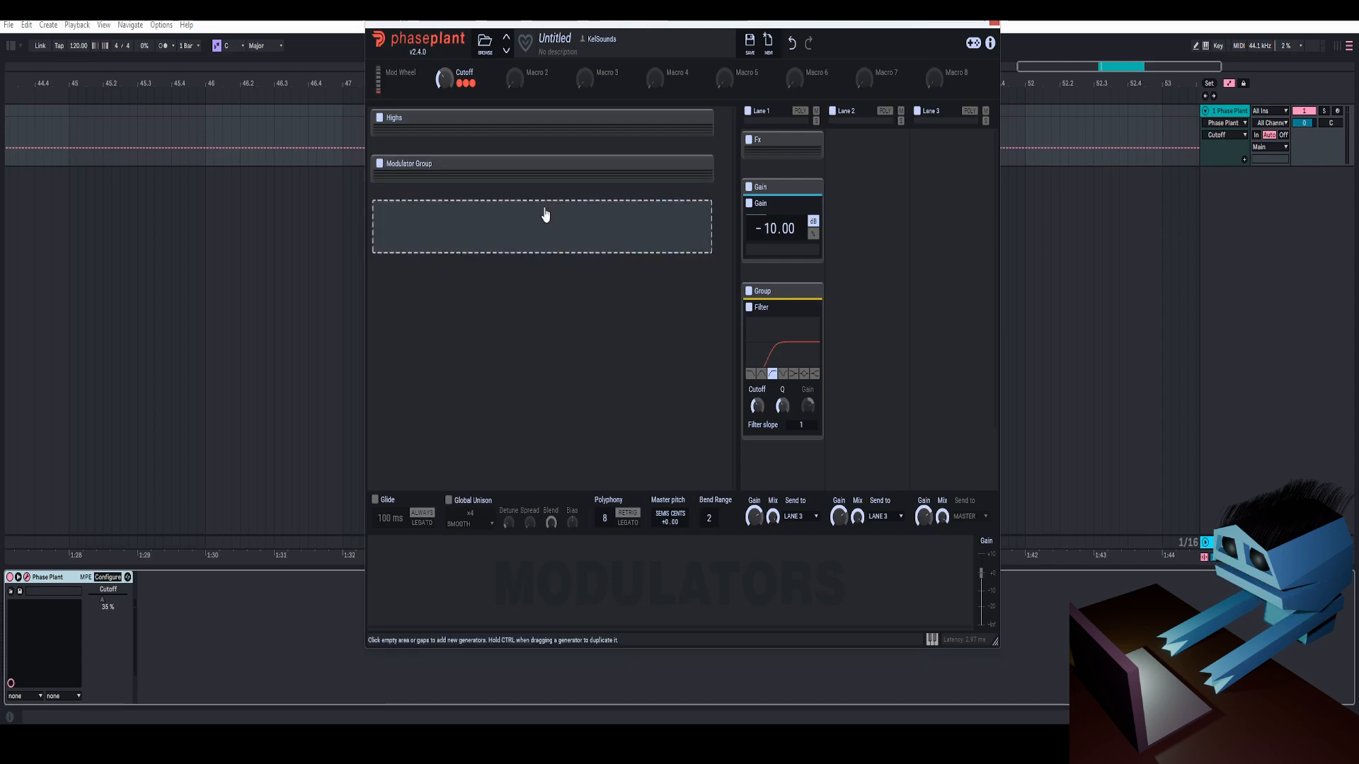
Step: Create a generator group named "noise" below Modulator Group and add a Noise generator to it
left_click(545, 216)
left_click(693, 306)
double_click(458, 208)
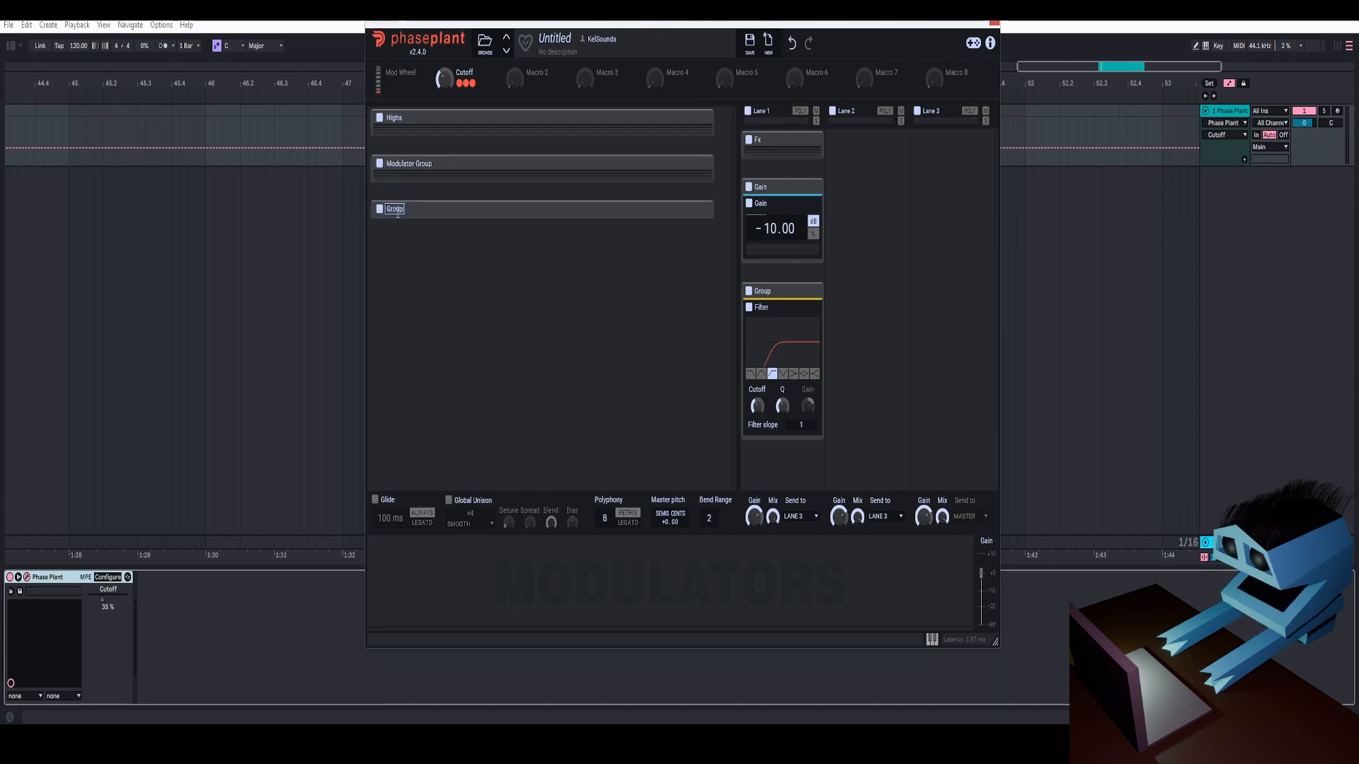
type("noise")
key("Return")
left_click(463, 228)
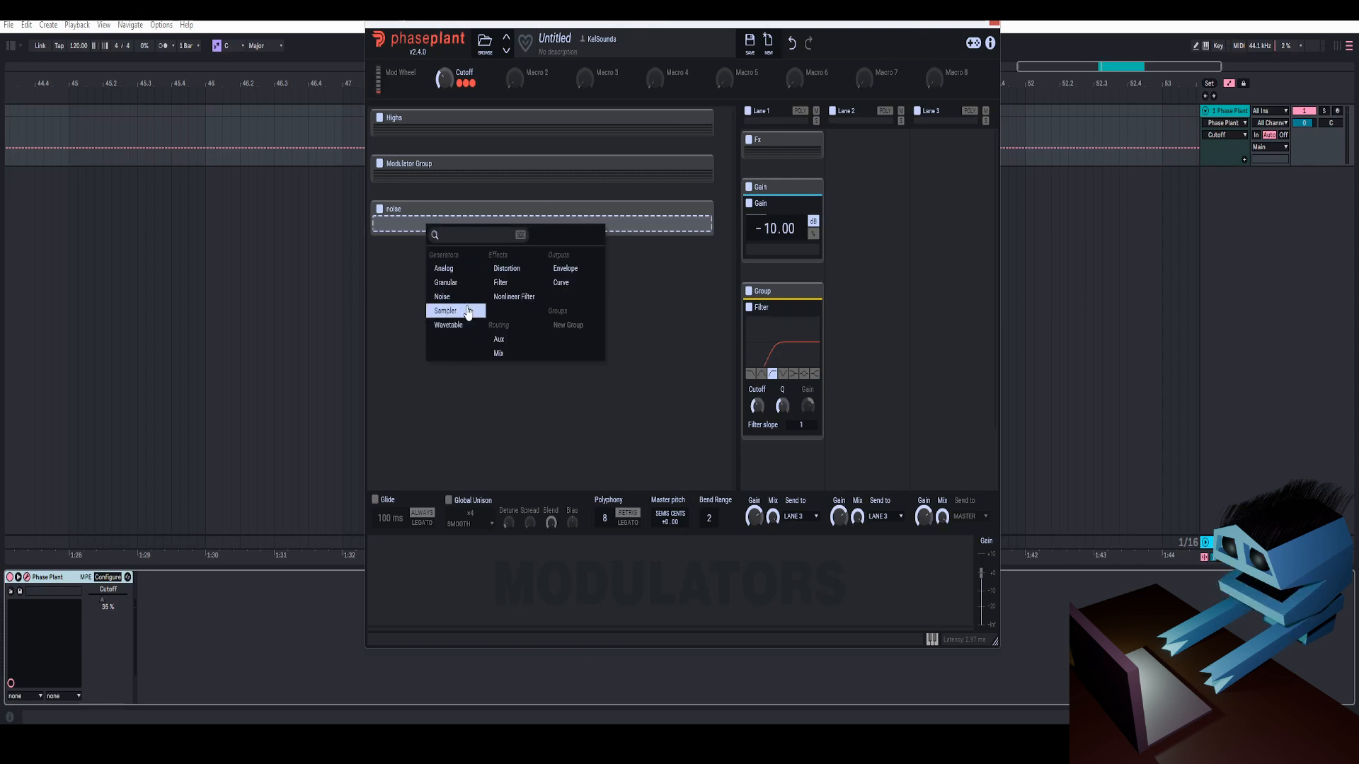
left_click(468, 296)
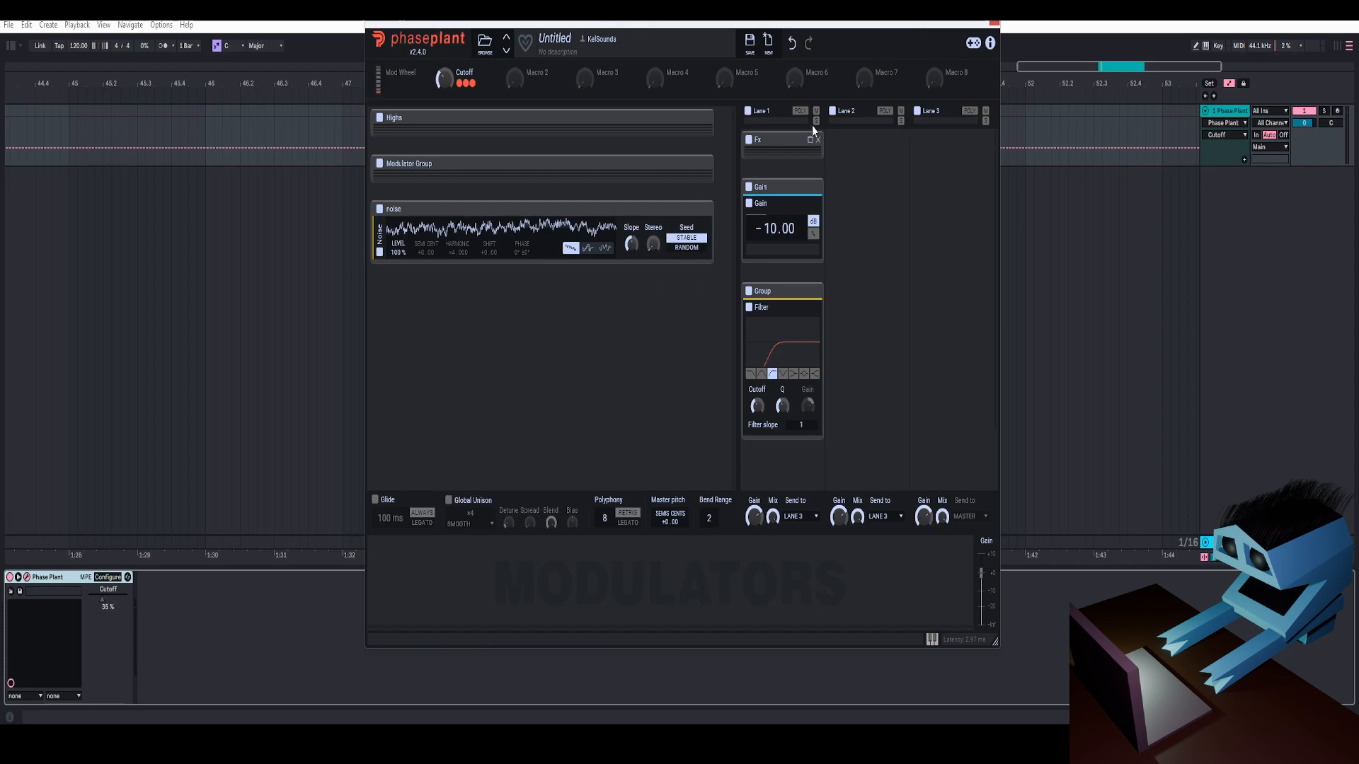
Step: Give the noise group an Envelope output sent to Lane 3, leaving the group disabled and collapsed
left_click(811, 141)
scroll(809, 386, "down", 2)
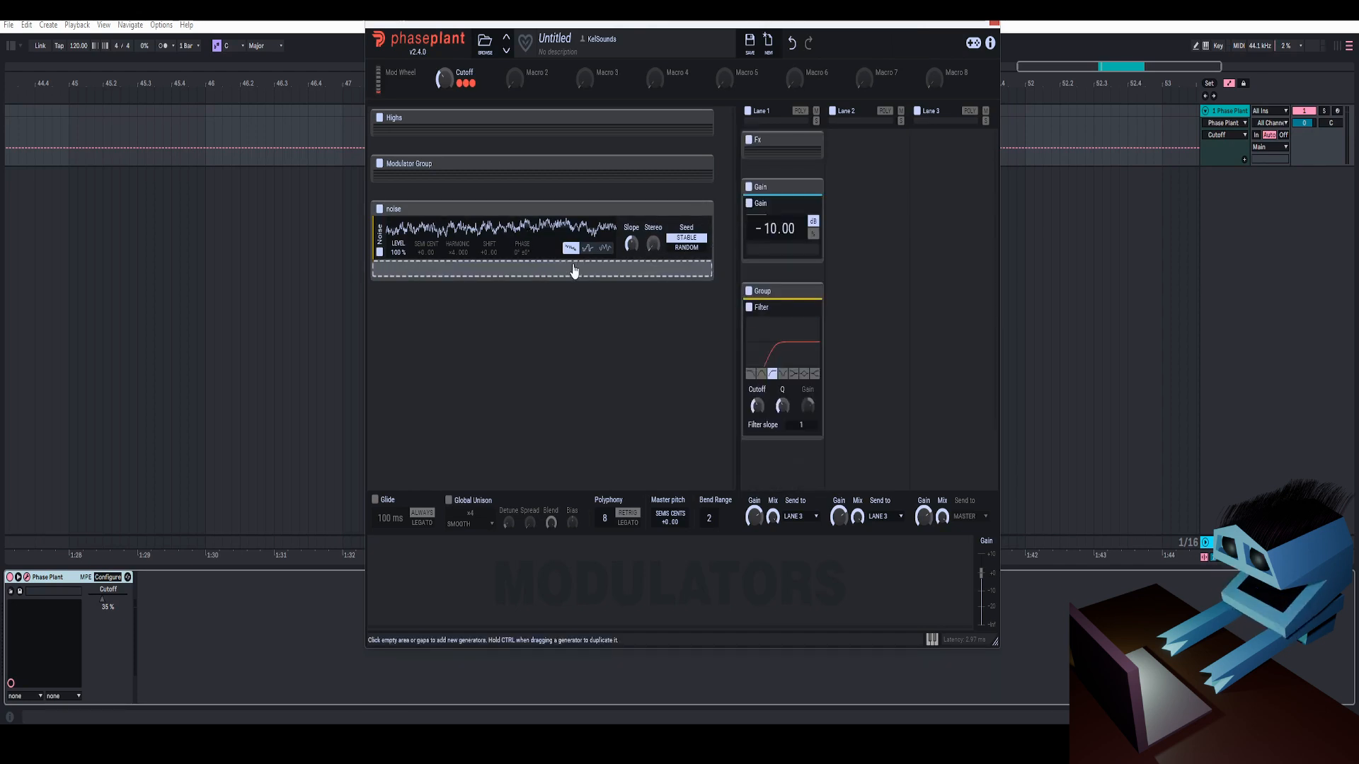
left_click(577, 273)
left_click(709, 309)
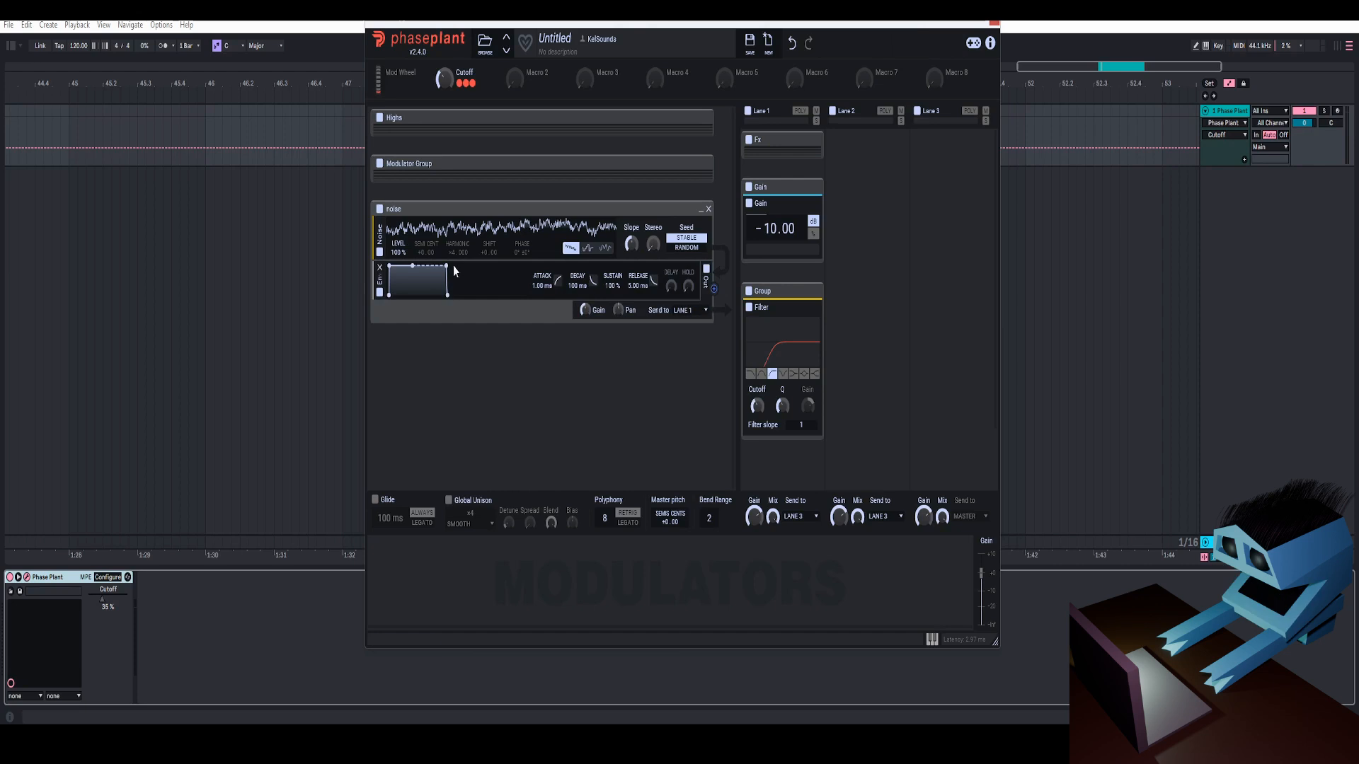
left_click(380, 211)
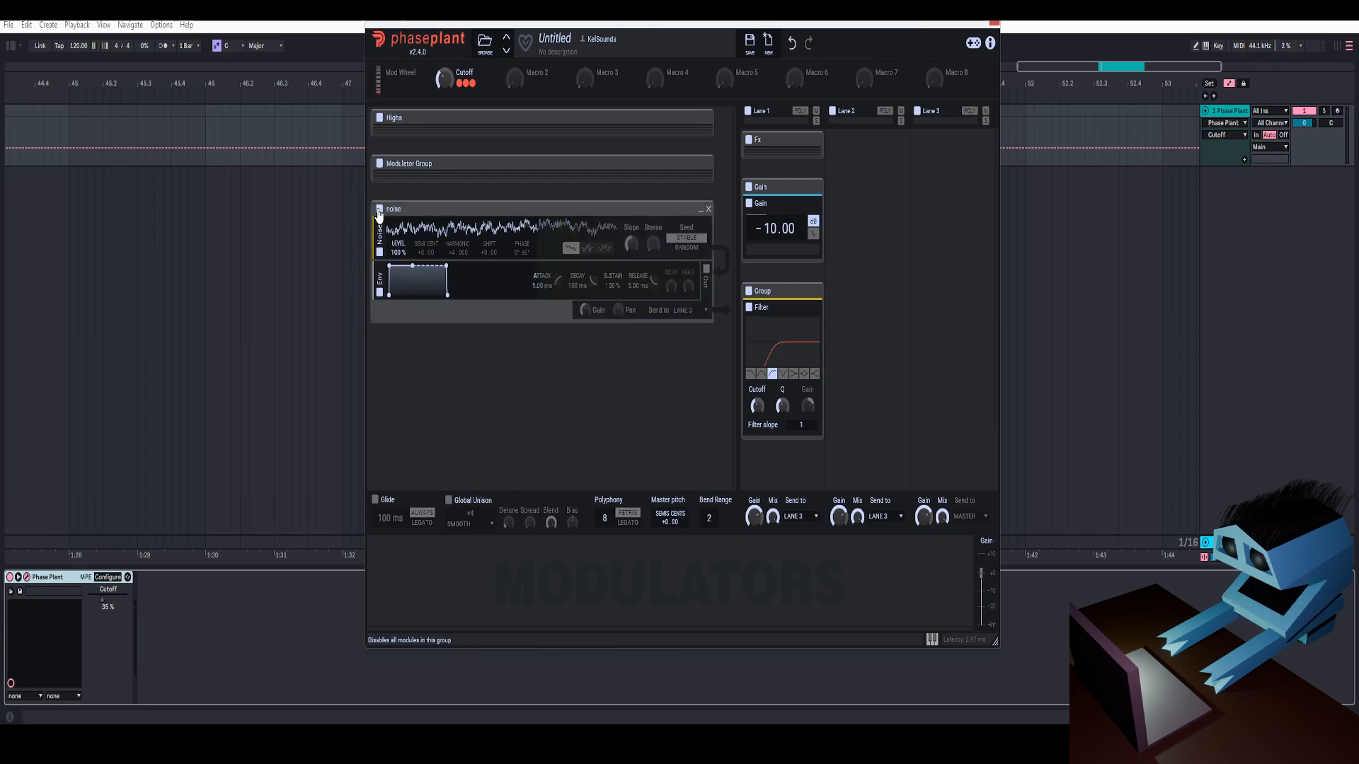
left_click(695, 211)
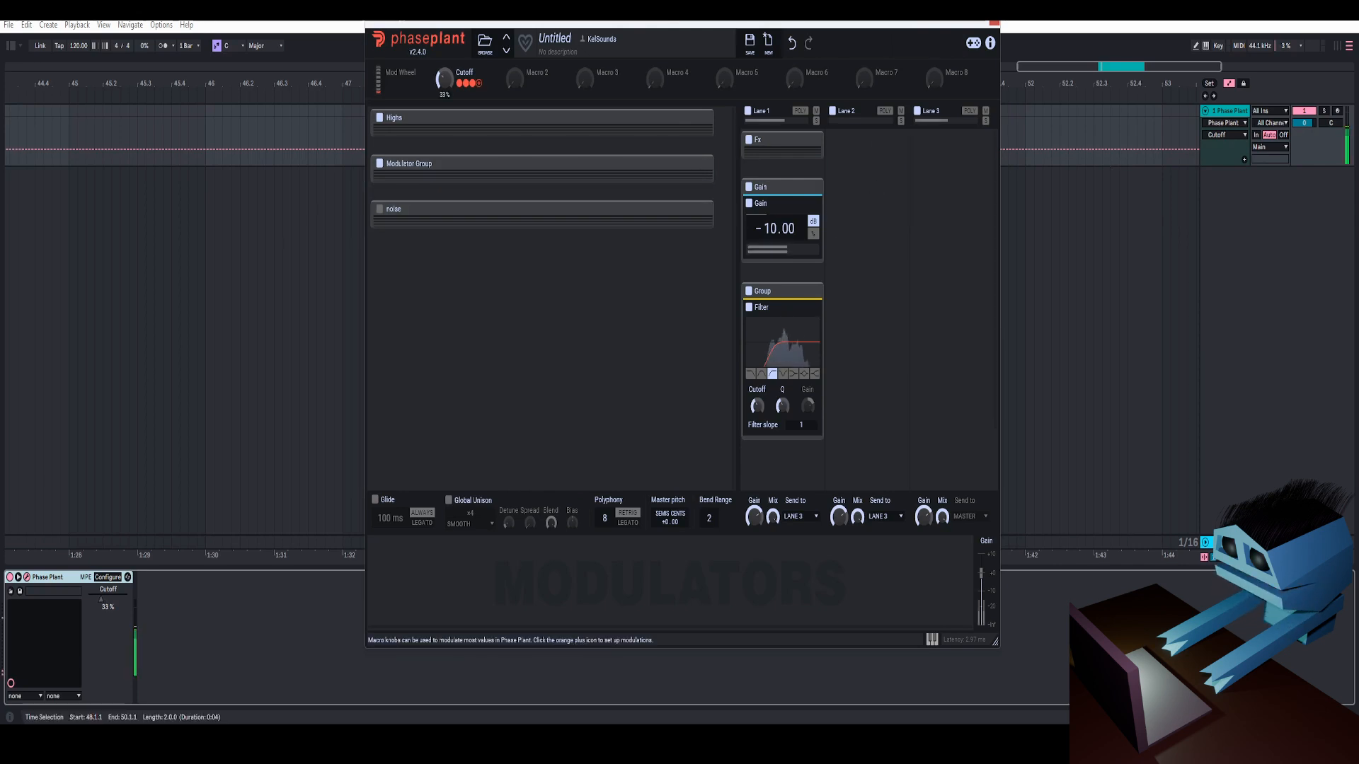
Step: Set the Lane 1 Gain effect to -12 dB and the Cutoff macro to 30%
right_click(770, 228)
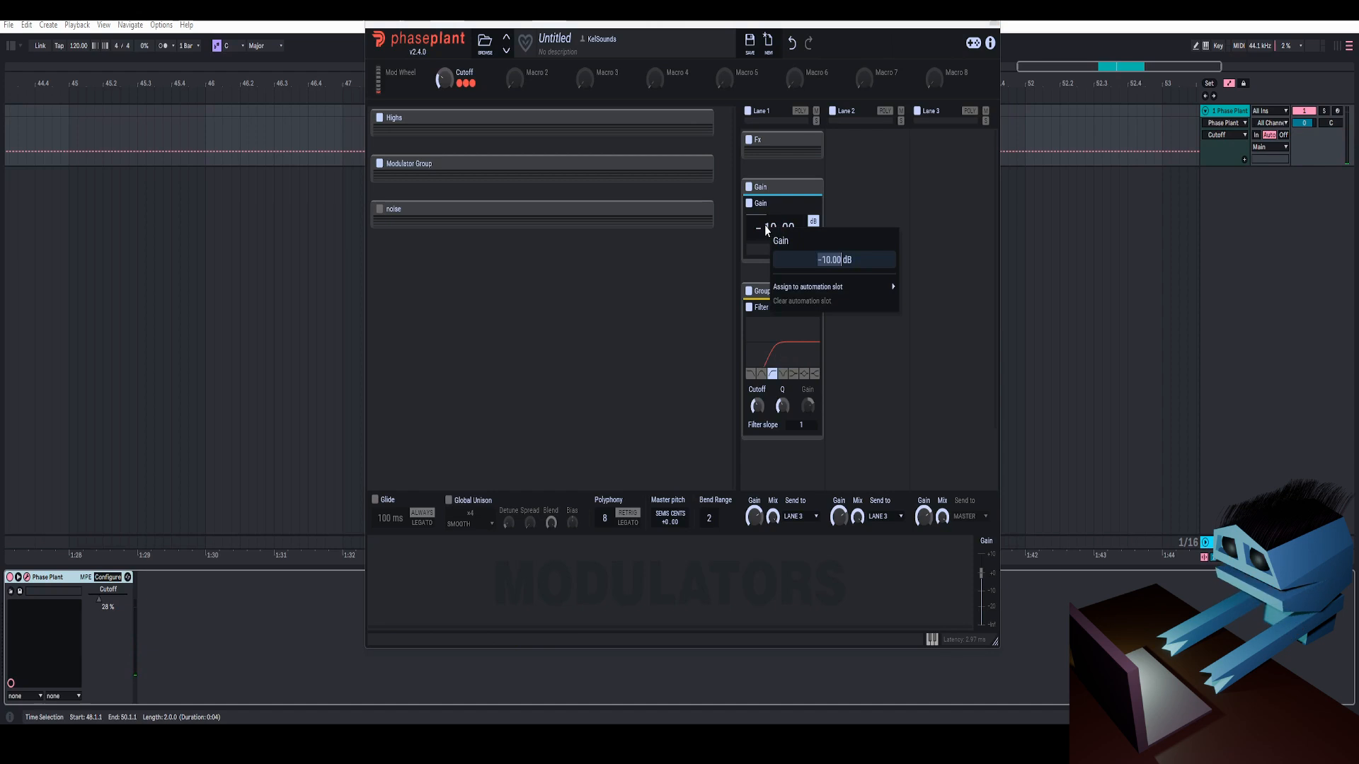
type("-12")
key("Return")
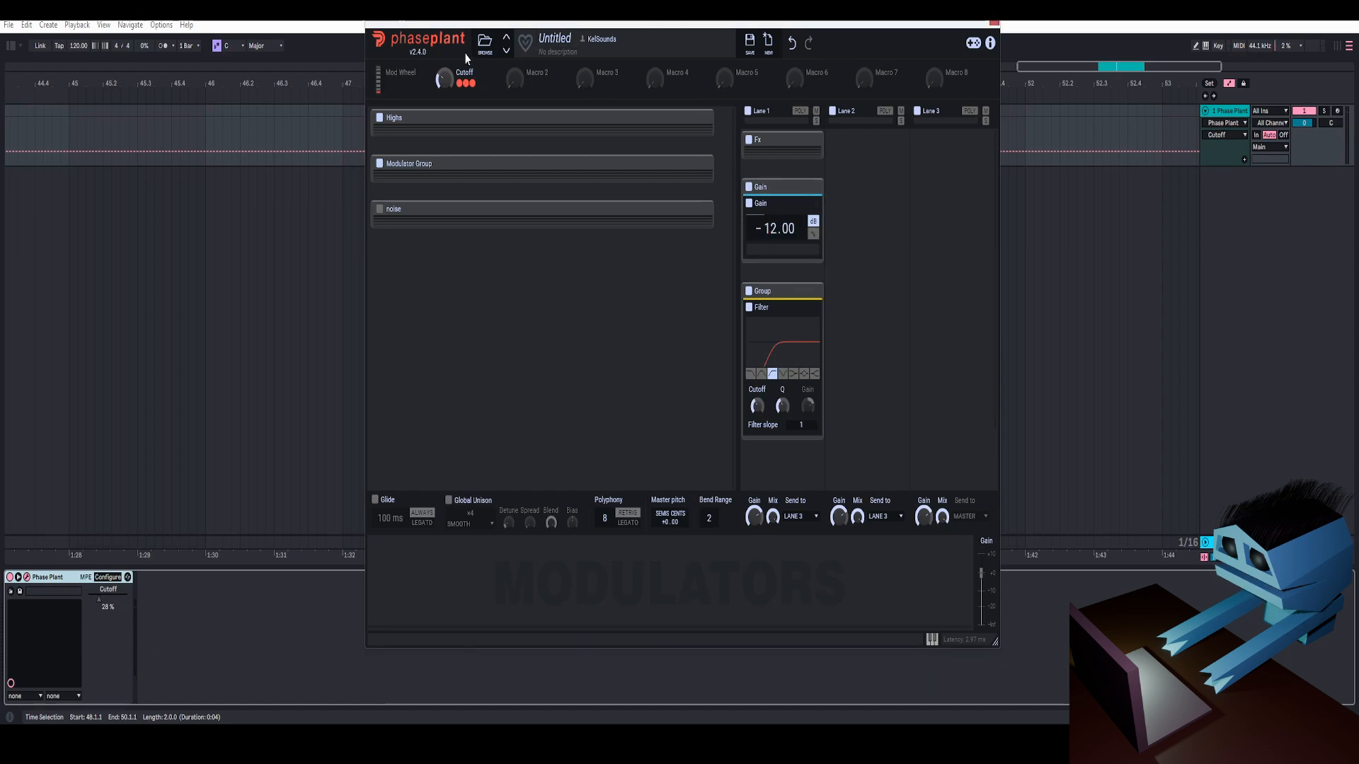
mouse_move(444, 78)
left_mouse_down()
mouse_move(445, 90)
mouse_move(444, 78)
left_mouse_up()
Step: Create a generator group named "Sub" below the noise group and add a Wavetable generator to it
left_click(597, 282)
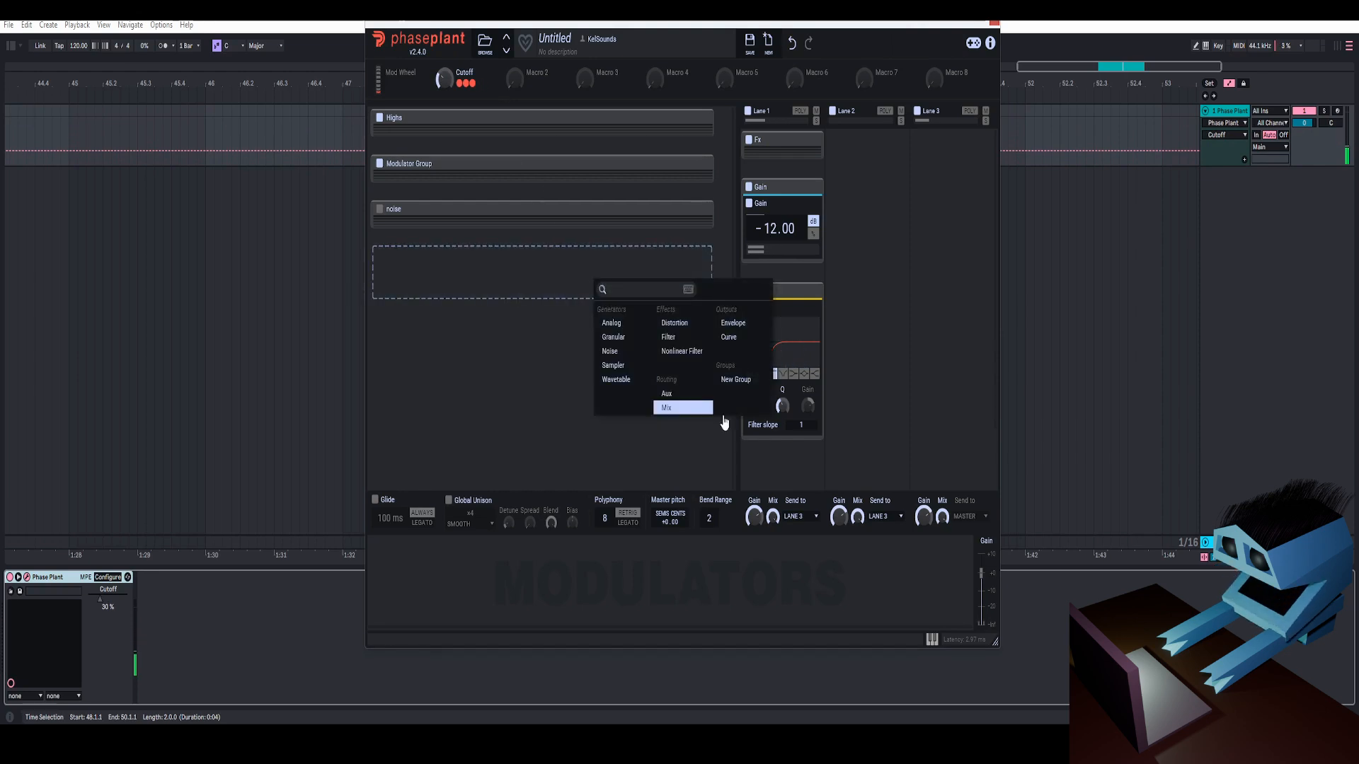
left_click(740, 381)
double_click(395, 255)
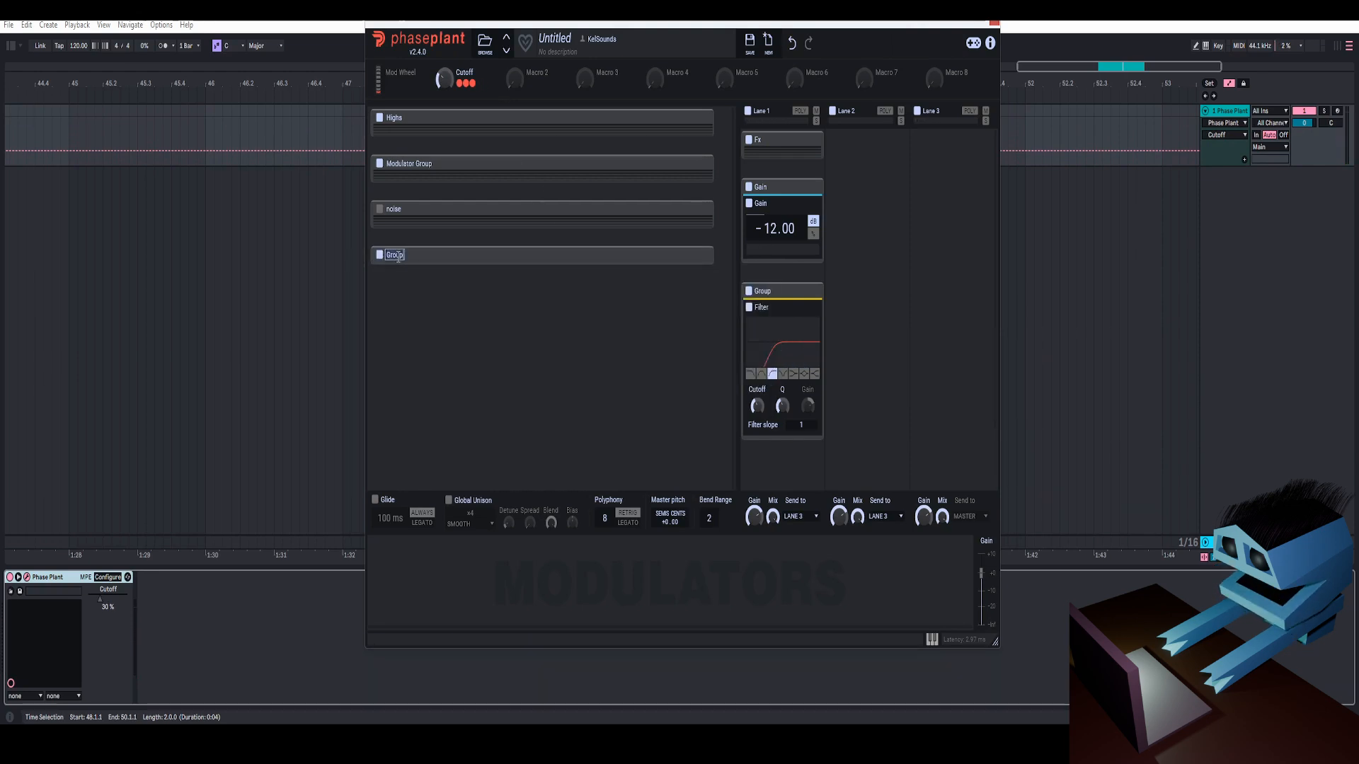
type("Sub")
left_click(433, 270)
left_click(453, 376)
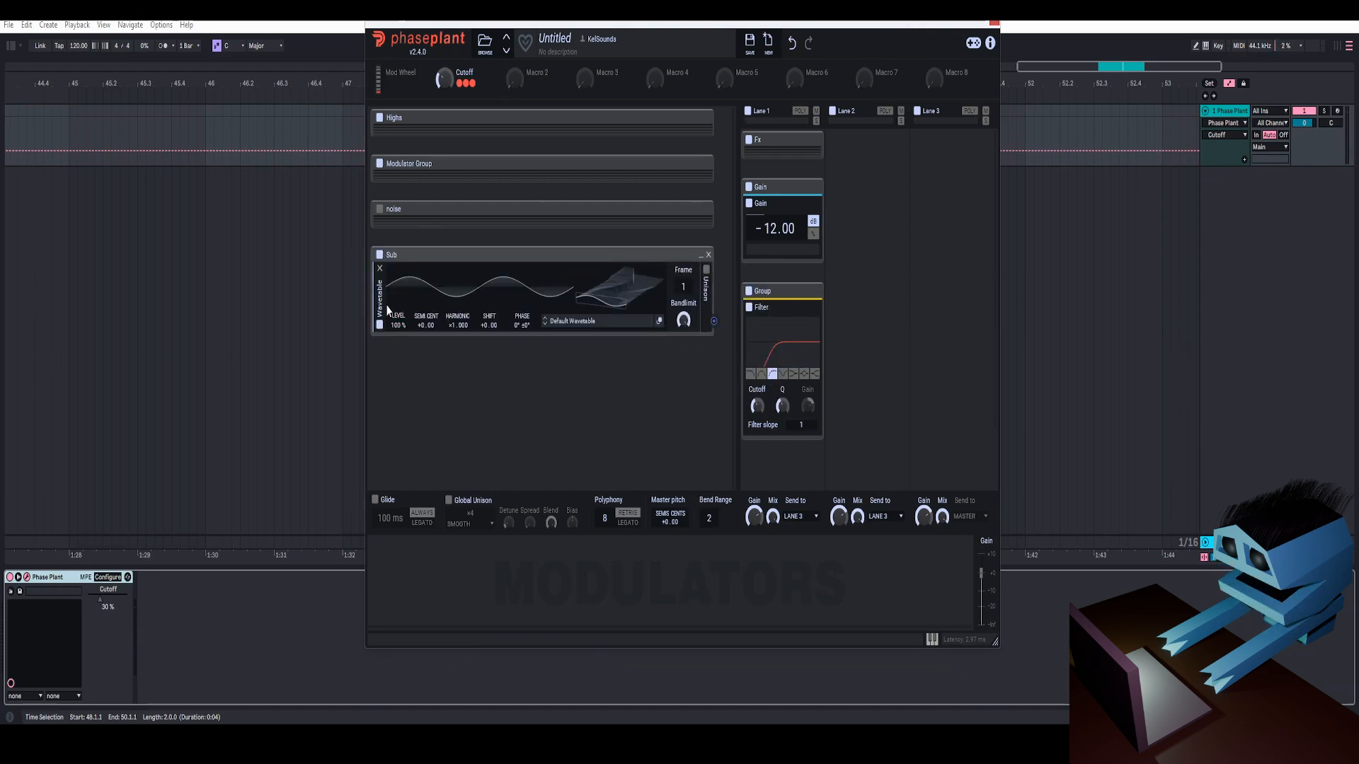
Step: Add an Envelope output sent to Lane 2 to the Sub group and insert a Filter in Lane 2
left_click(609, 346)
left_click(747, 389)
left_click(684, 383)
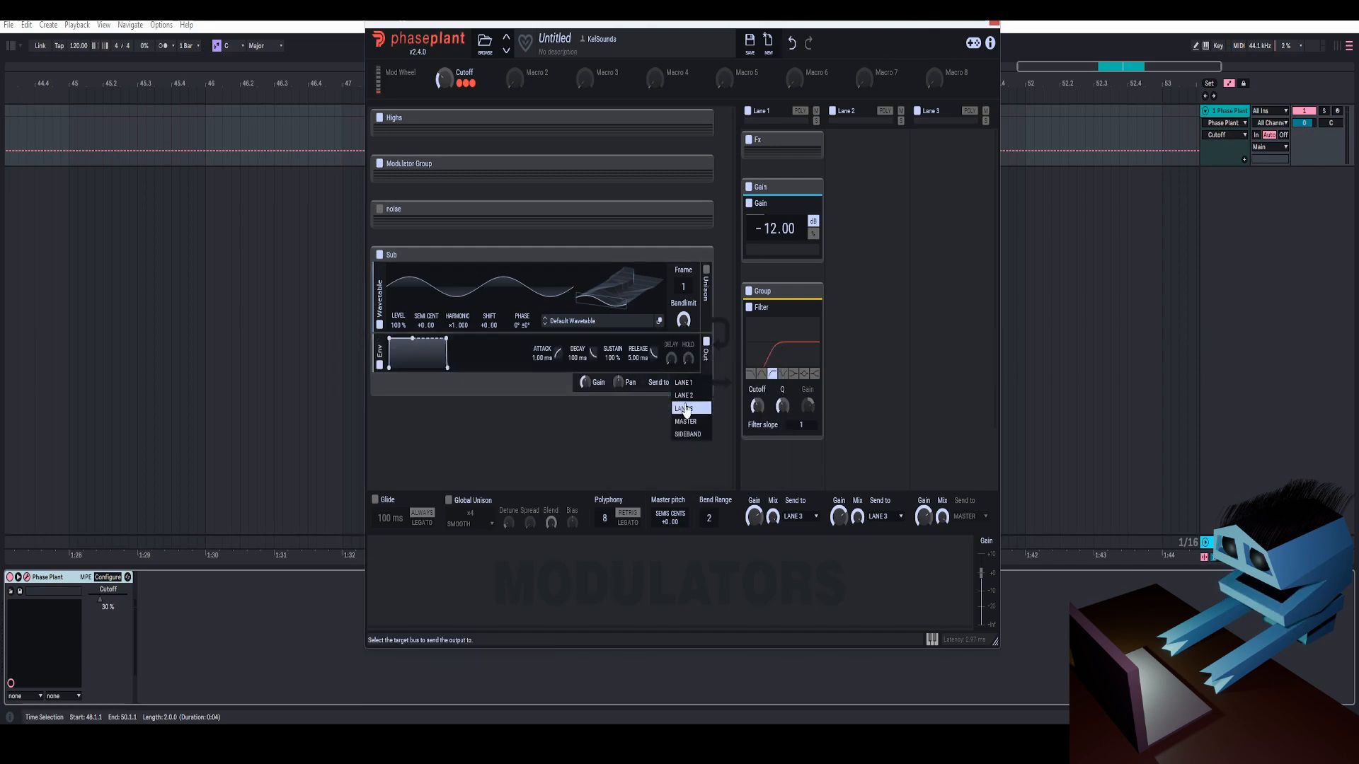
left_click(684, 396)
left_click(873, 185)
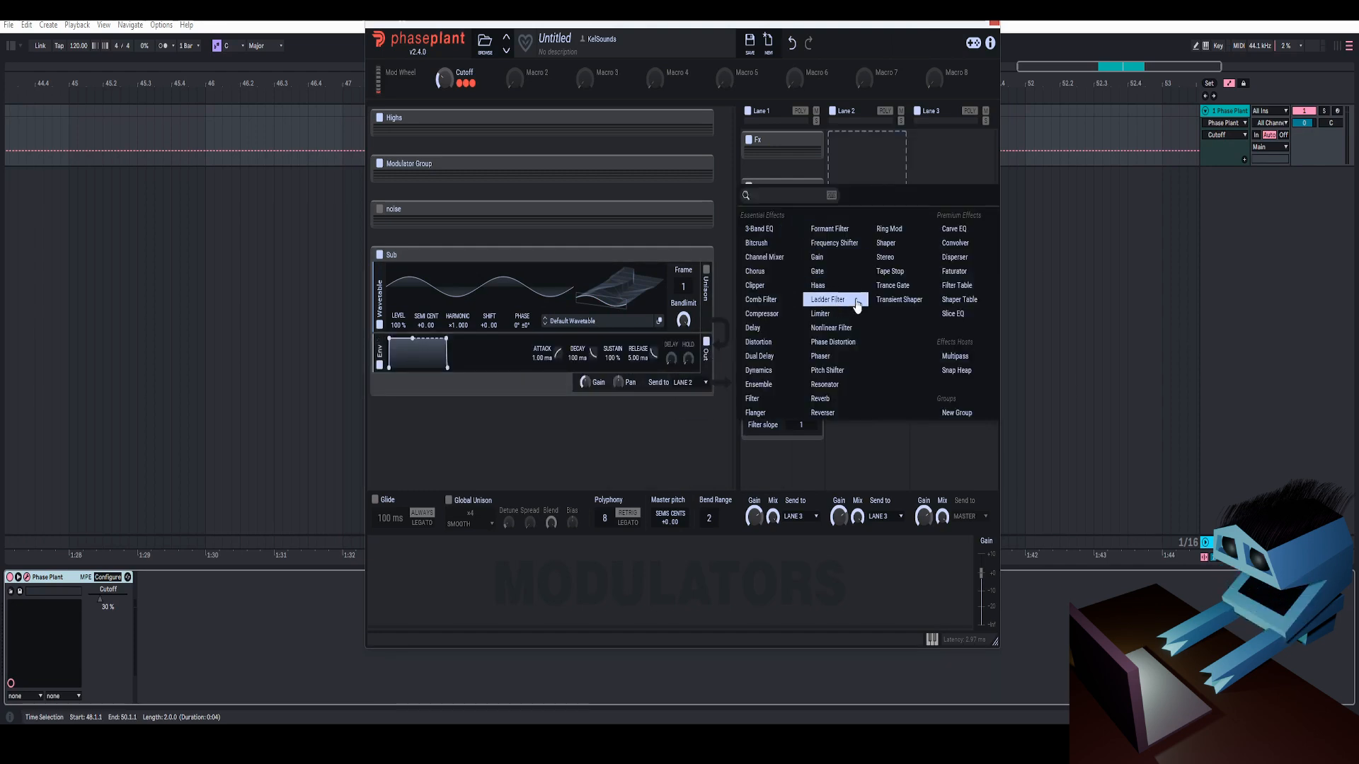
left_click(770, 399)
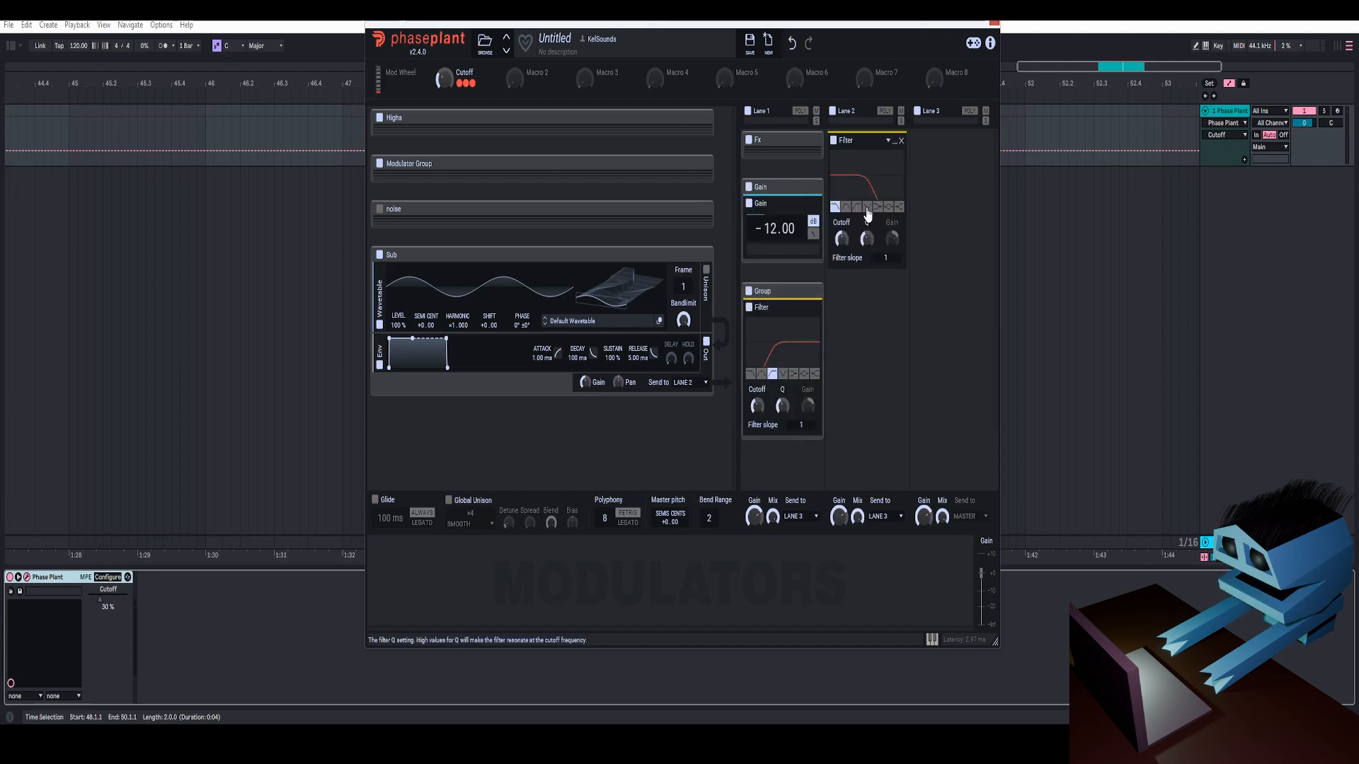
right_click(843, 241)
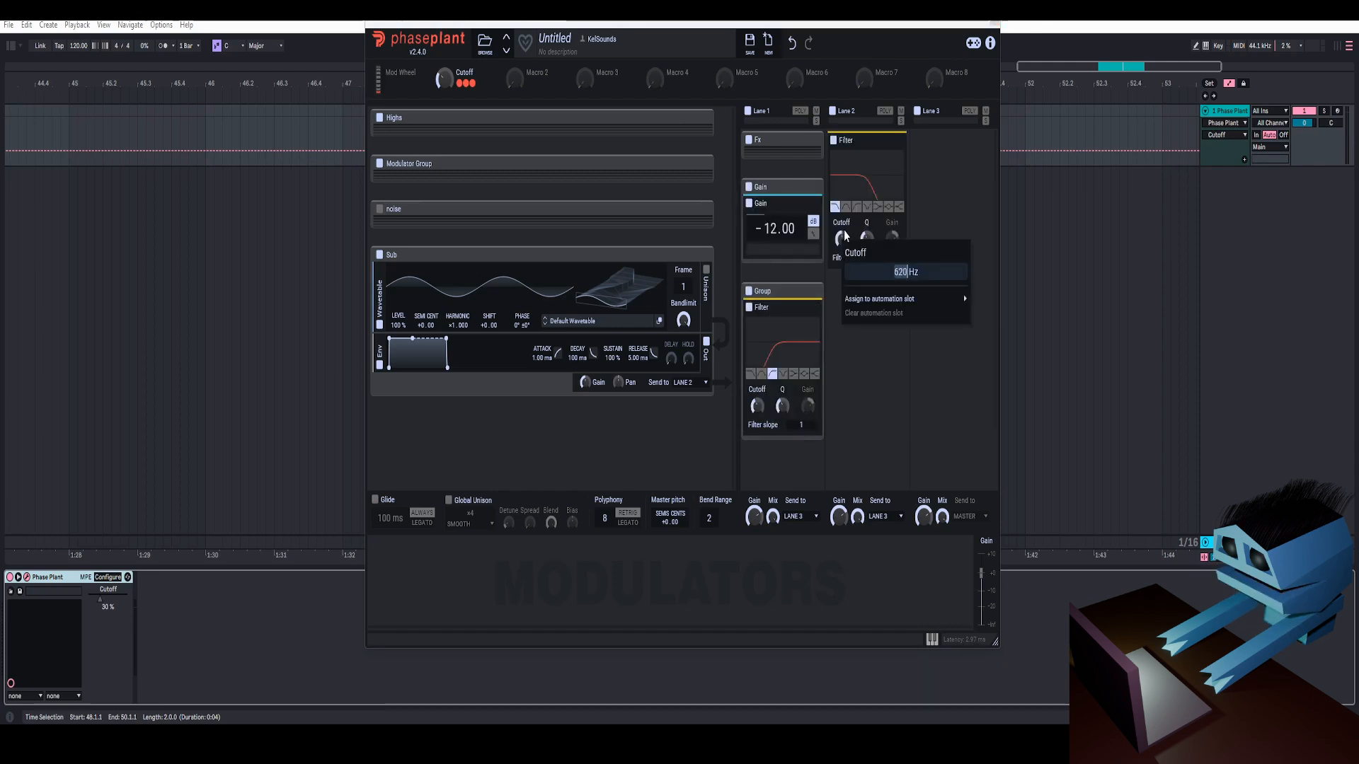
left_click(844, 236)
left_click(854, 132)
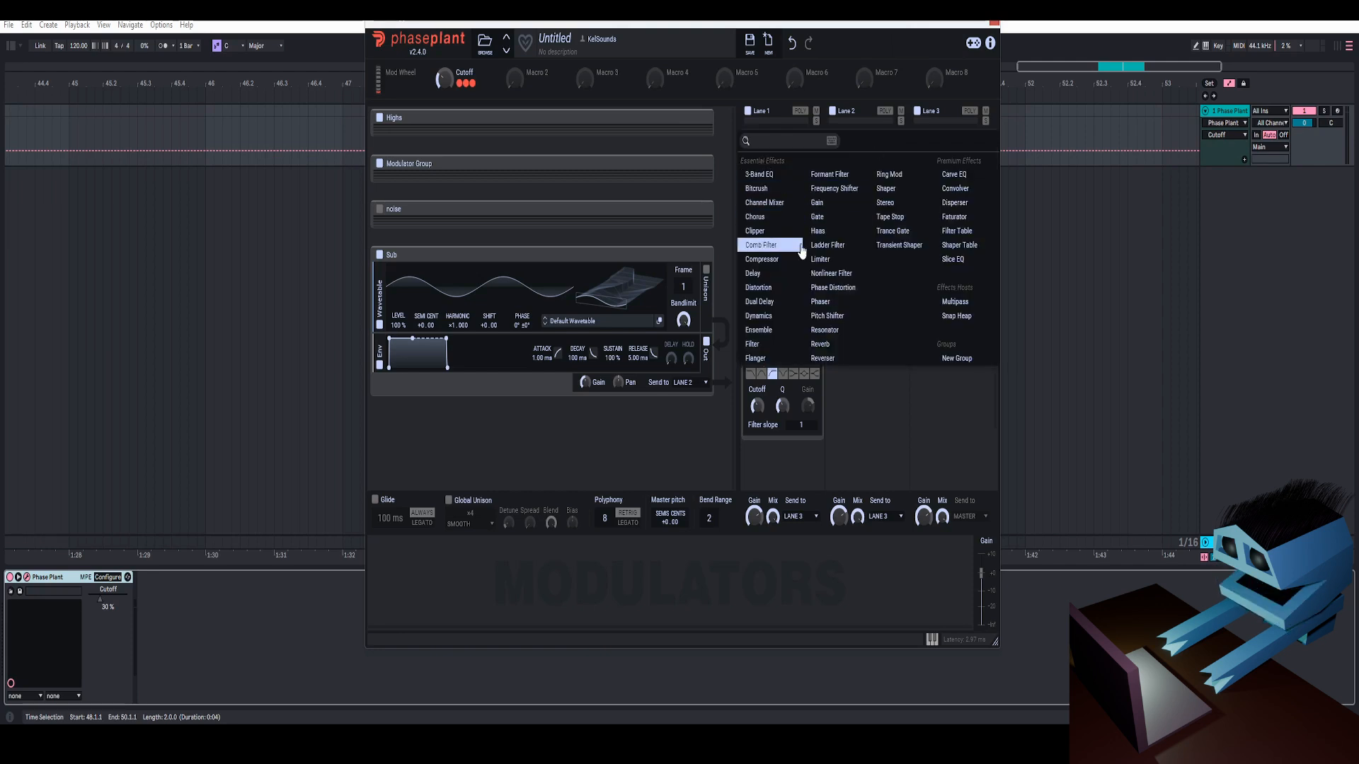
left_click(764, 288)
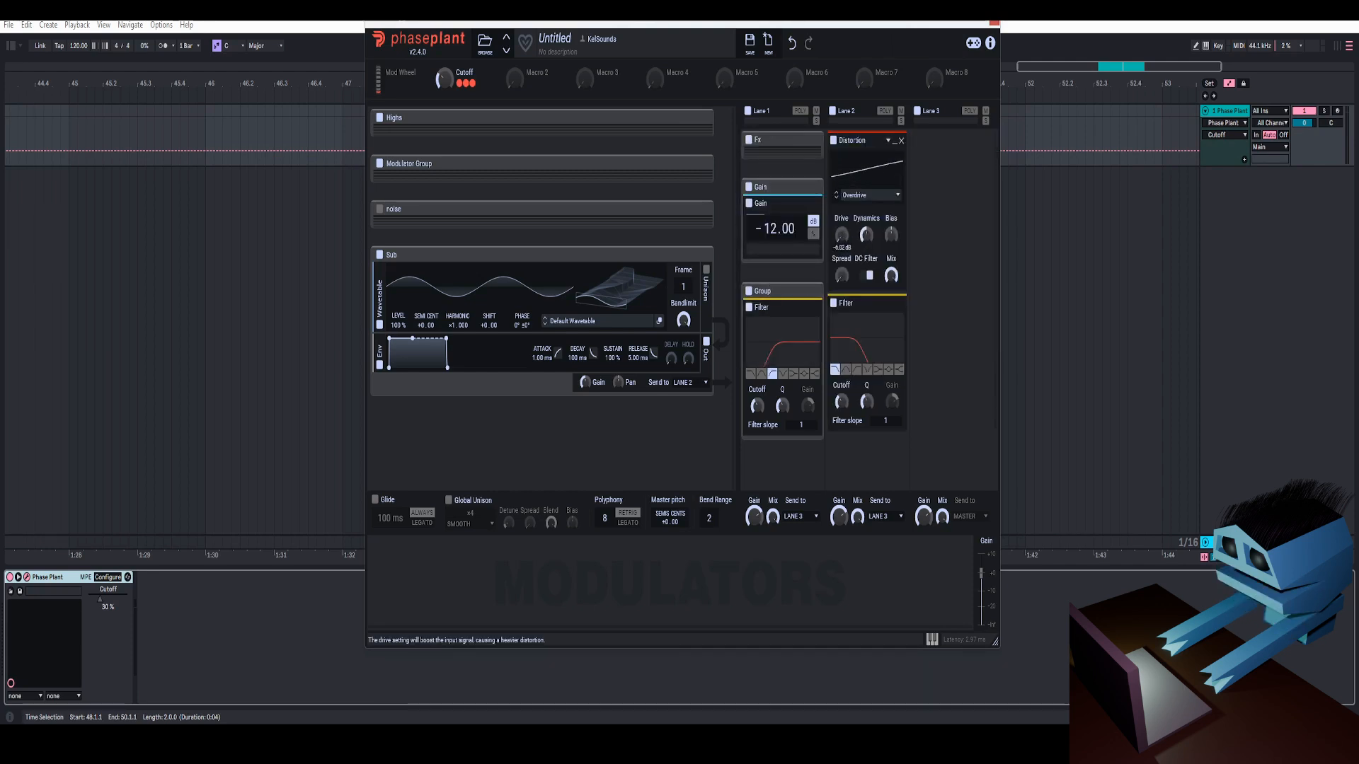
key("ctrl+z")
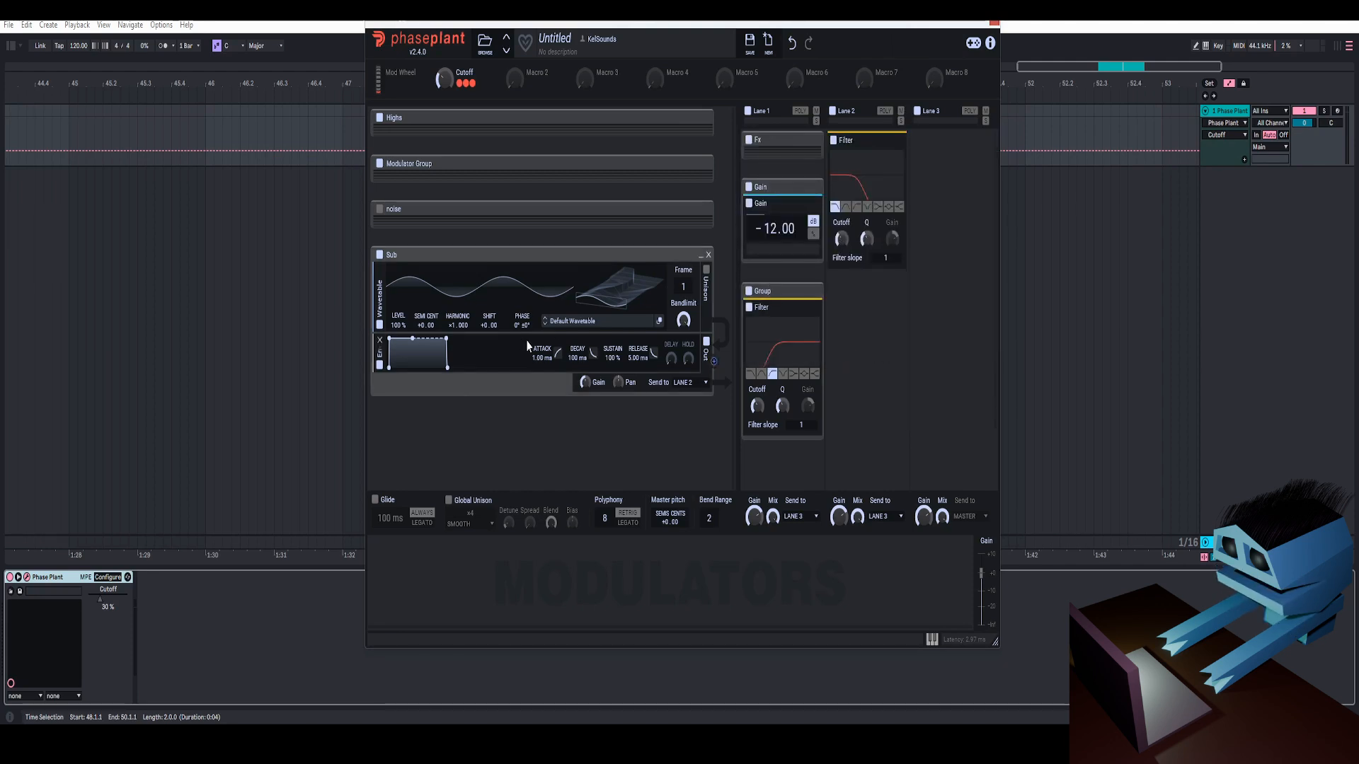
Step: Insert a Distortion effect between the Wavetable and the Envelope output in the Sub group
left_click(587, 335)
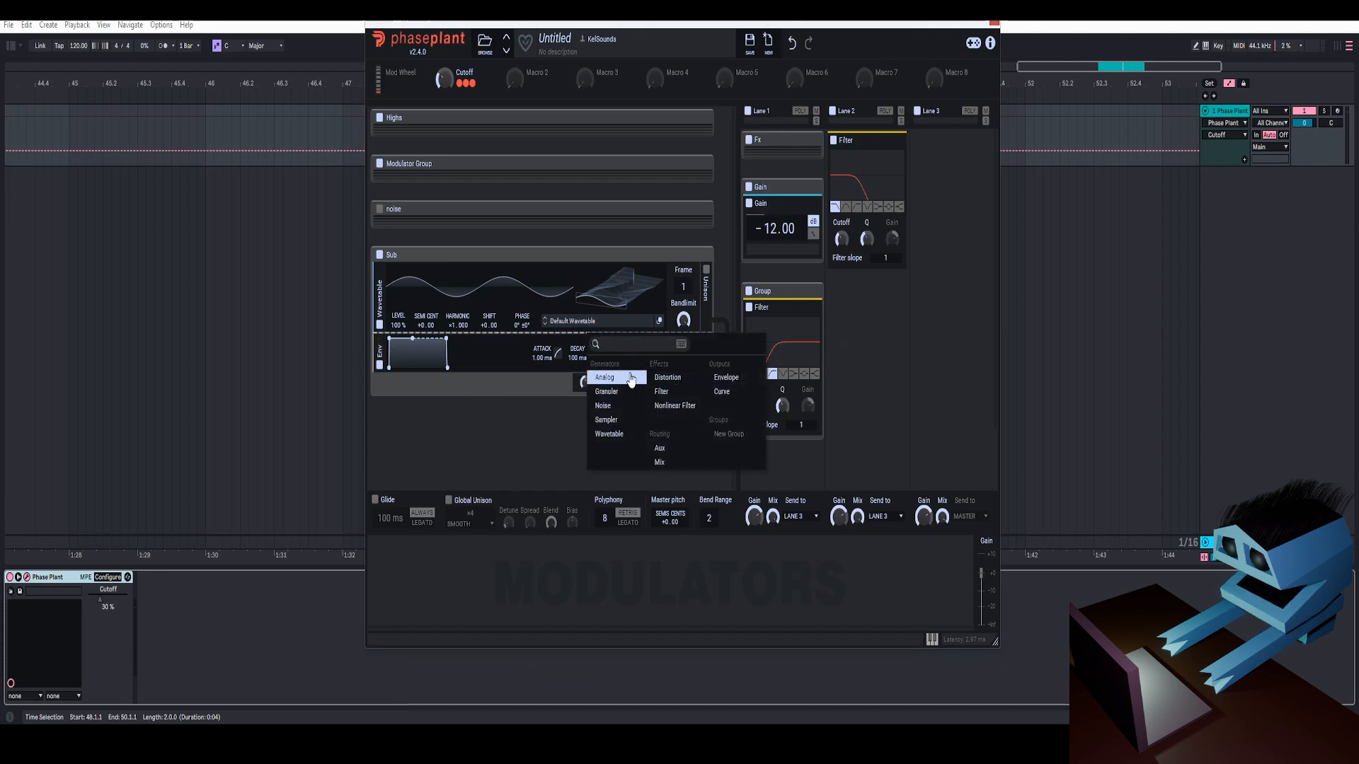
left_click(668, 378)
left_click(653, 382)
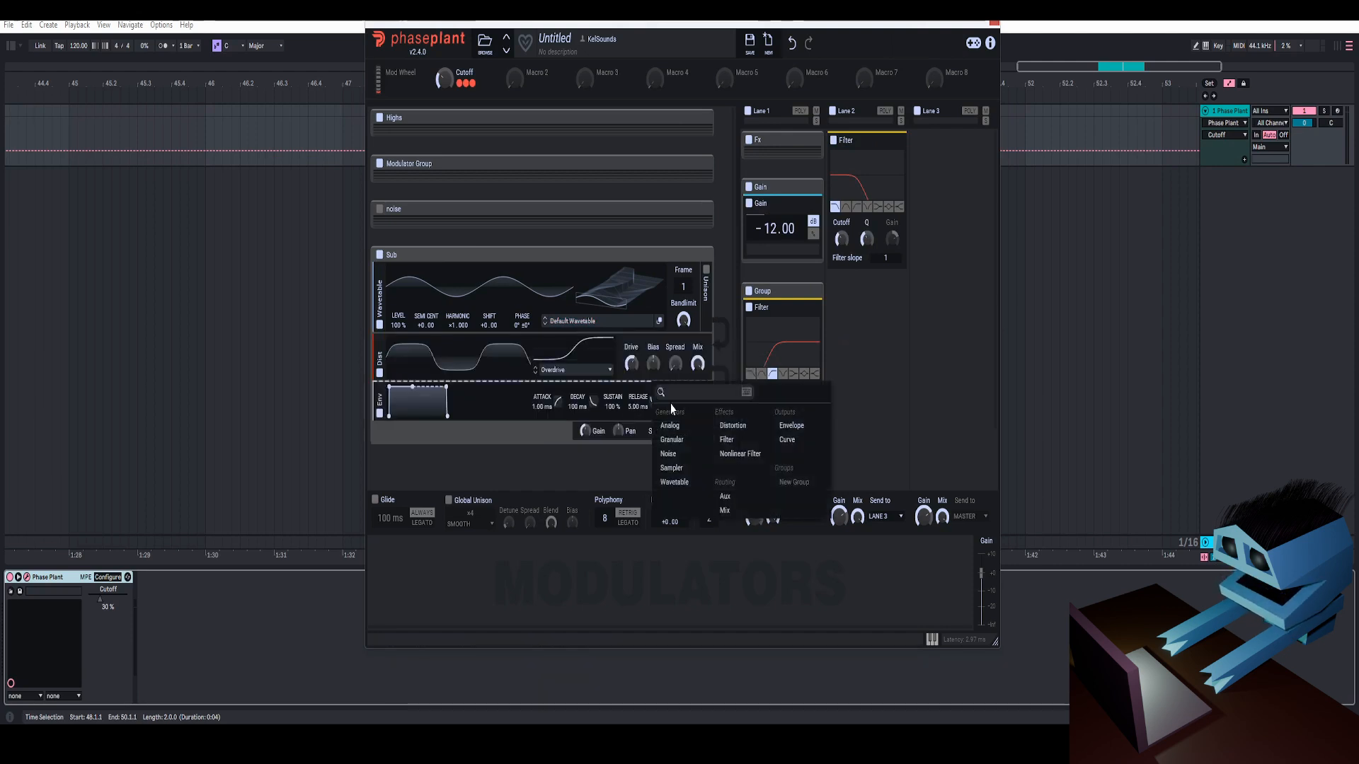
left_click(721, 511)
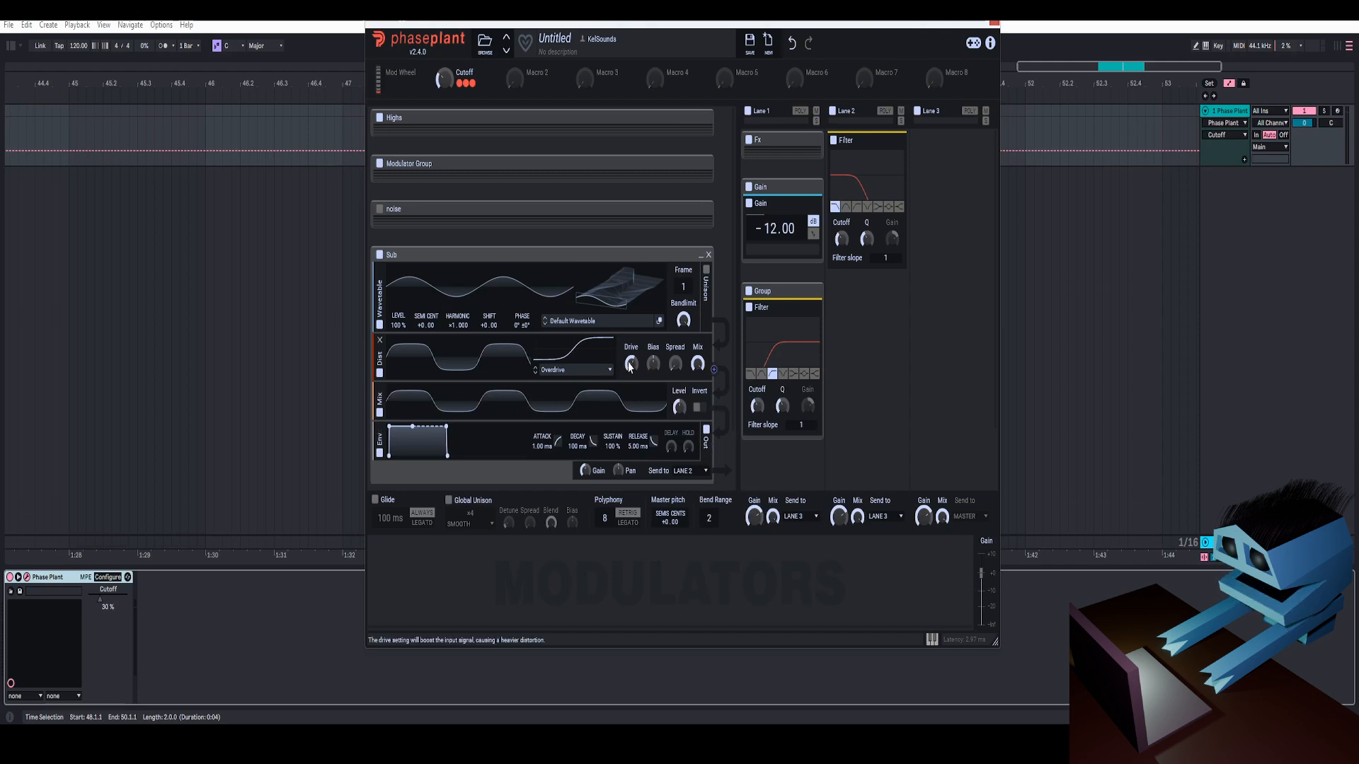
left_click(380, 391)
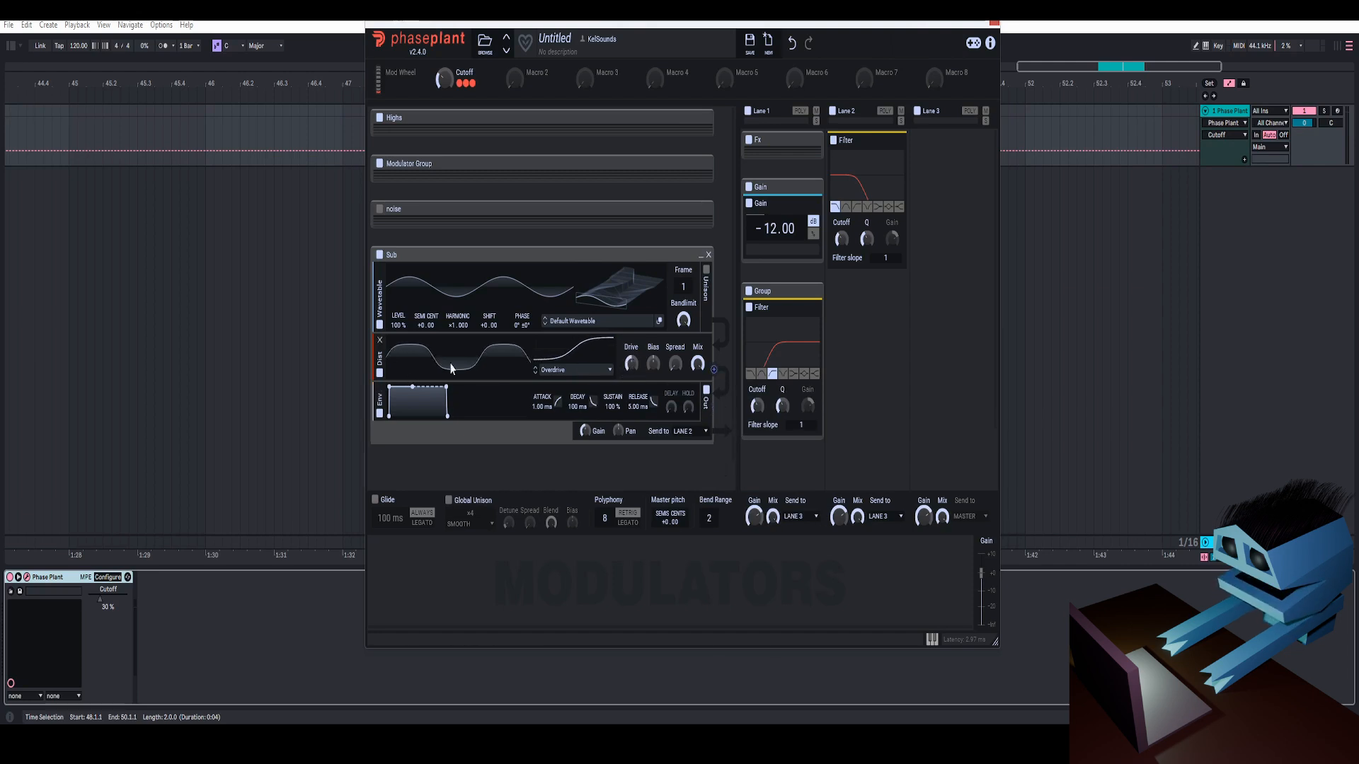
Step: Lower the Drive of the Sub group's Overdrive distortion and audition the result while adjusting the Cutoff macro
left_click_drag(628, 367, 631, 361)
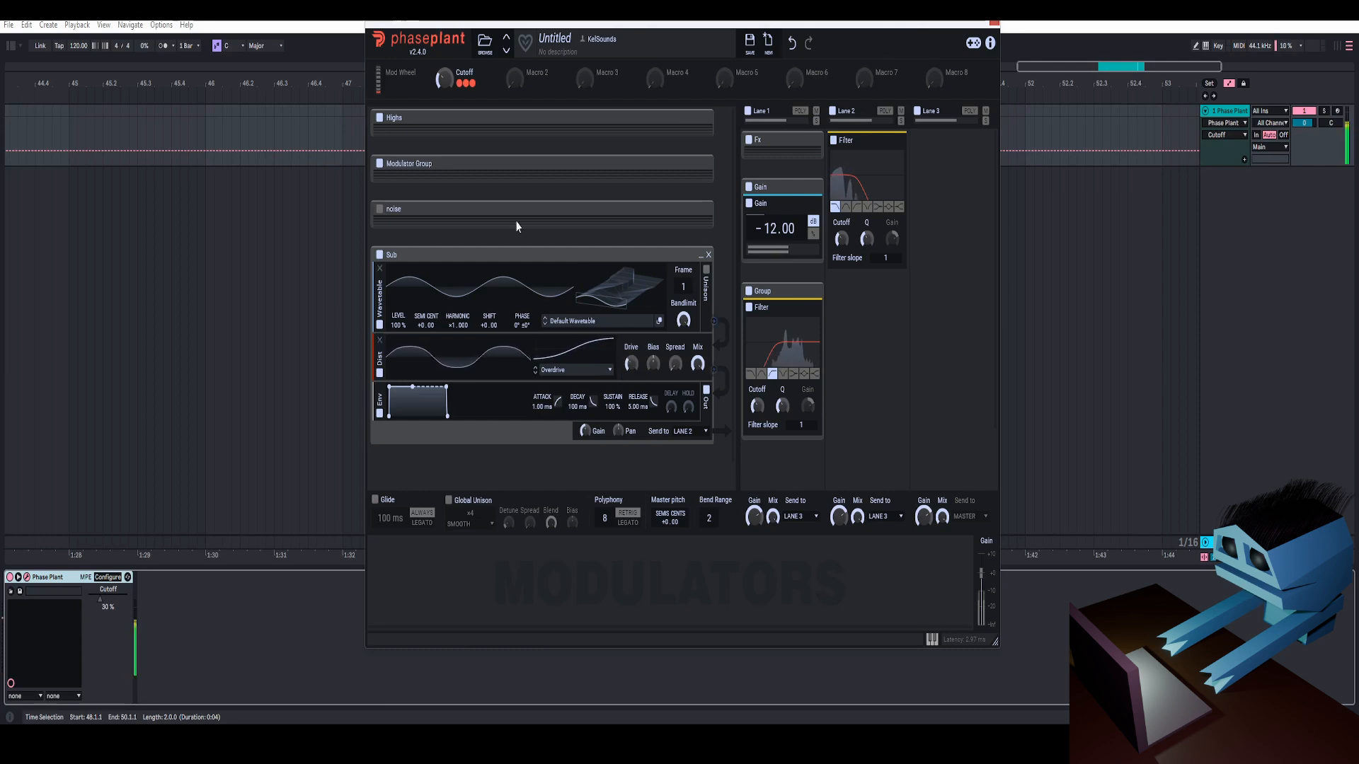
mouse_move(440, 79)
left_mouse_down()
mouse_move(440, 99)
mouse_move(440, 79)
left_mouse_up()
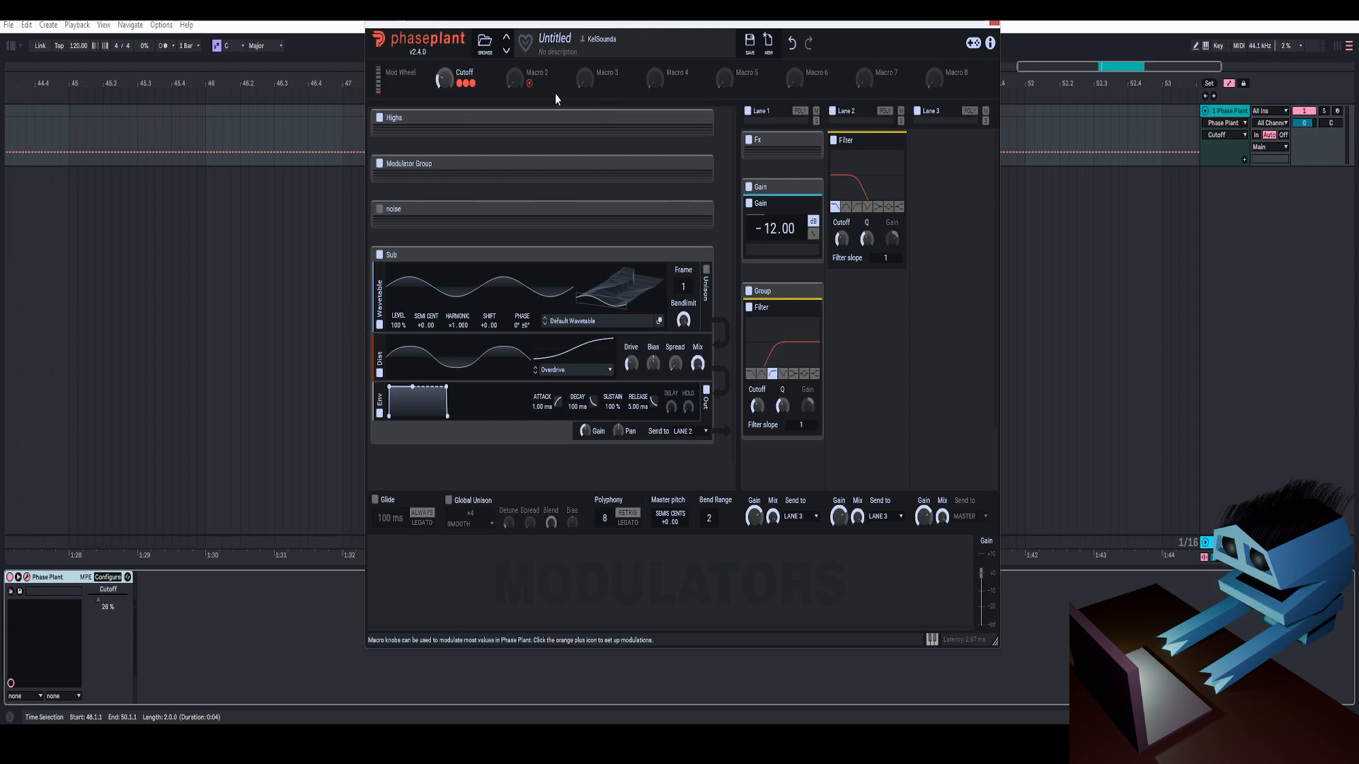
Step: Expand the Highs group and try modulating its wavetable pitch with the Cutoff macro, adjusting the modulation amount and sweeping the macro
left_click(701, 120)
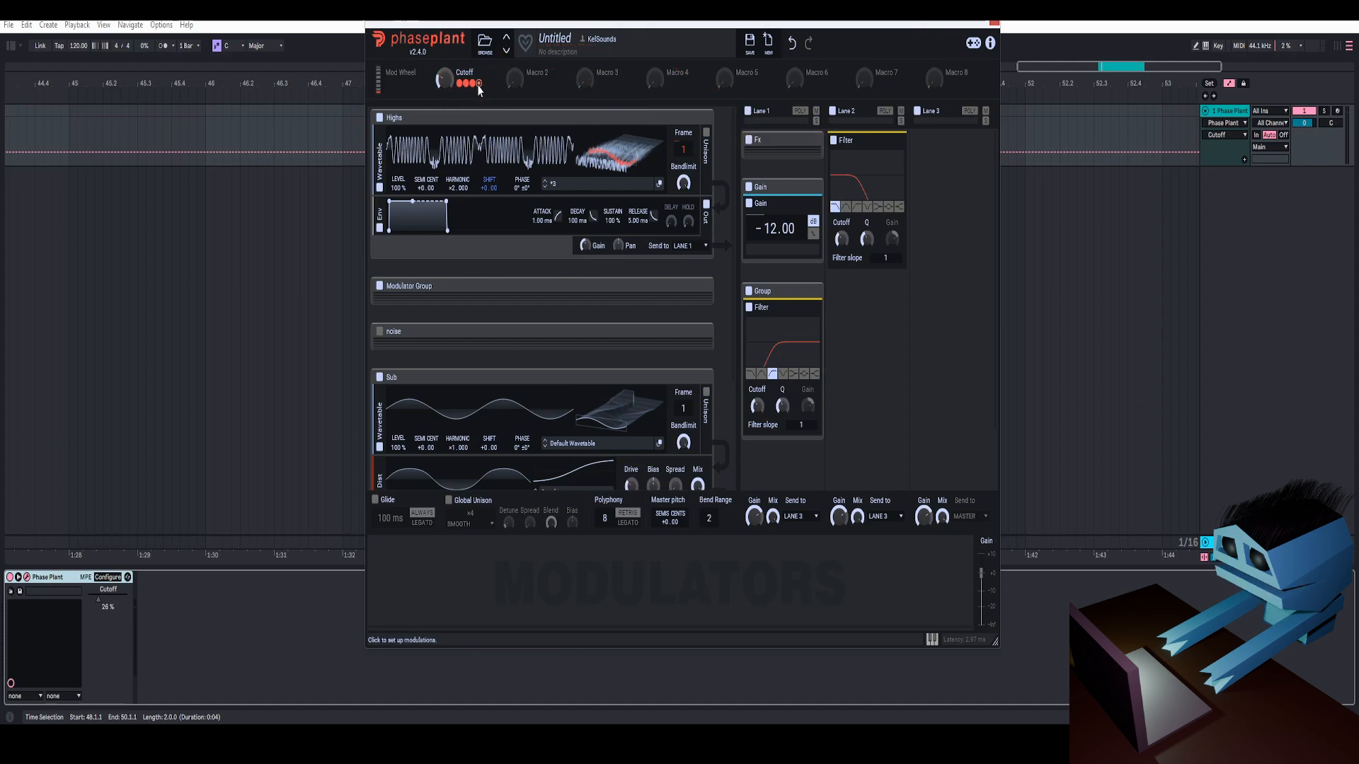
left_click_drag(445, 80, 427, 202)
right_click(427, 202)
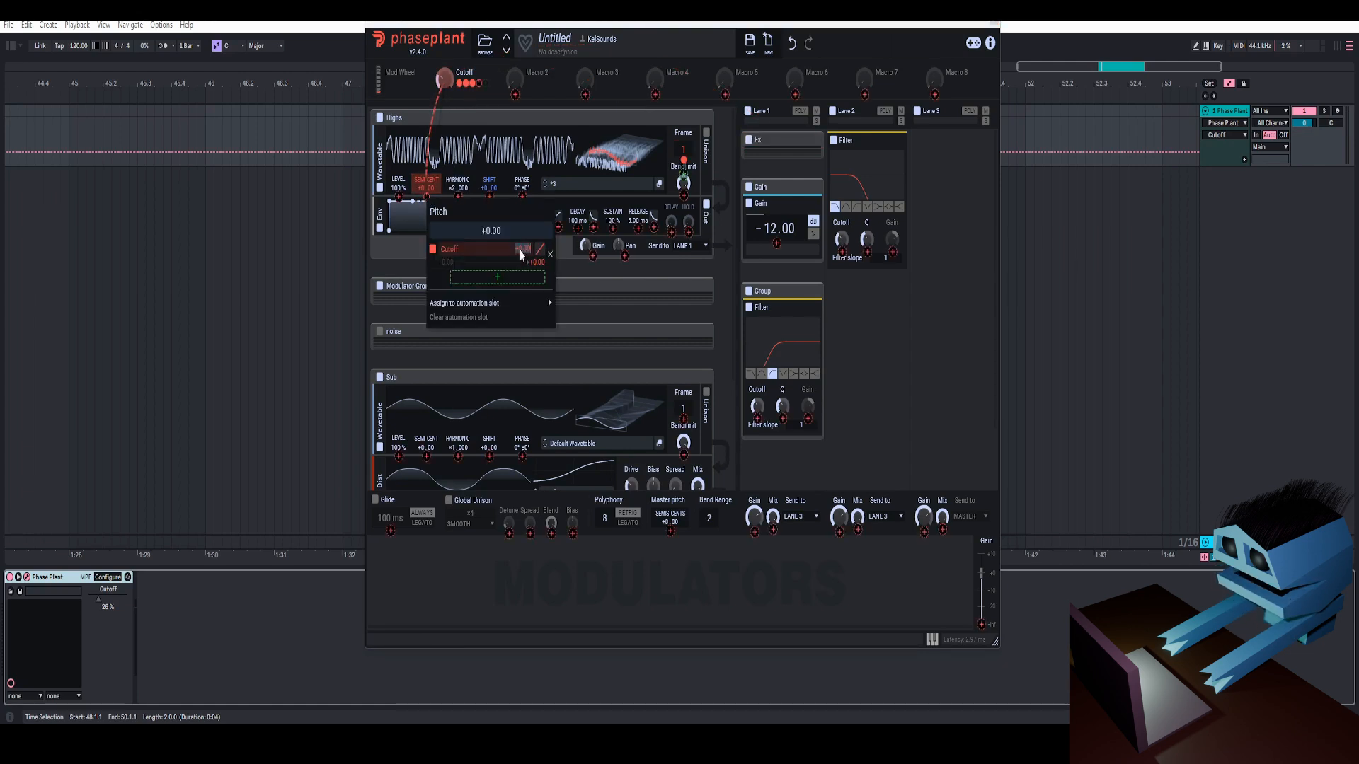
mouse_move(444, 79)
left_mouse_down()
mouse_move(444, 62)
mouse_move(445, 99)
left_mouse_up()
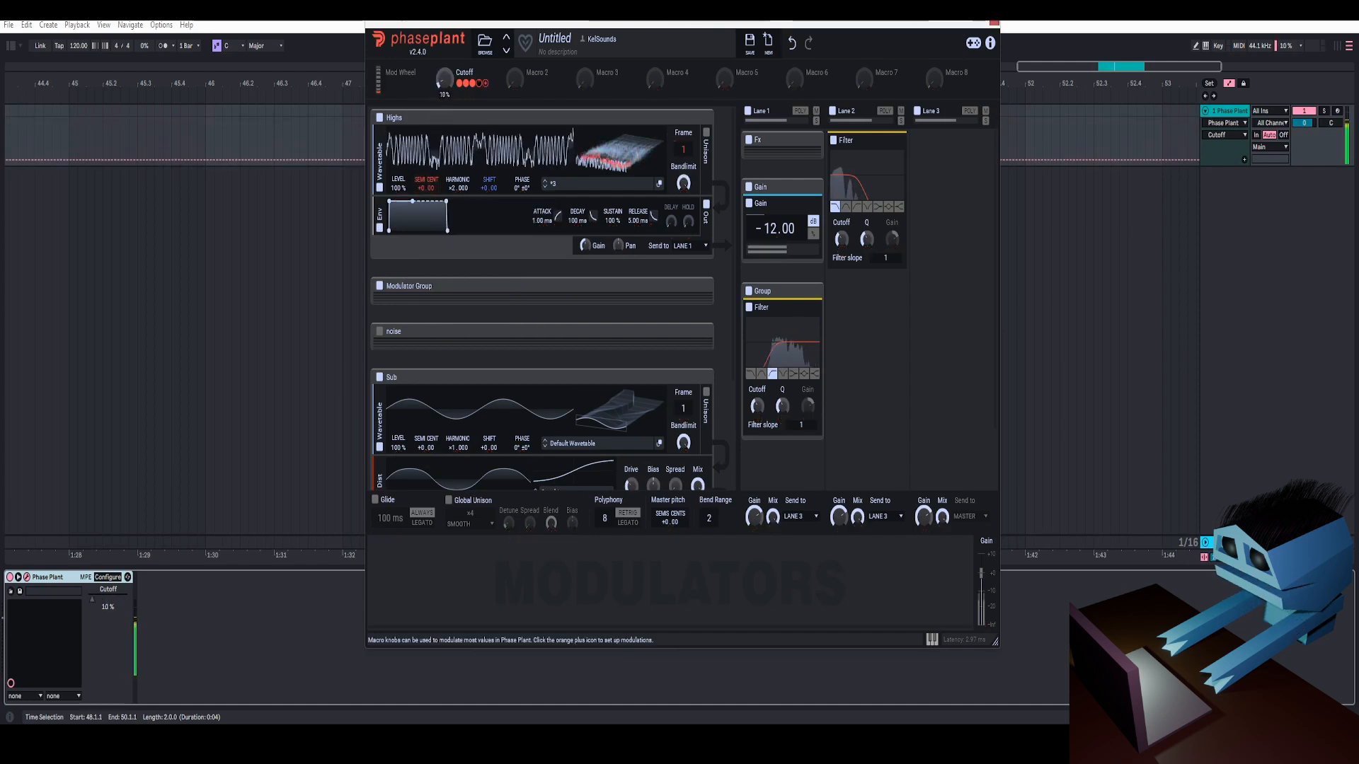
right_click(478, 84)
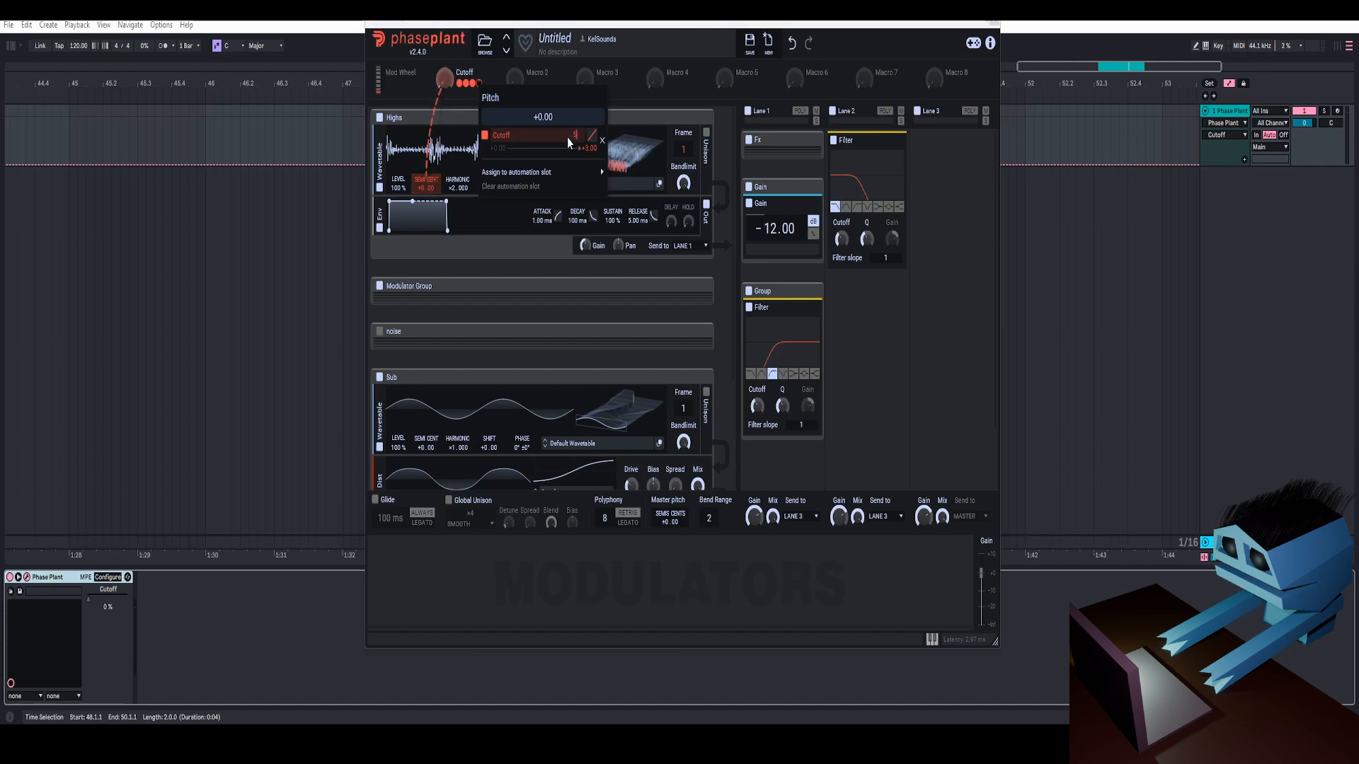
left_click_drag(444, 79, 444, 68)
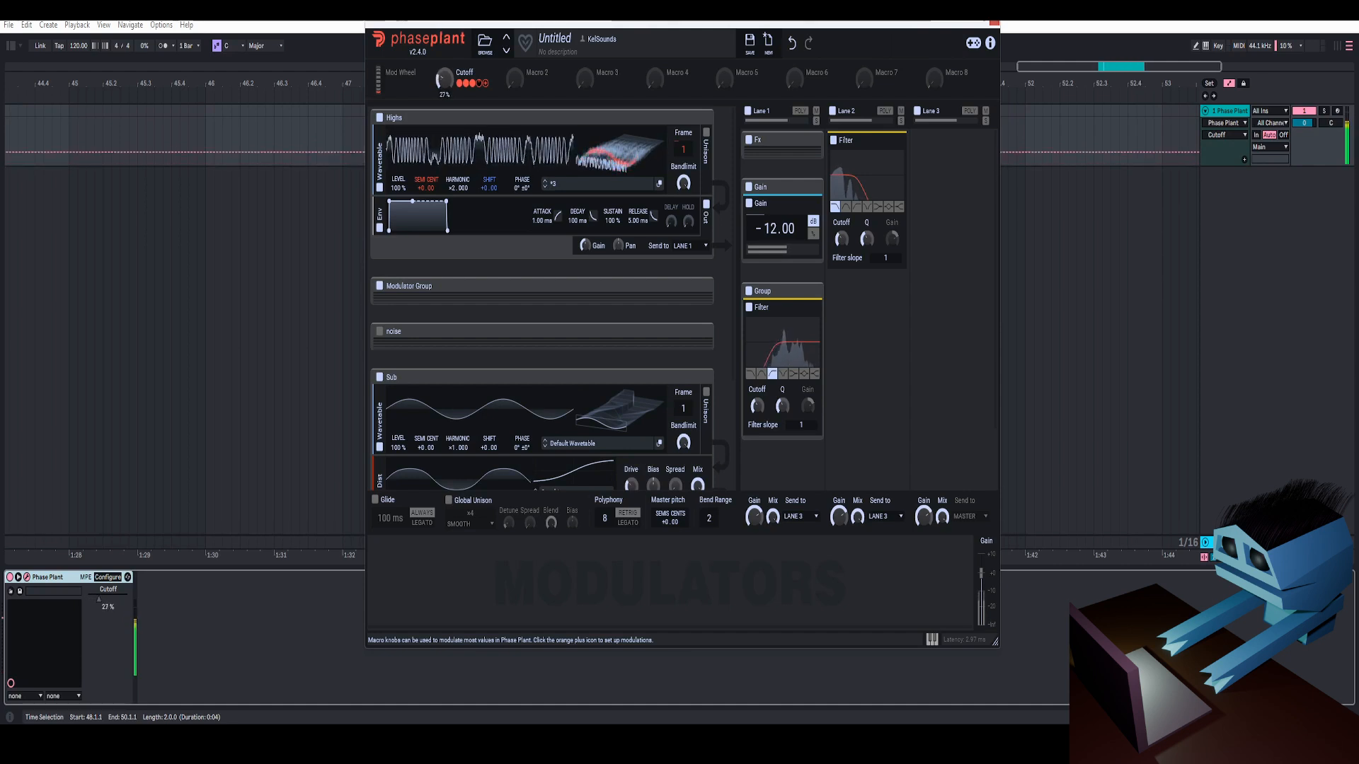
Step: Compare the patch with the Sub group off and on, sweeping the Cutoff macro down and back up to 25%
left_click(380, 378)
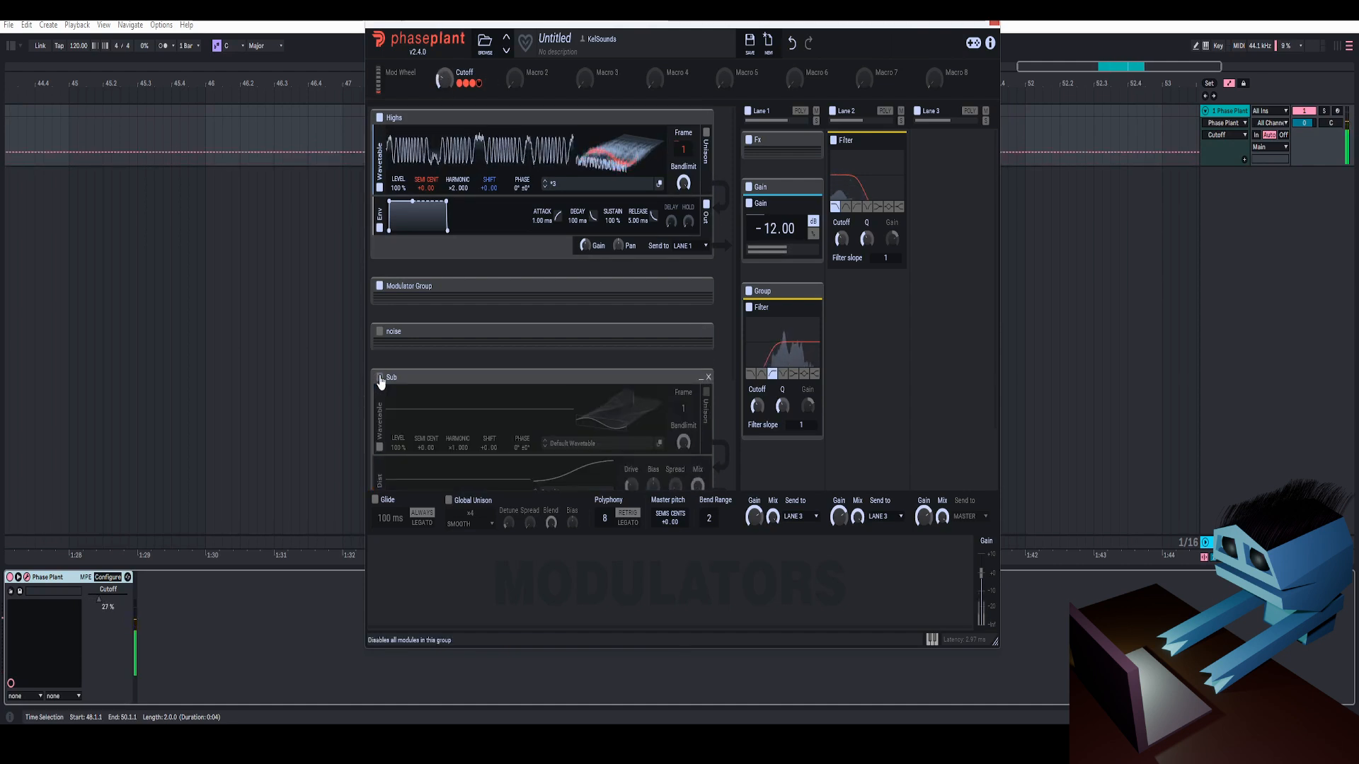
left_click(381, 378)
left_click_drag(445, 78, 446, 185)
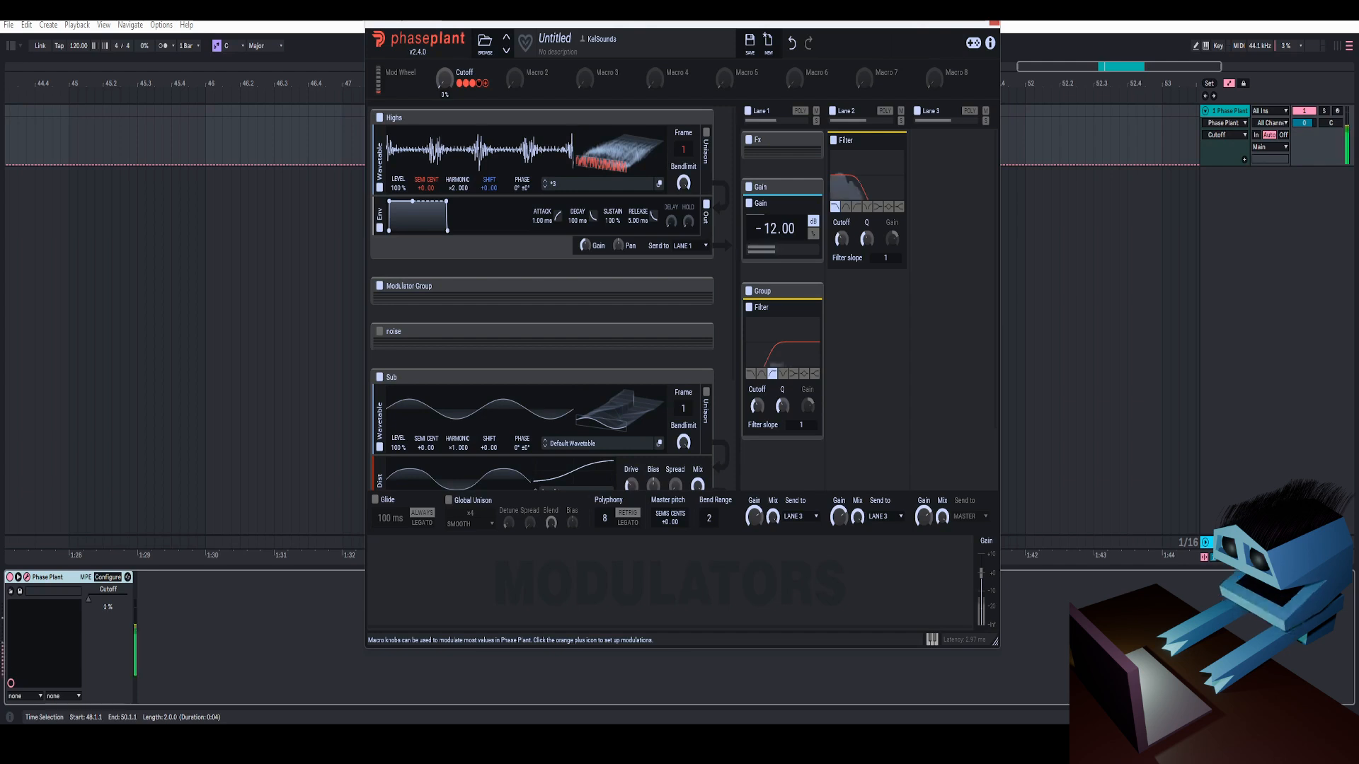
left_click_drag(444, 78, 444, 43)
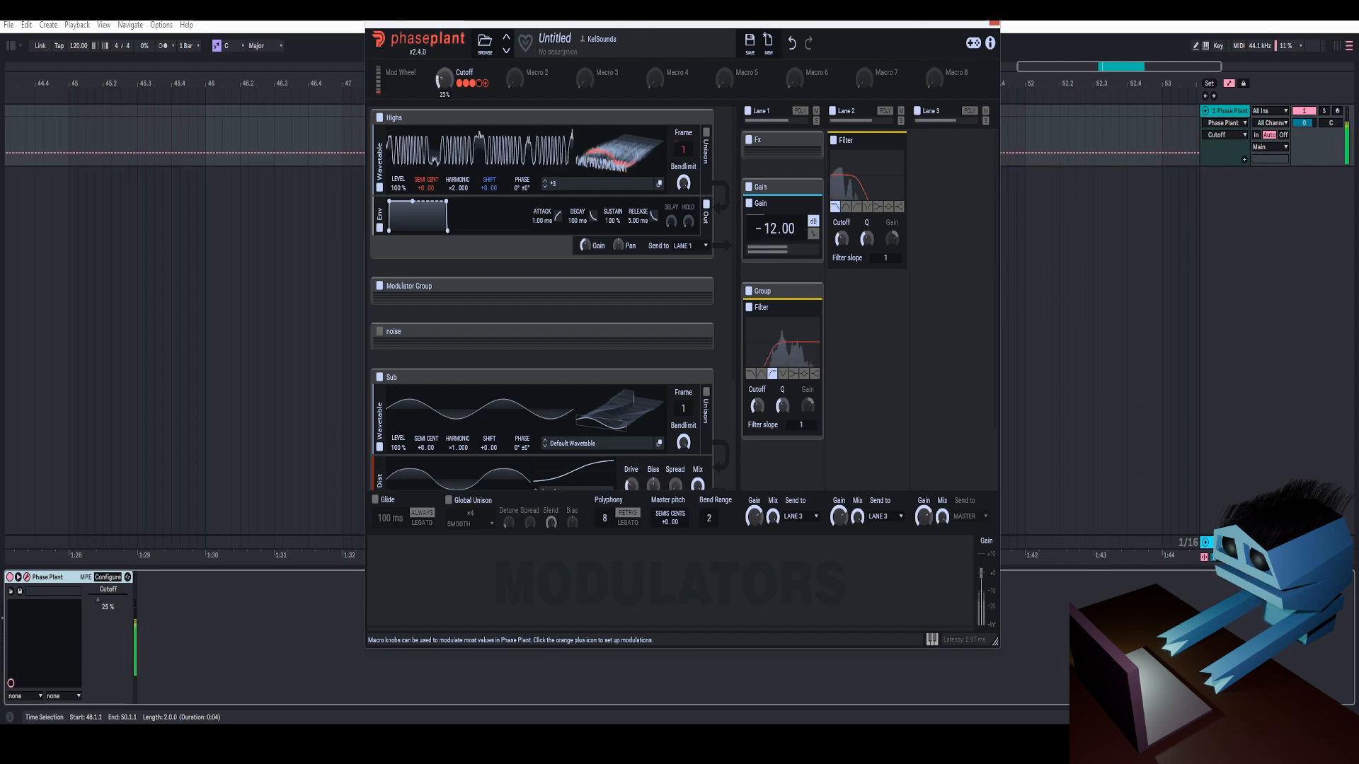
Step: With the Sub group disabled, remove the Cutoff modulation from the Highs pitch and return the Highs Harmonic to +2.000
left_click(379, 378)
mouse_move(456, 199)
left_mouse_down()
mouse_move(456, 212)
mouse_move(458, 176)
left_mouse_up()
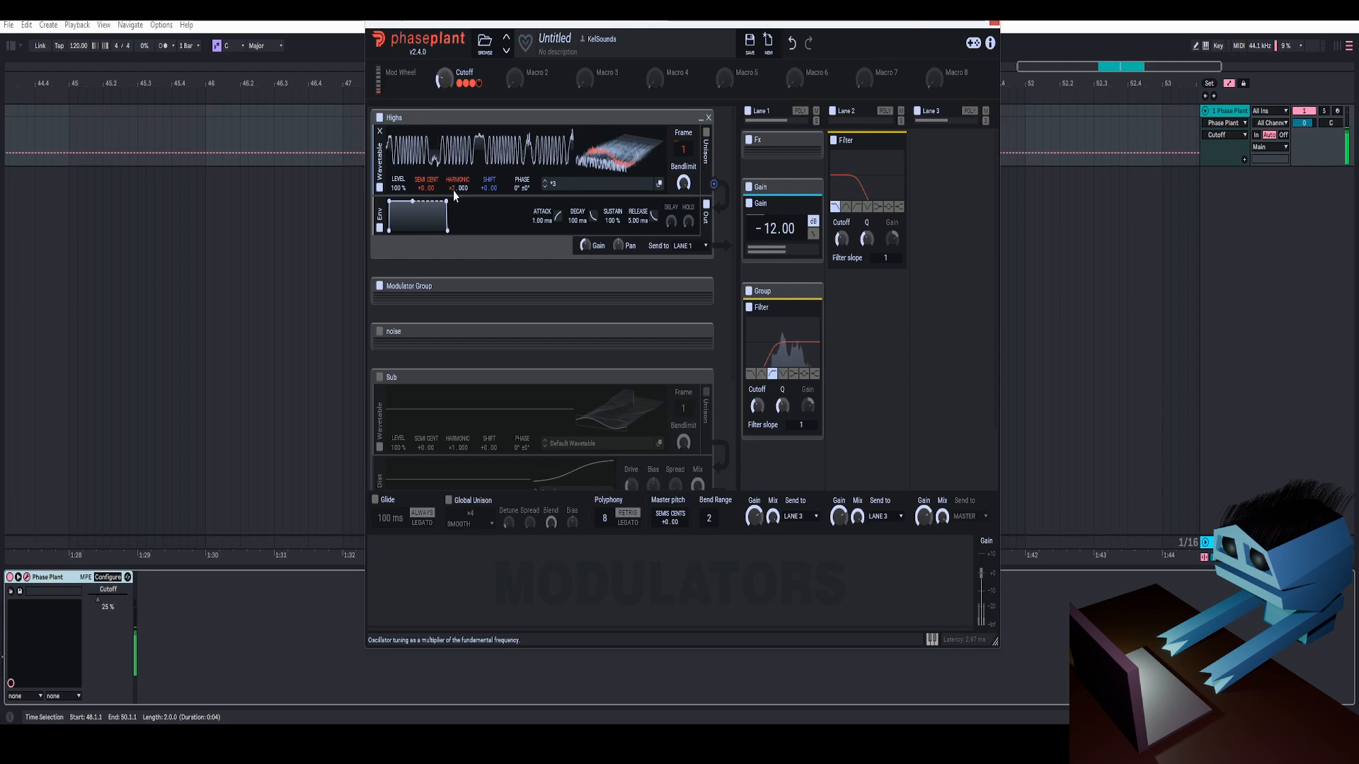
double_click(479, 84)
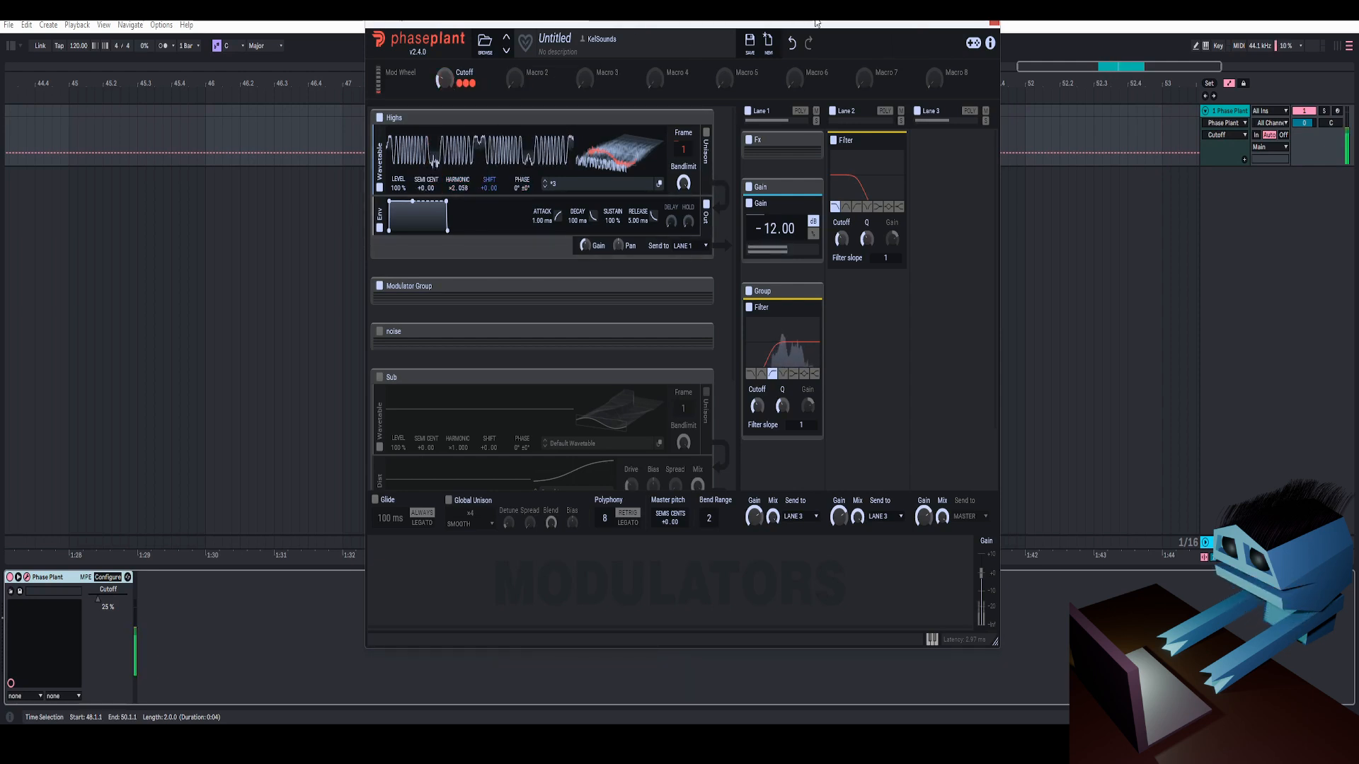
left_click(793, 44)
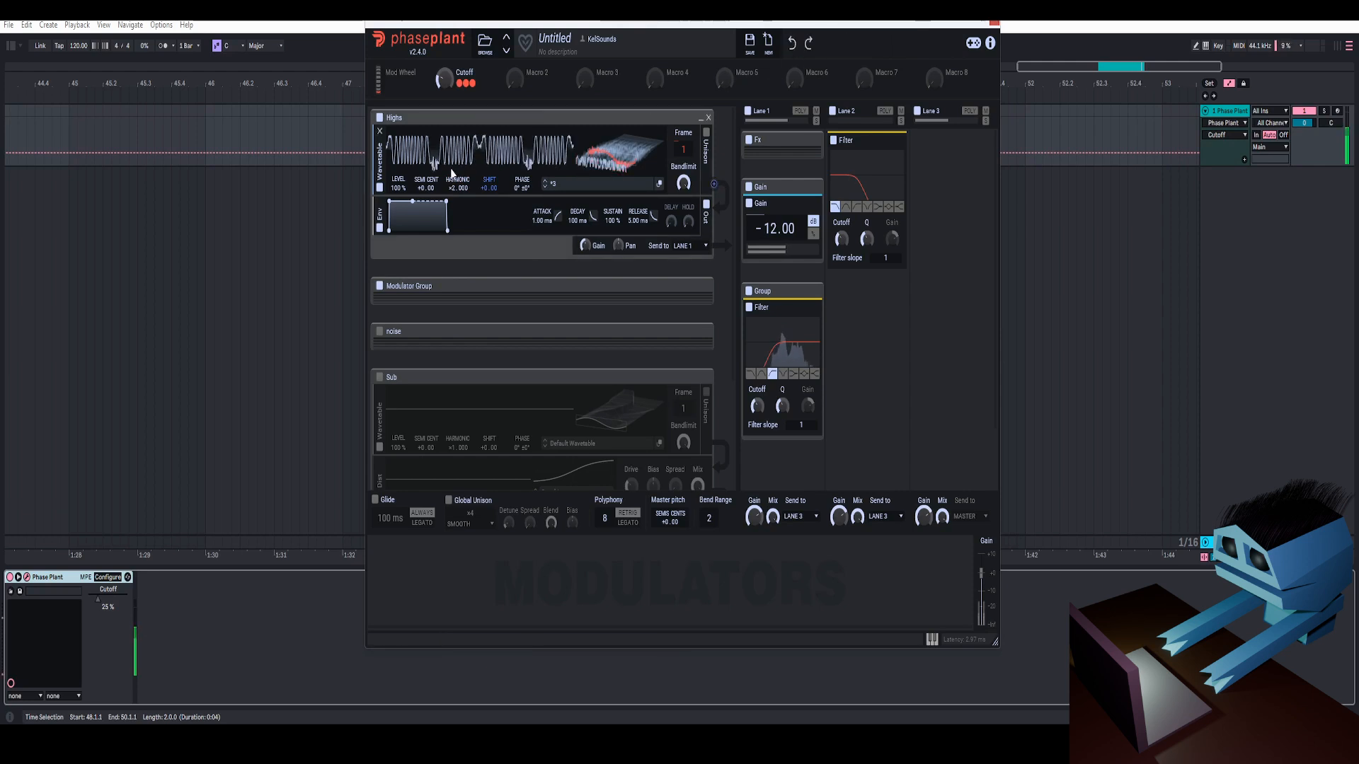
Step: Turn the Sub group back on and audition the patch while sweeping the Cutoff macro, ending at 32%
left_click_drag(443, 79, 443, 95)
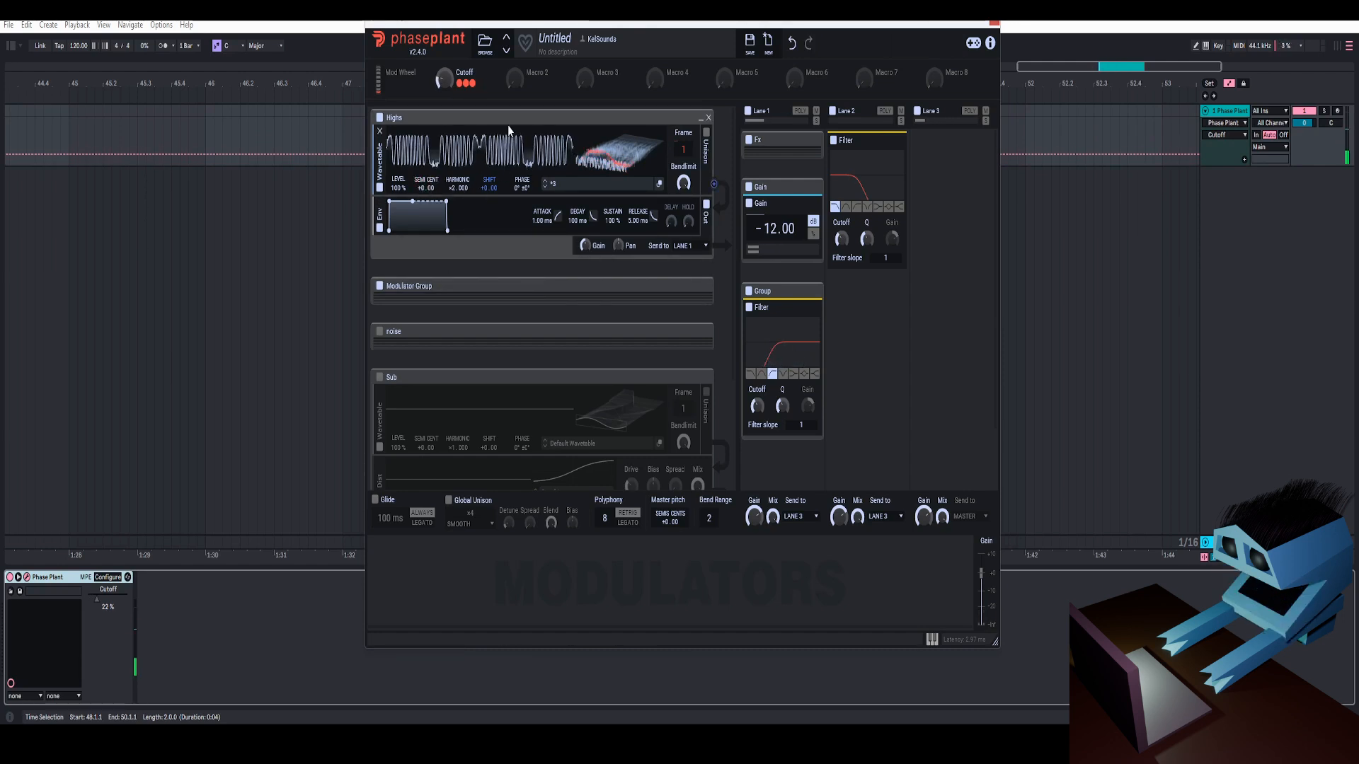
left_click(379, 379)
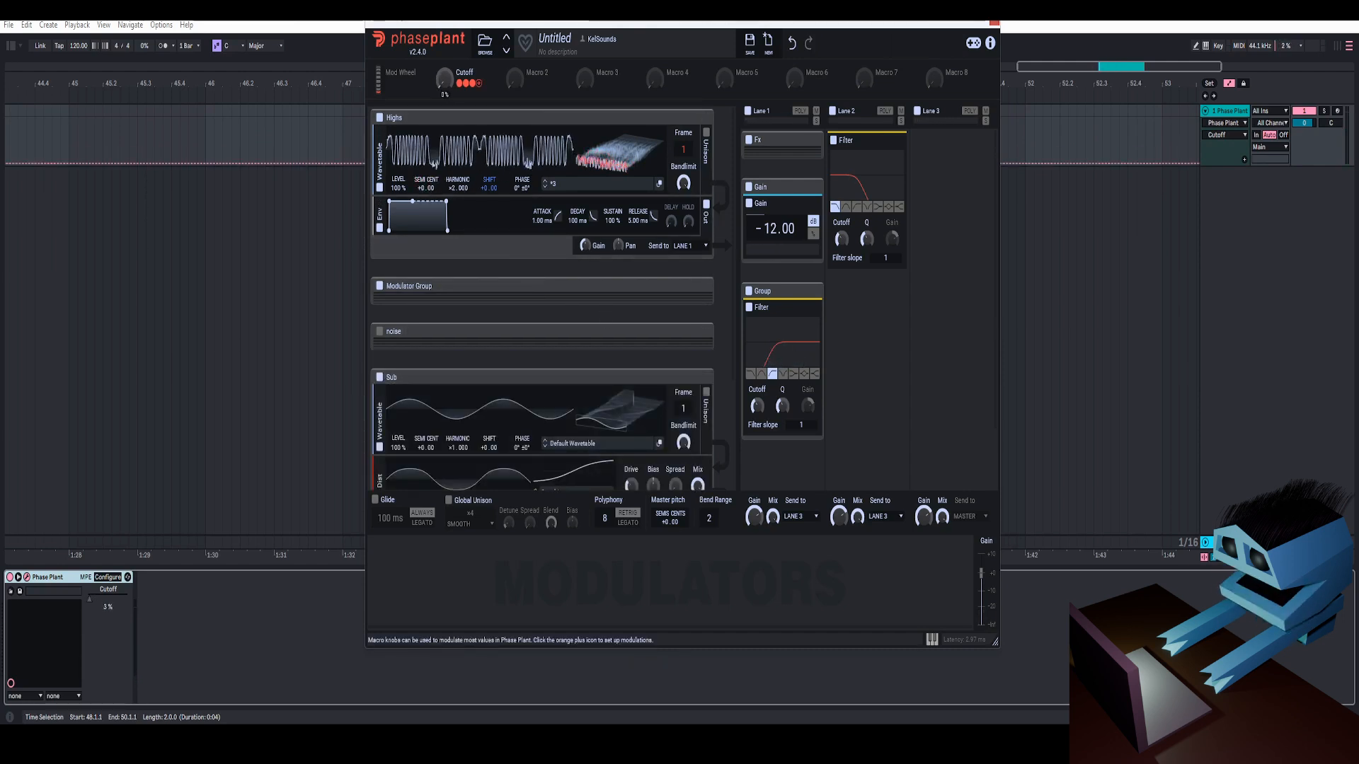
scroll(450, 116, "down", 3)
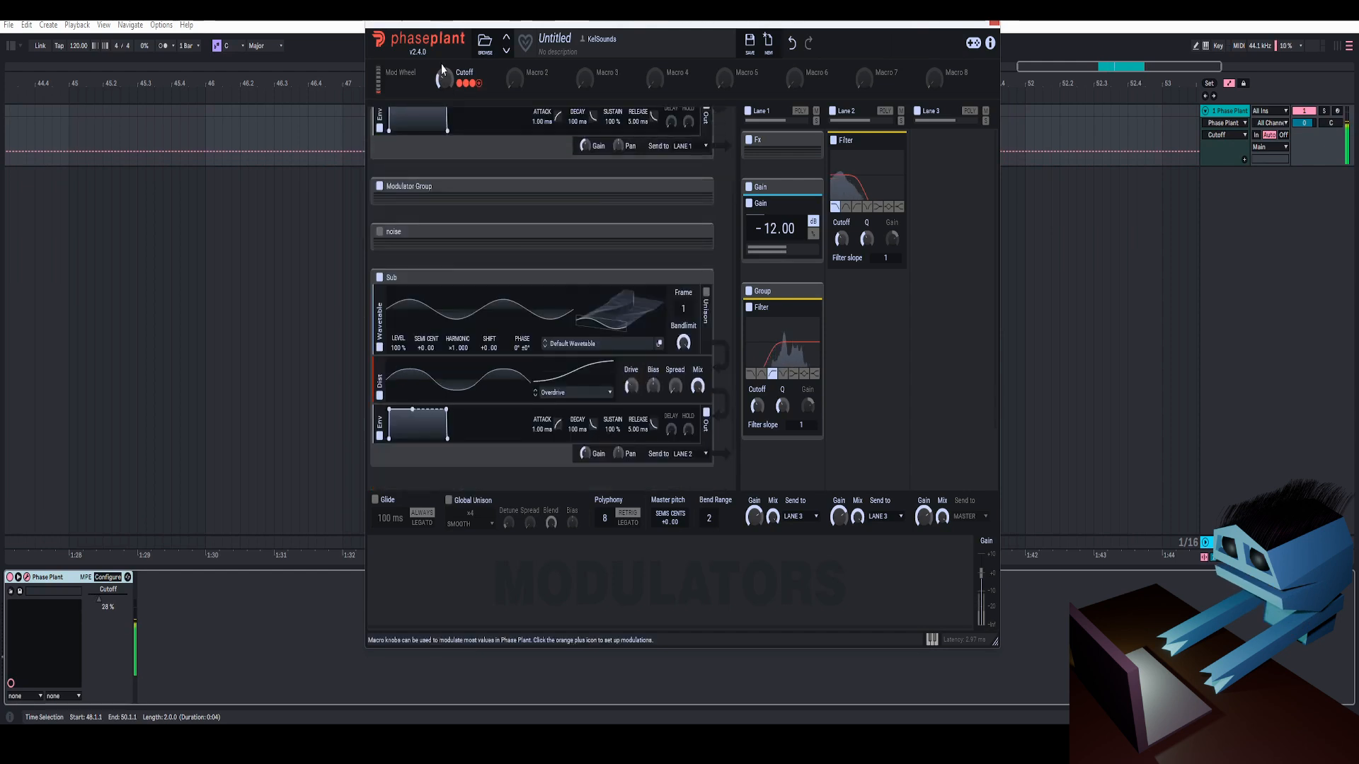
scroll(443, 100, "up", 3)
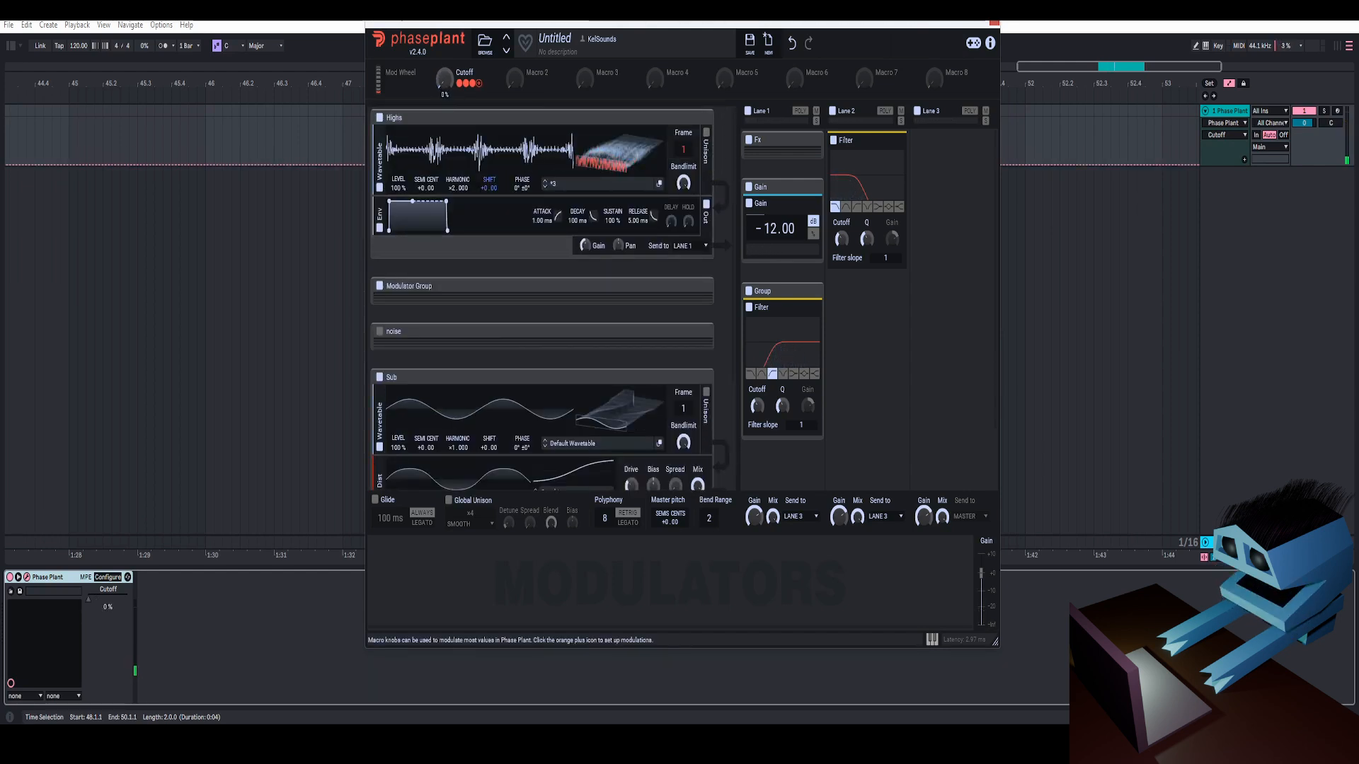
left_click_drag(430, 189, 430, 190)
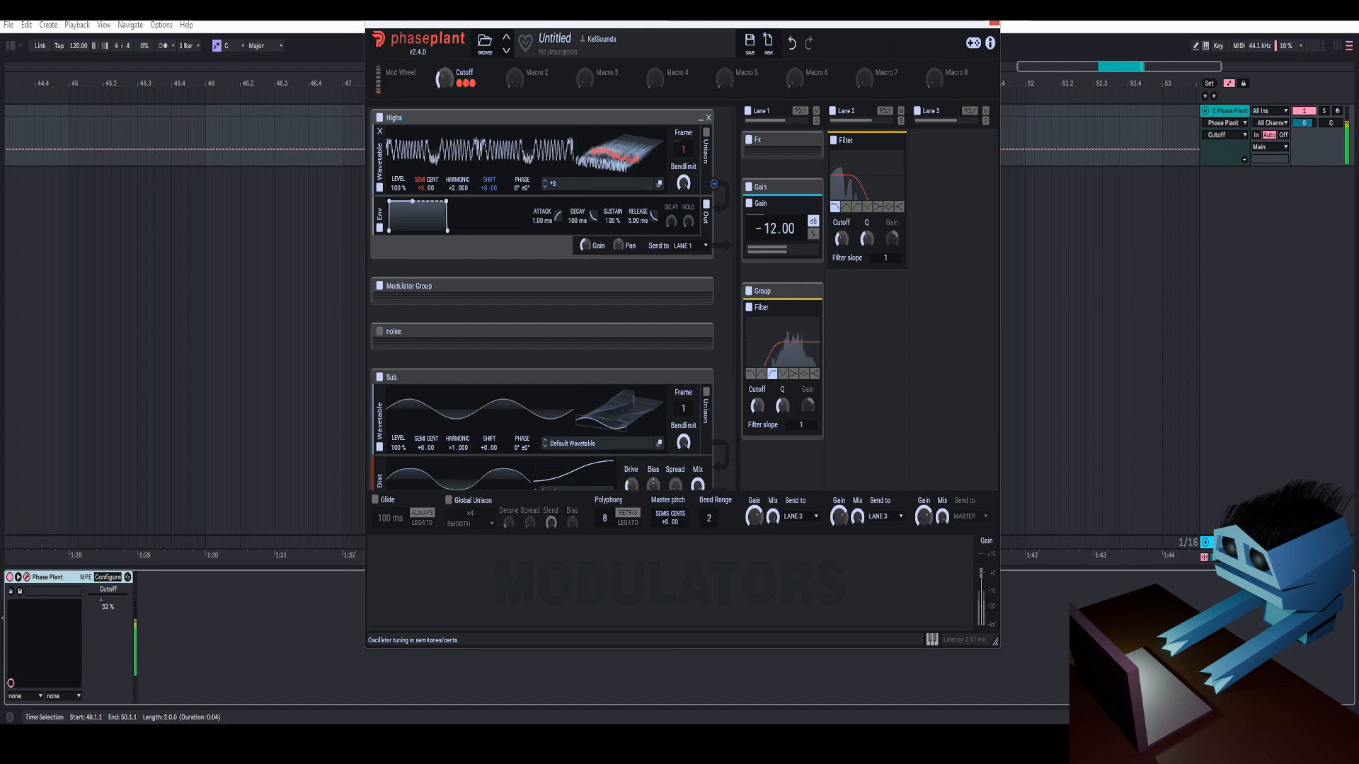
Step: Assign the Cutoff macro to the pitch of the Sub group's Wavetable with a modulation amount of 3 semitones
scroll(464, 113, "down", 3)
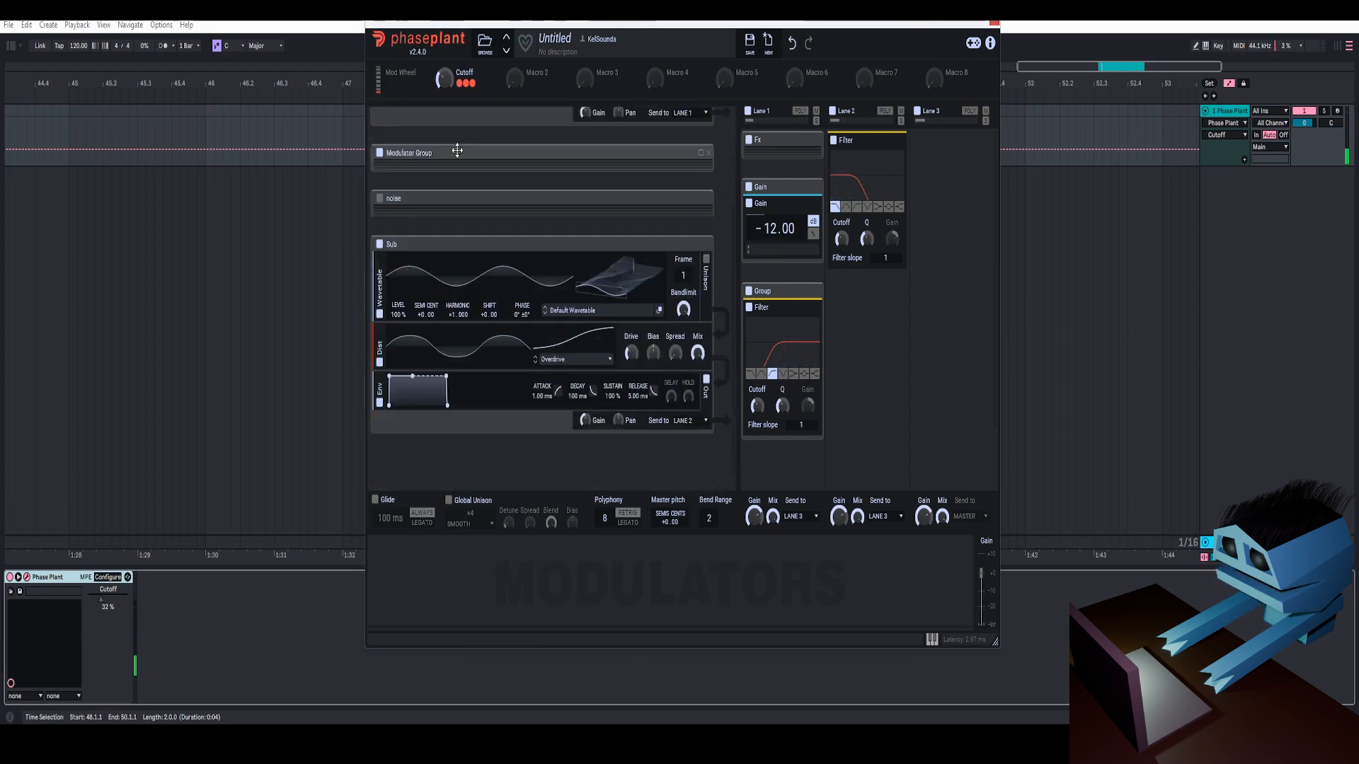
left_click(478, 83)
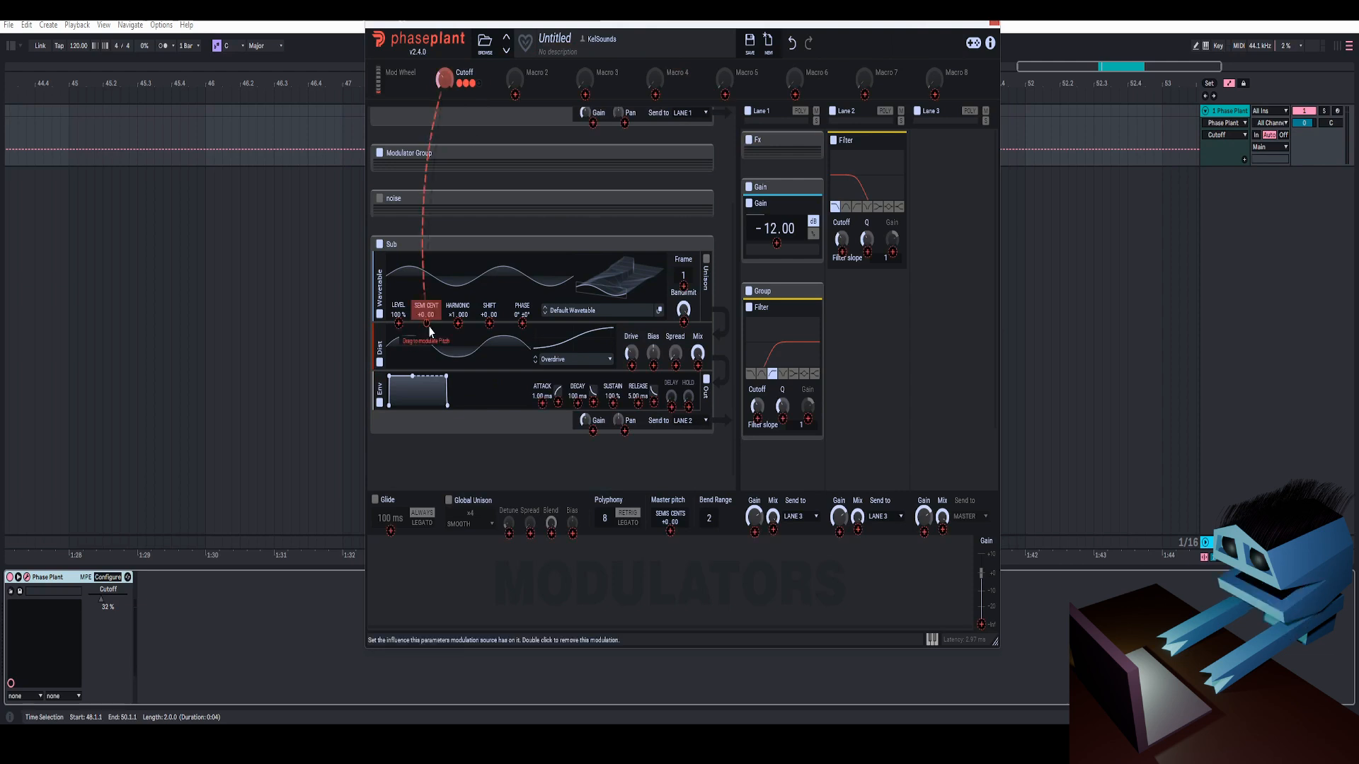
right_click(427, 324)
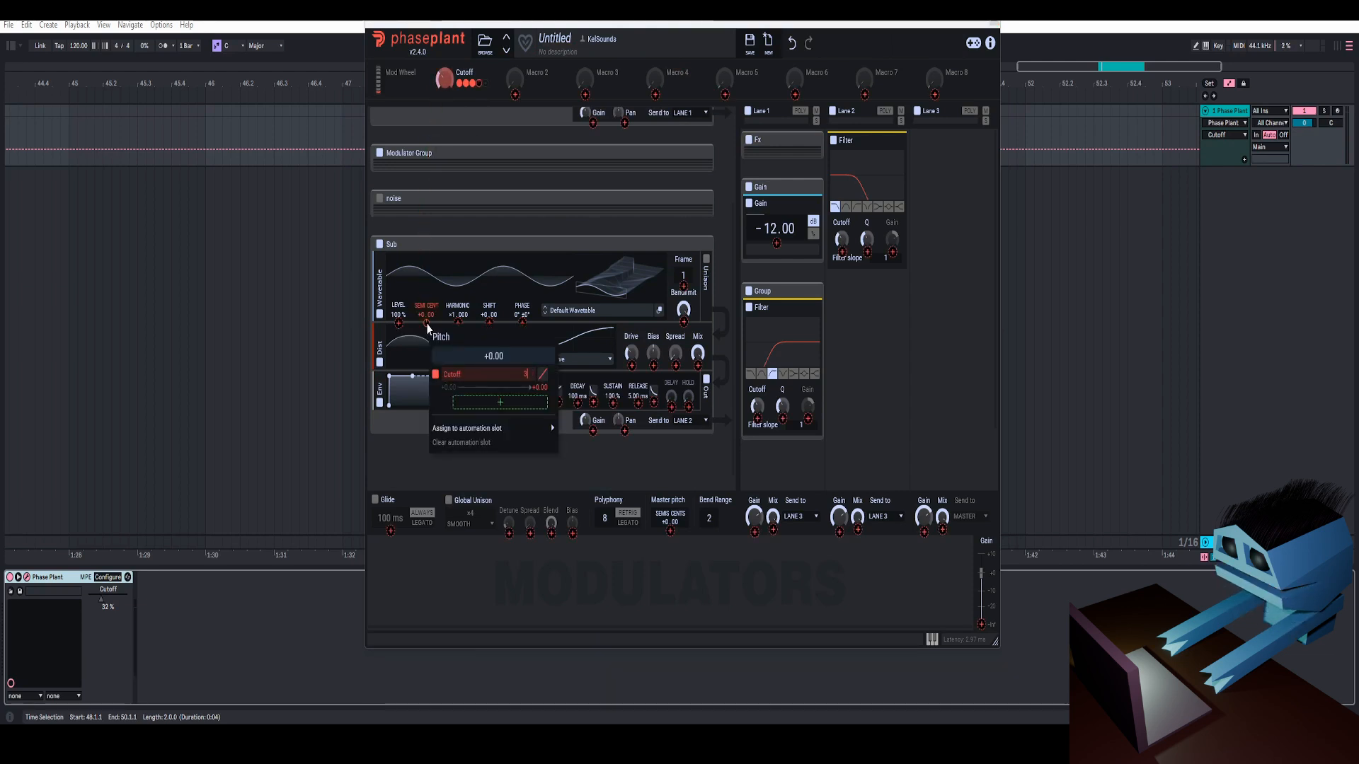
type("3")
key("Return")
left_click(413, 78)
Step: Check the Cutoff modulation amount on the Sub pitch and audition it while sweeping the macro down to 0%
mouse_move(444, 79)
left_mouse_down()
mouse_move(445, 113)
mouse_move(445, 75)
mouse_move(444, 96)
left_mouse_up()
right_click(427, 326)
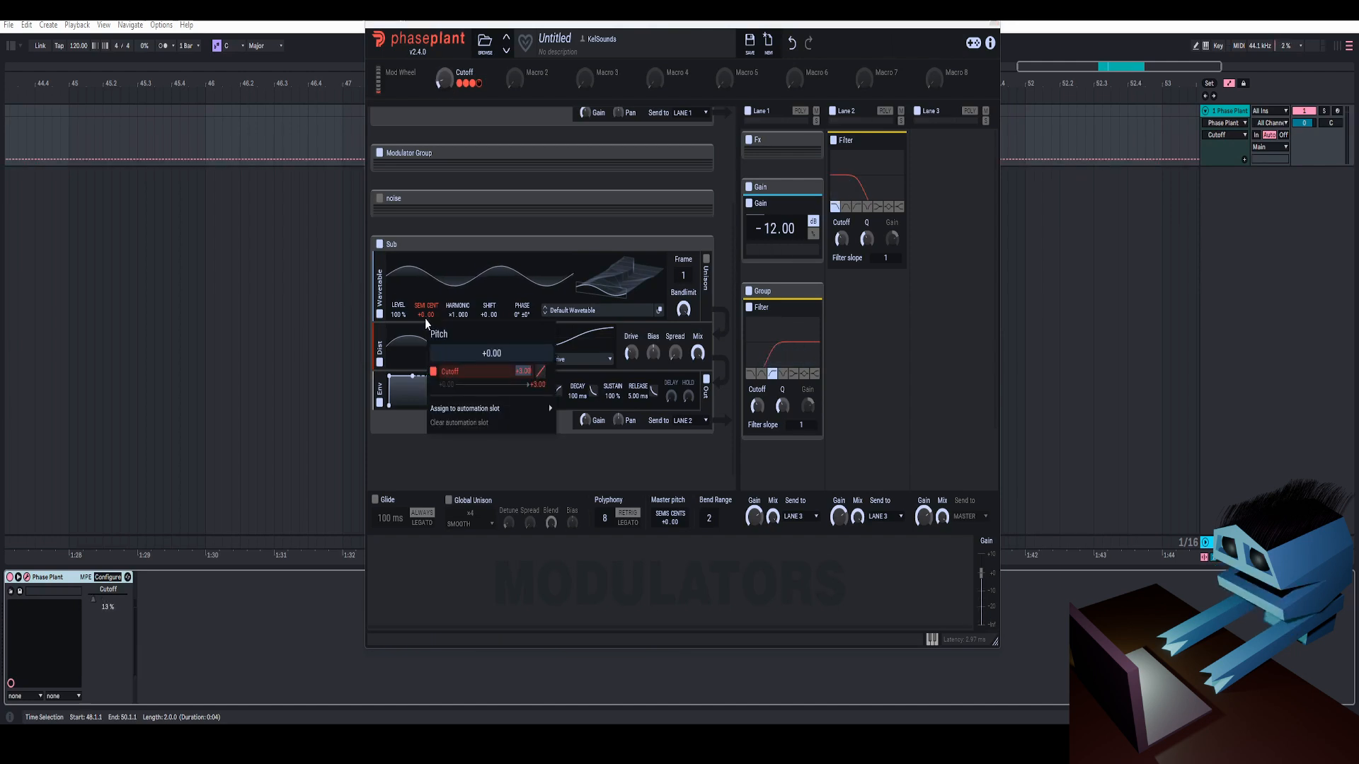
left_click(424, 317)
mouse_move(441, 80)
left_mouse_down()
mouse_move(441, 66)
mouse_move(442, 83)
left_mouse_up()
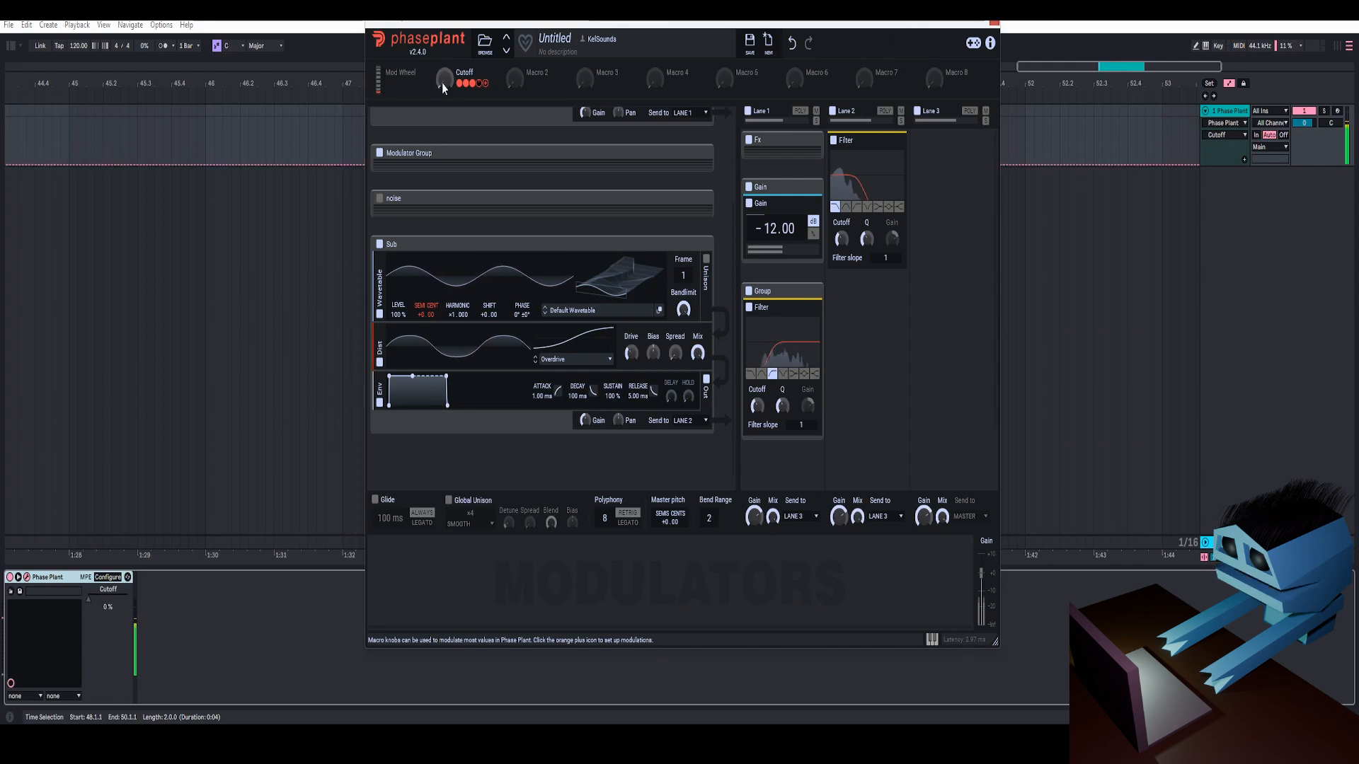
Step: Collapse the Sub and Highs generator groups
left_click(700, 248)
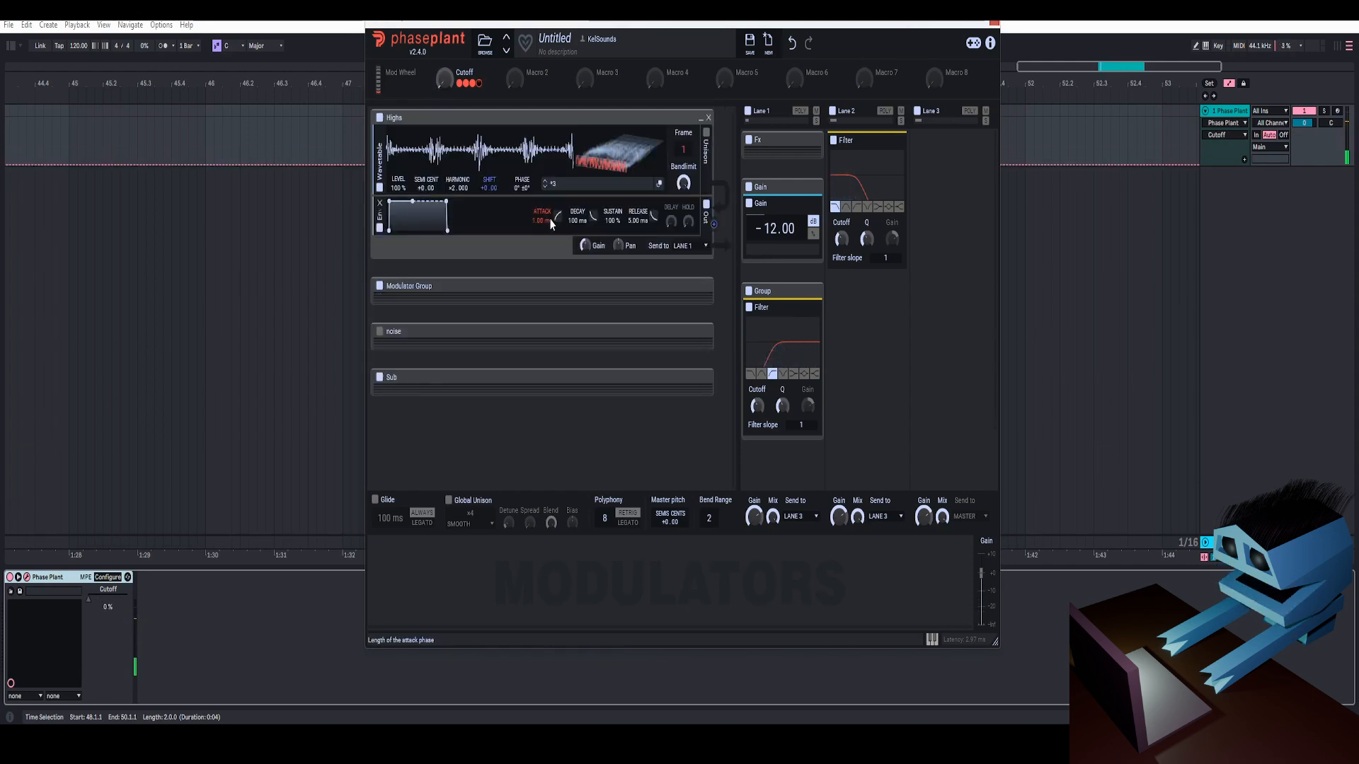
left_click(701, 125)
Step: Add an effect group named "Post Processing" containing a Shaper to Lane 3, and raise the Cutoff macro to 27%
left_click(944, 149)
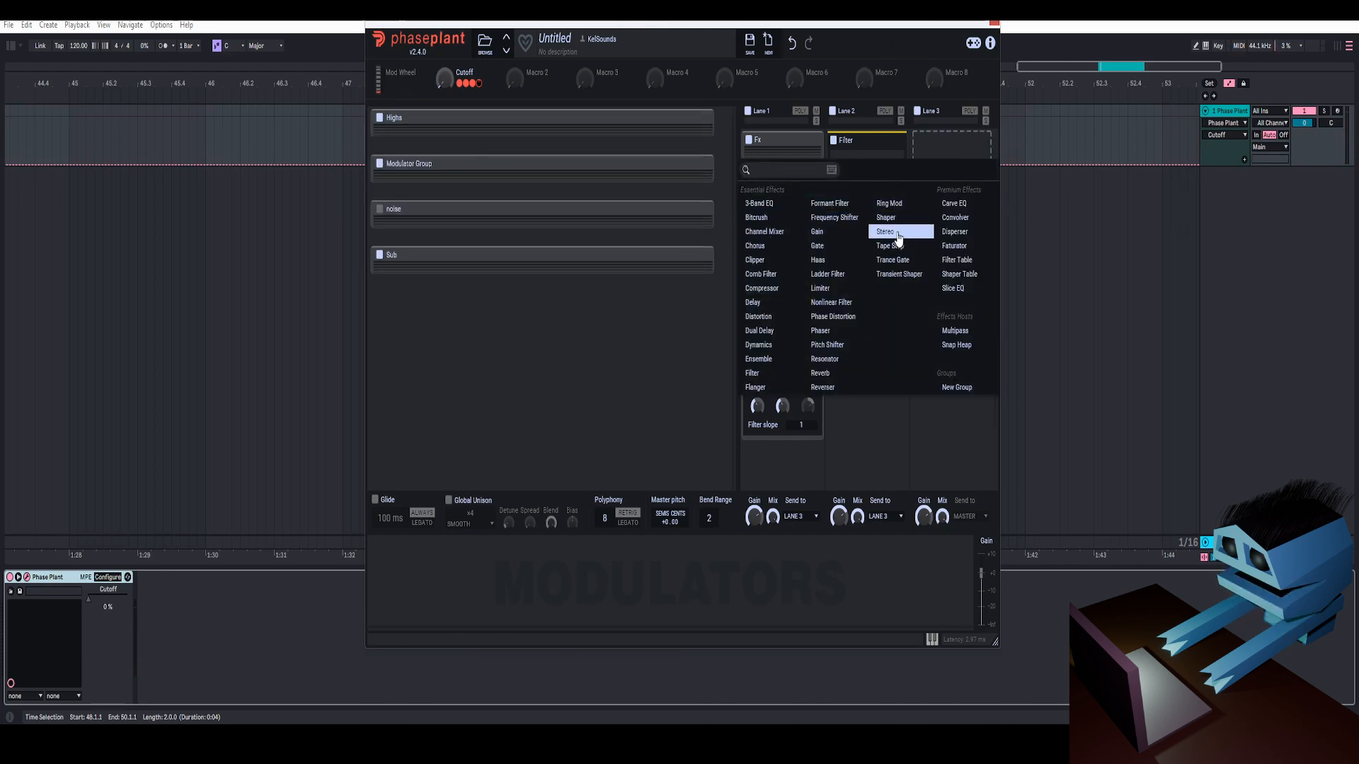
left_click(944, 388)
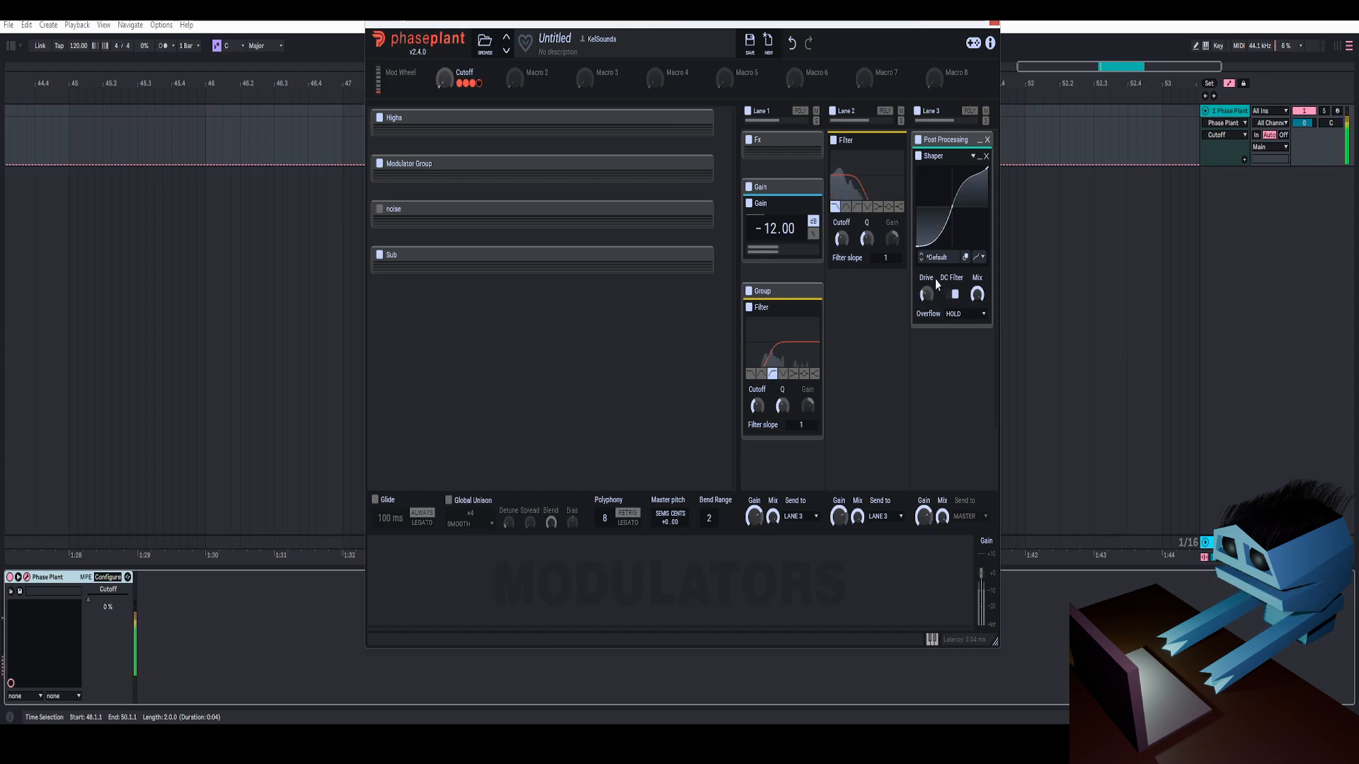
left_click_drag(443, 79, 444, 51)
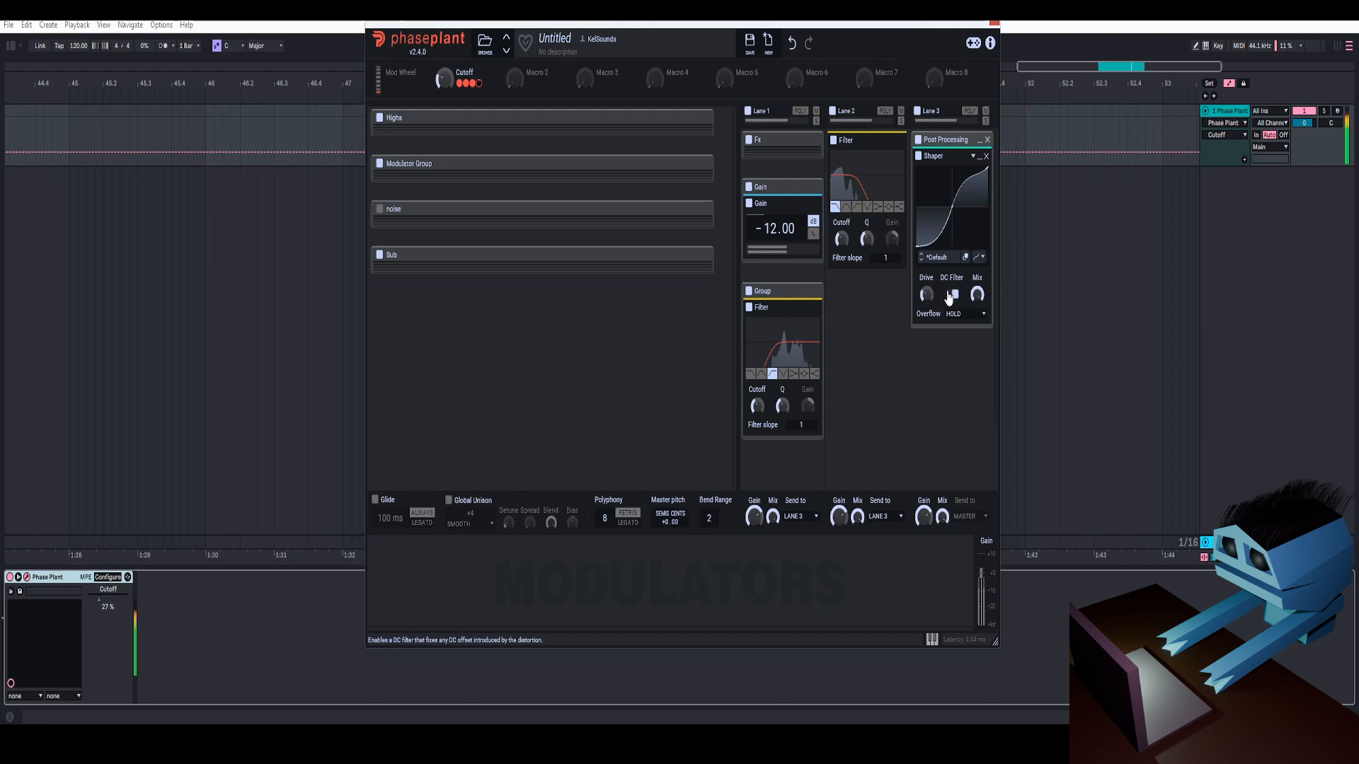
Step: Expand the Highs group, sweep the Cutoff macro during playback and adjust the Drive of the Post Processing Shaper
key("space")
left_click_drag(443, 79, 444, 109)
left_click(701, 118)
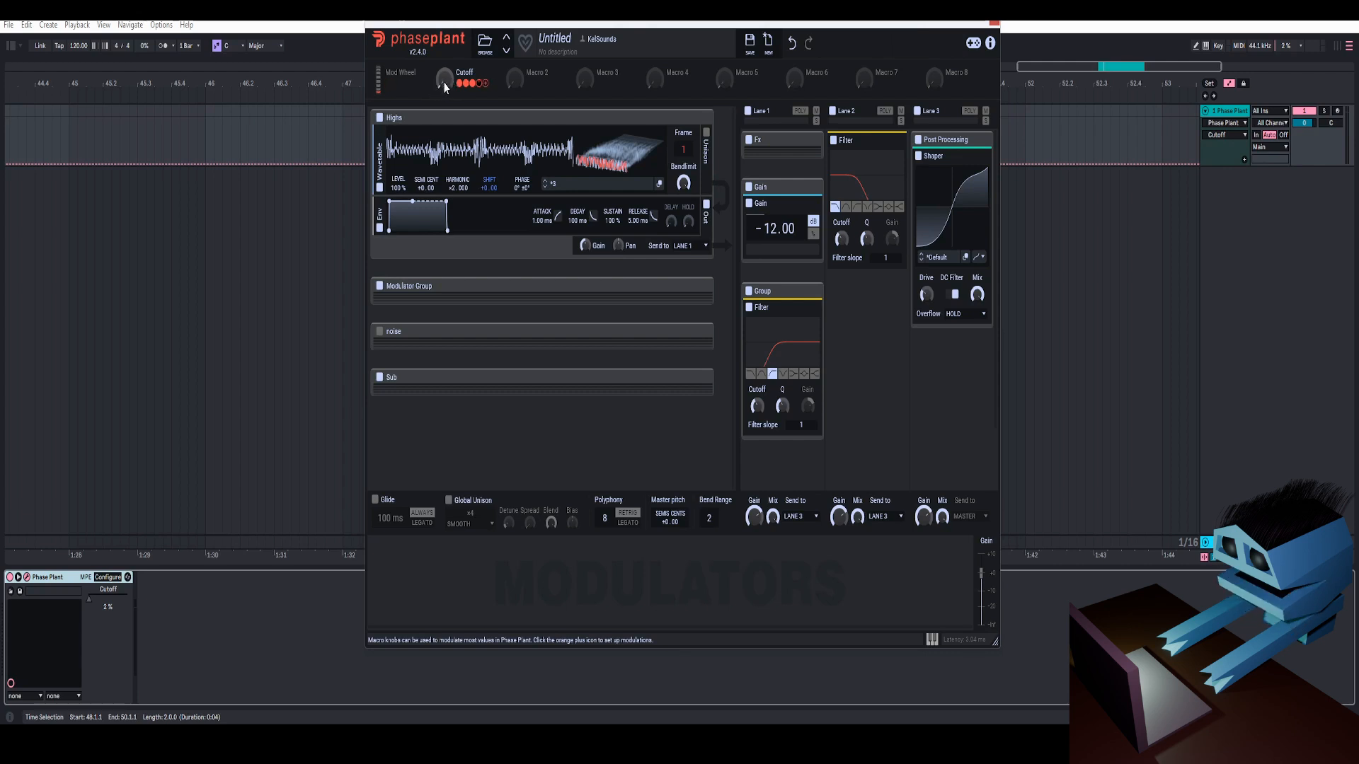
key("space")
mouse_move(444, 82)
left_mouse_down()
mouse_move(444, 55)
mouse_move(443, 82)
left_mouse_up()
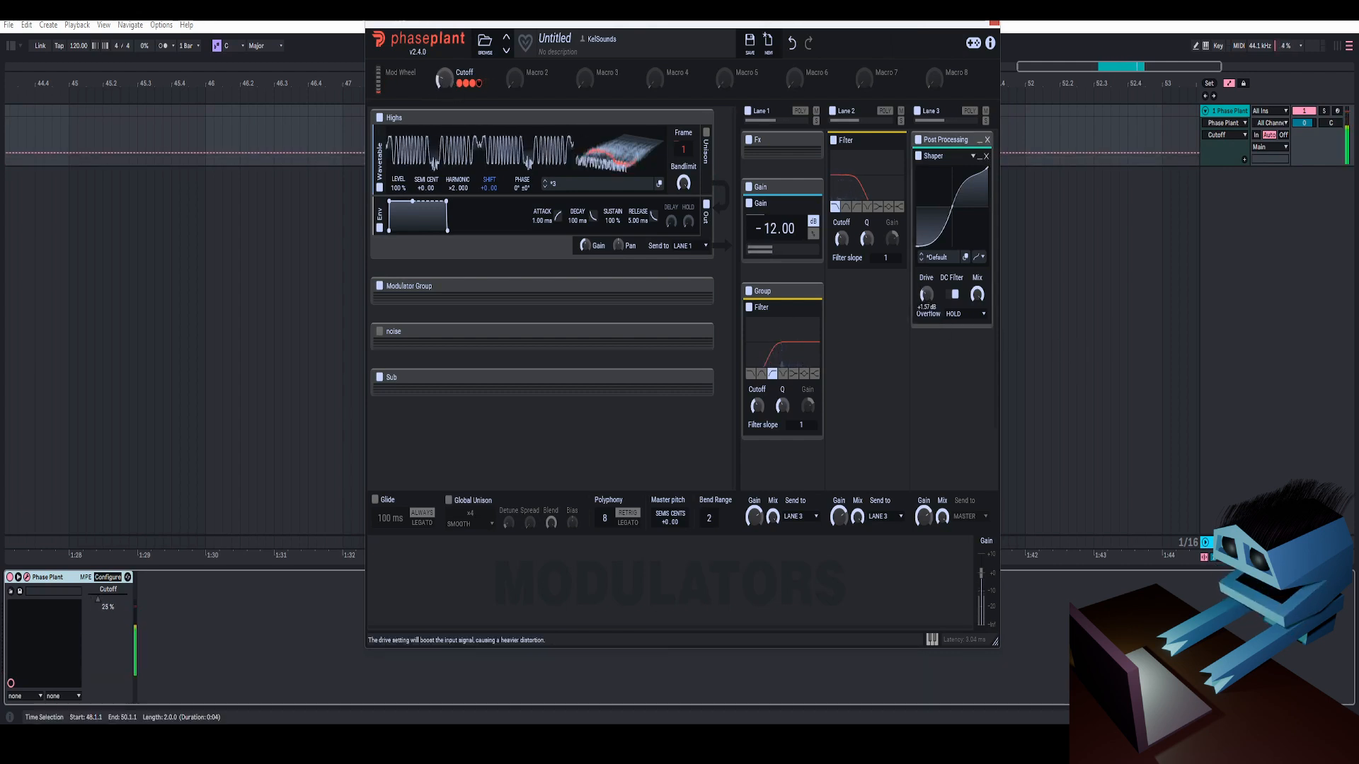
left_click_drag(926, 294, 926, 285)
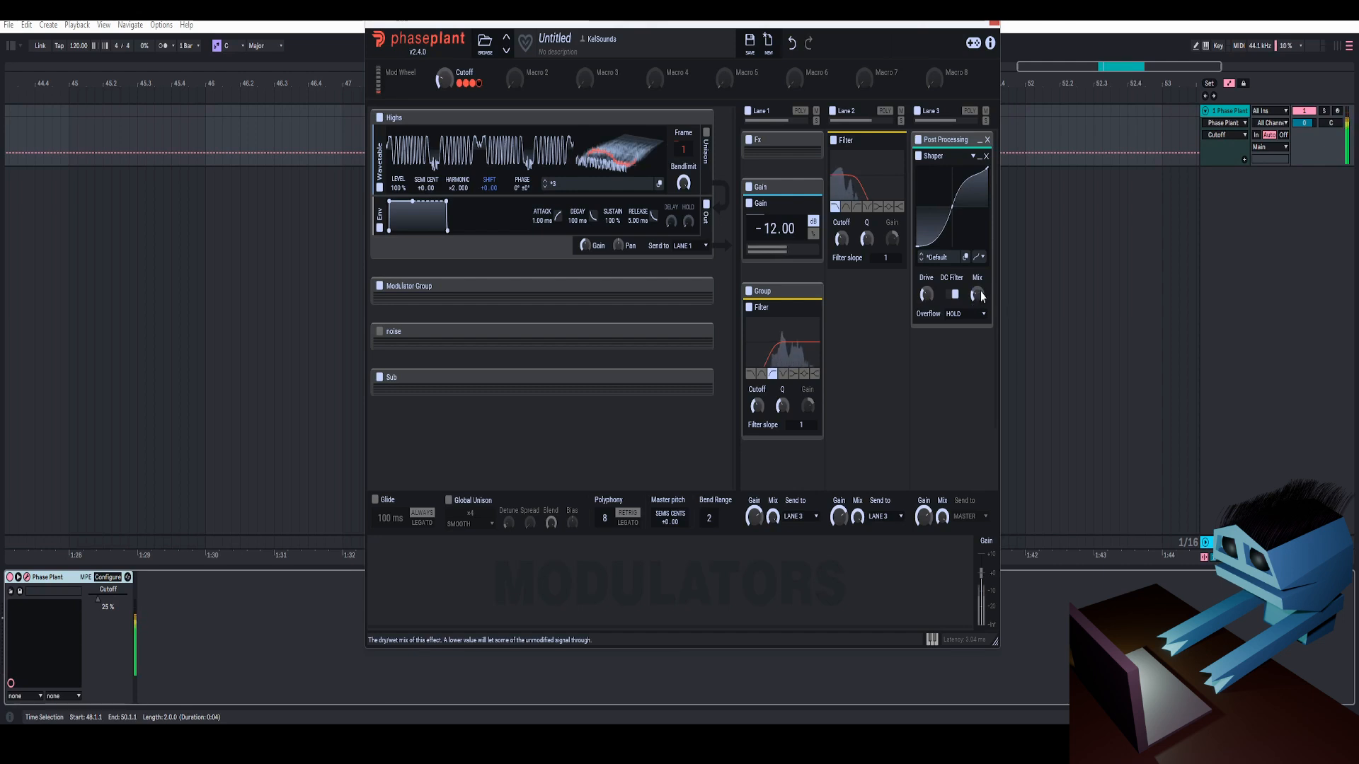
Step: Bypass the Shaper while adding a -2.97 dB Gain effect after the Lane 2 Filter, re-enable it and set the Cutoff macro to 24%
left_click(917, 156)
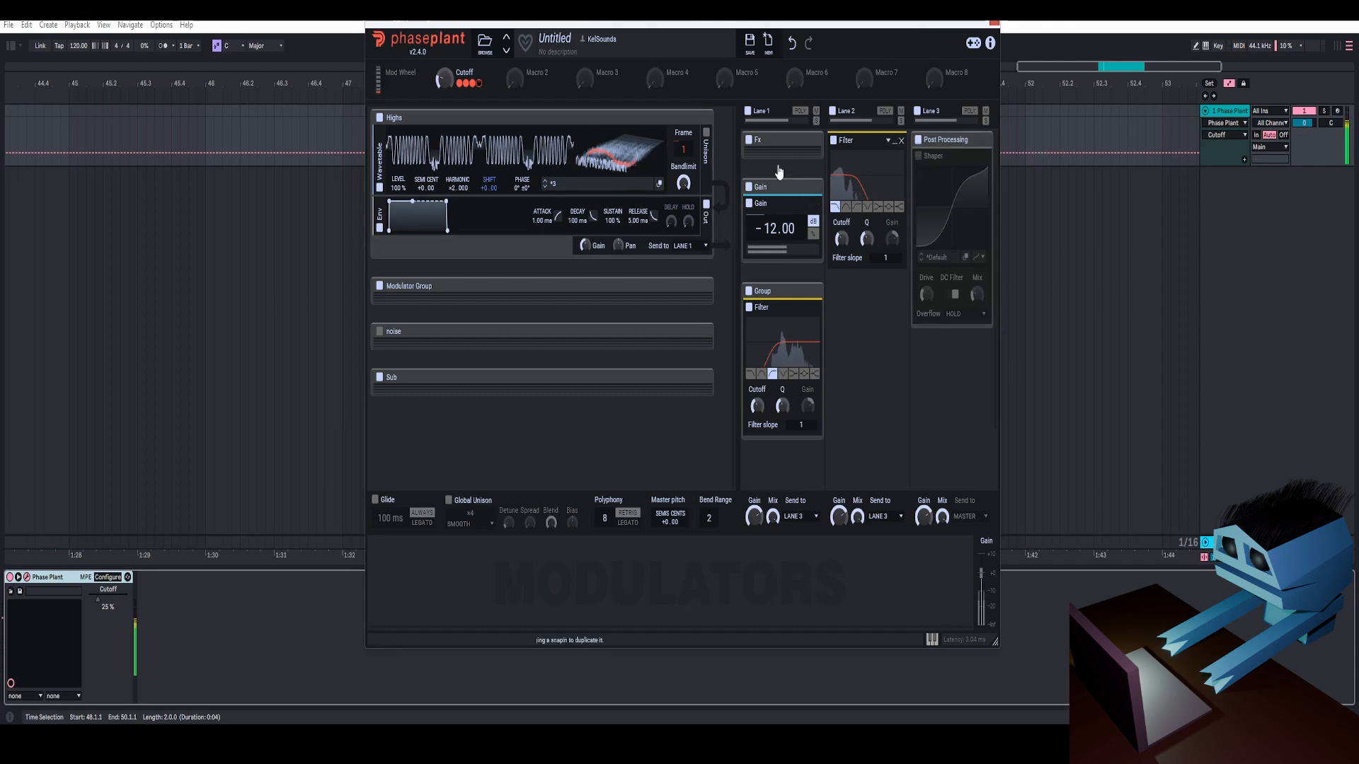
left_click_drag(445, 81, 446, 96)
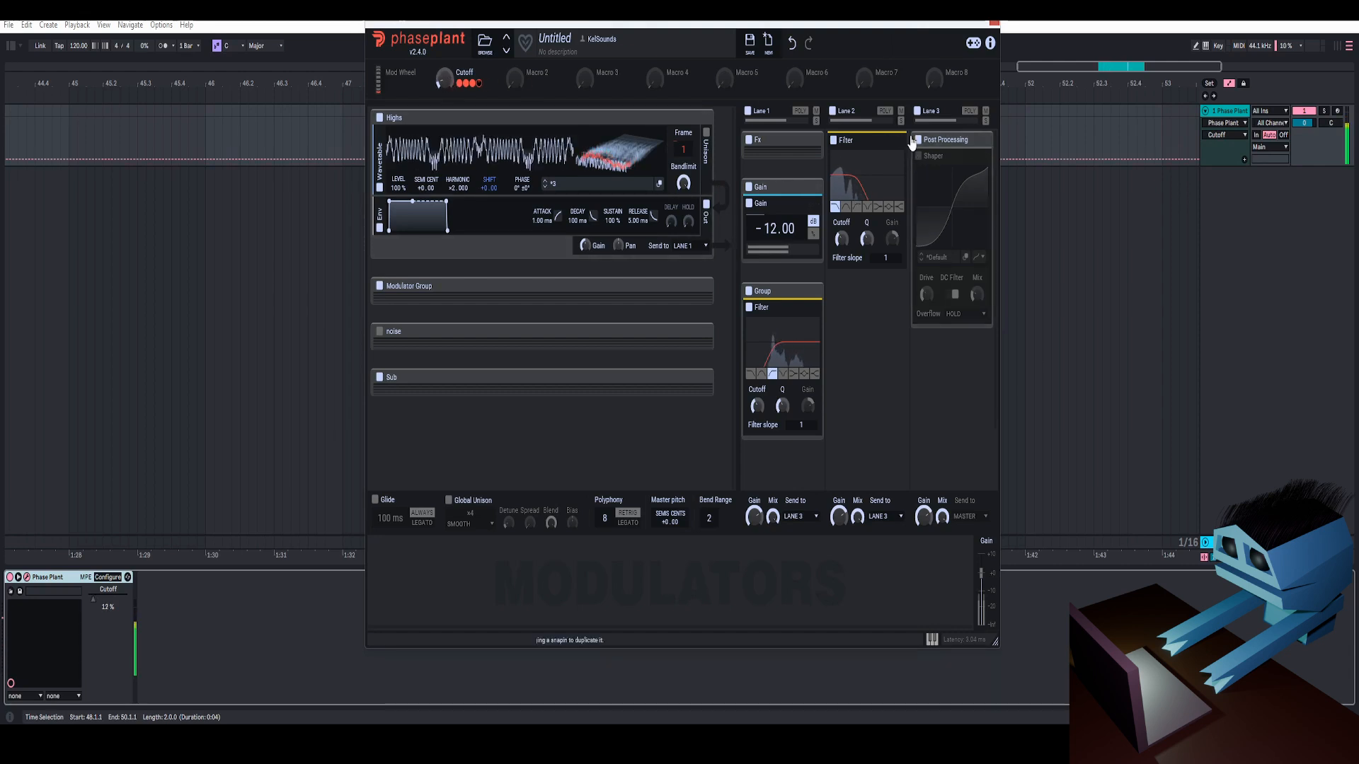
left_click(887, 388)
left_click(832, 390)
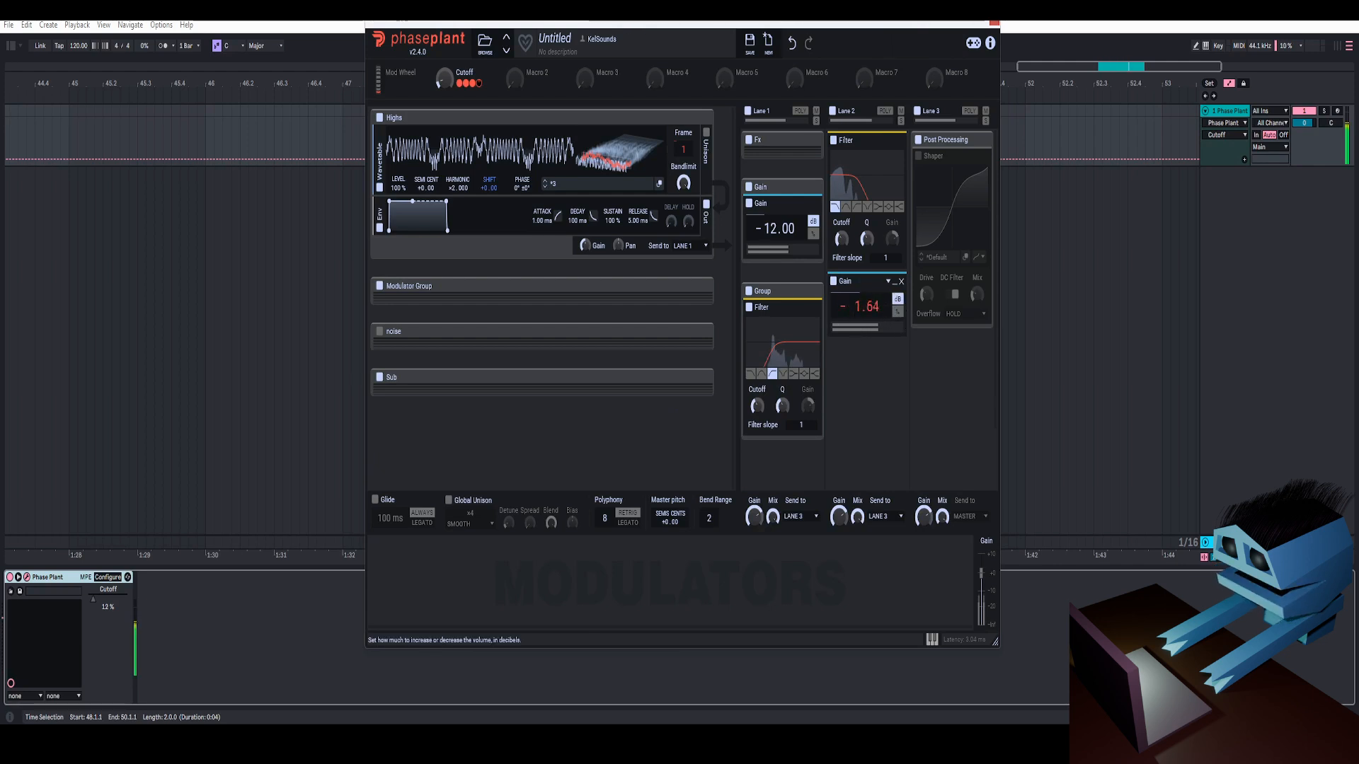
left_click_drag(861, 306, 861, 302)
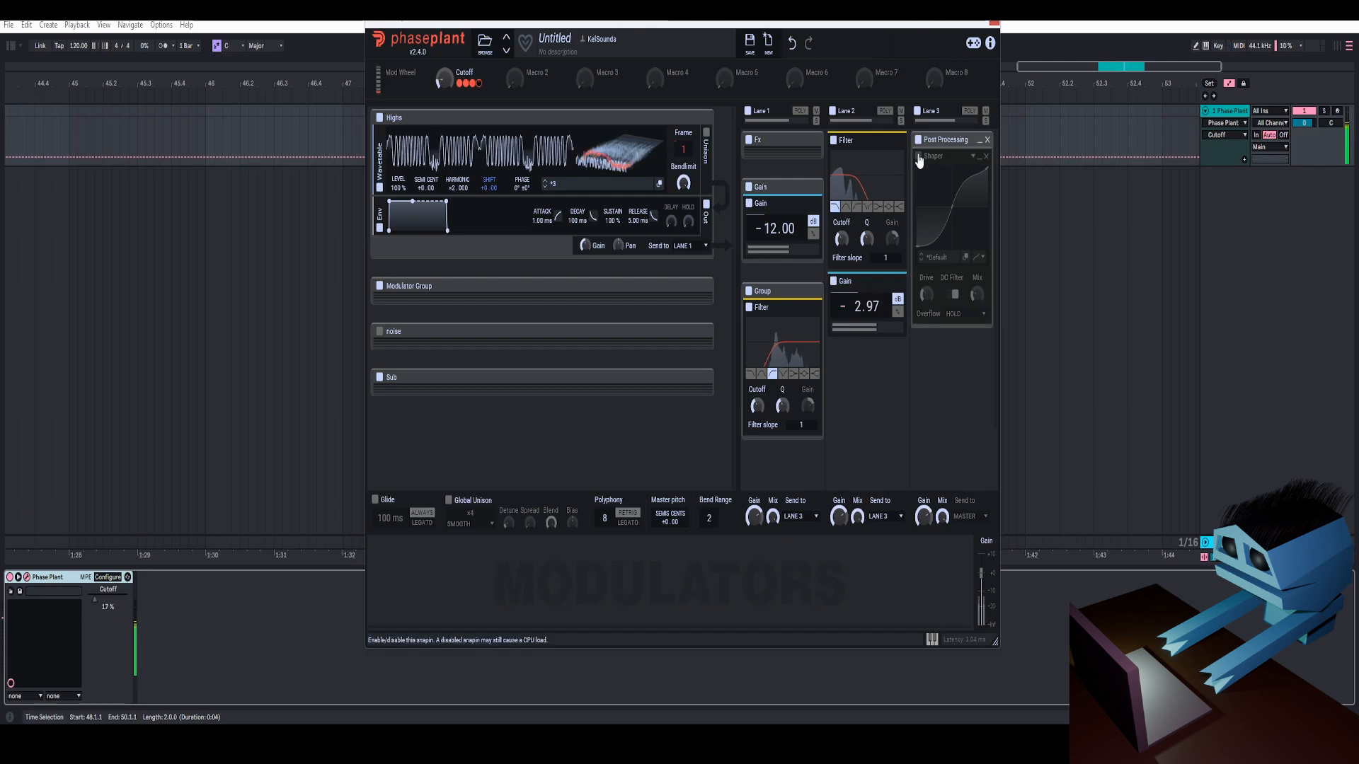
left_click(918, 156)
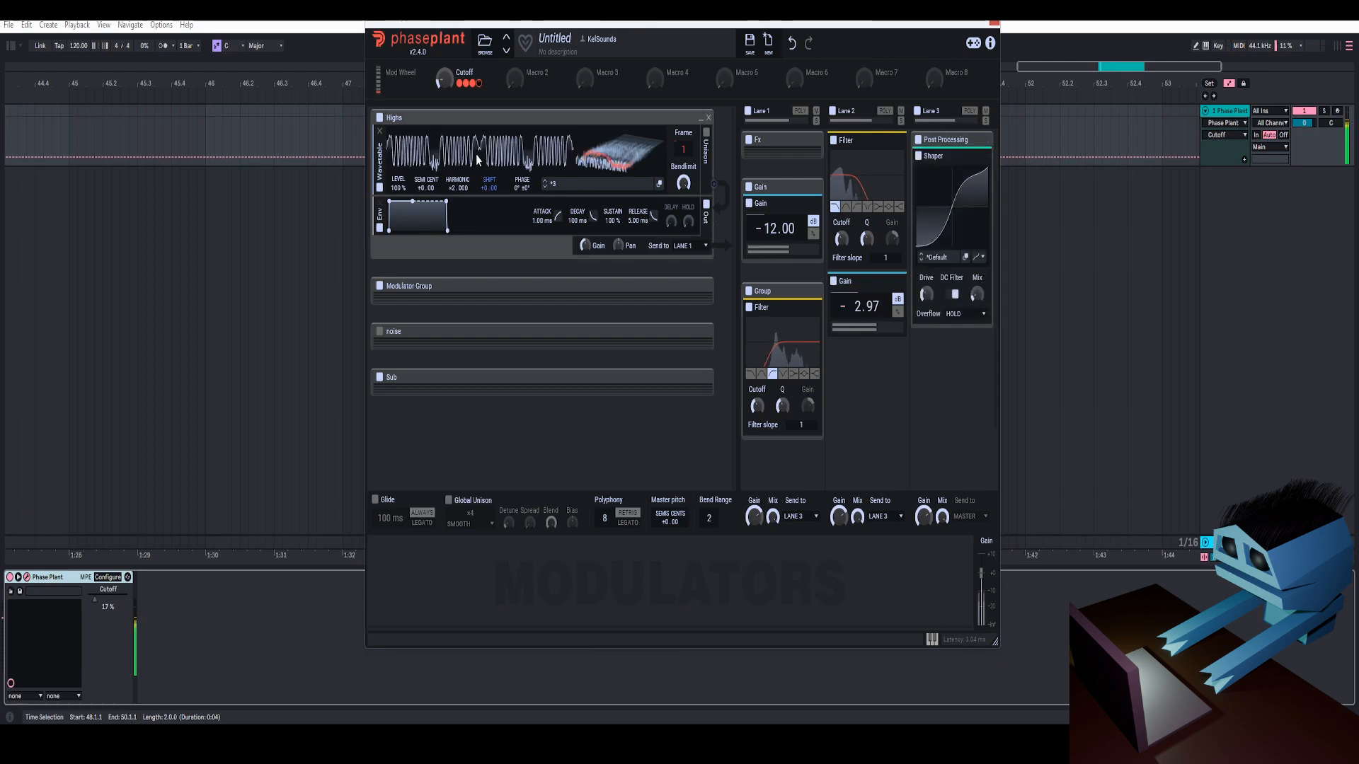
left_click_drag(448, 84, 448, 79)
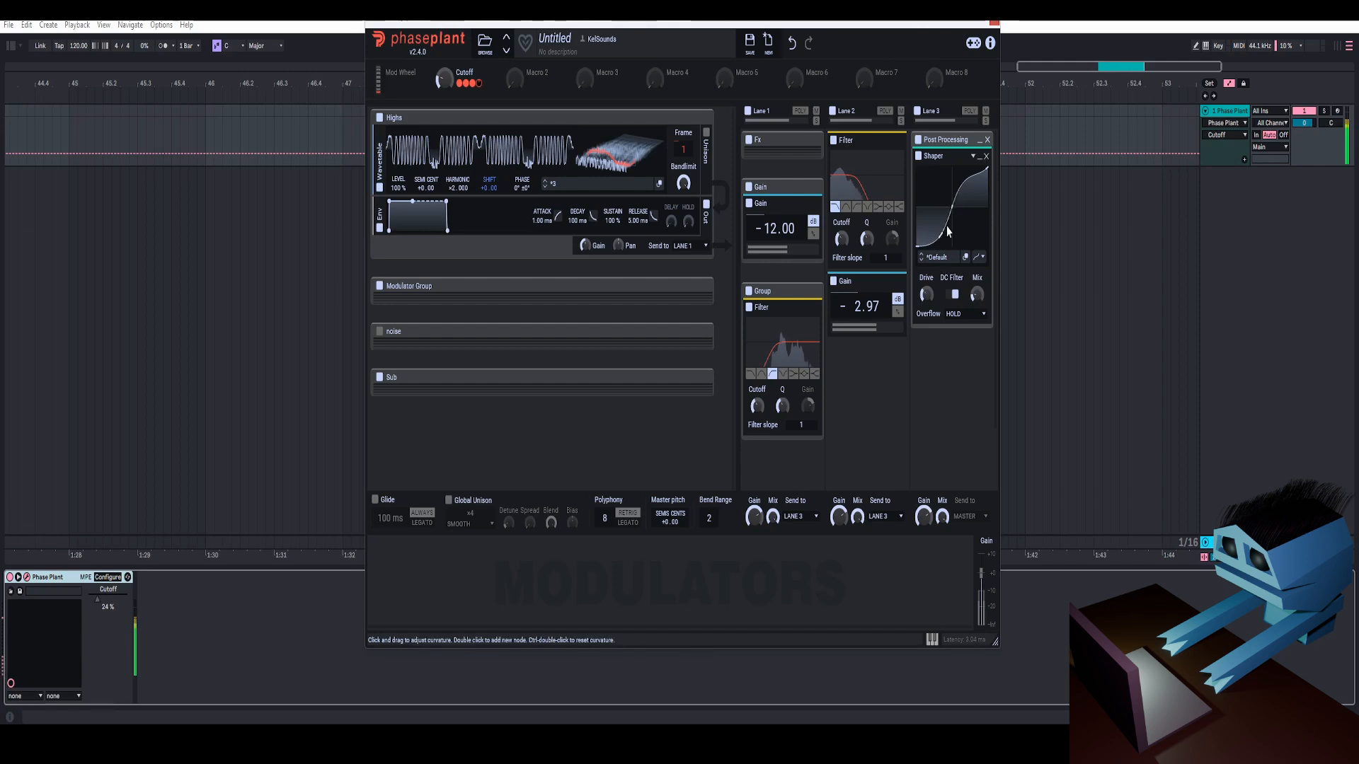
Step: Add a Multipass below the collapsed Shaper in Post Processing, load the Dynamics preset N.O.T.T. and lower its overall Mix
left_click(975, 156)
key("space")
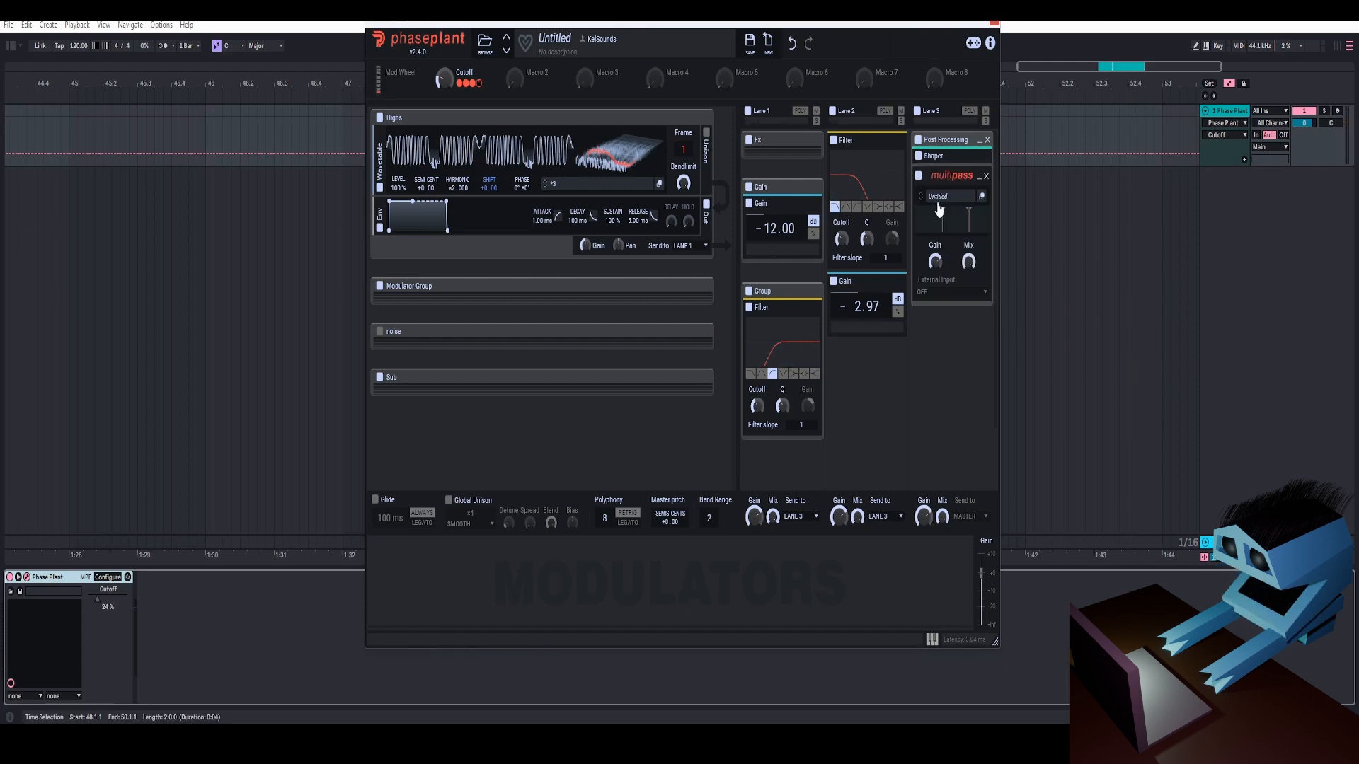
left_click(939, 199)
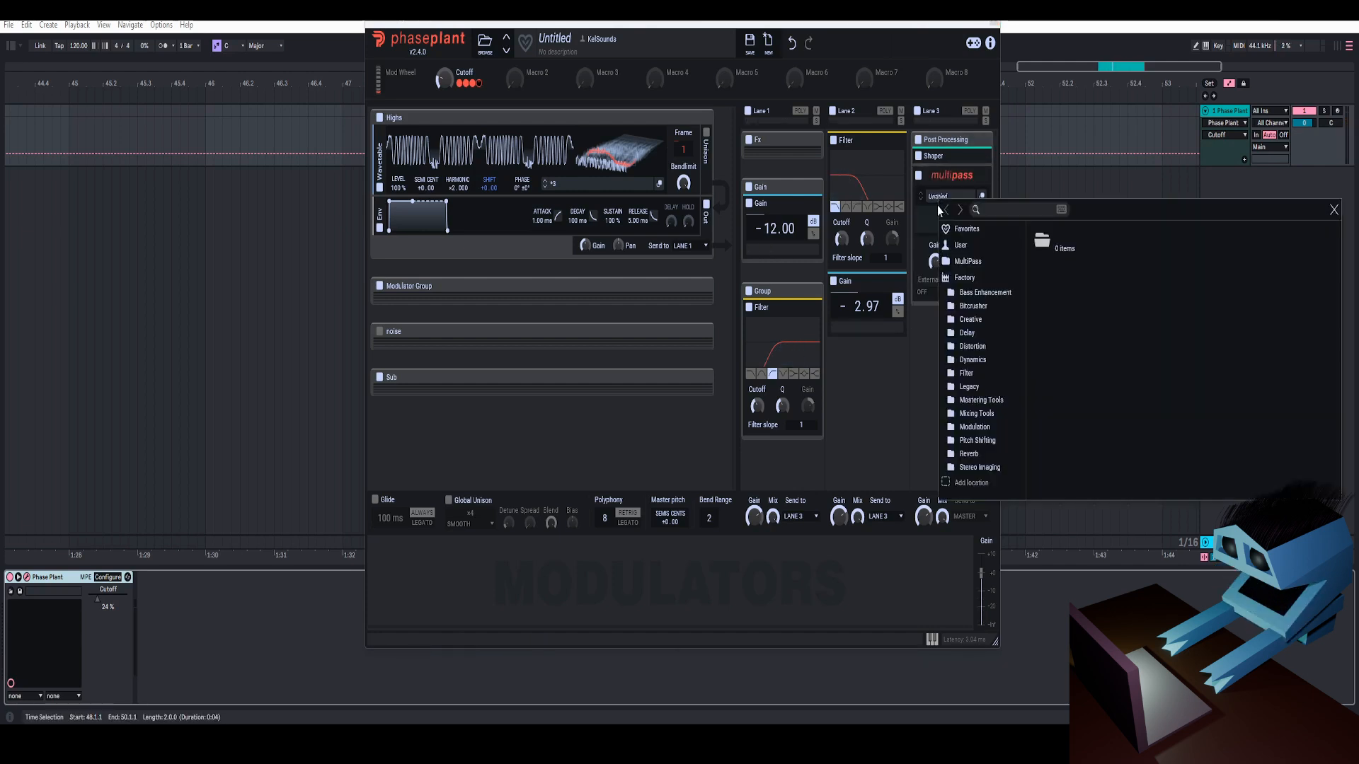
left_click(973, 360)
double_click(1055, 300)
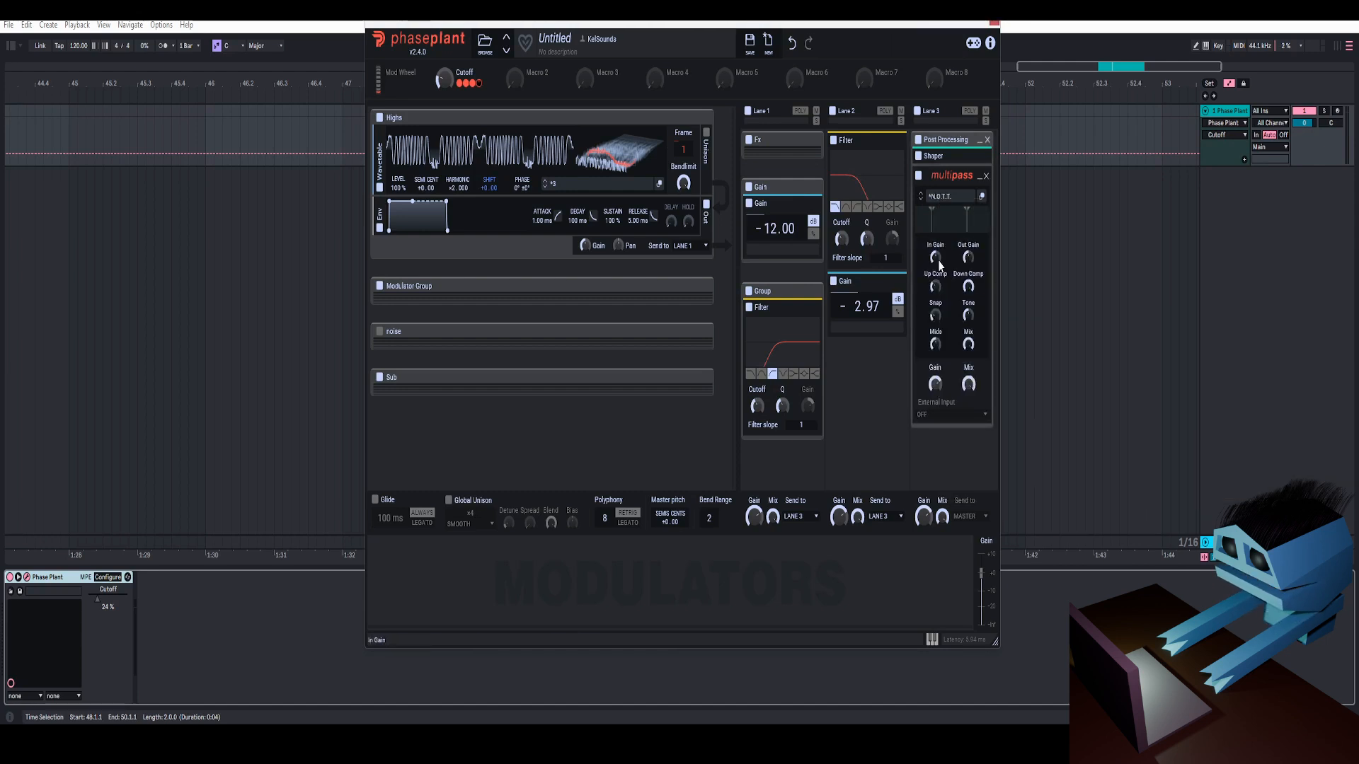
left_click_drag(968, 384, 968, 421)
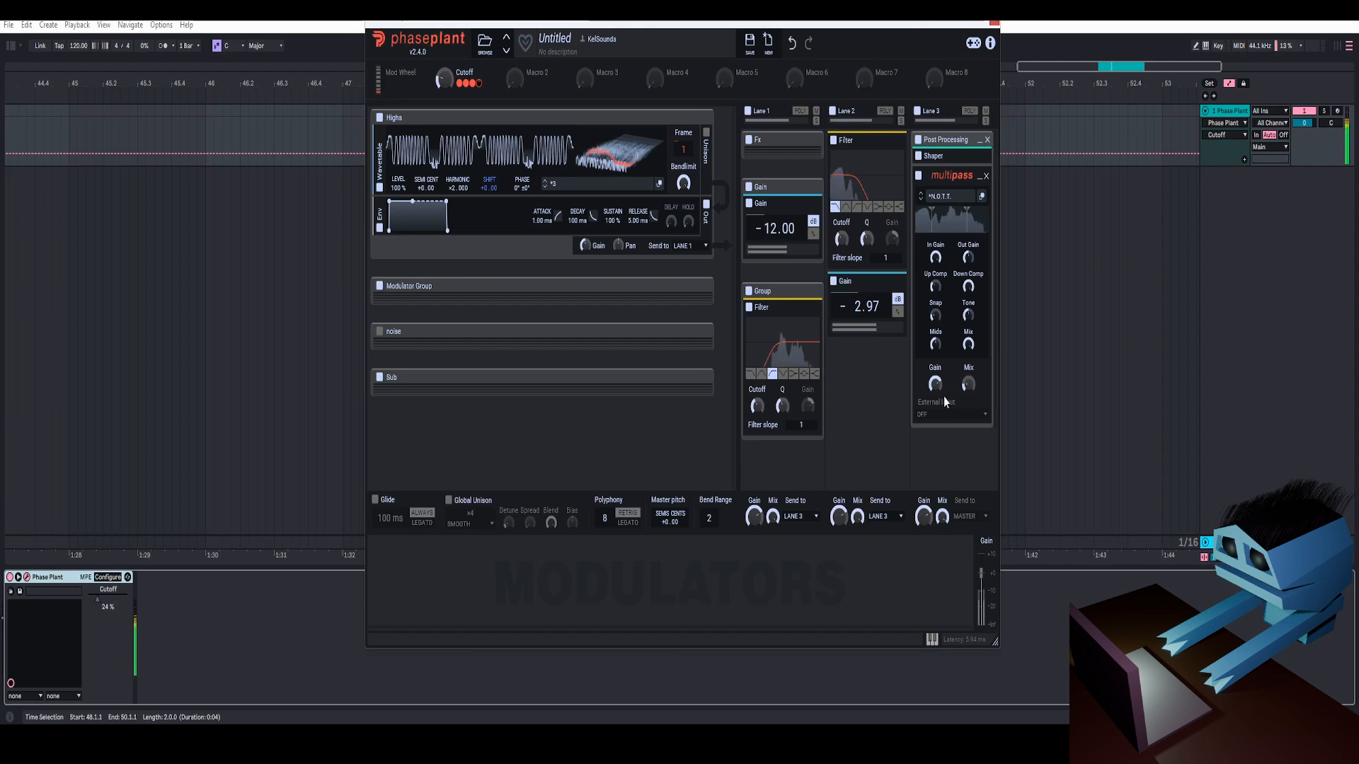
Step: Add an LFO modulator, switch its rate to tempo sync and assign it to the Cutoff macro
left_click(415, 564)
left_click(440, 522)
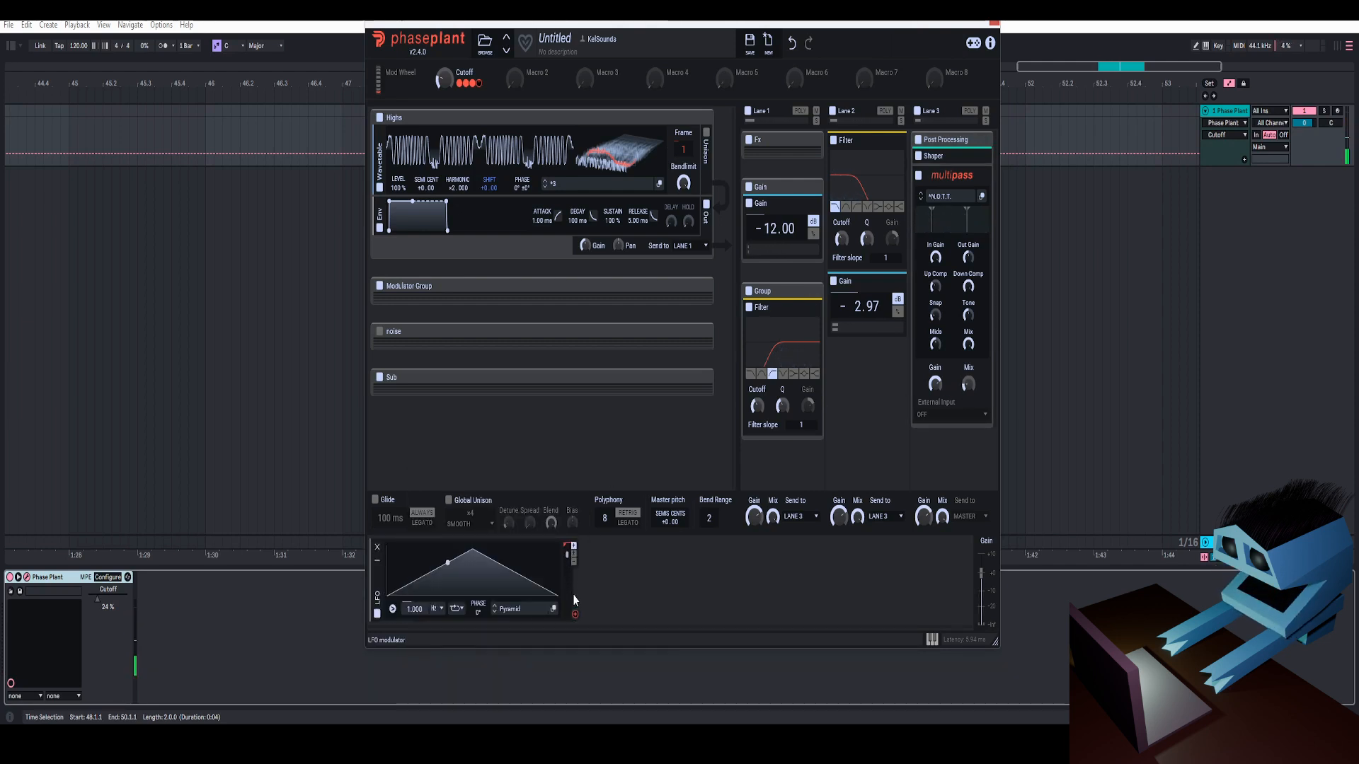
left_click(435, 609)
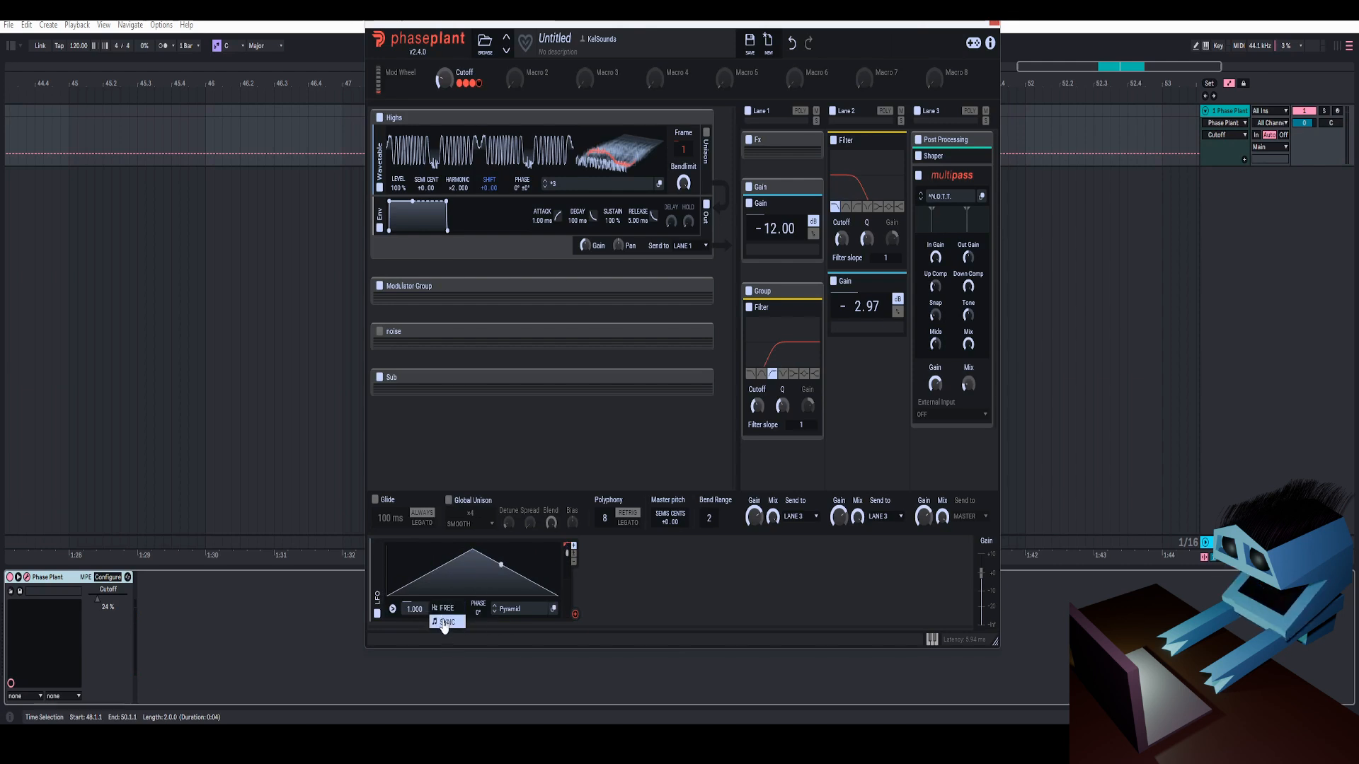
left_click(445, 622)
left_click(575, 614)
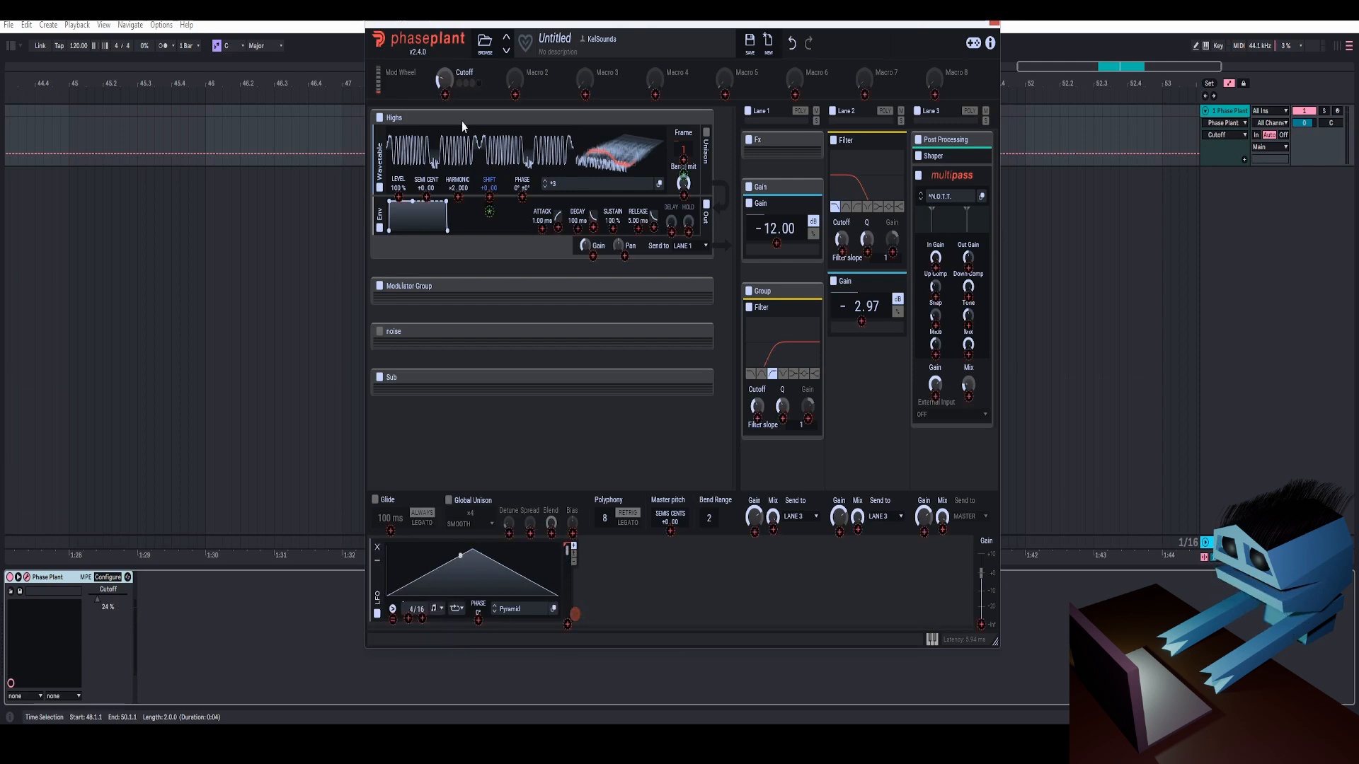
left_click(446, 95)
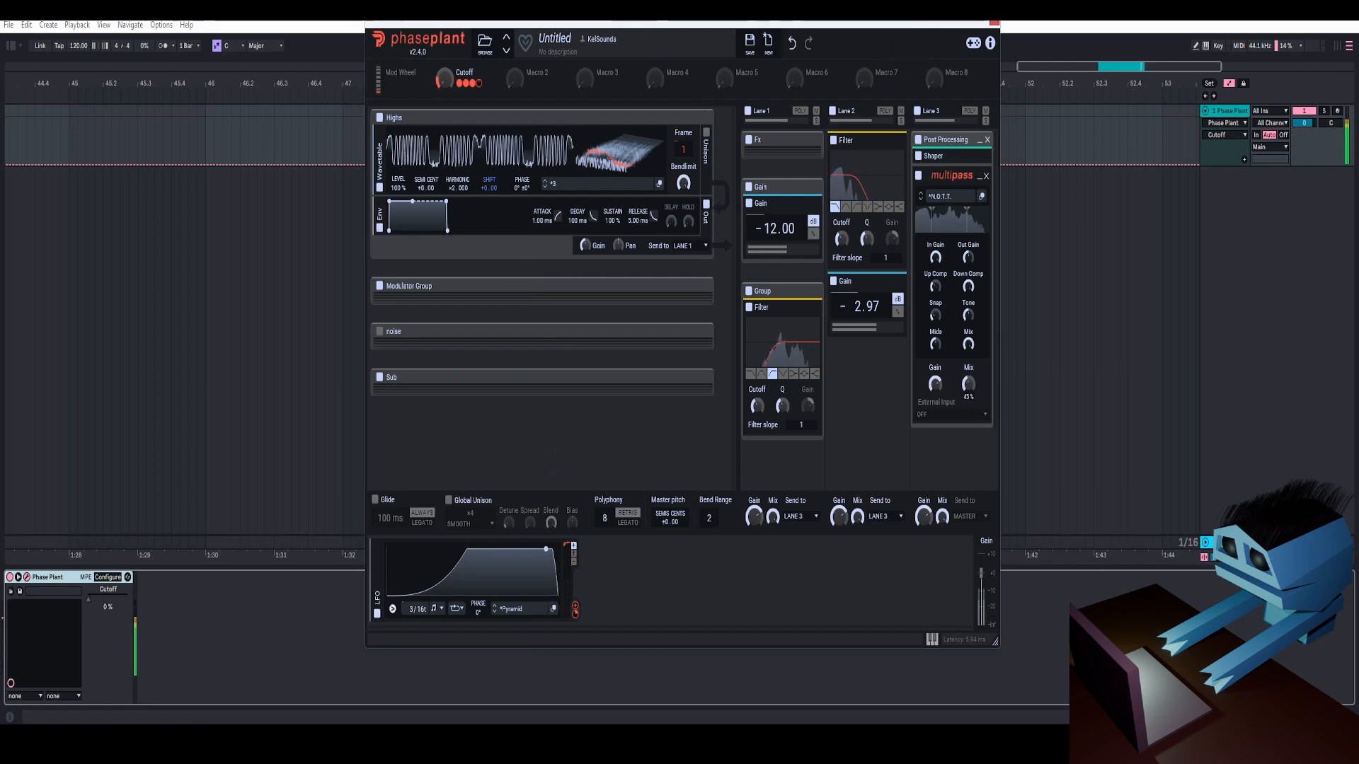
Step: Collapse Multipass and add a Slice EQ below it in the Post Processing group
left_click(980, 180)
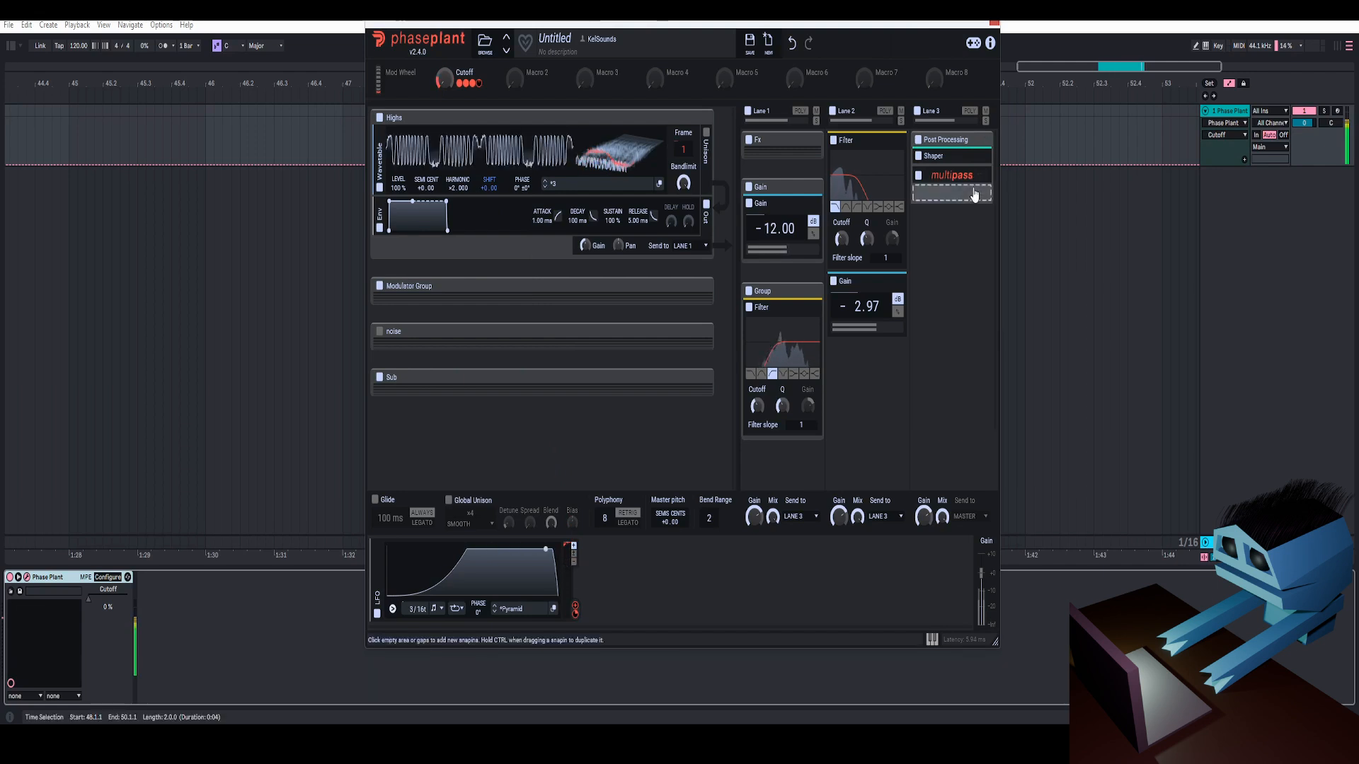
left_click(972, 202)
left_click(968, 317)
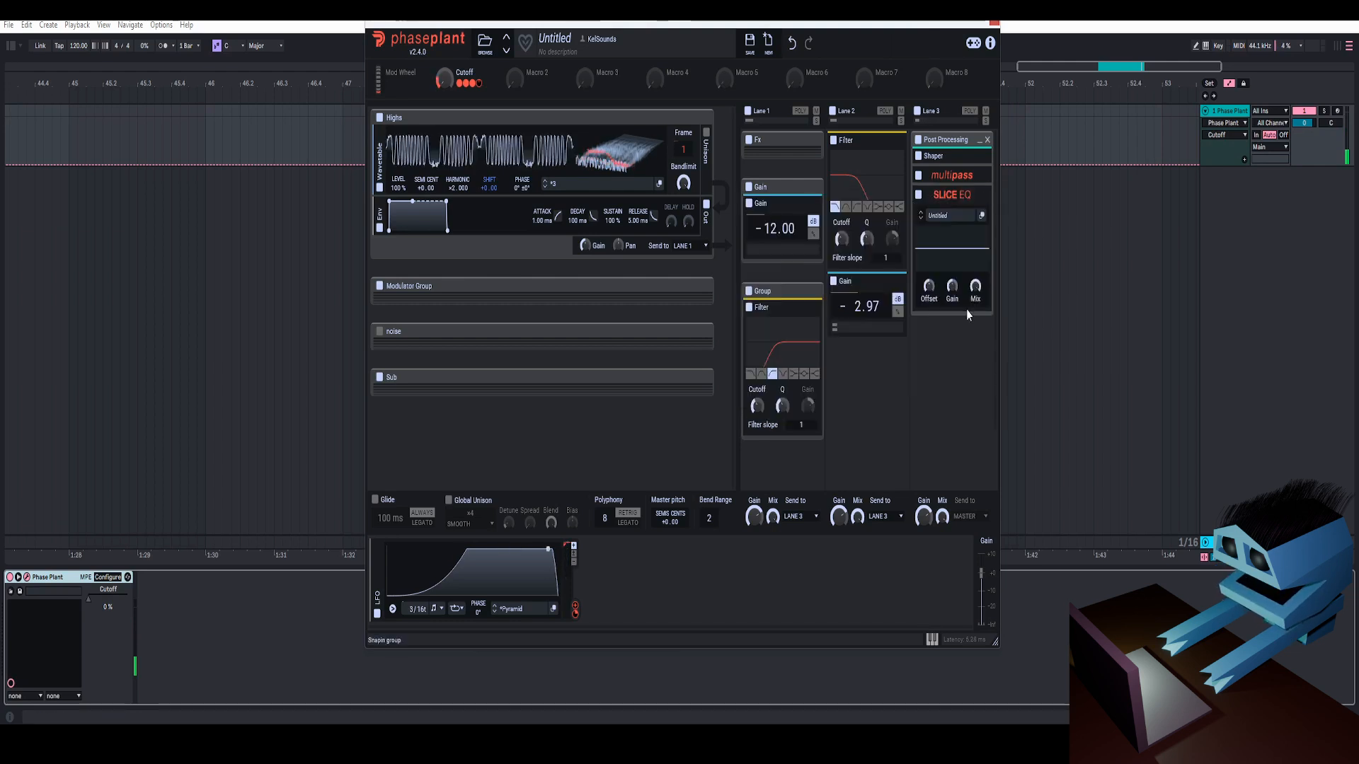
Step: Add an 18 dB/oct low-cut filter at about 32 Hz in the Slice EQ editor, and close the editor
left_click(981, 215)
left_click(517, 173)
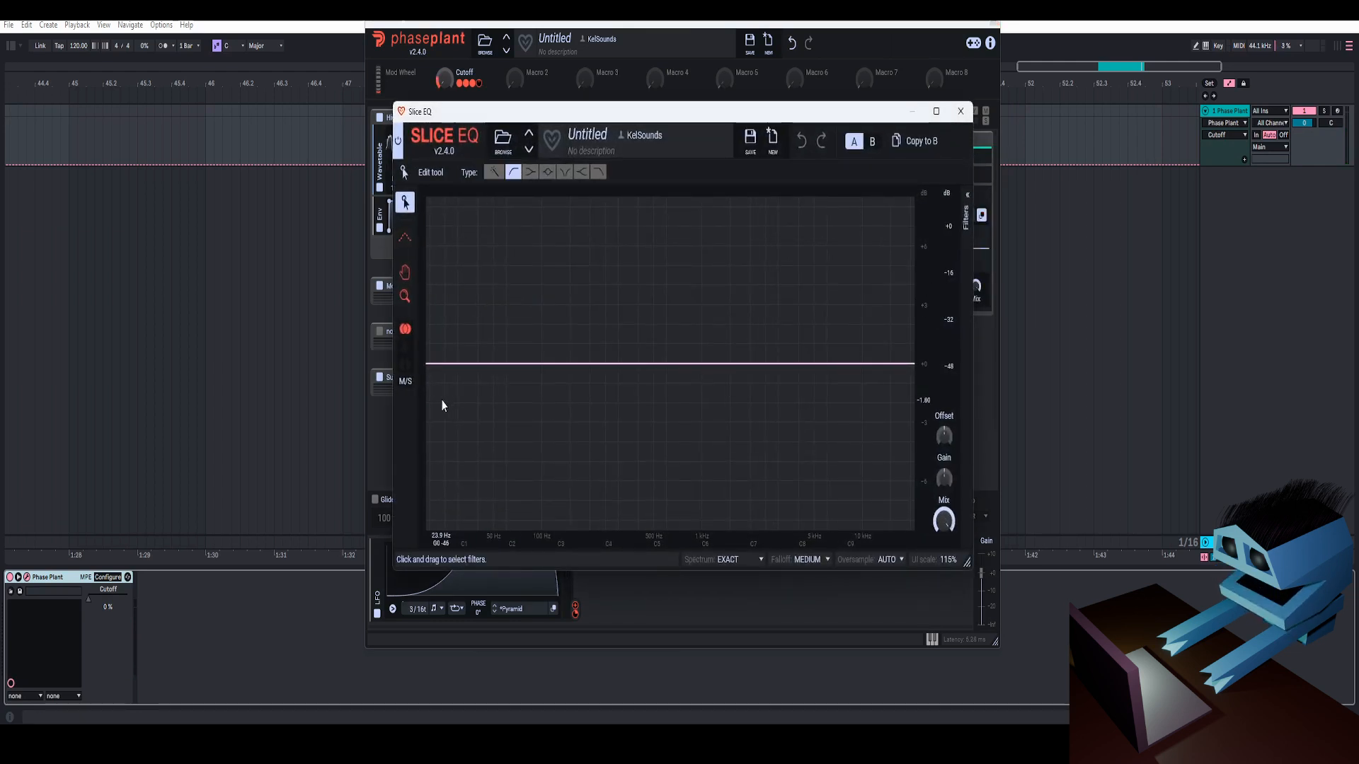
left_click(445, 382)
left_click_drag(885, 251, 885, 244)
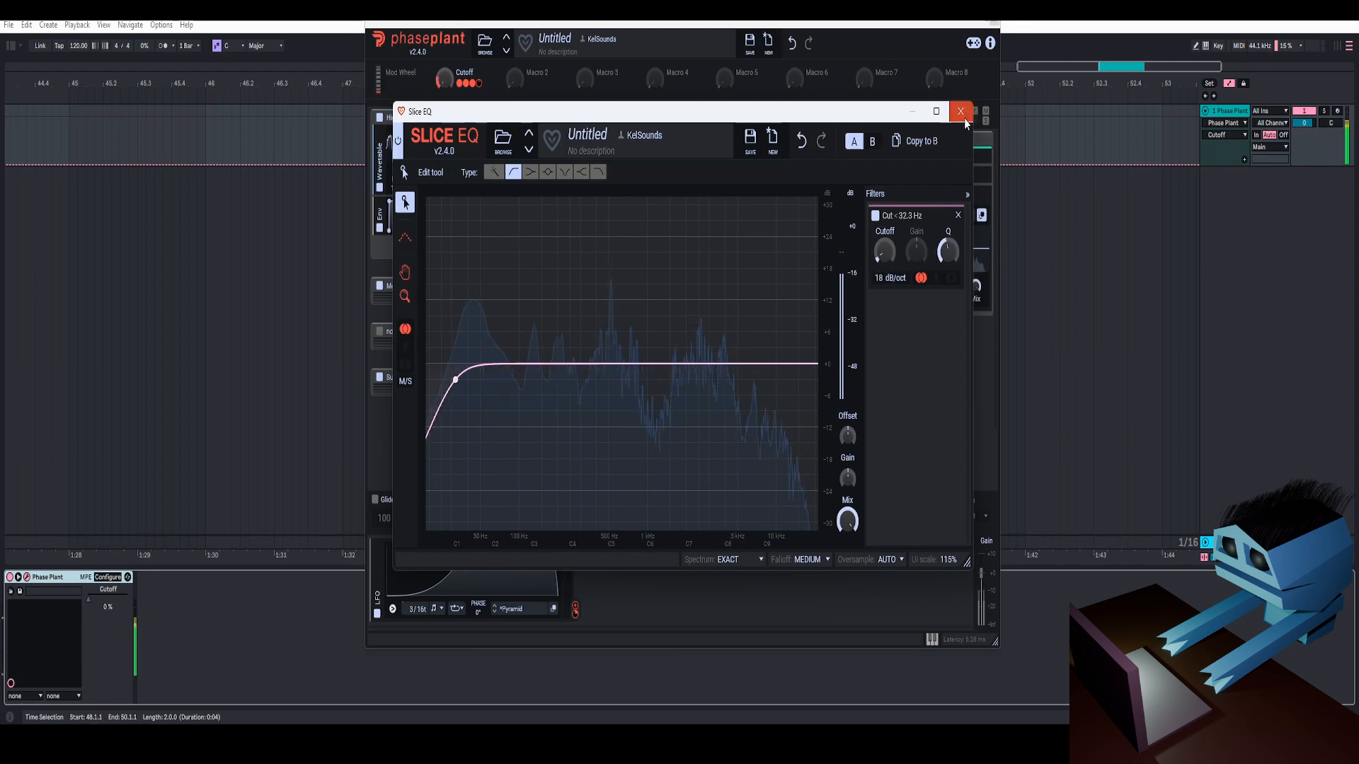
left_click(961, 111)
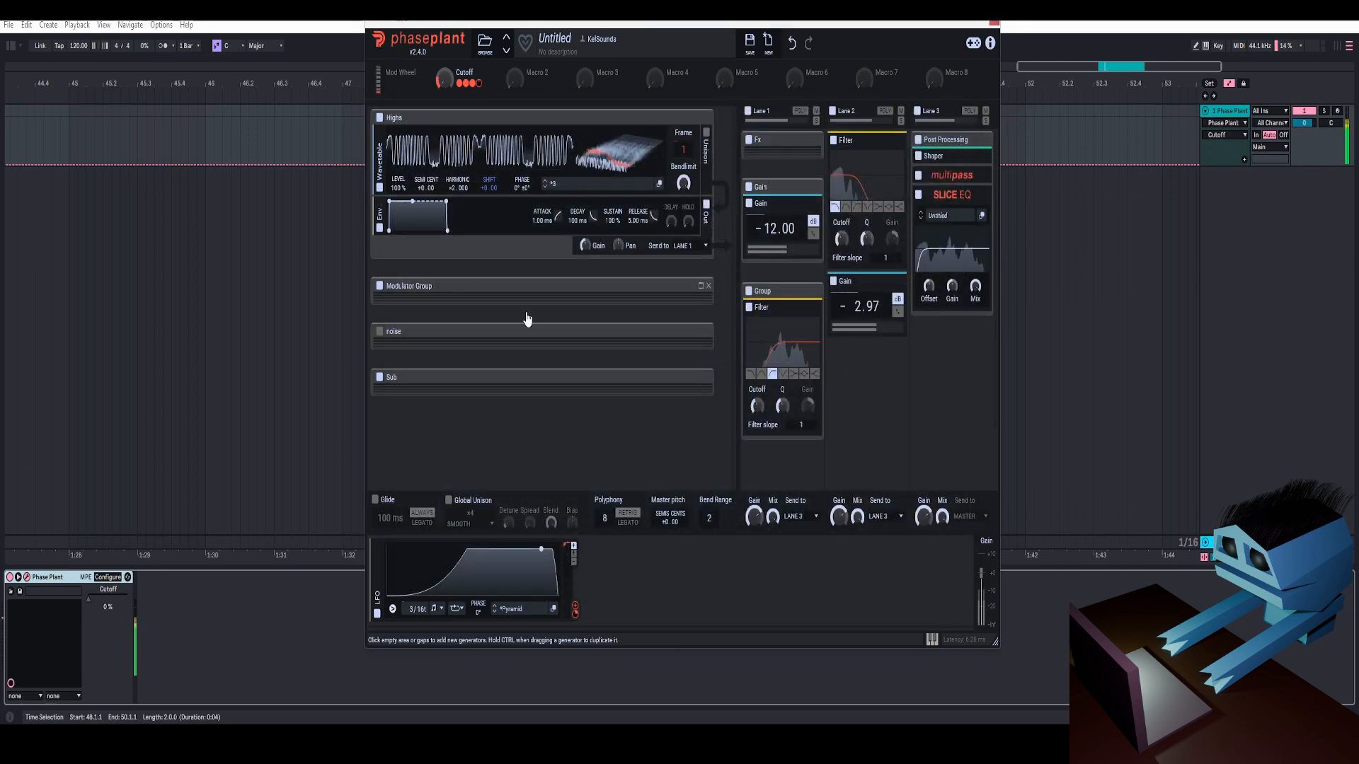
Step: Expand the noise generator group
left_click(701, 332)
left_click(625, 602)
left_click(643, 513)
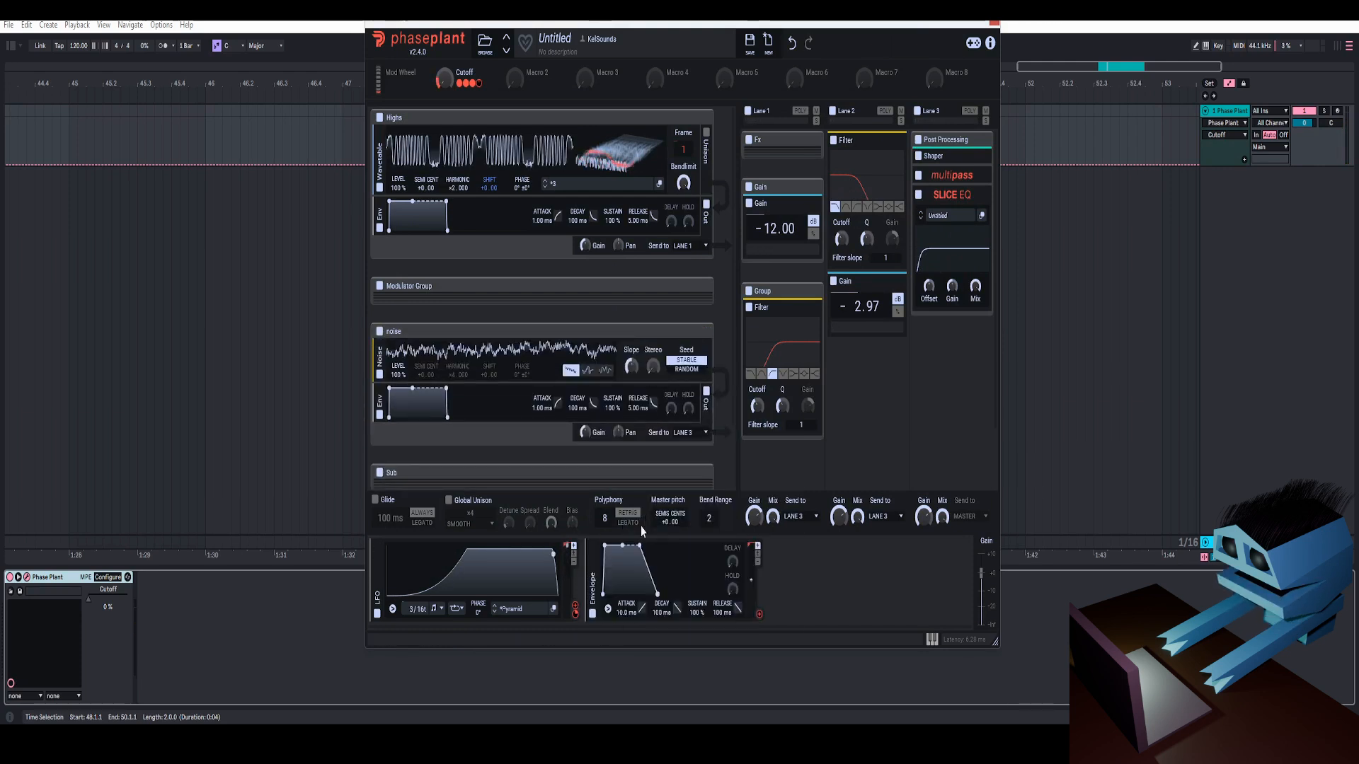
left_click(592, 556)
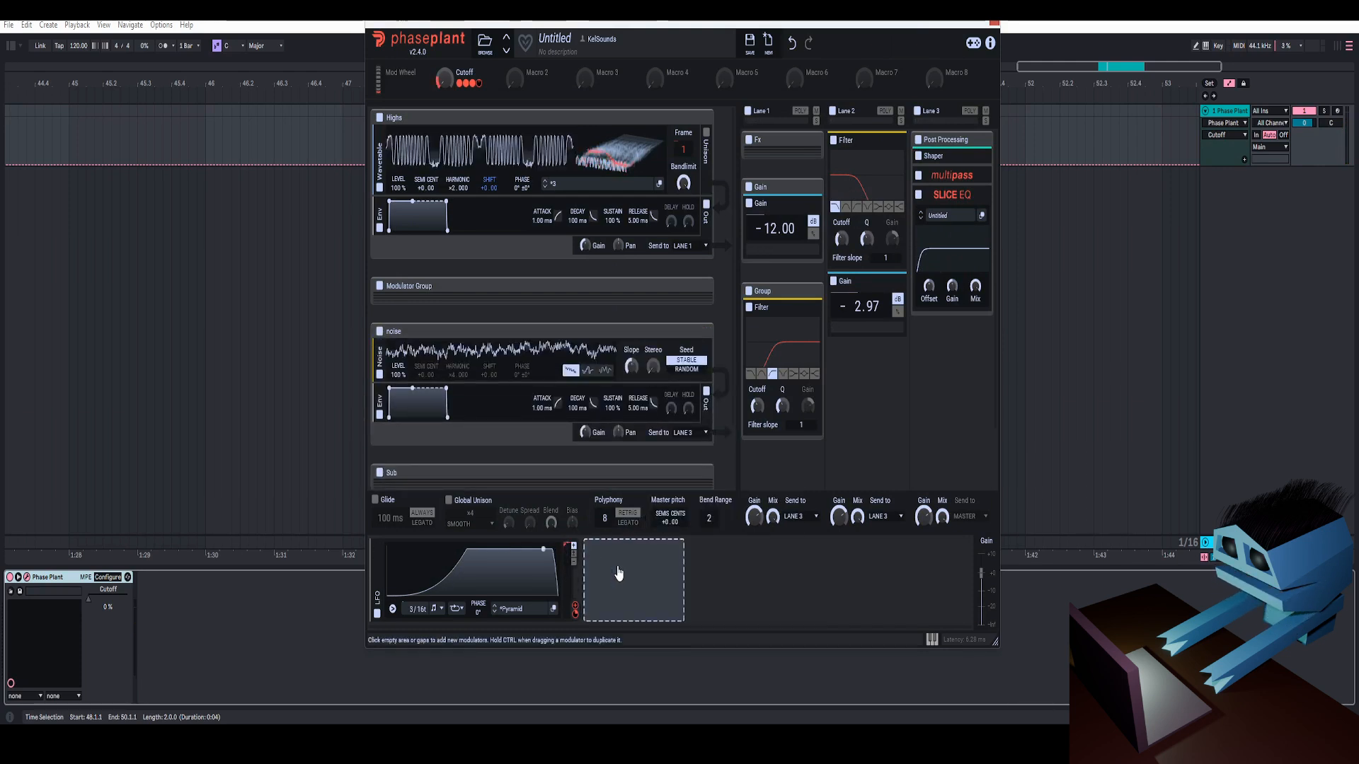
Step: Add a second LFO at 100 Hz and insert a Mix module between the Noise generator and its envelope in the noise group
left_click(623, 572)
left_click(646, 522)
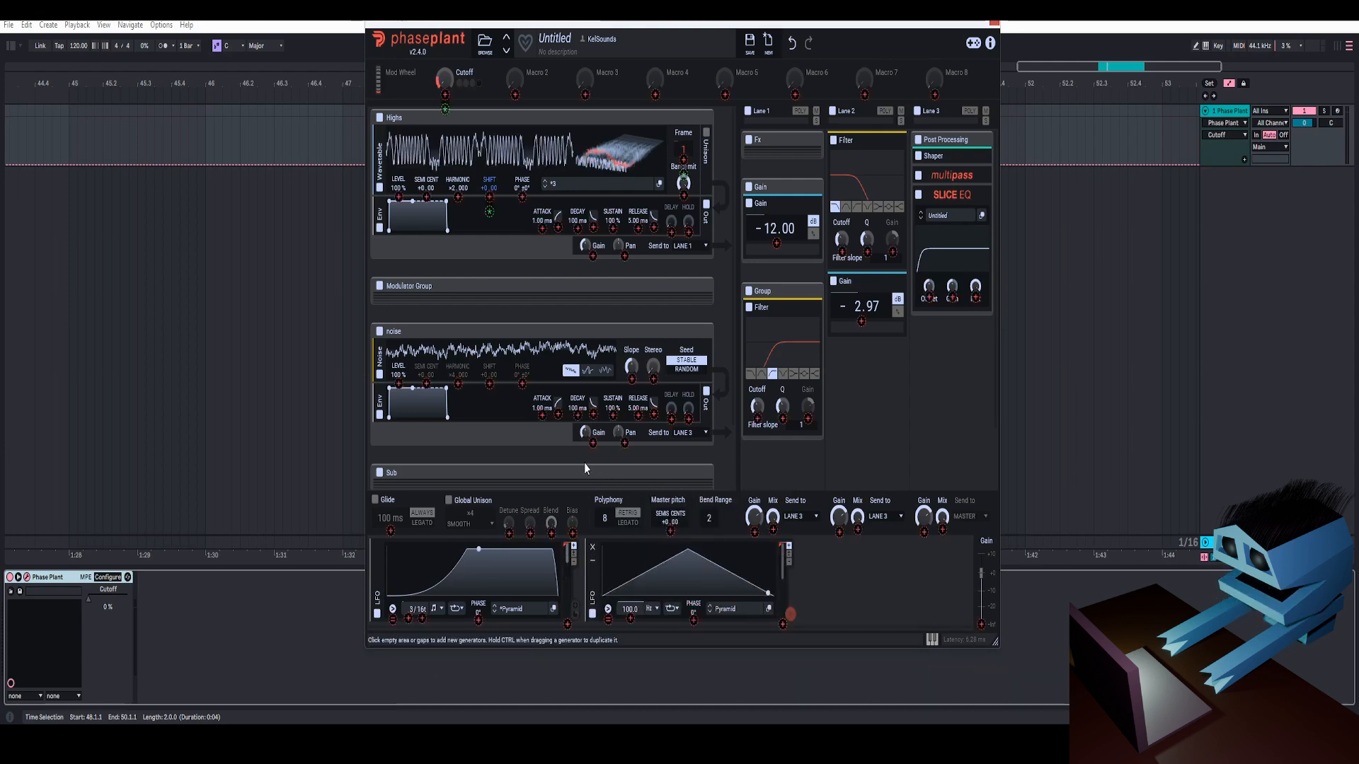
scroll(580, 308, "down", 2)
left_click(584, 306)
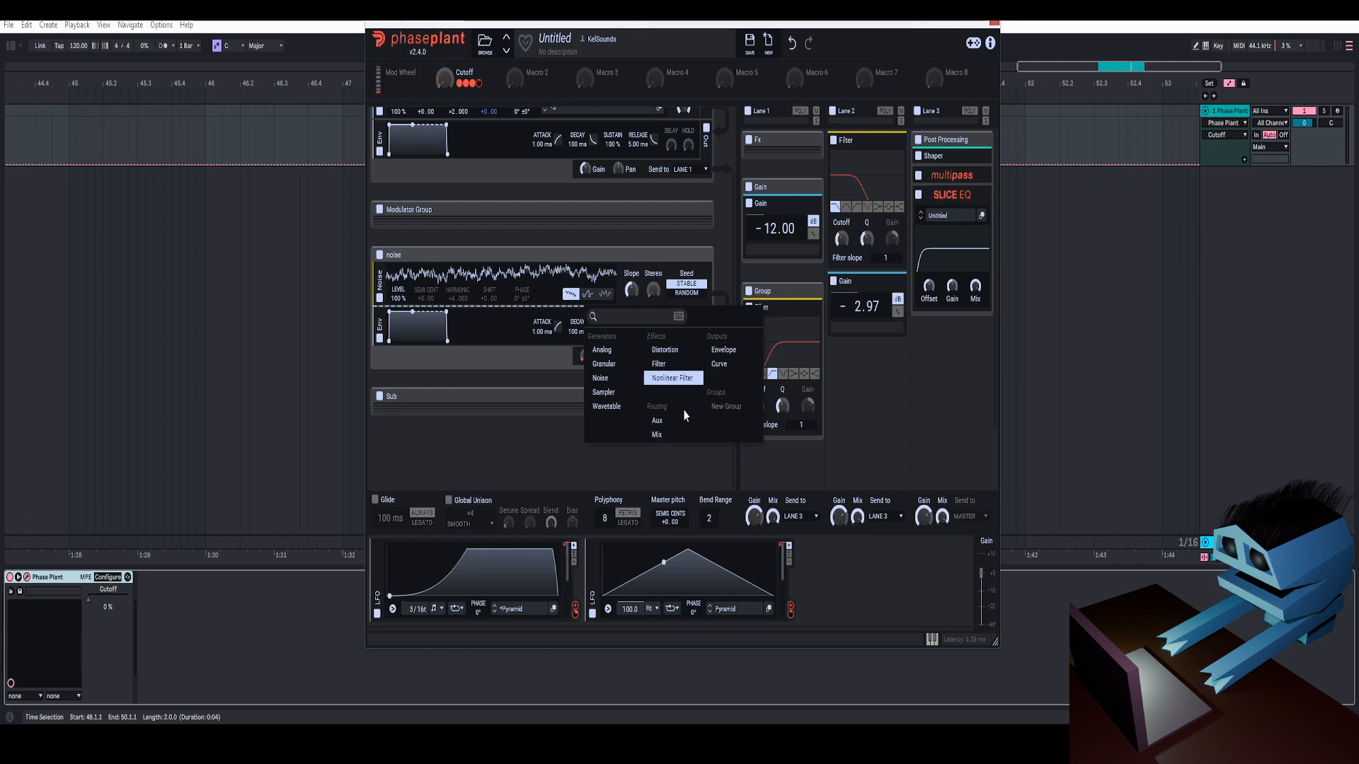
left_click(657, 435)
Step: Remove the modulation from the noise group's Gain and assign the 100 Hz LFO to the Mix module's Level at about 2%
double_click(594, 409)
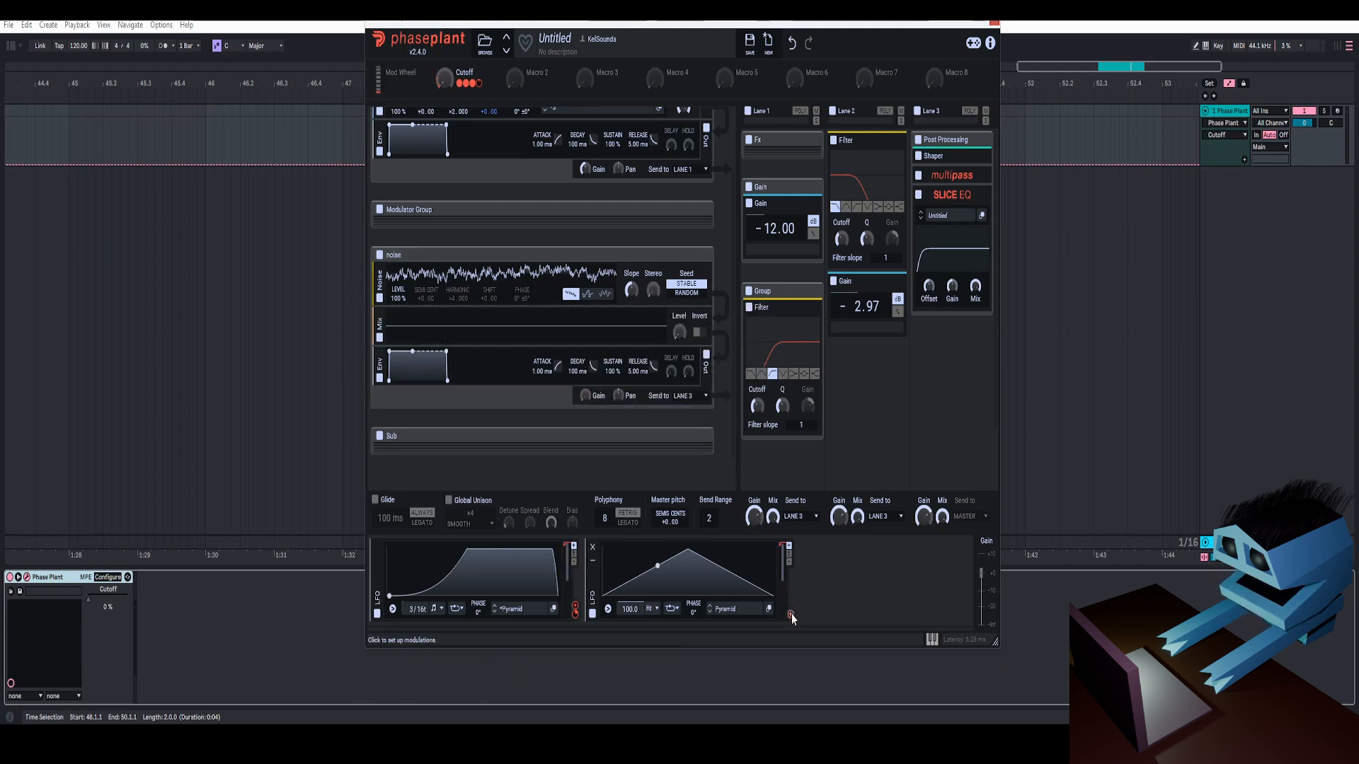
left_click_drag(791, 614, 682, 347)
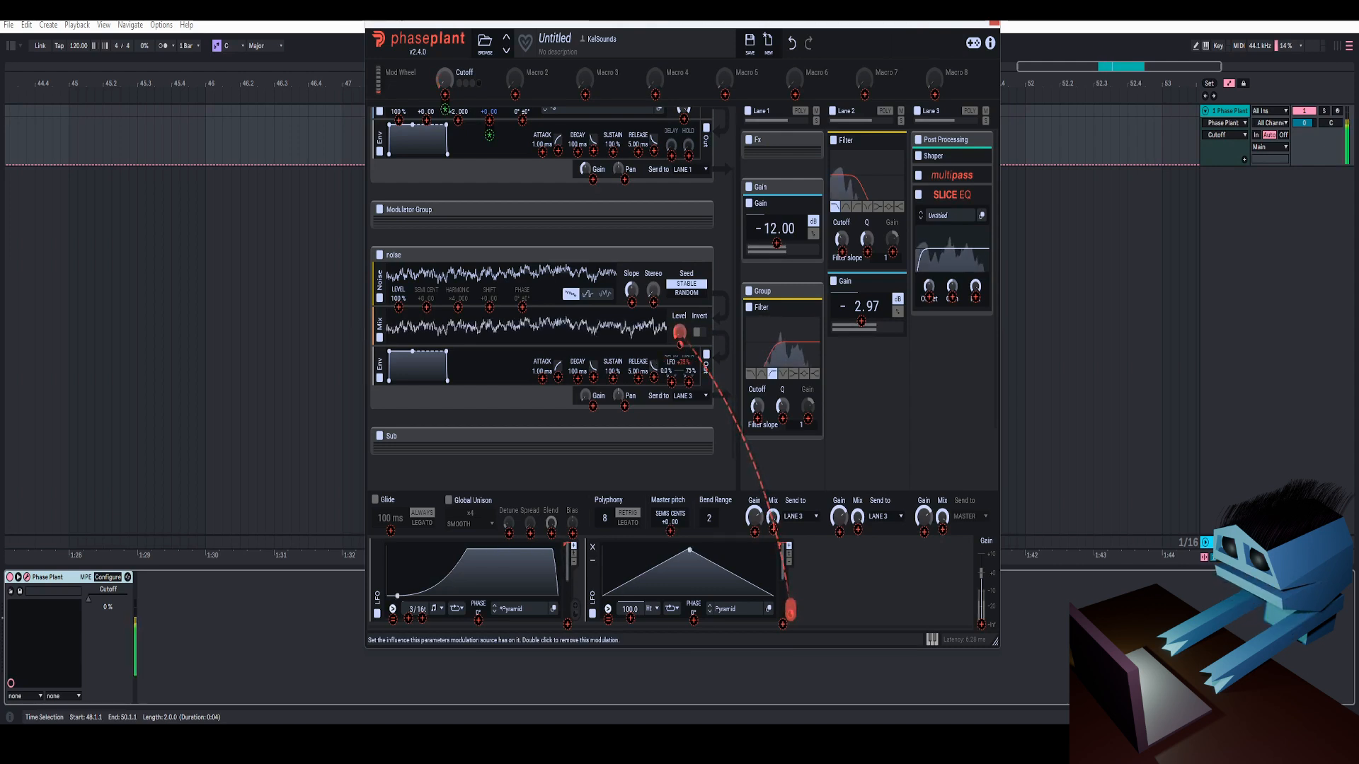
double_click(585, 394)
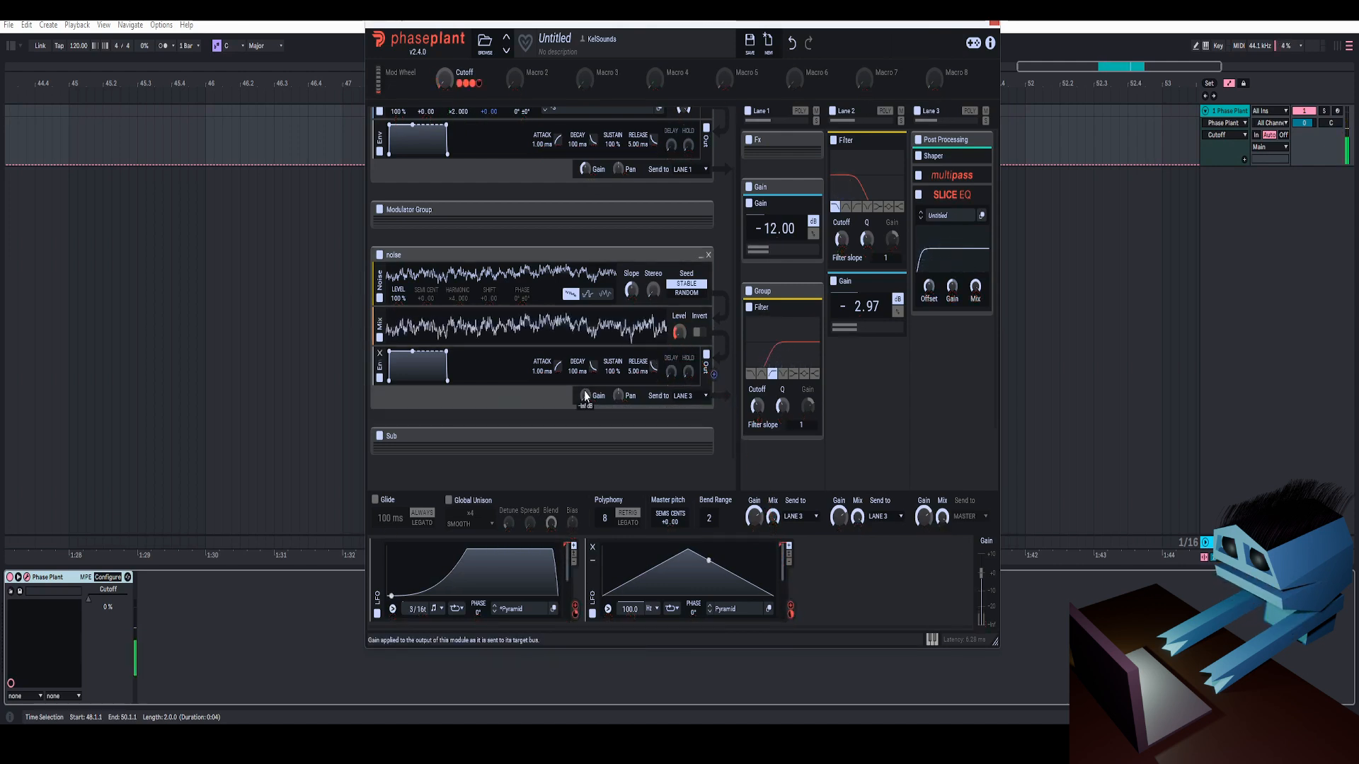
left_click_drag(680, 345, 680, 400)
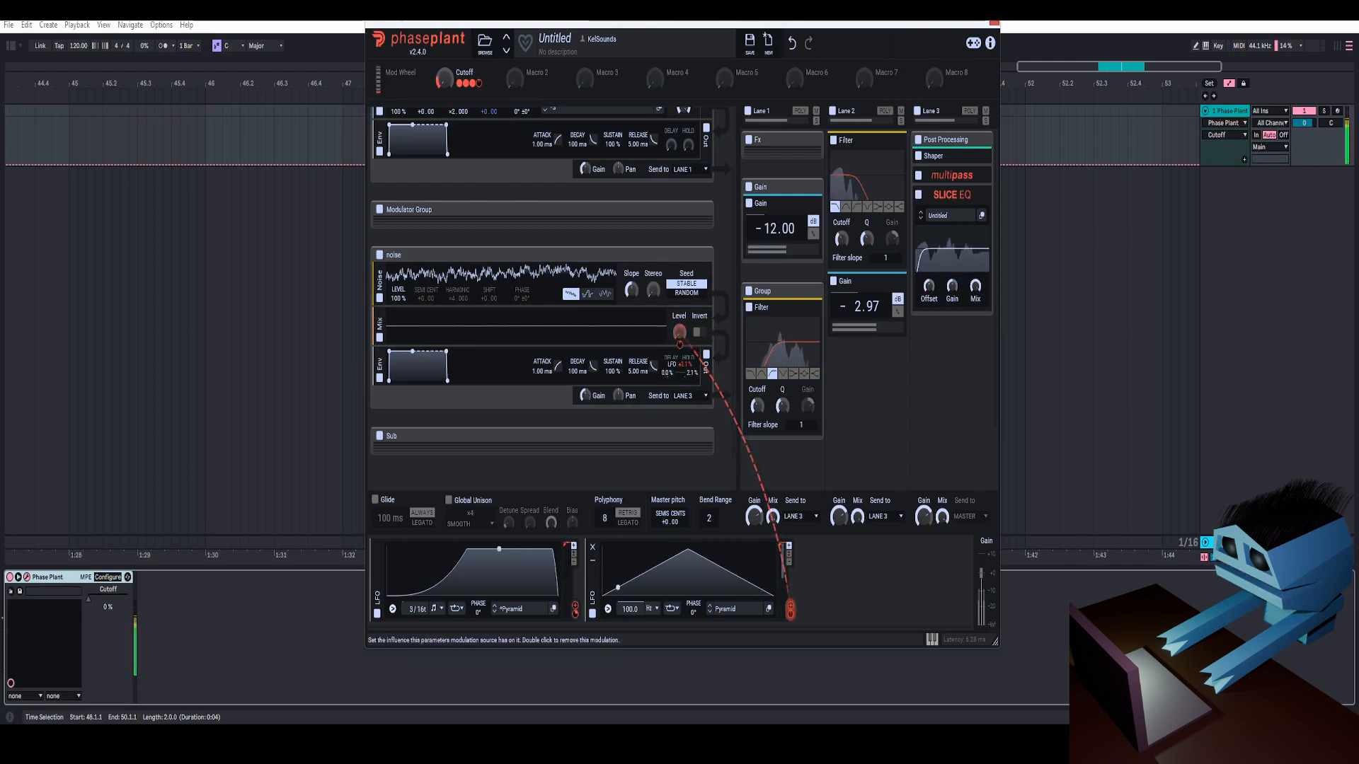
left_click_drag(679, 344, 679, 342)
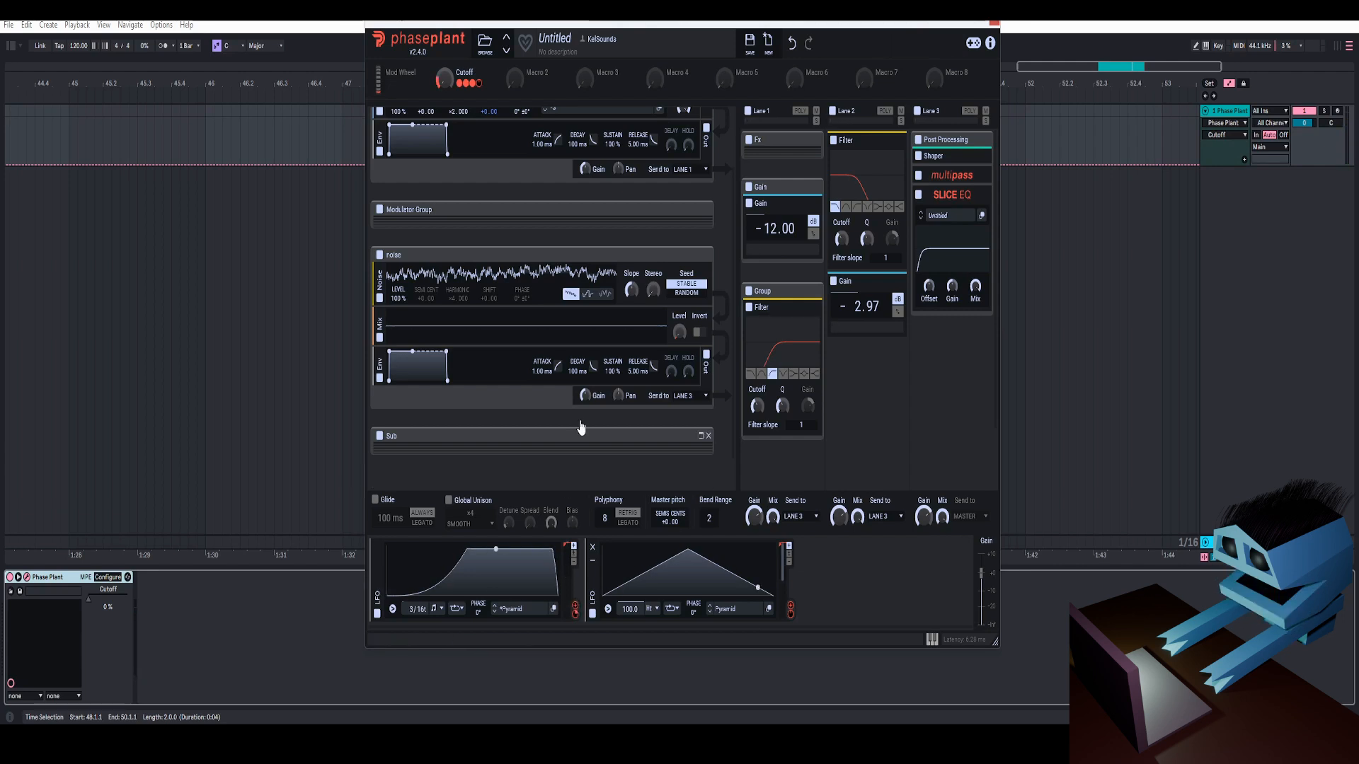
Step: Assign the tempo-synced LFO to the noise group's Gain at about 22% and fine-tune the modulation amount on the Mix Level
right_click(584, 396)
left_click_drag(593, 406, 593, 393)
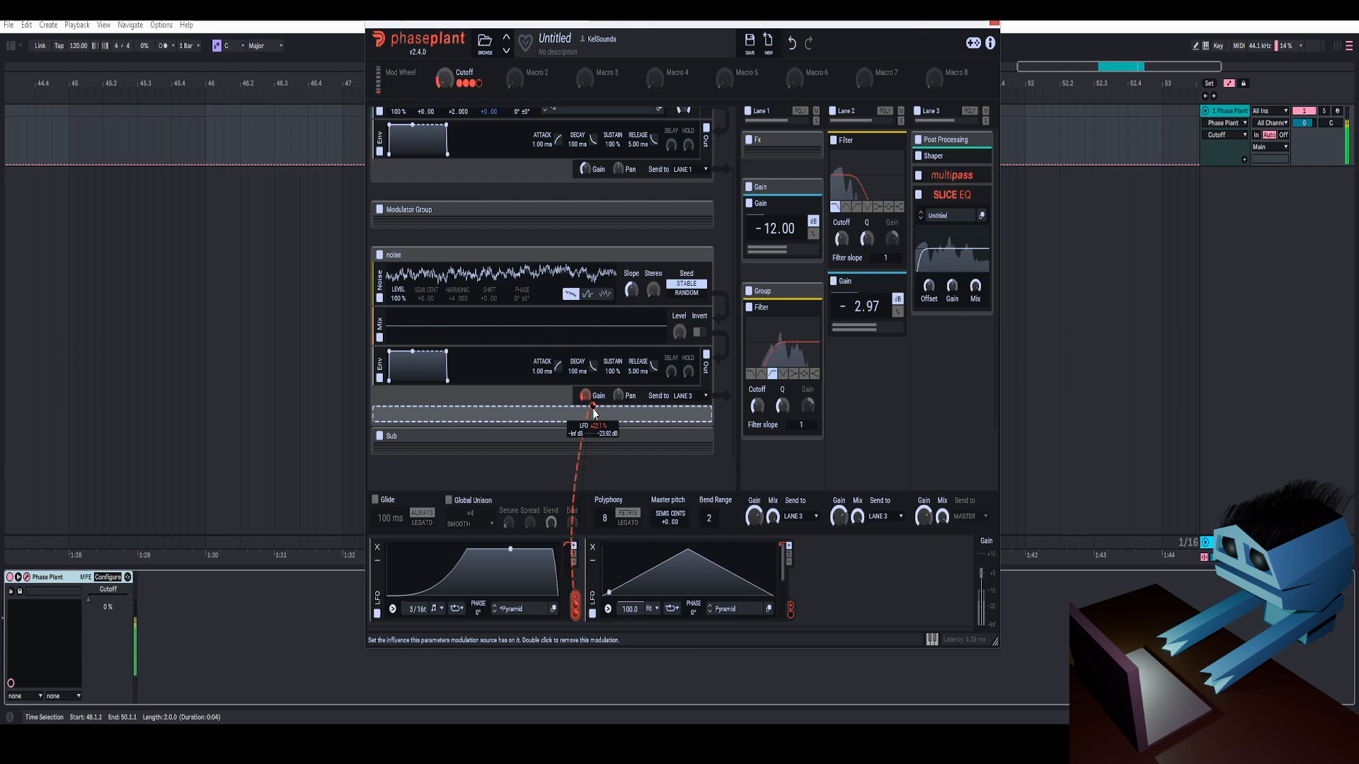
left_click_drag(593, 413, 593, 412)
left_click_drag(680, 344, 683, 350)
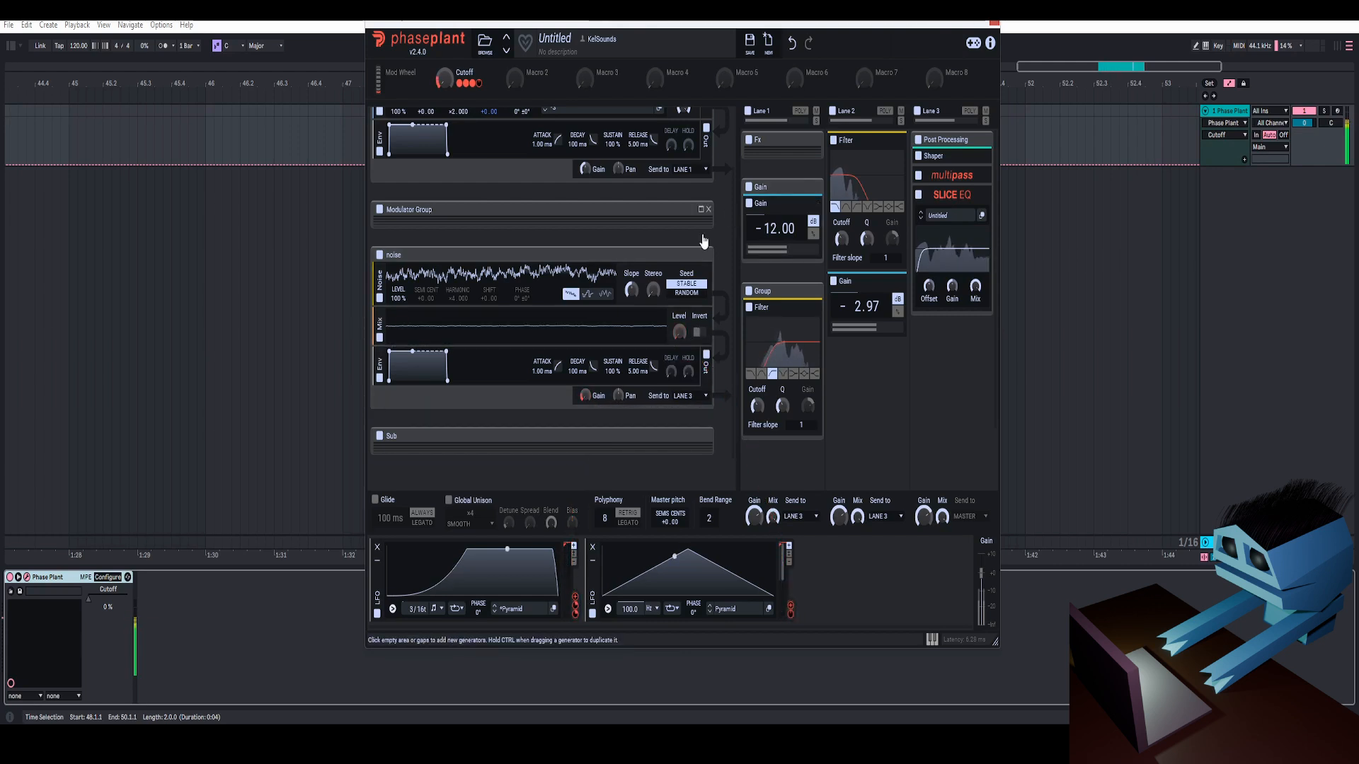
Step: Shift the Slice EQ peak filter to about 250 Hz and deepen its cut to about -20.8 dB
left_click(982, 215)
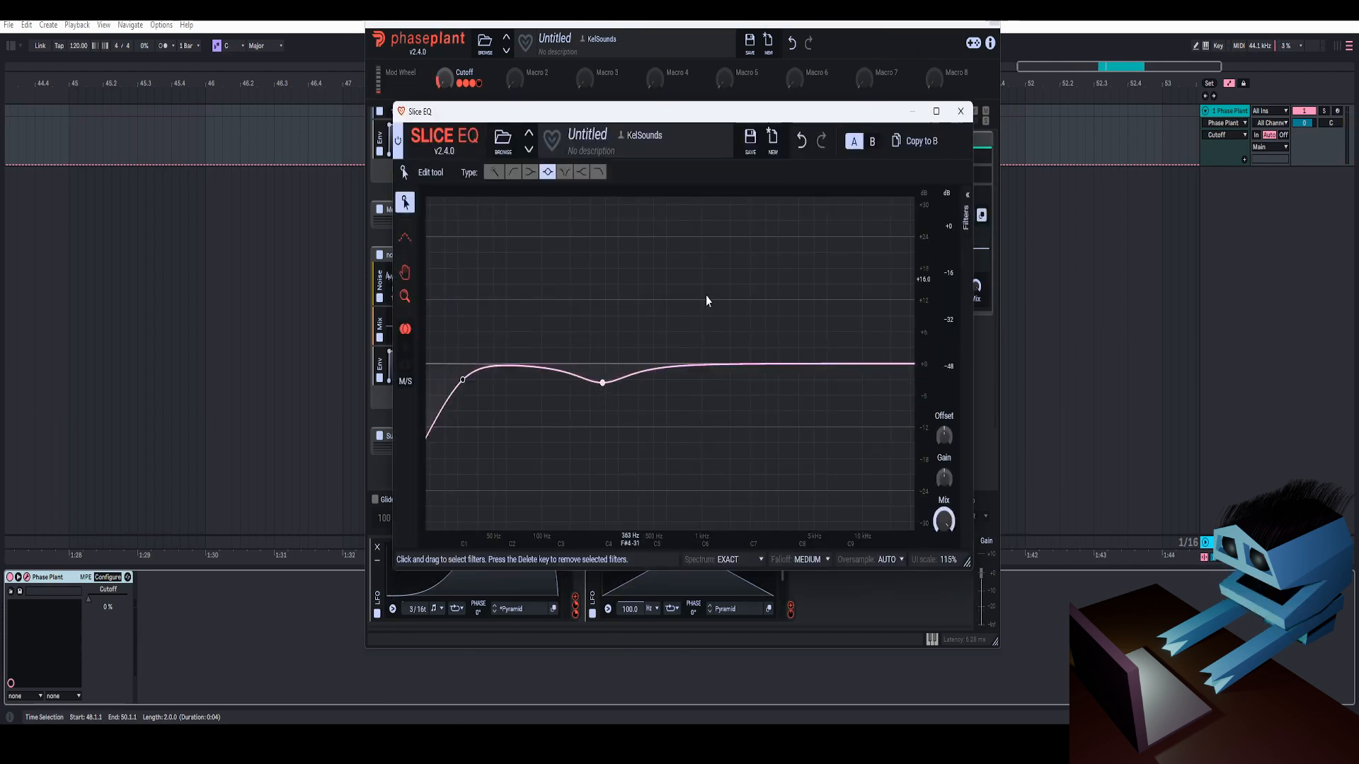
left_click(967, 205)
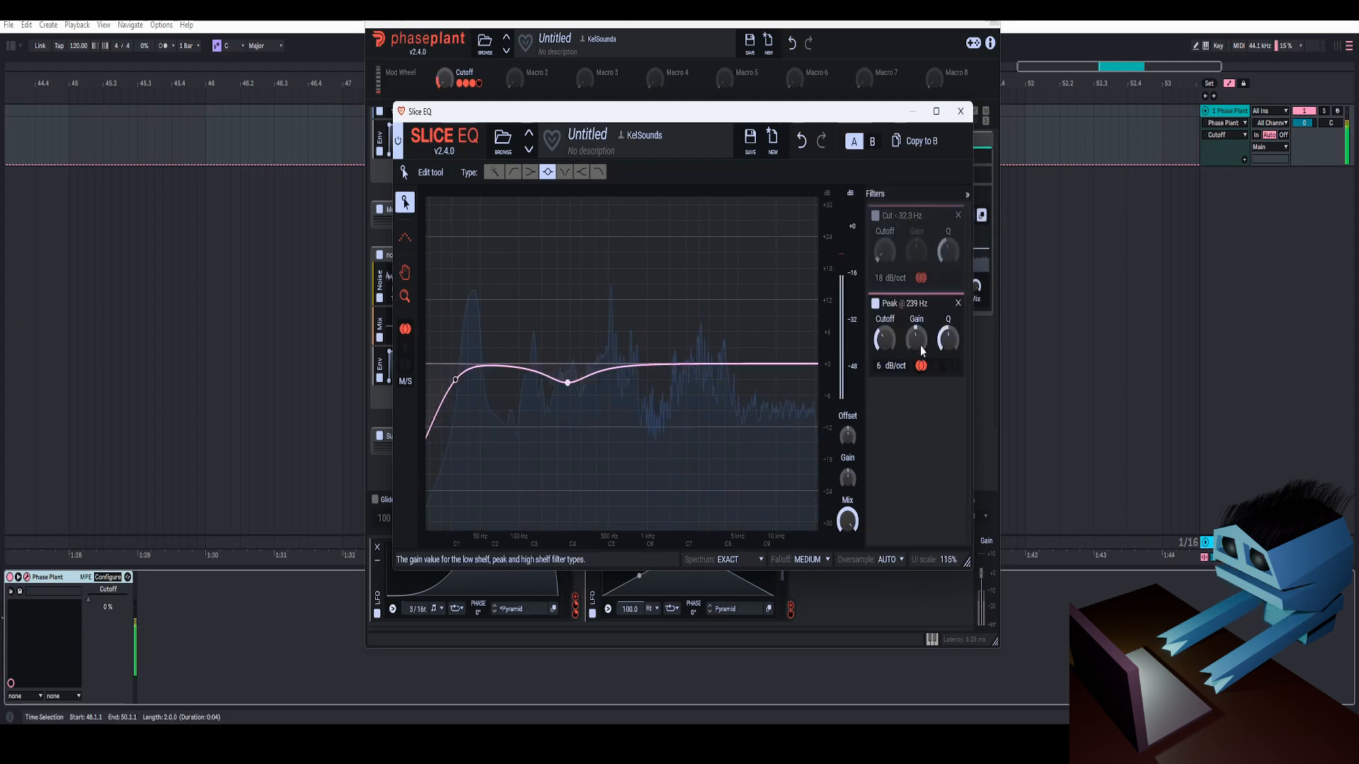
mouse_move(917, 339)
left_mouse_down()
mouse_move(916, 359)
mouse_move(885, 334)
mouse_move(884, 346)
mouse_move(948, 326)
mouse_move(916, 364)
left_mouse_up()
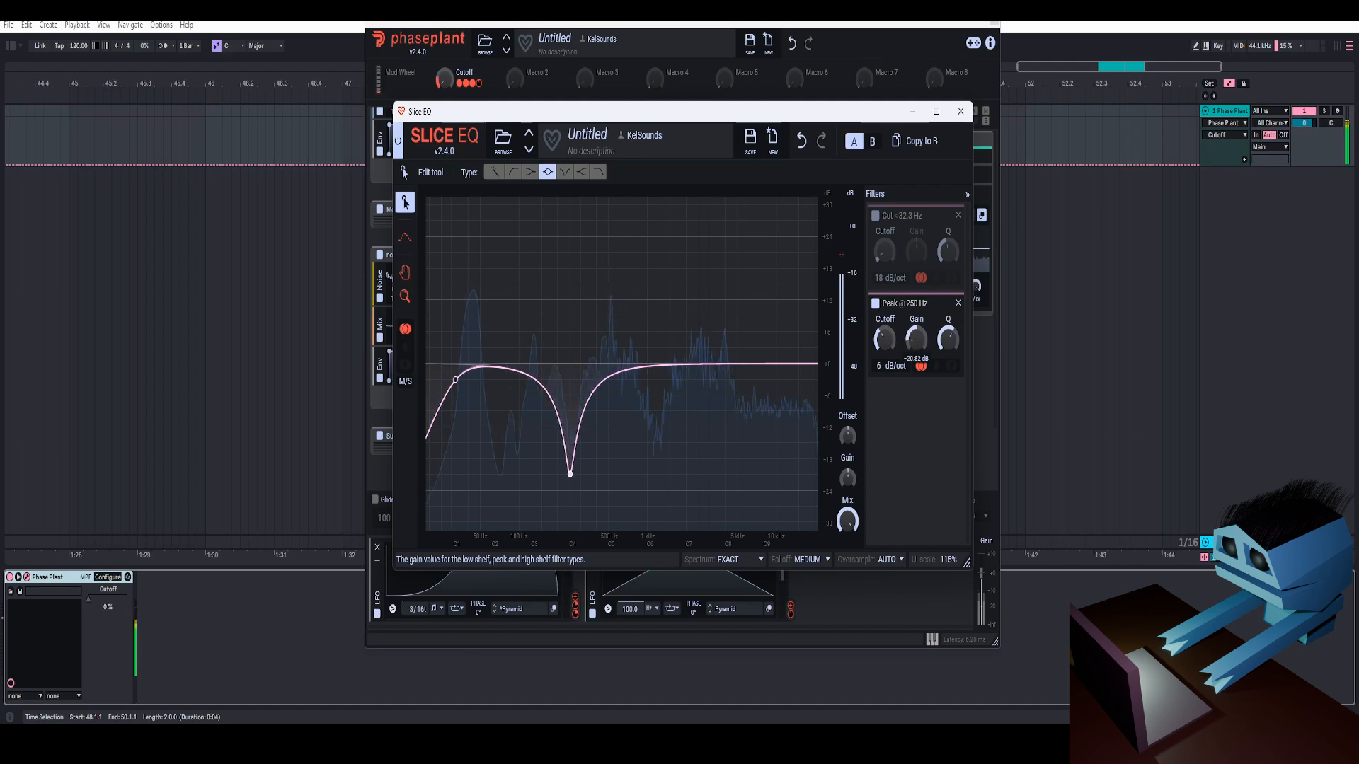
left_click(961, 111)
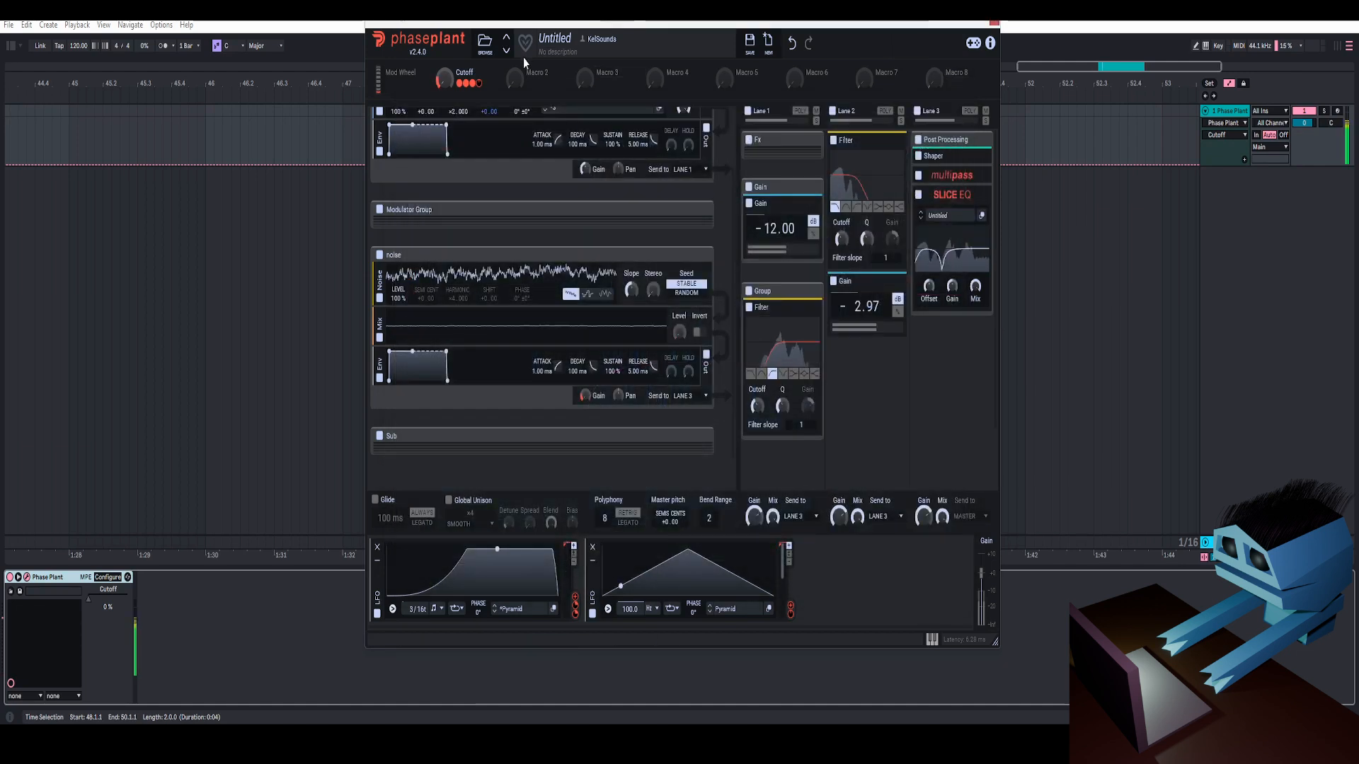
Step: Raise the mix of the Multipass in the Post Processing group to about 78%
left_click(952, 175)
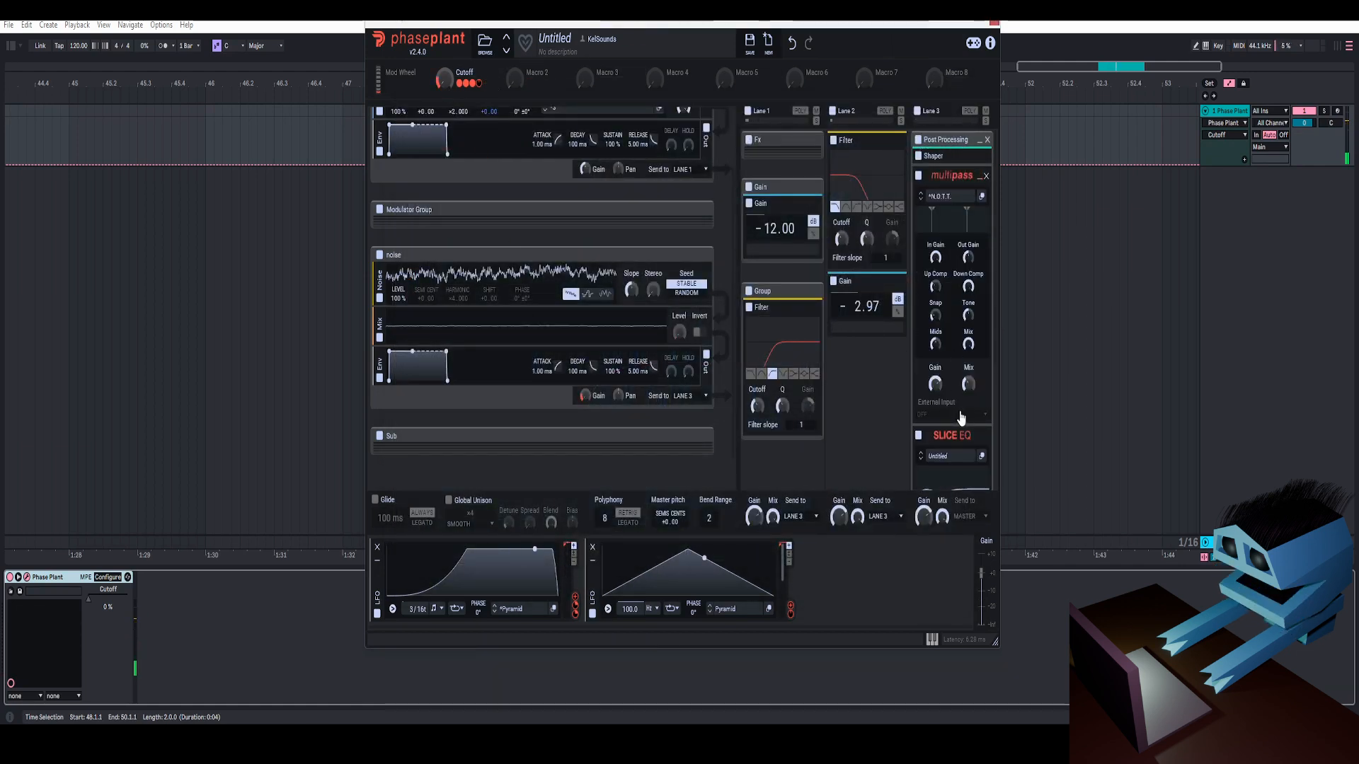
left_click_drag(968, 384, 967, 373)
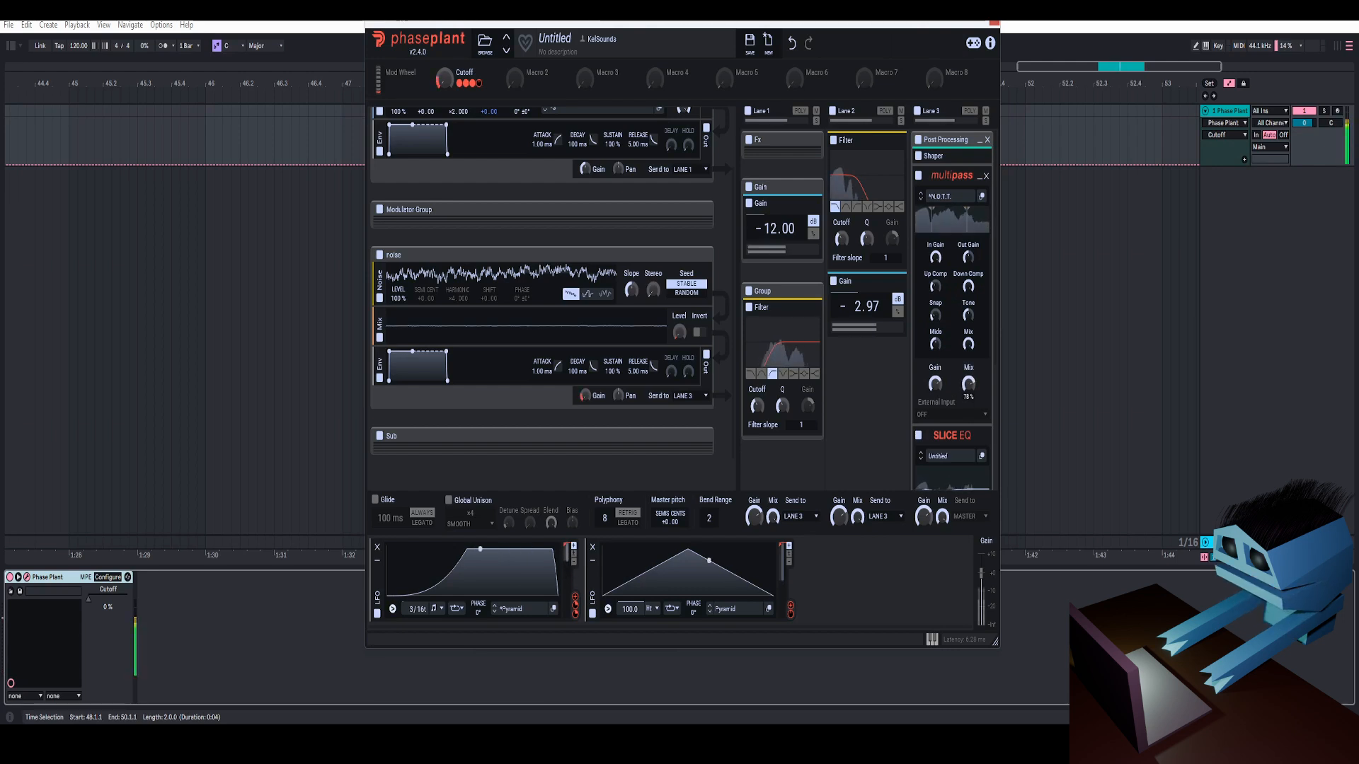
left_click(970, 175)
Step: Add a Dynamics effect after Slice EQ in Lane 3, adjust its downward compression threshold and ratio, and collapse it
left_click(948, 314)
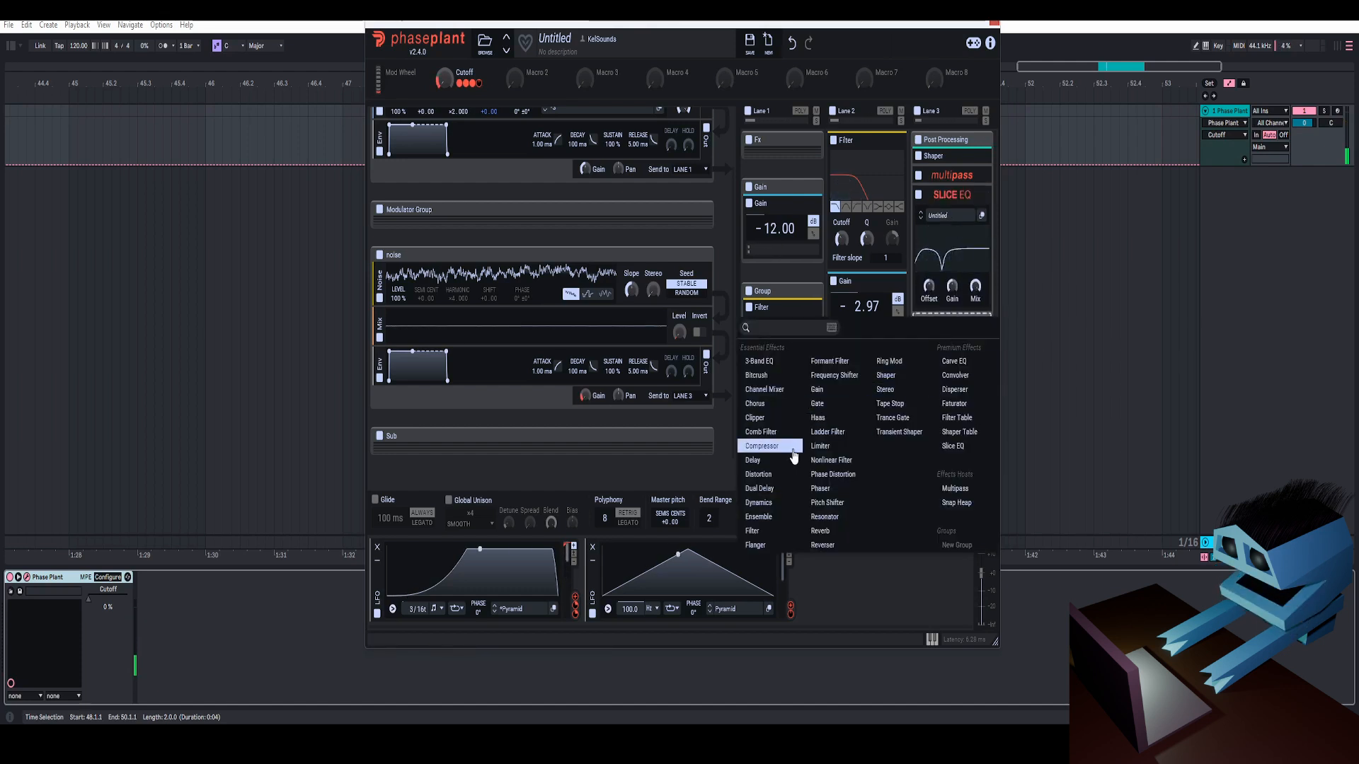
left_click(759, 502)
mouse_move(947, 375)
left_mouse_down()
mouse_move(892, 376)
mouse_move(961, 382)
left_mouse_up()
left_click_drag(957, 386, 954, 386)
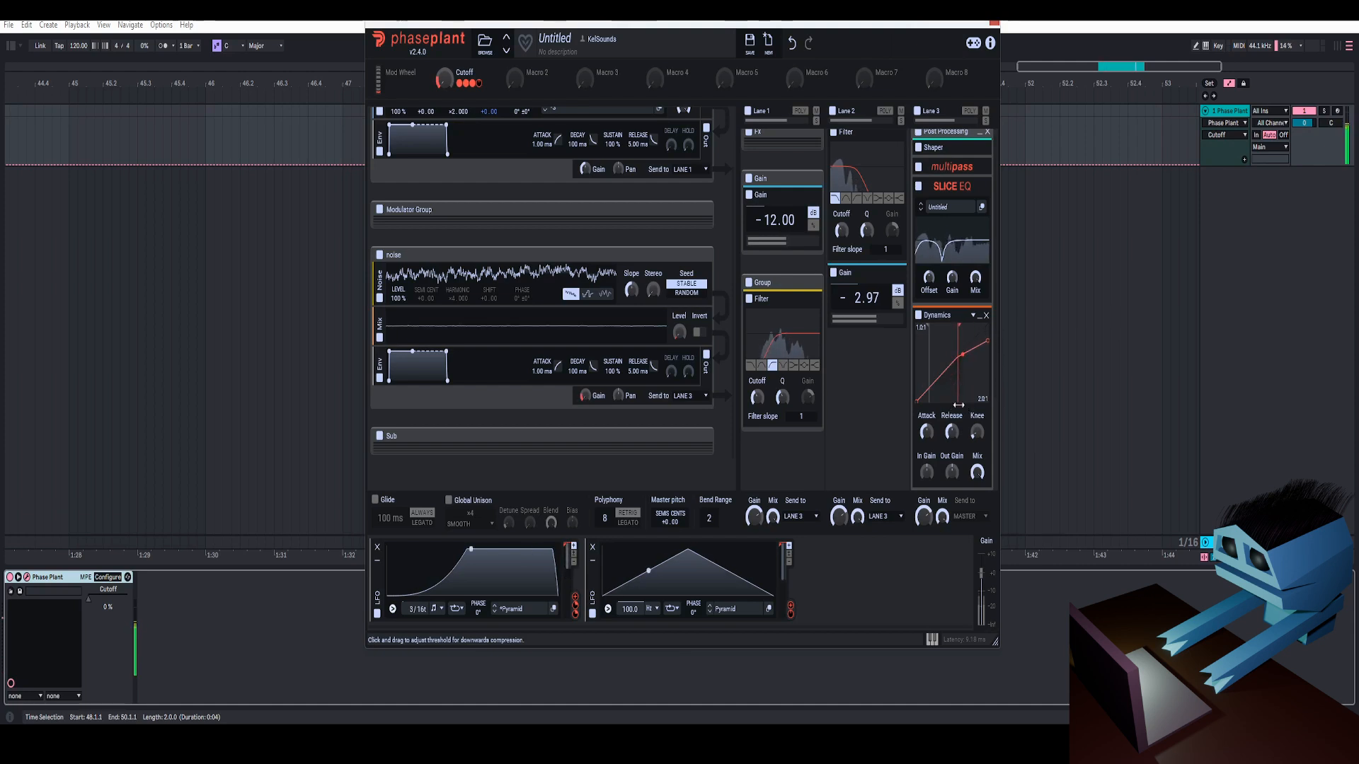
left_click_drag(956, 382, 955, 382)
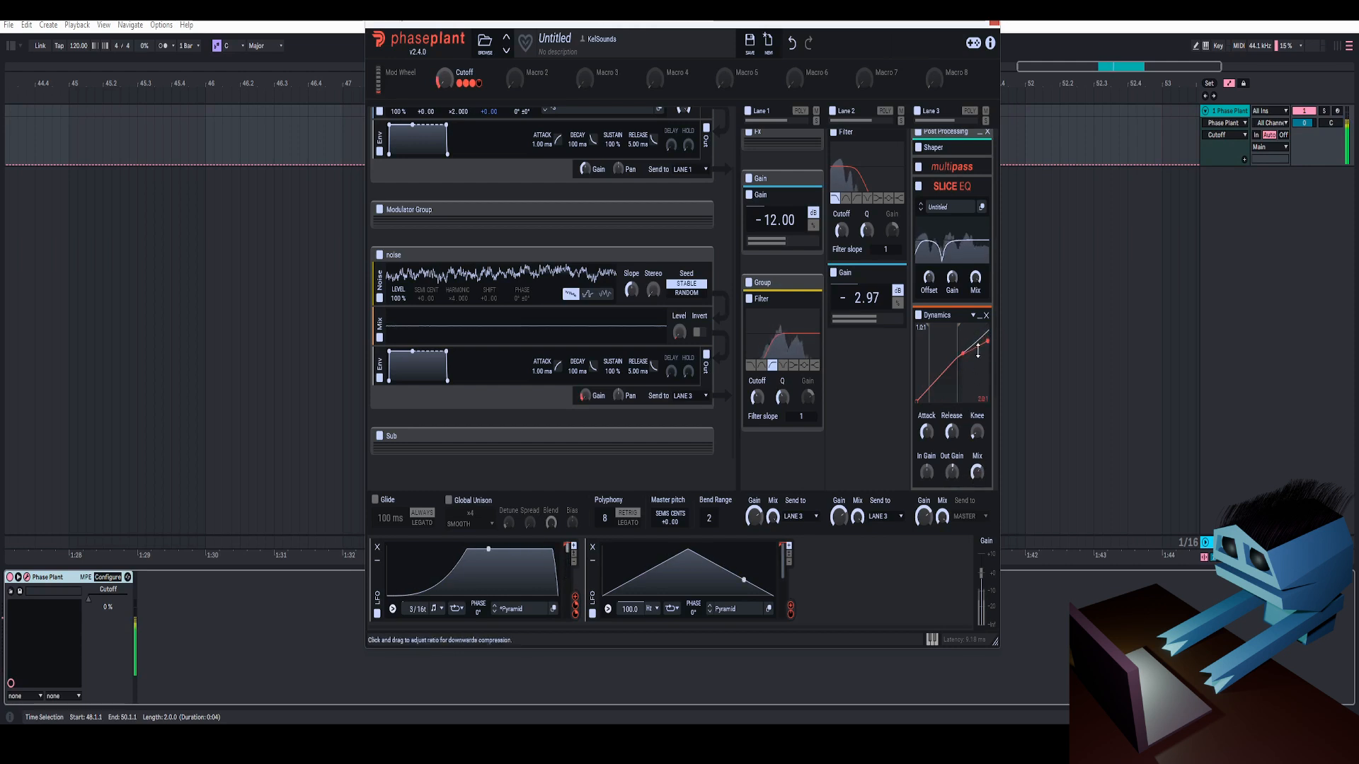
left_click(980, 320)
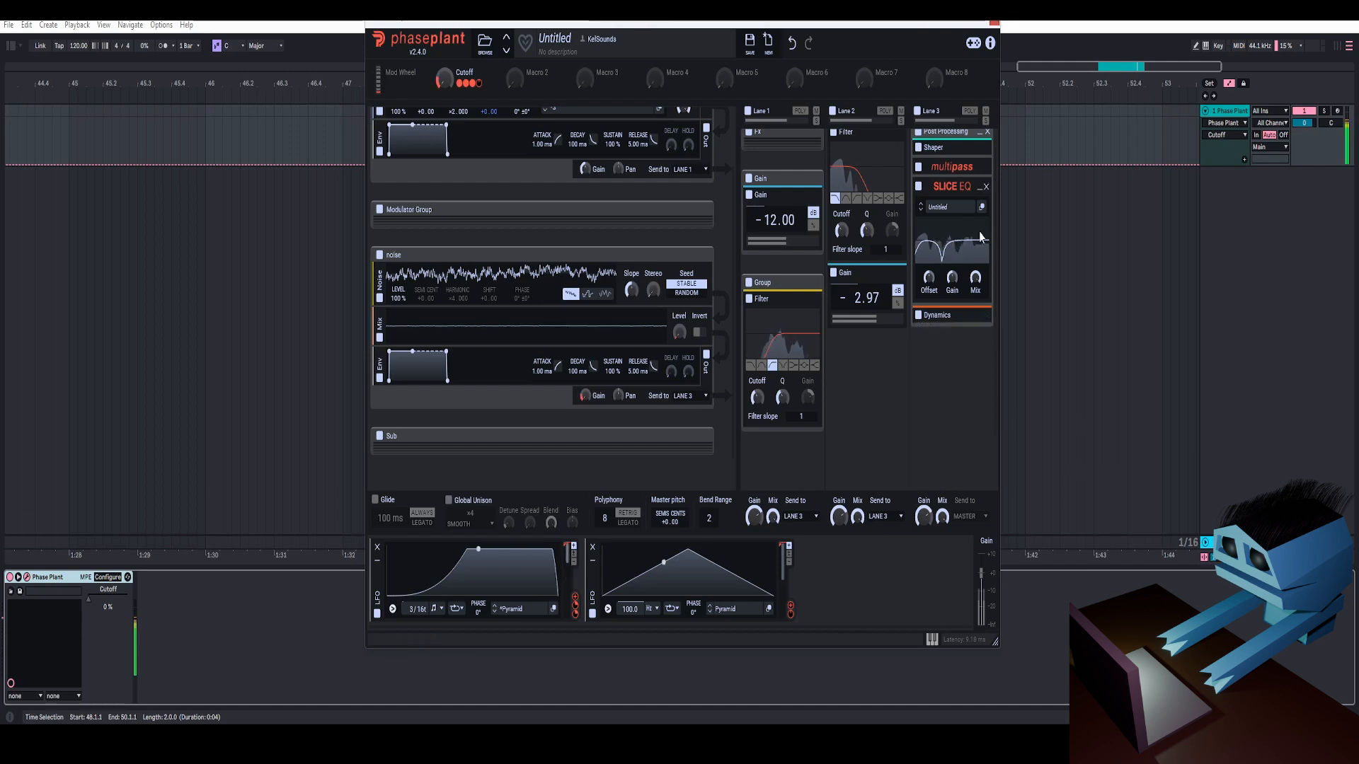
Step: Add a Limiter after Dynamics in Lane 3 and raise its input gain slightly
left_click(973, 221)
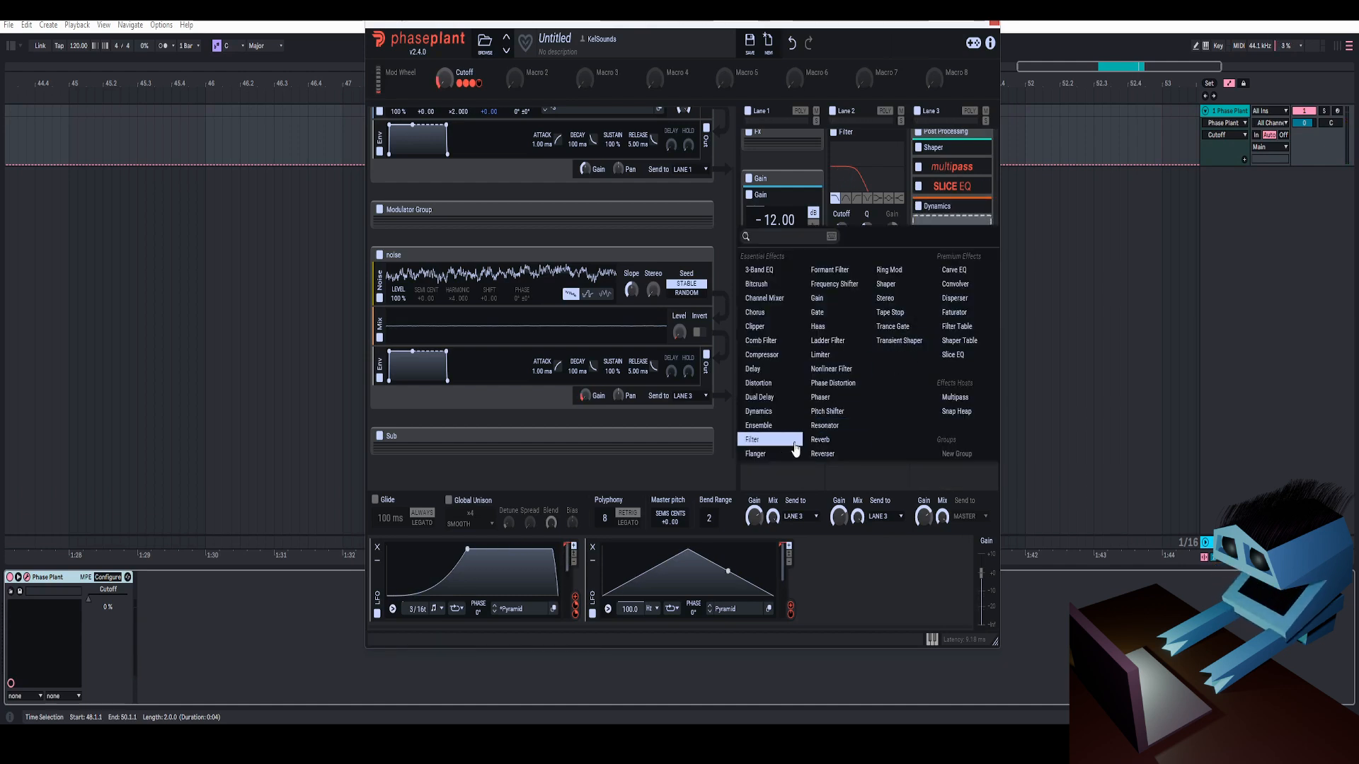
left_click(824, 355)
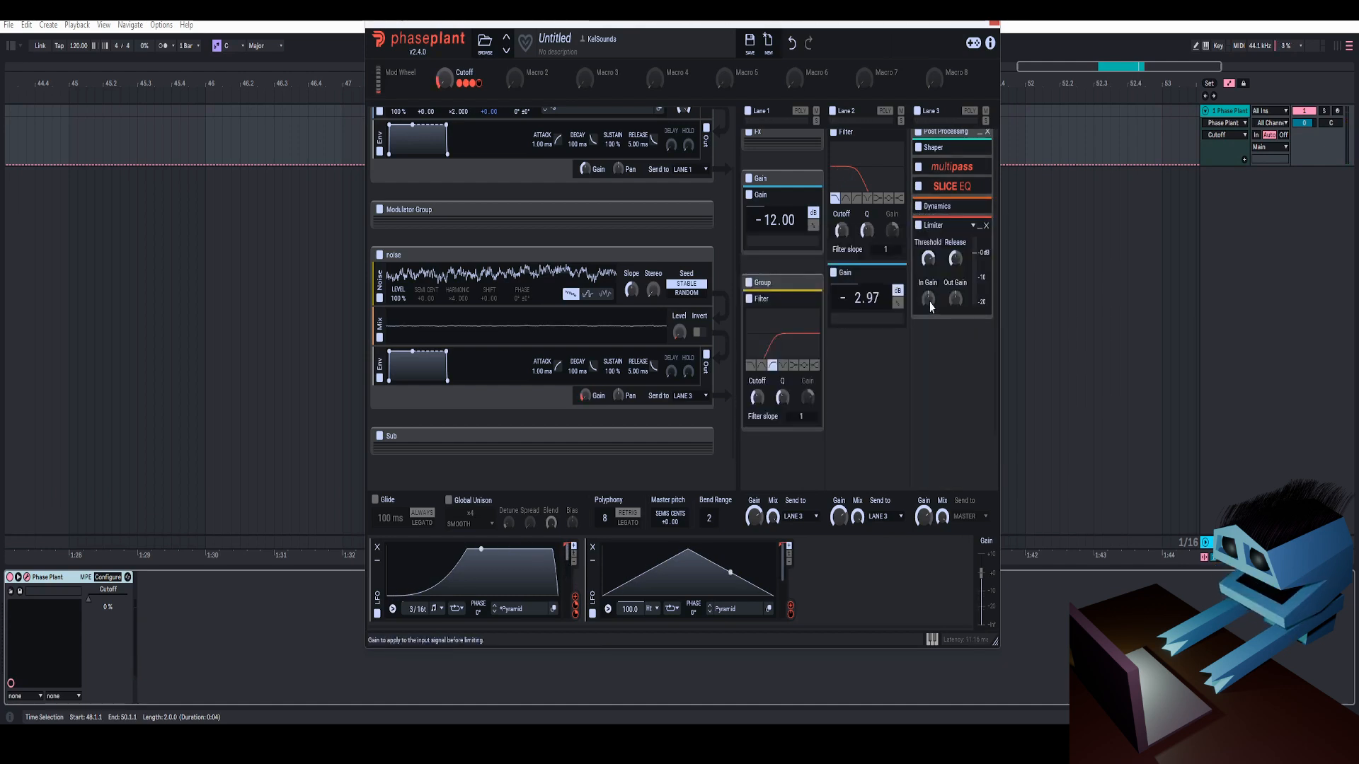
key("space")
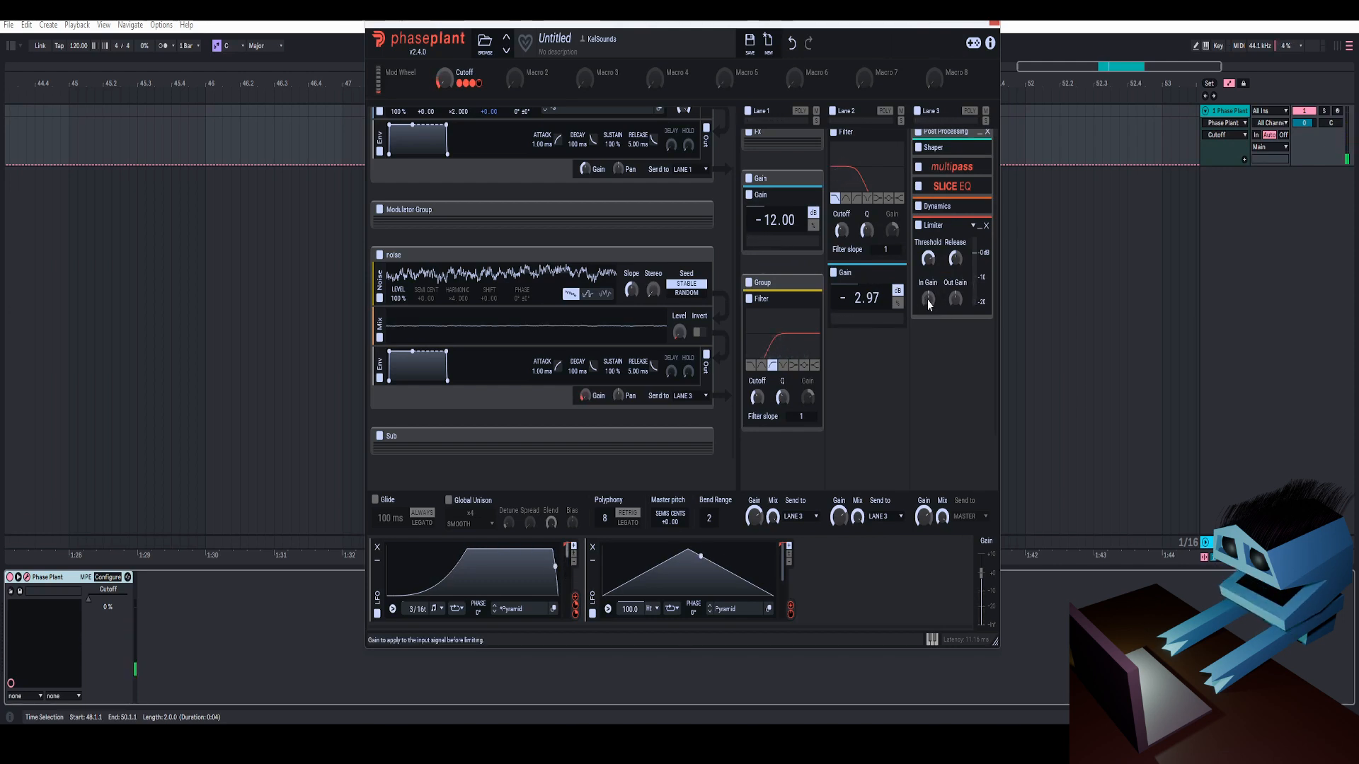
left_click(928, 299)
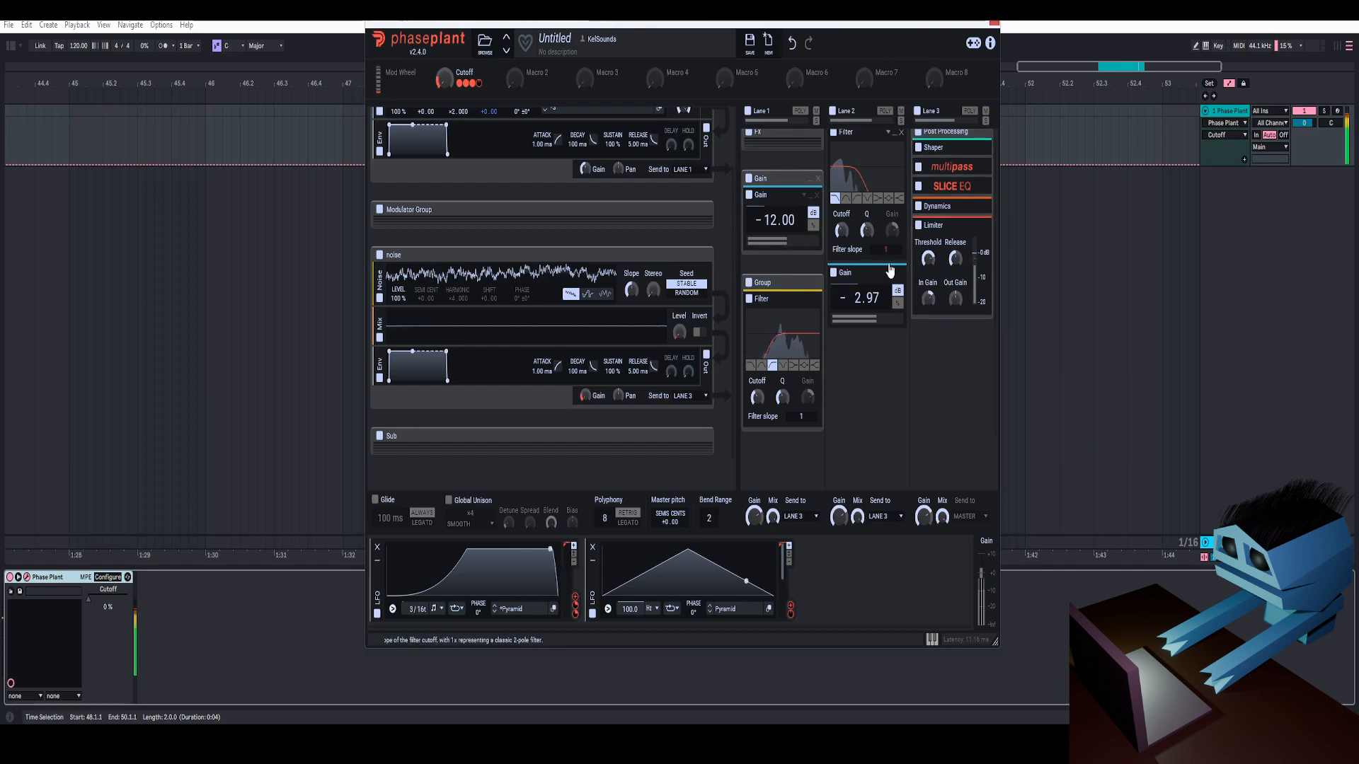
scroll(804, 152, "up", 1)
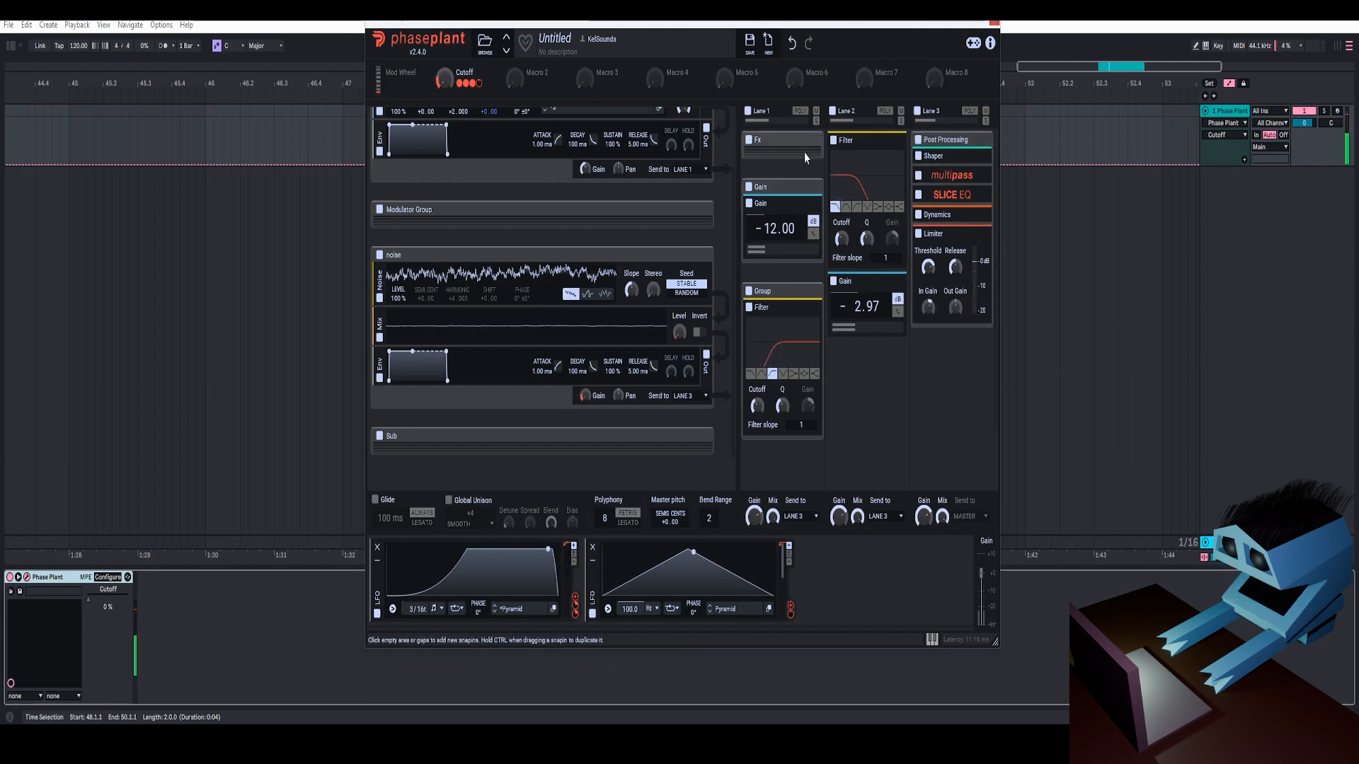
Step: Add a Snap Heap after Dynamics in Lane 1's Fx group and make its first two buses parallel
left_click(811, 142)
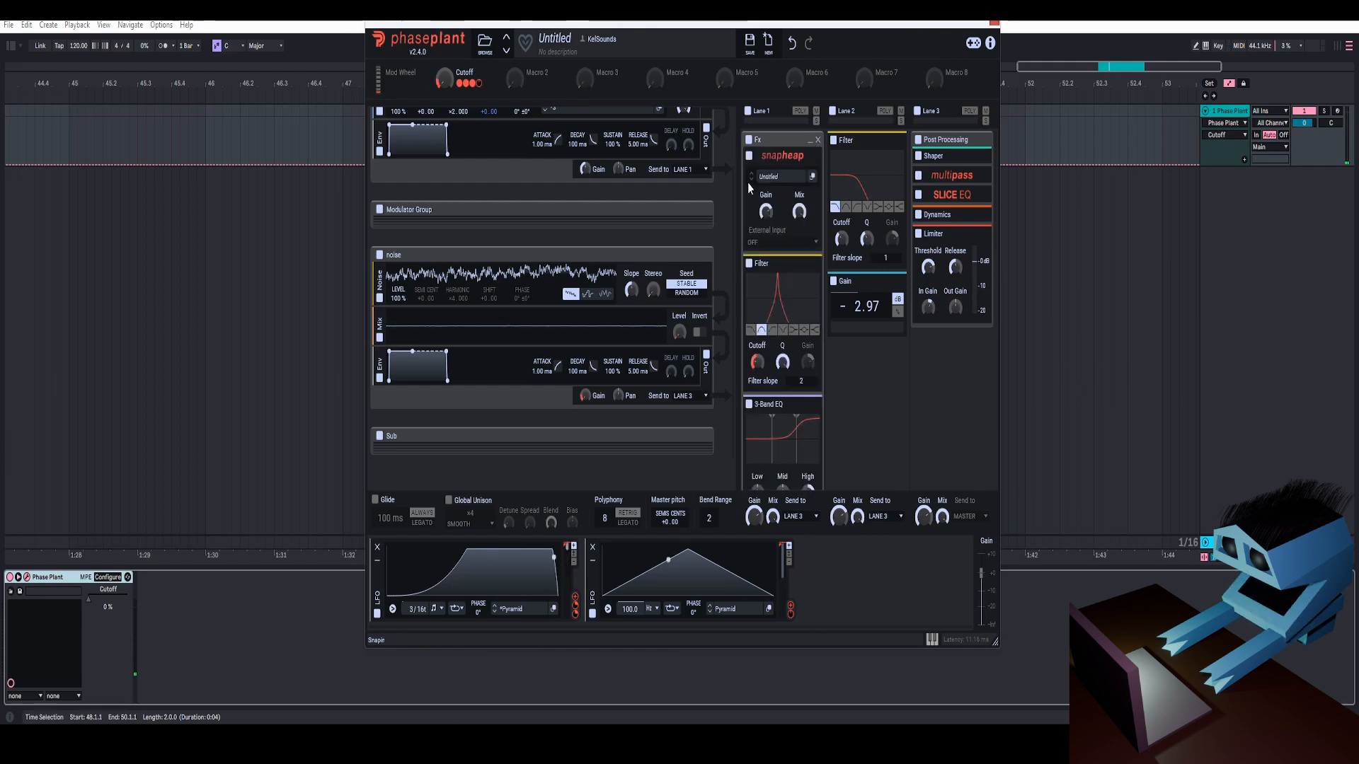
scroll(789, 308, "down", 8)
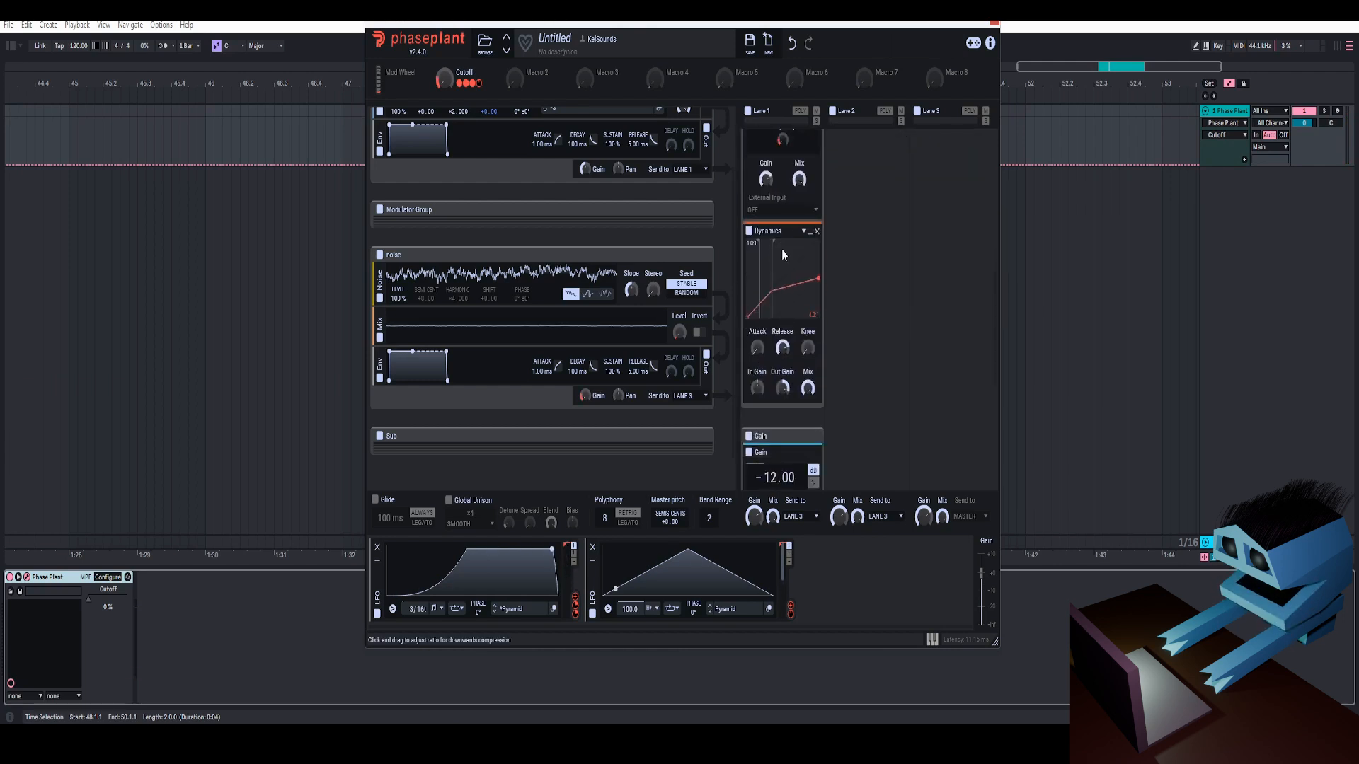
scroll(782, 329, "down", 5)
left_click(782, 343)
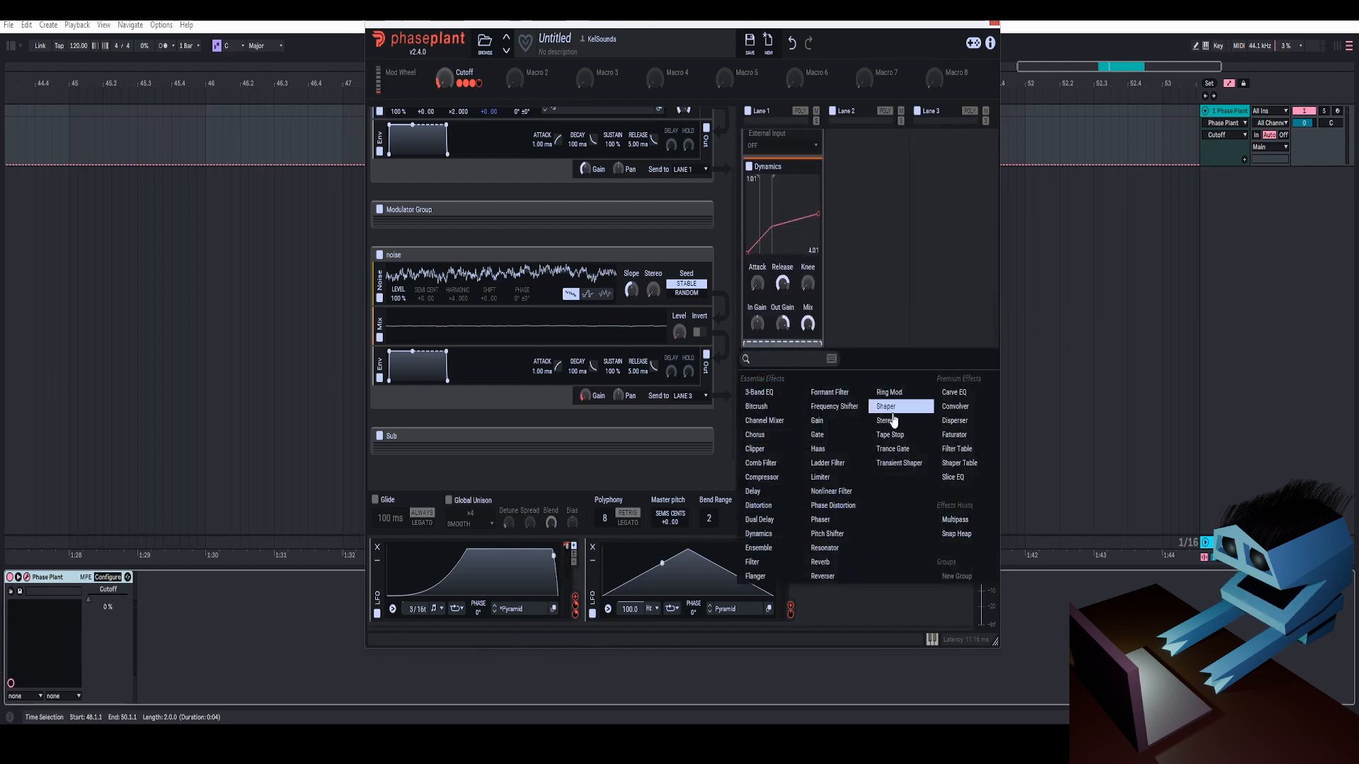
left_click(957, 534)
left_click(820, 451)
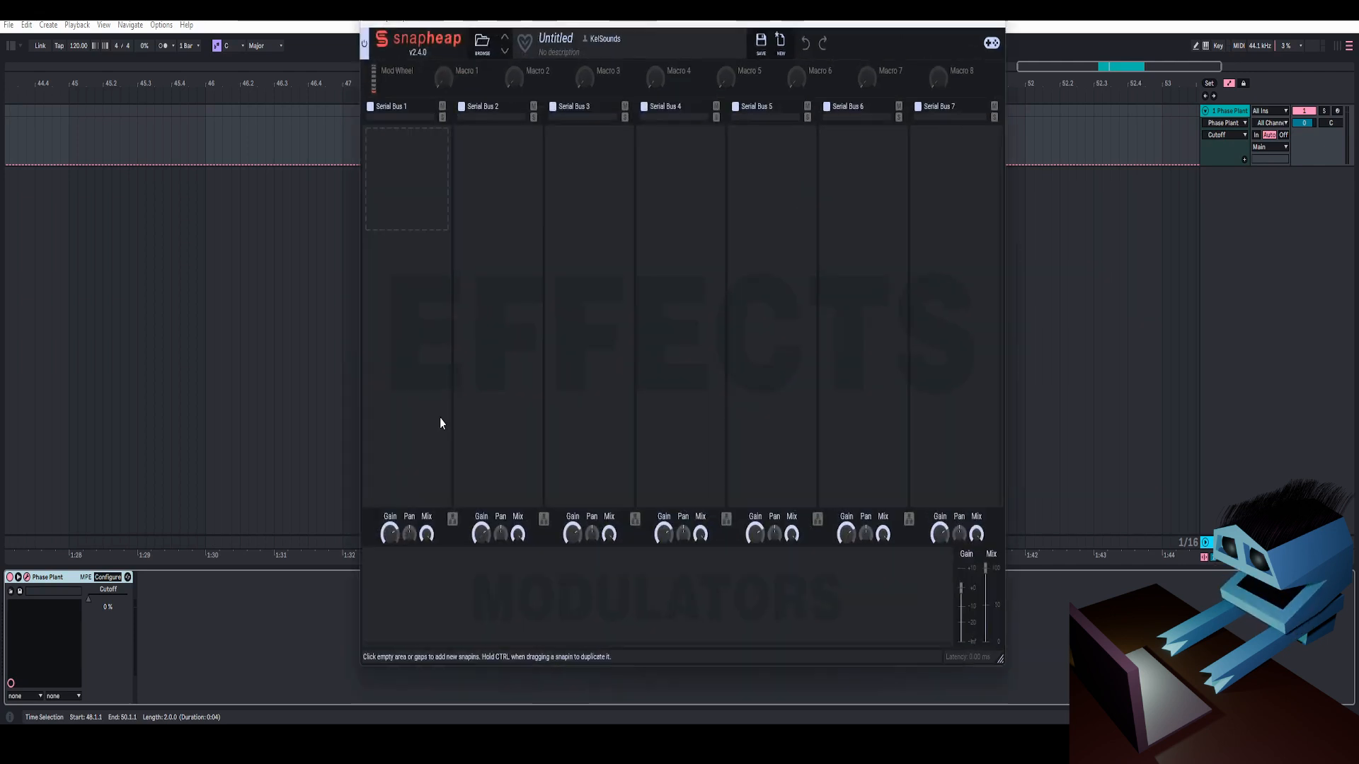
left_click(451, 522)
Step: Add a Flanger to Parallel Bus 1a of the Snap Heap and raise its delay and depth
left_click(448, 198)
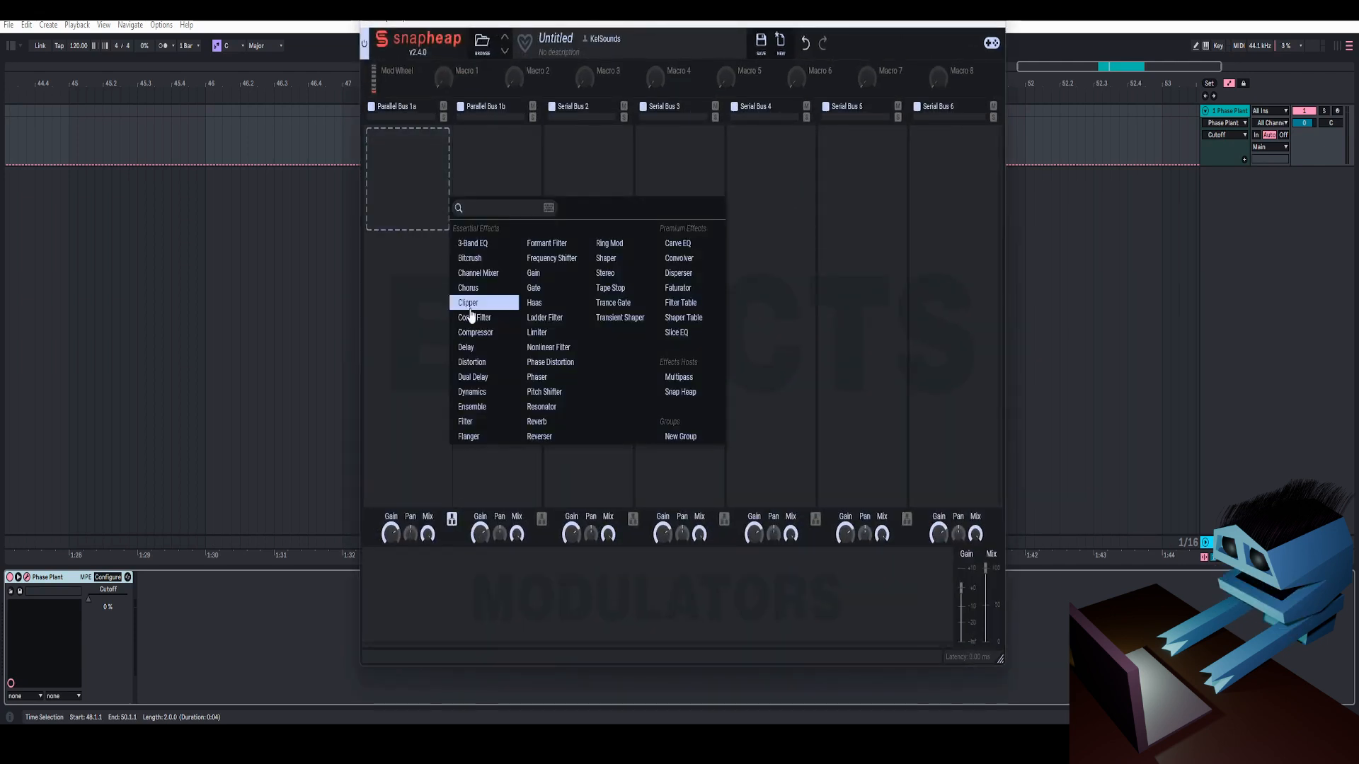
left_click(468, 436)
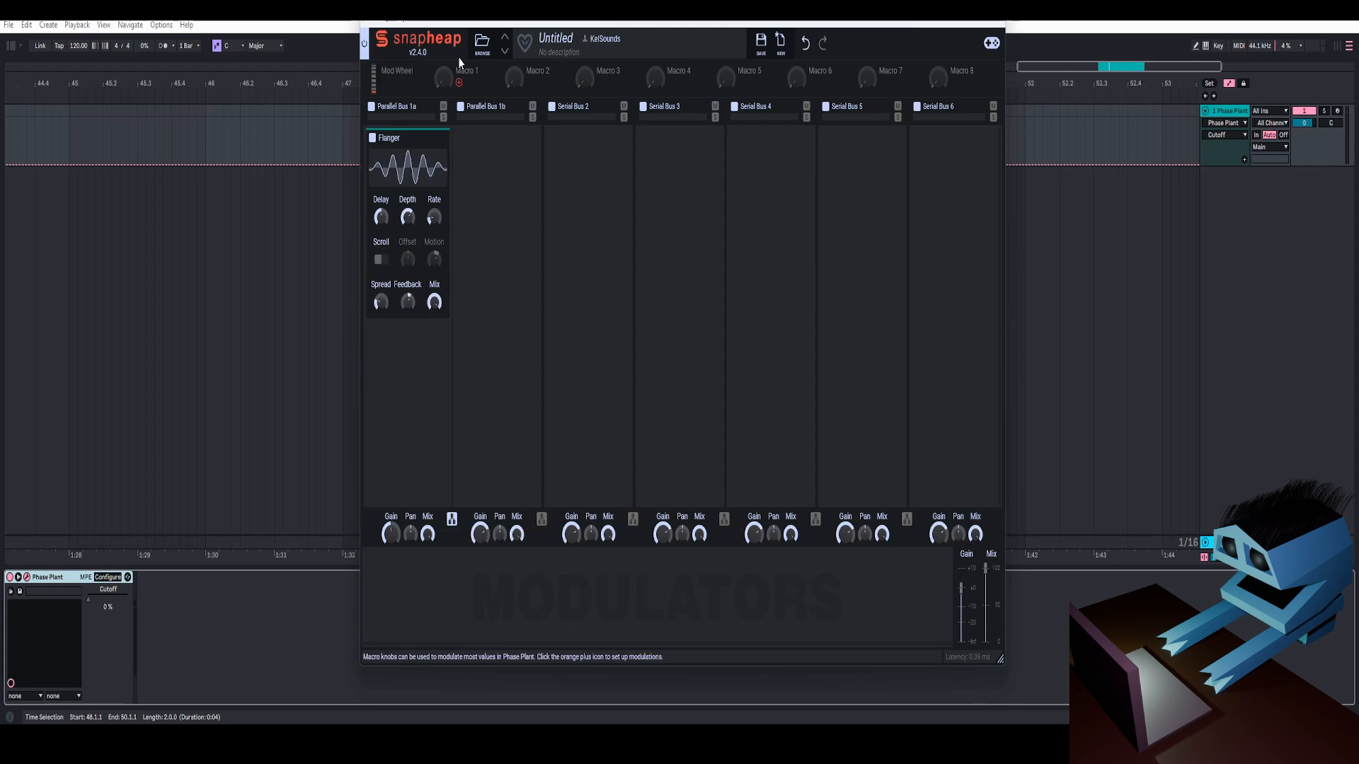
left_click_drag(569, 23, 527, 25)
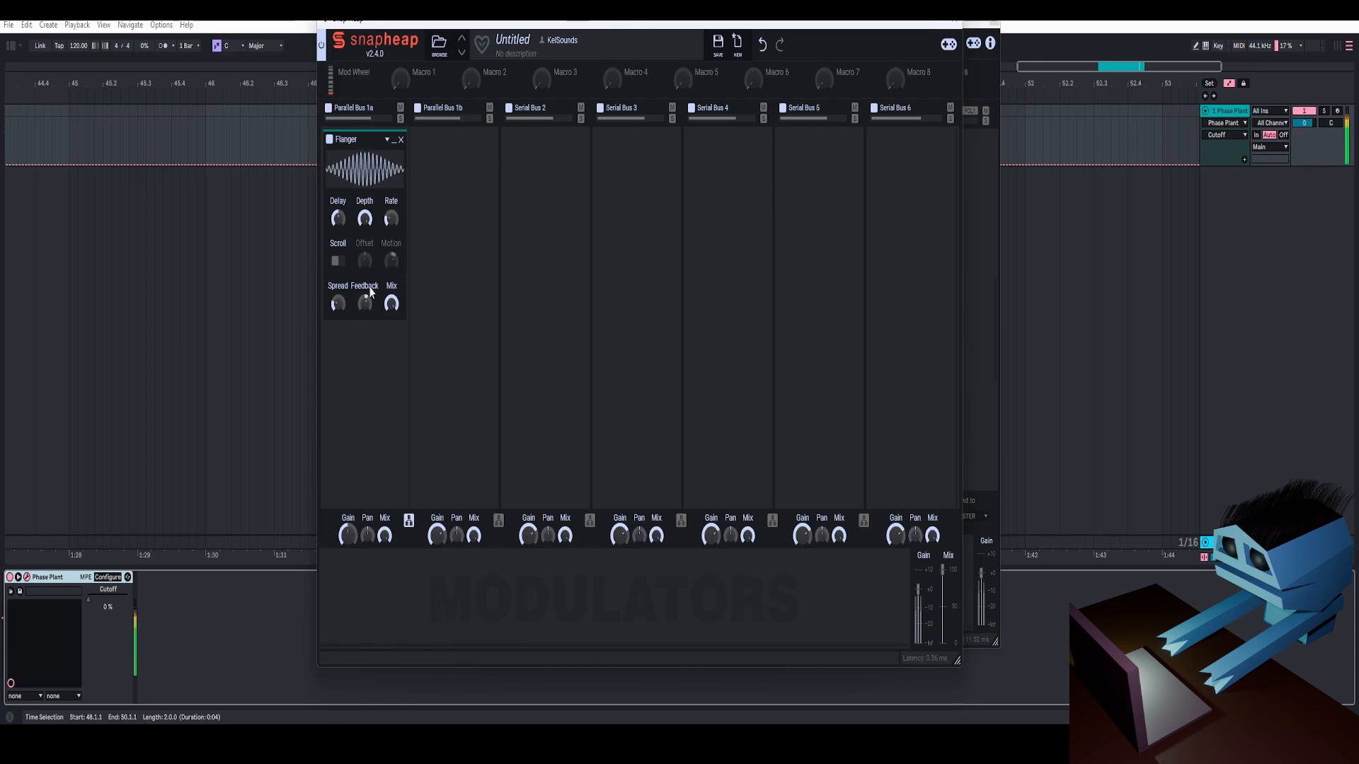
mouse_move(338, 220)
left_mouse_down()
mouse_move(339, 255)
mouse_move(338, 198)
left_mouse_up()
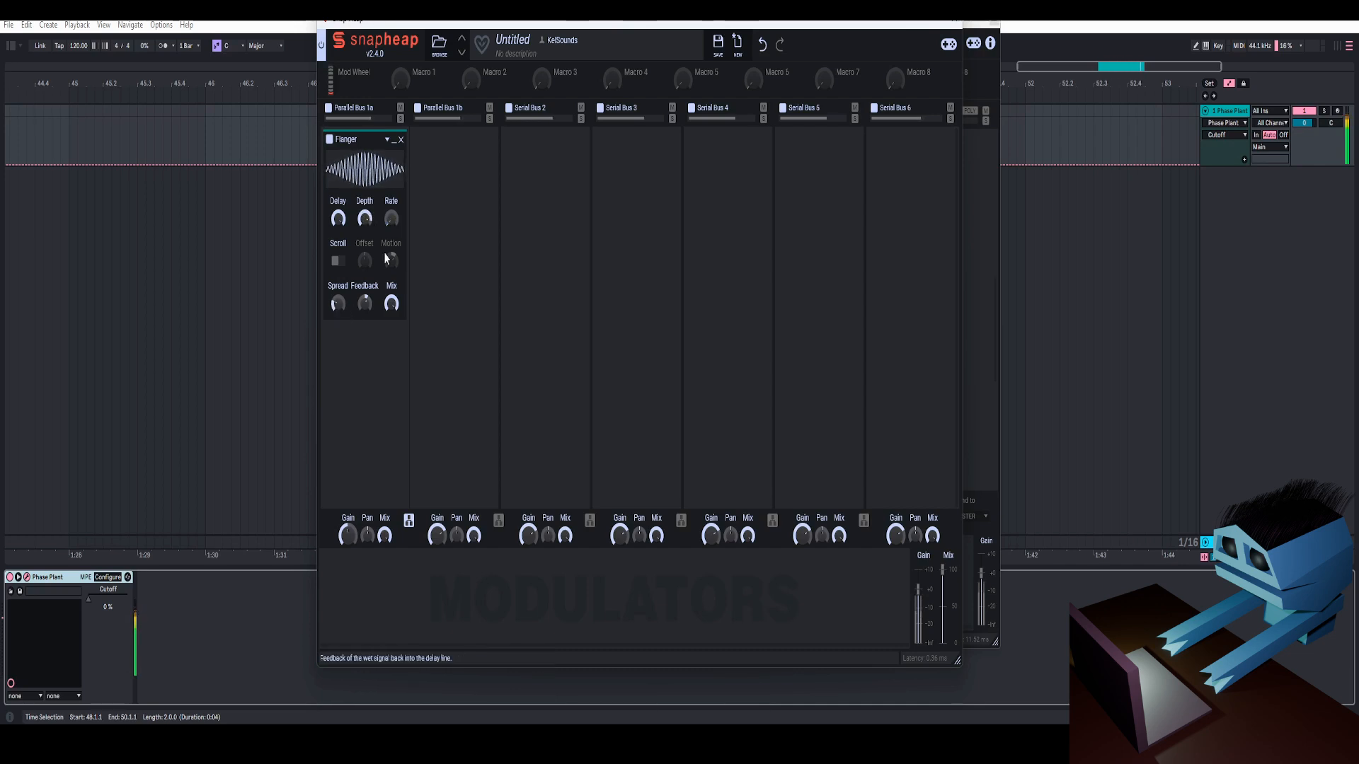
left_click(954, 25)
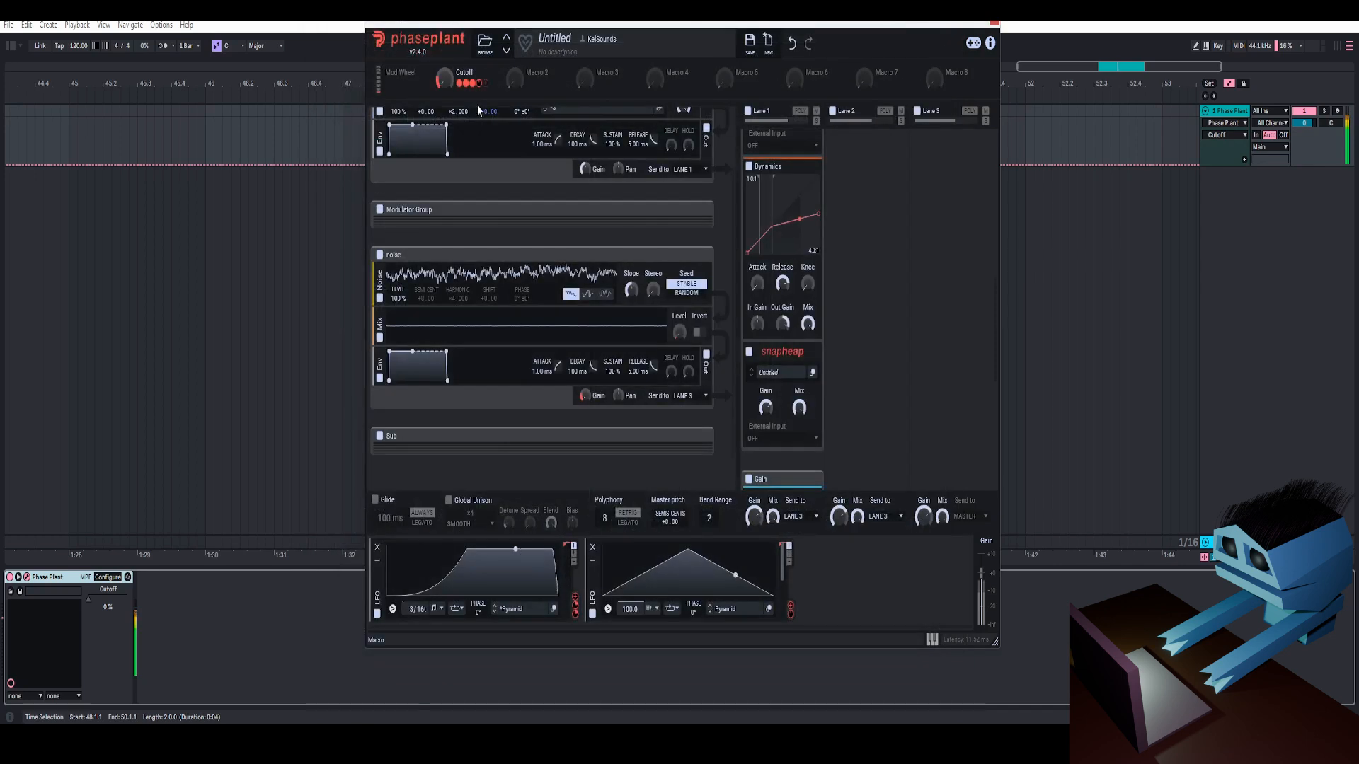
Step: Reopen the new Snap Heap in Lane 1 and insert a Dual Delay before the Flanger with a time of about 59.9 ms
scroll(922, 204, "up", 7)
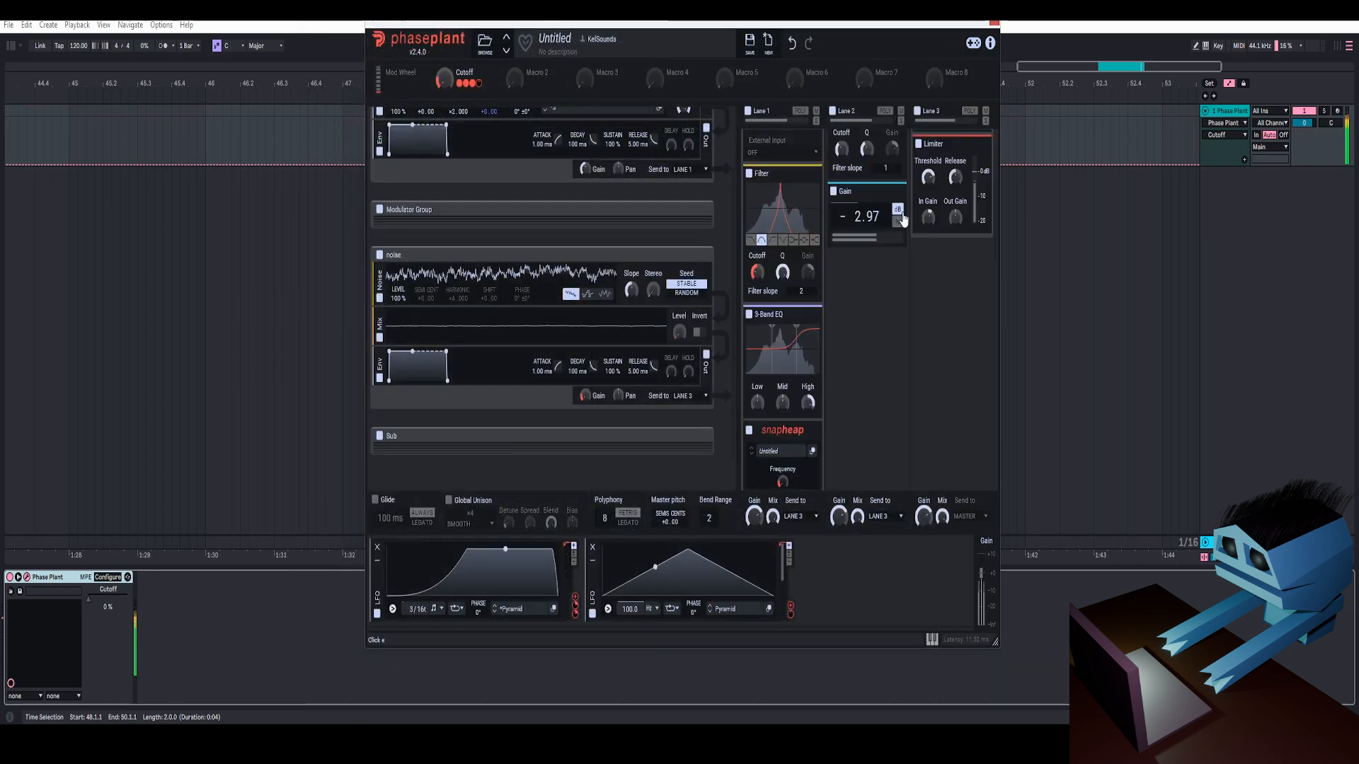
scroll(978, 226, "down", 10)
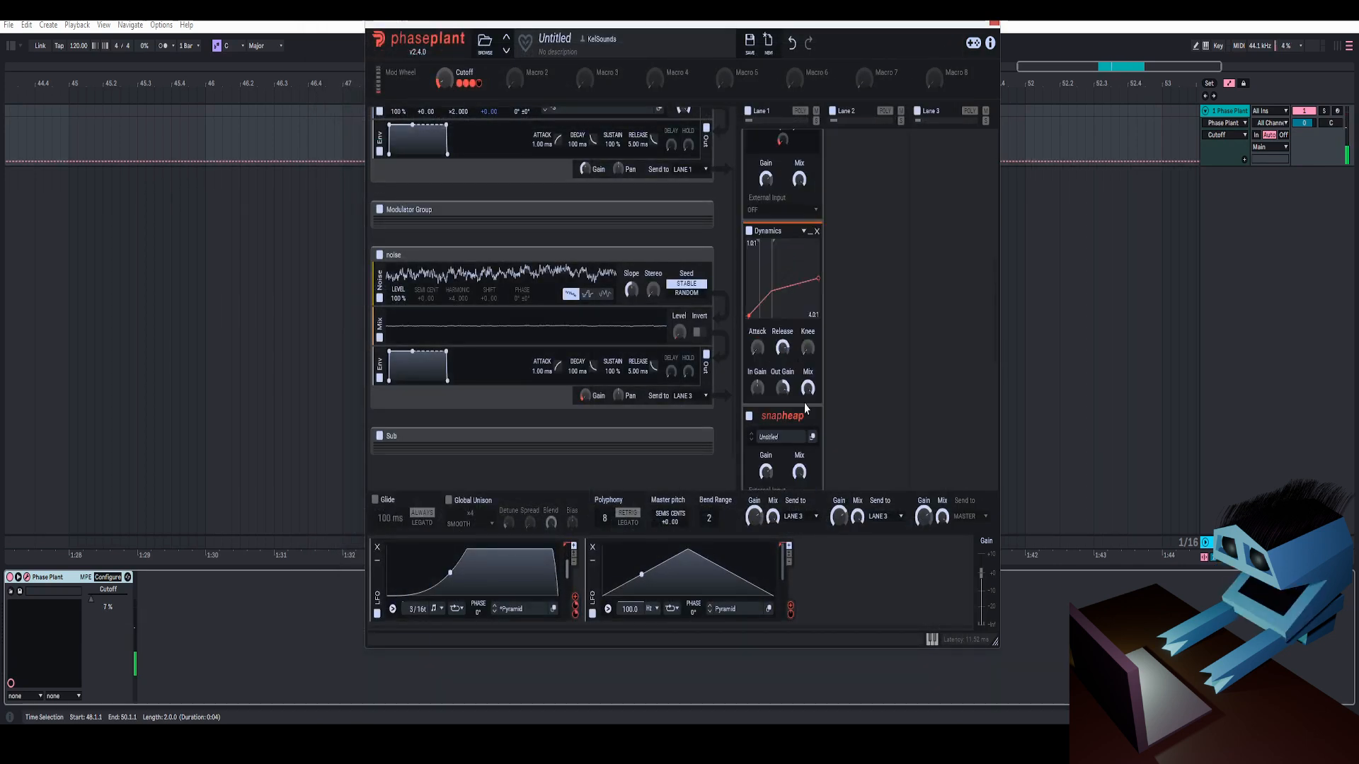
scroll(803, 310, "up", 3)
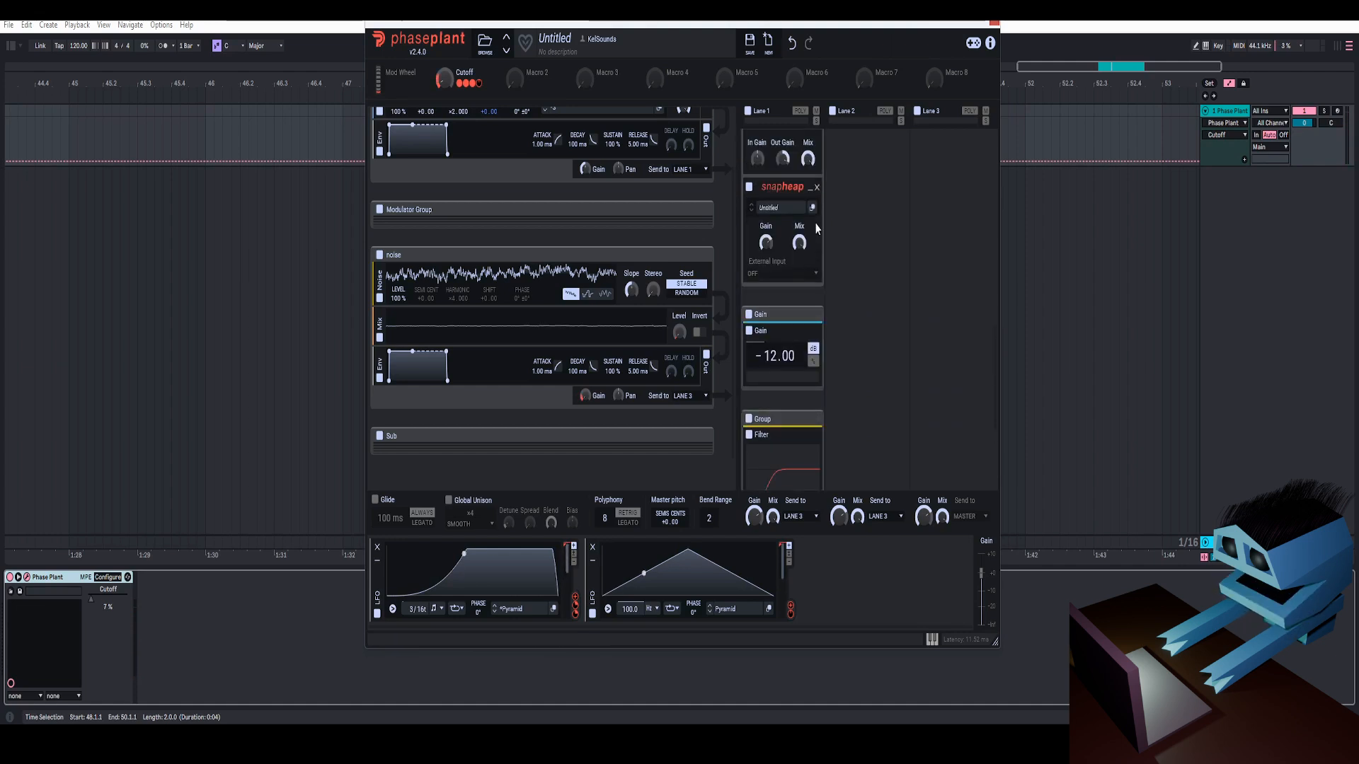
left_click(764, 208)
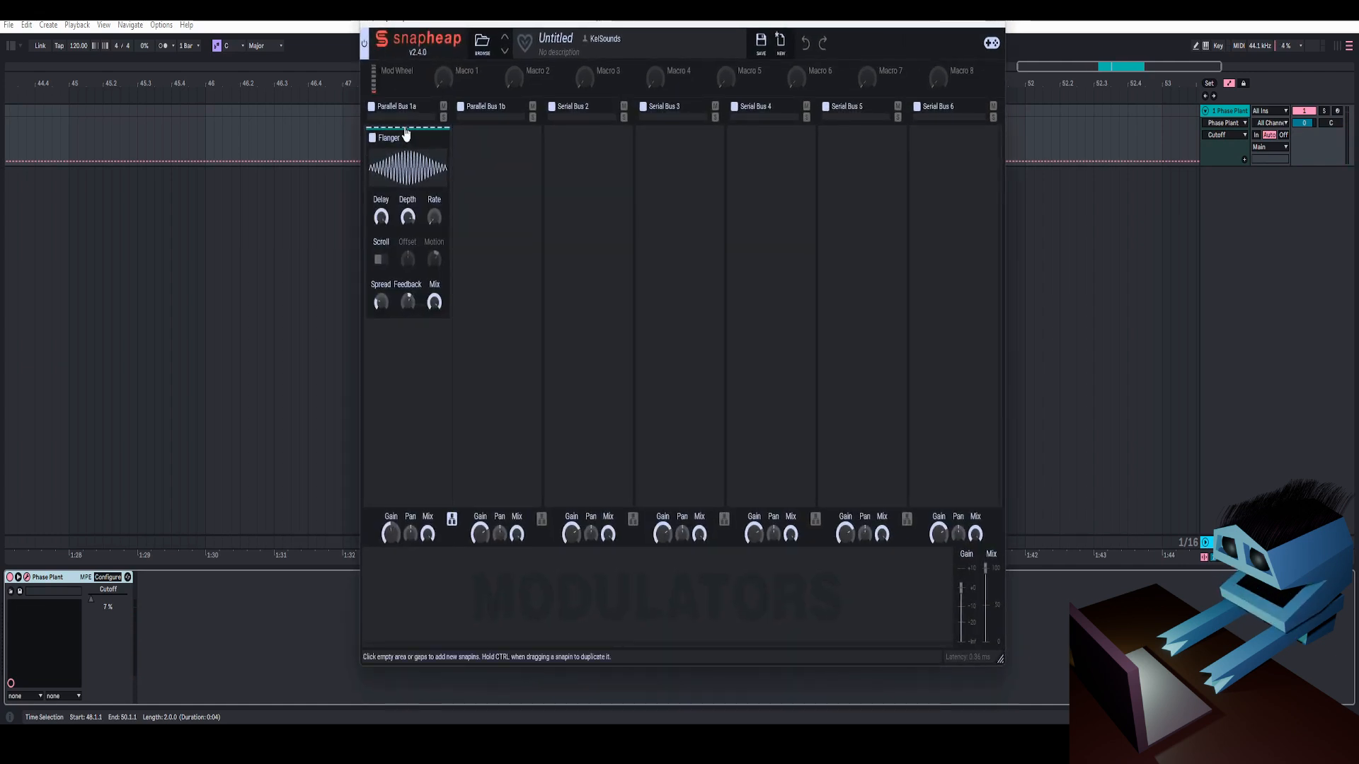
left_click(404, 125)
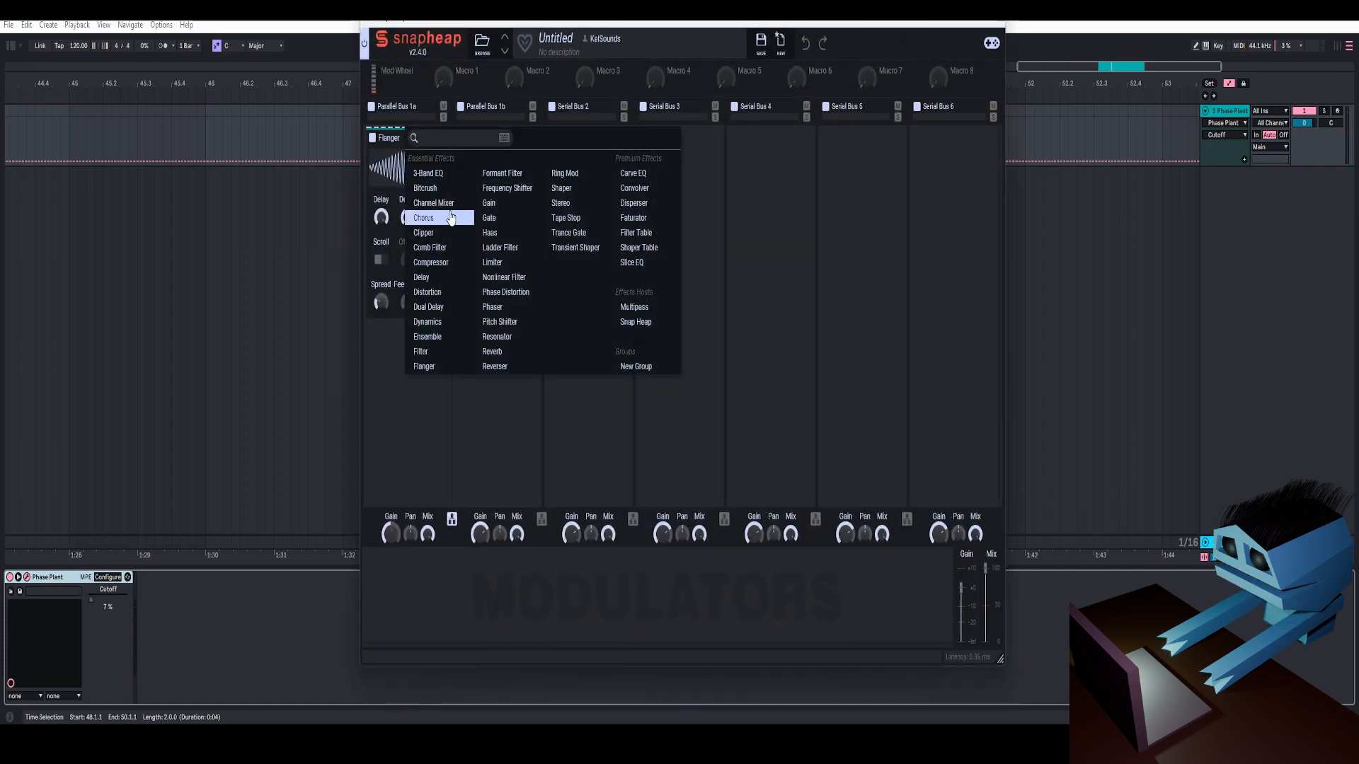
left_click(428, 307)
left_click_drag(394, 189, 393, 212)
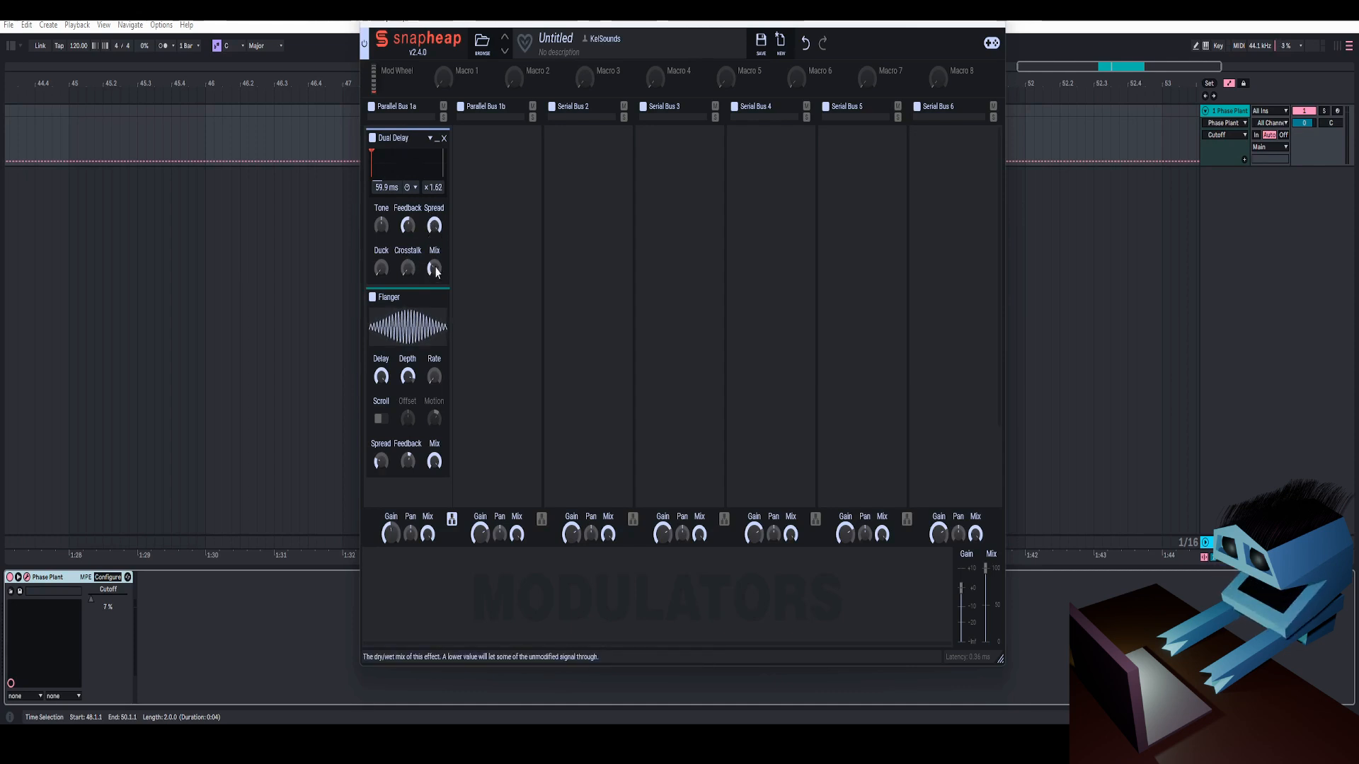
Step: Audition shorter Dual Delay times, sync the delay to 1/16, and lower its mix
key("space")
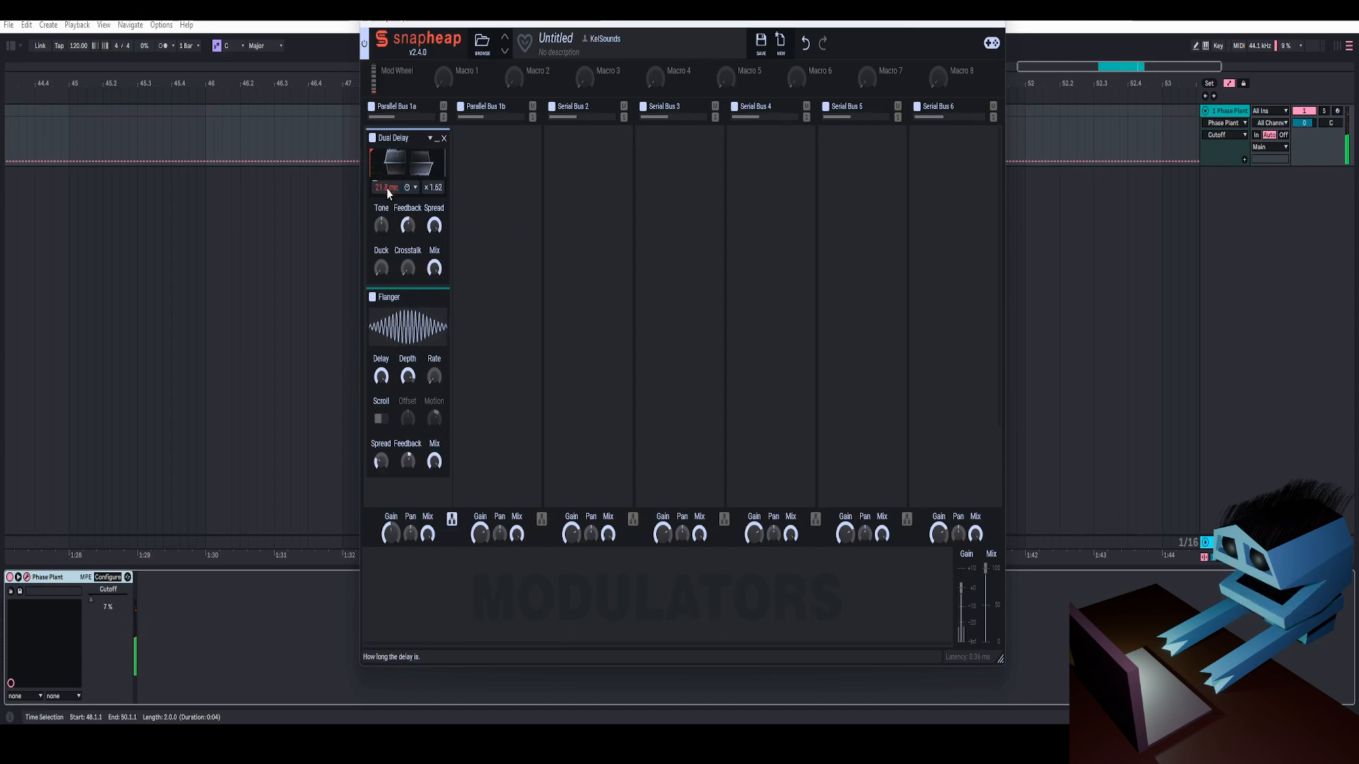
left_click_drag(389, 190, 388, 203)
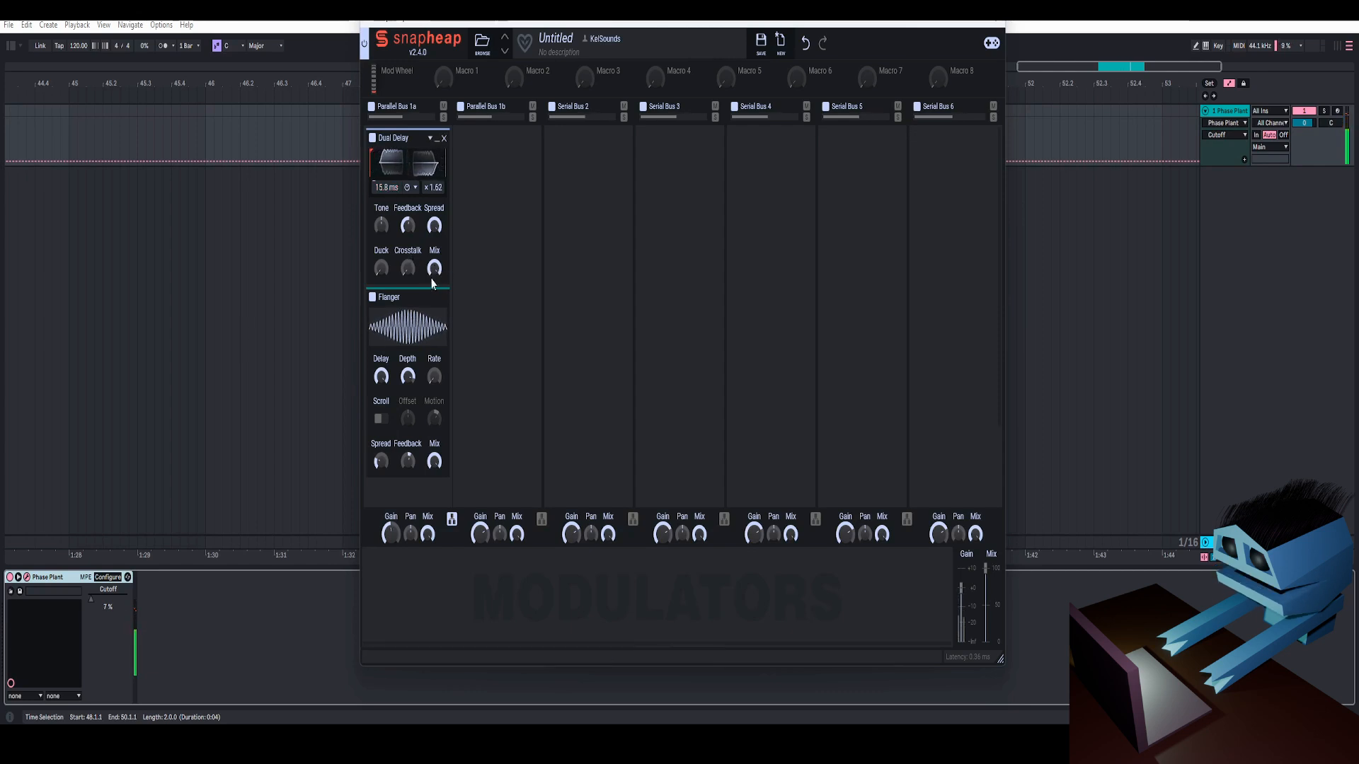
left_click_drag(434, 269, 435, 324)
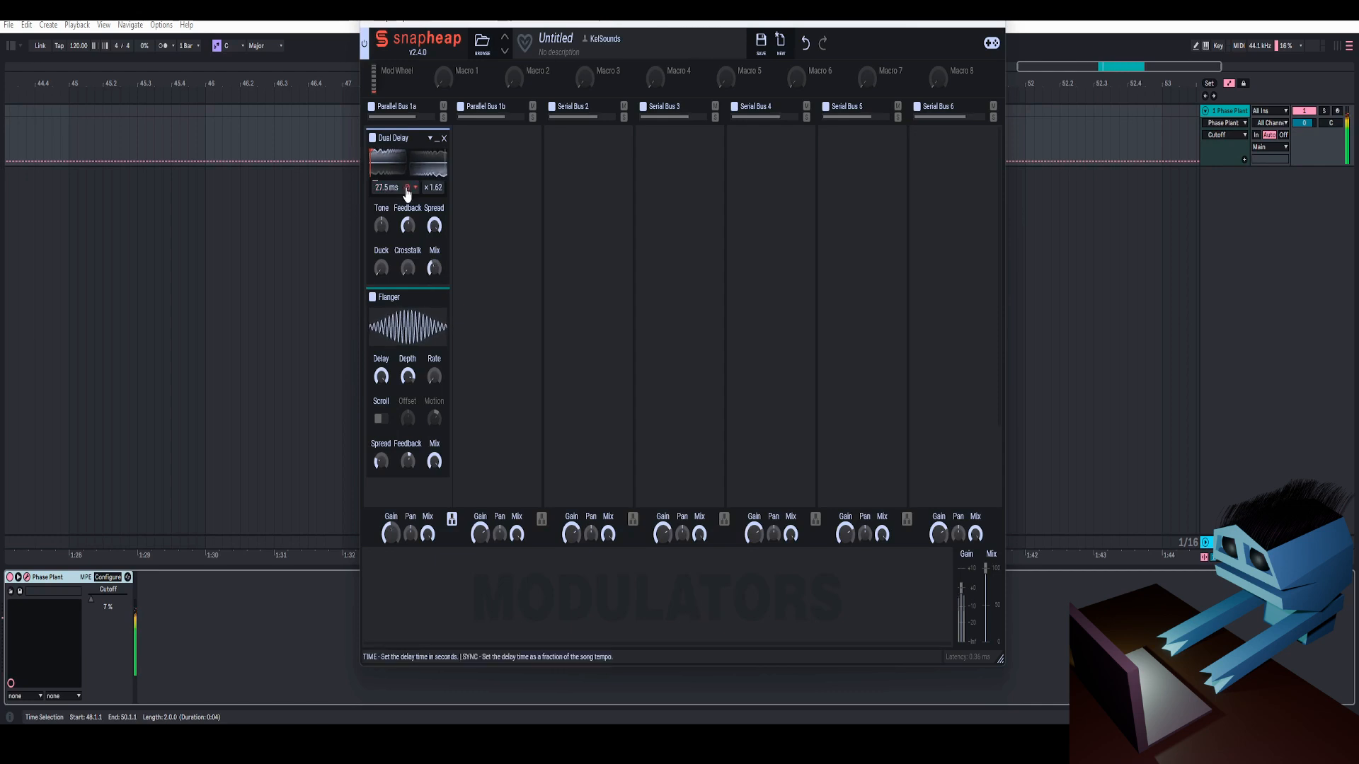
Step: Insert a Filter between the Dual Delay and Flanger, set it to high pass with a cutoff of about 818 Hz
left_click(404, 288)
left_click(414, 519)
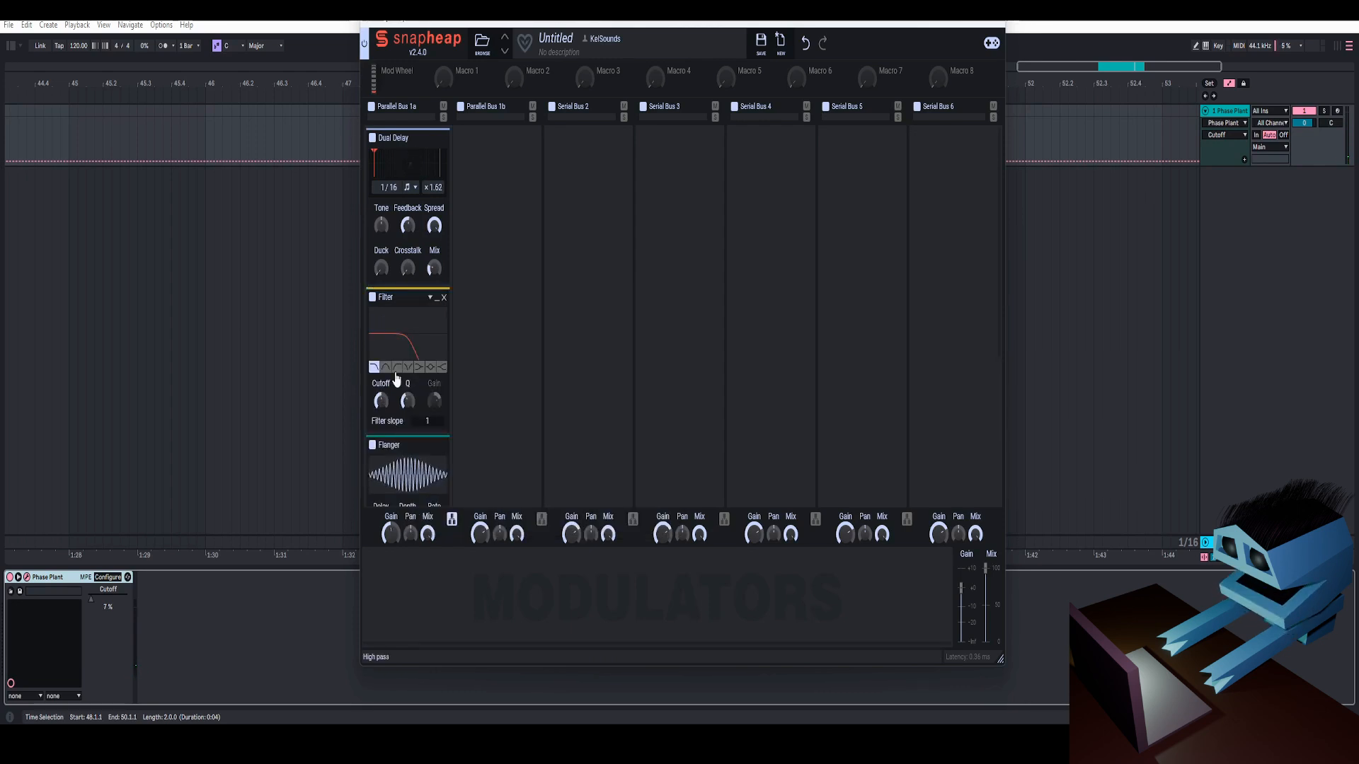
left_click(397, 367)
left_click_drag(383, 403, 383, 390)
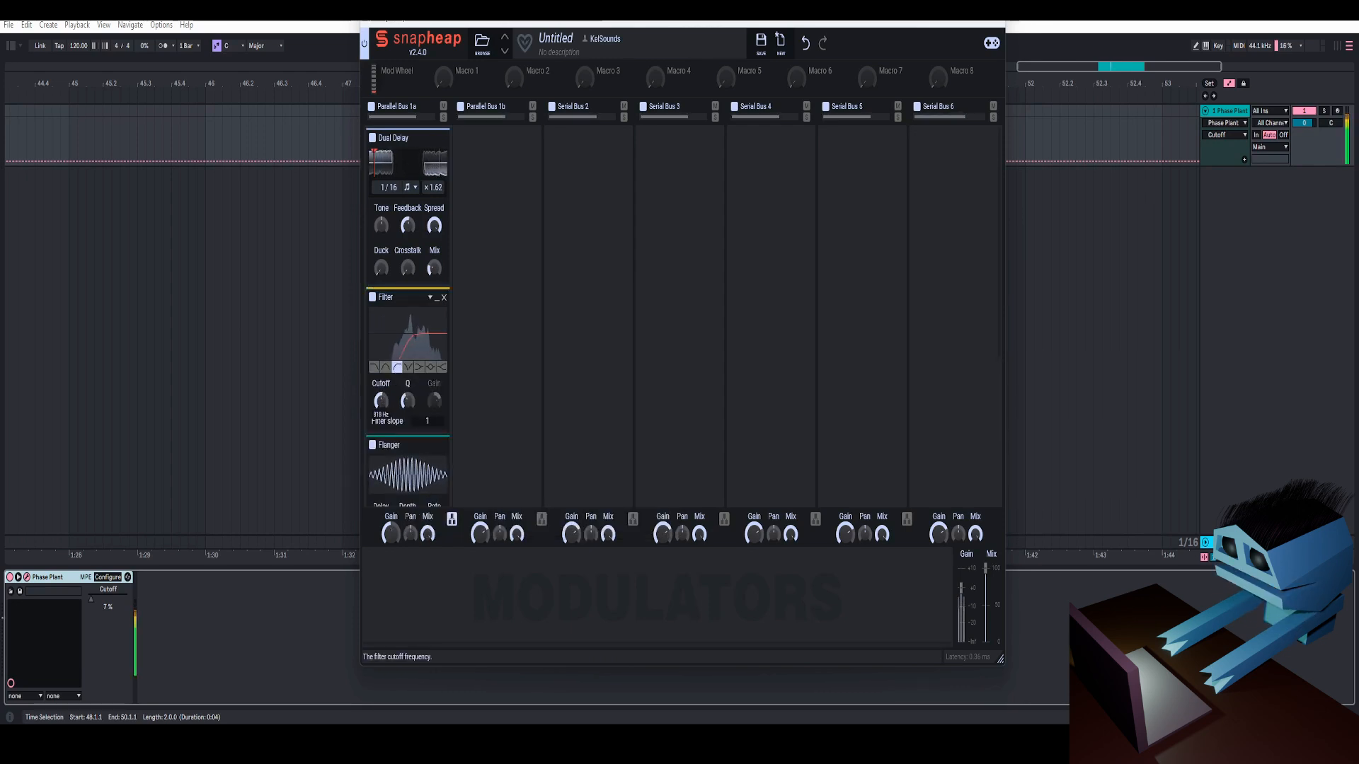
Step: Lower the Dual Delay's feedback and close the Snap Heap editor to return to the main Phase Plant patch
left_click_drag(407, 226, 407, 247)
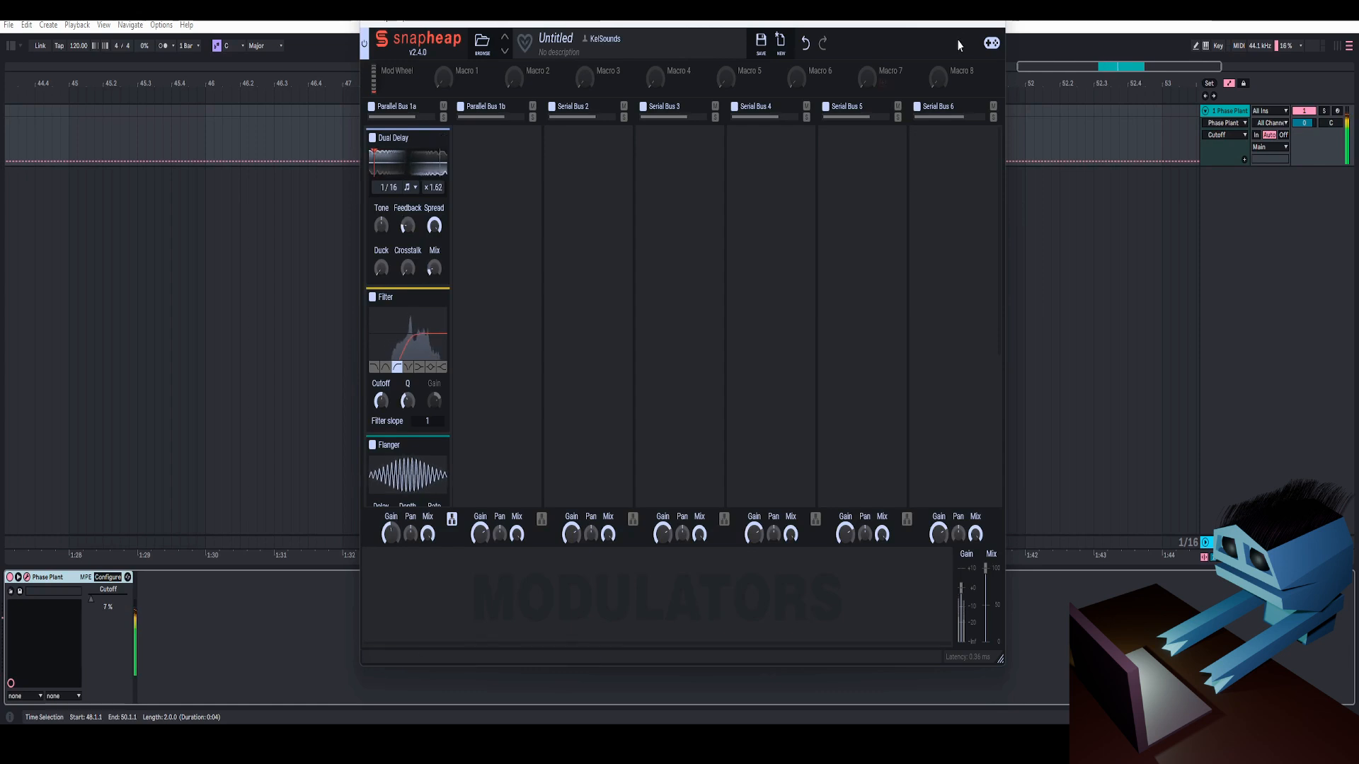
left_click(994, 23)
scroll(787, 176, "up", 10)
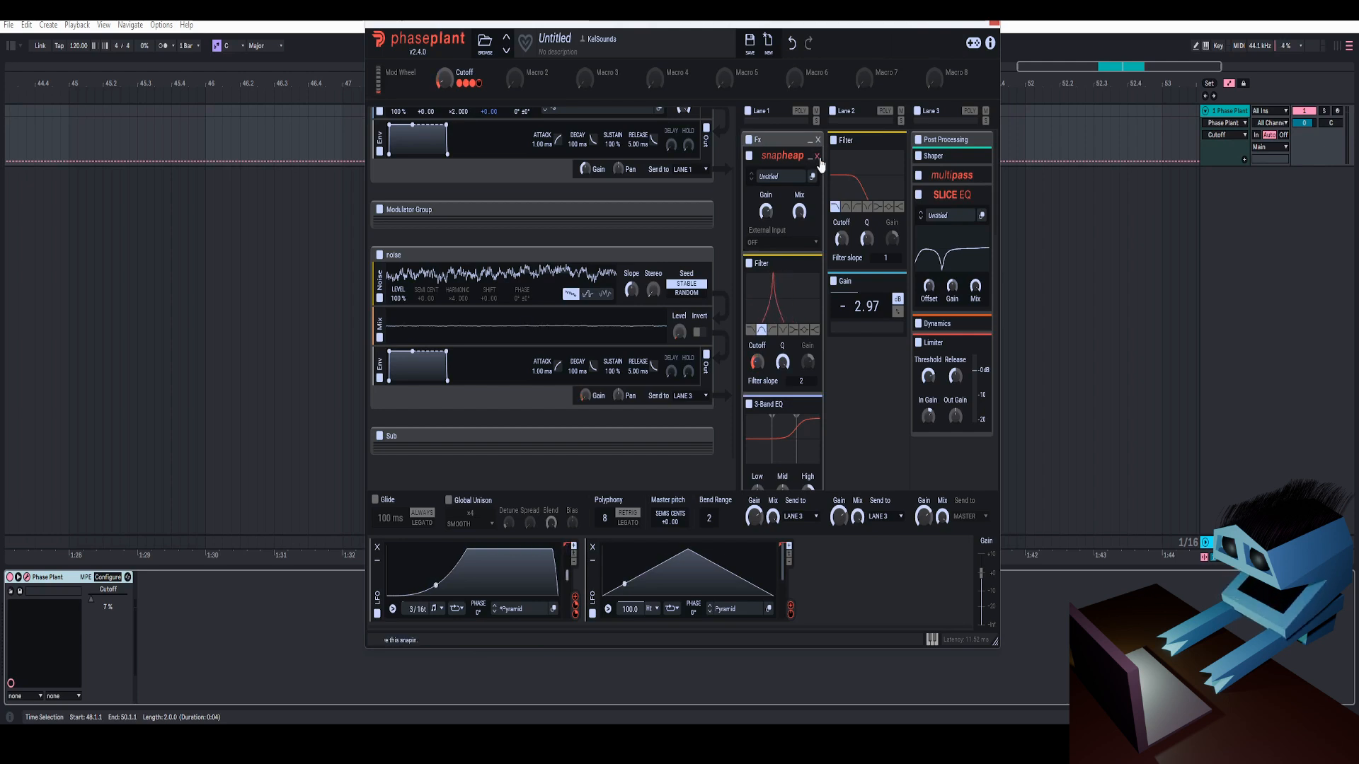
scroll(900, 226, "down", 1)
left_click_drag(445, 79, 444, 79)
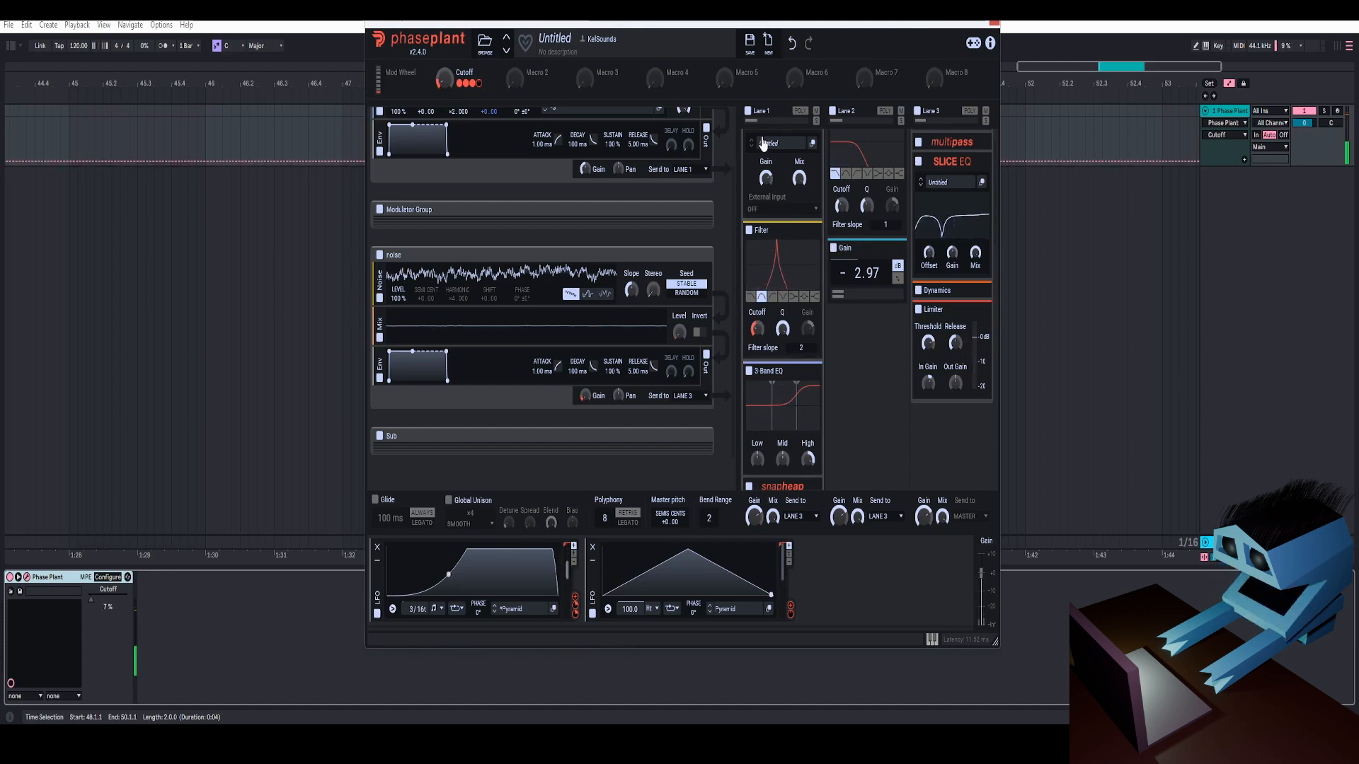
left_click_drag(743, 24, 732, 7)
scroll(768, 240, "up", 1)
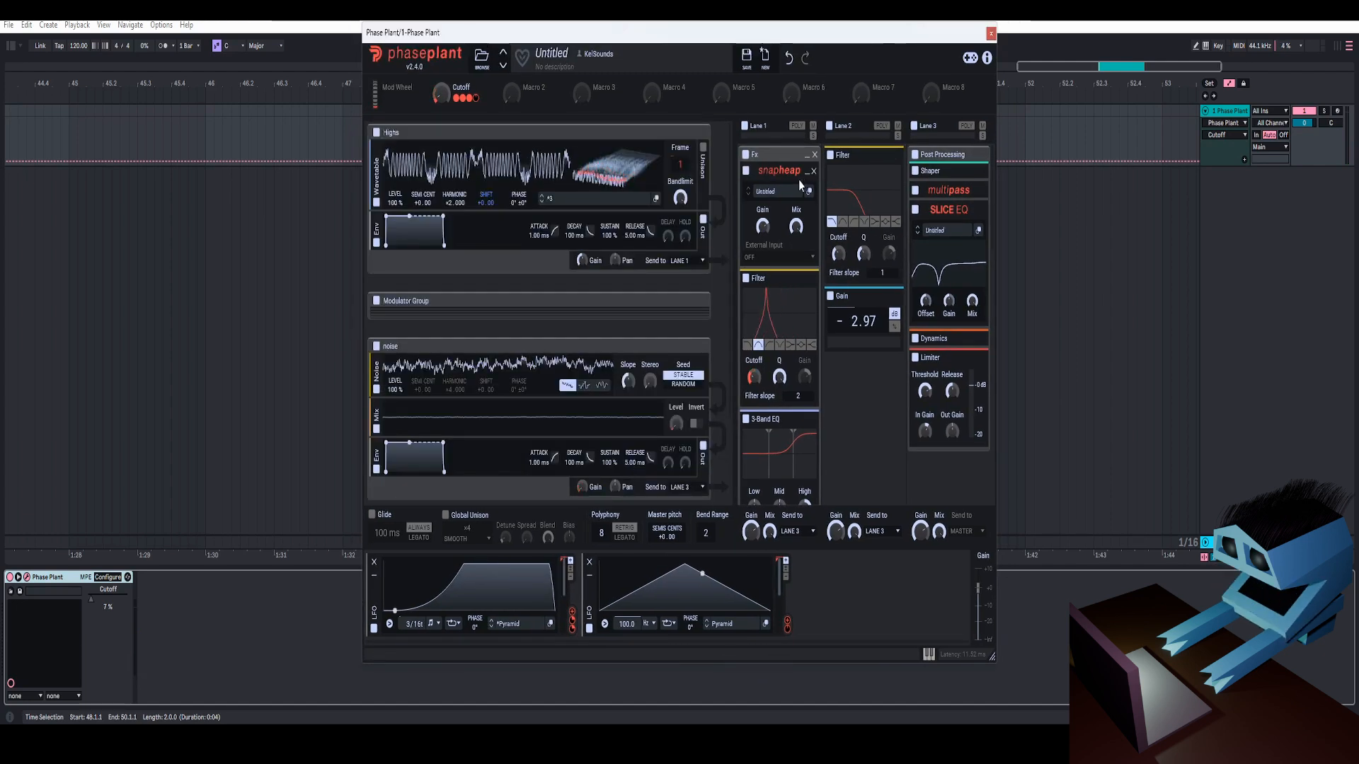
mouse_move(784, 44)
left_mouse_down()
mouse_move(755, 54)
mouse_move(804, 50)
left_mouse_up()
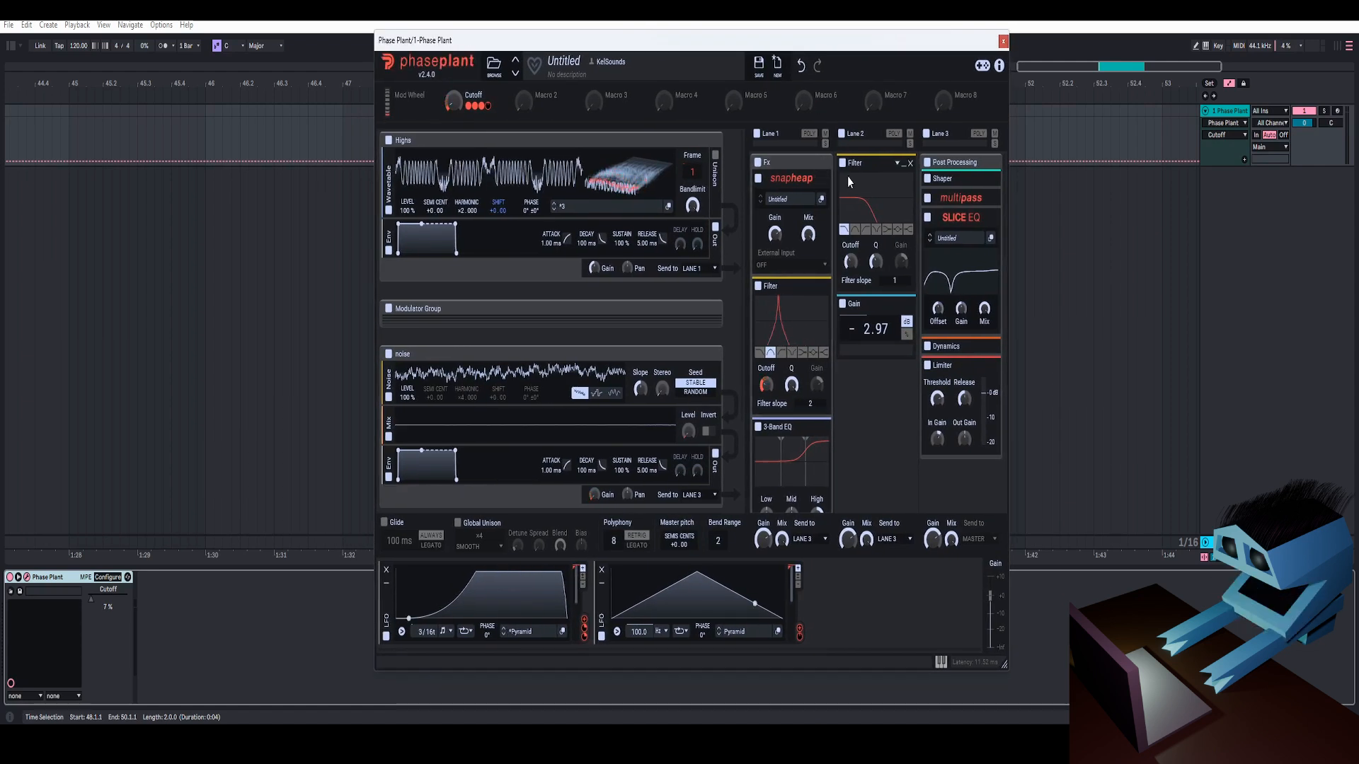
left_click_drag(781, 45, 751, 33)
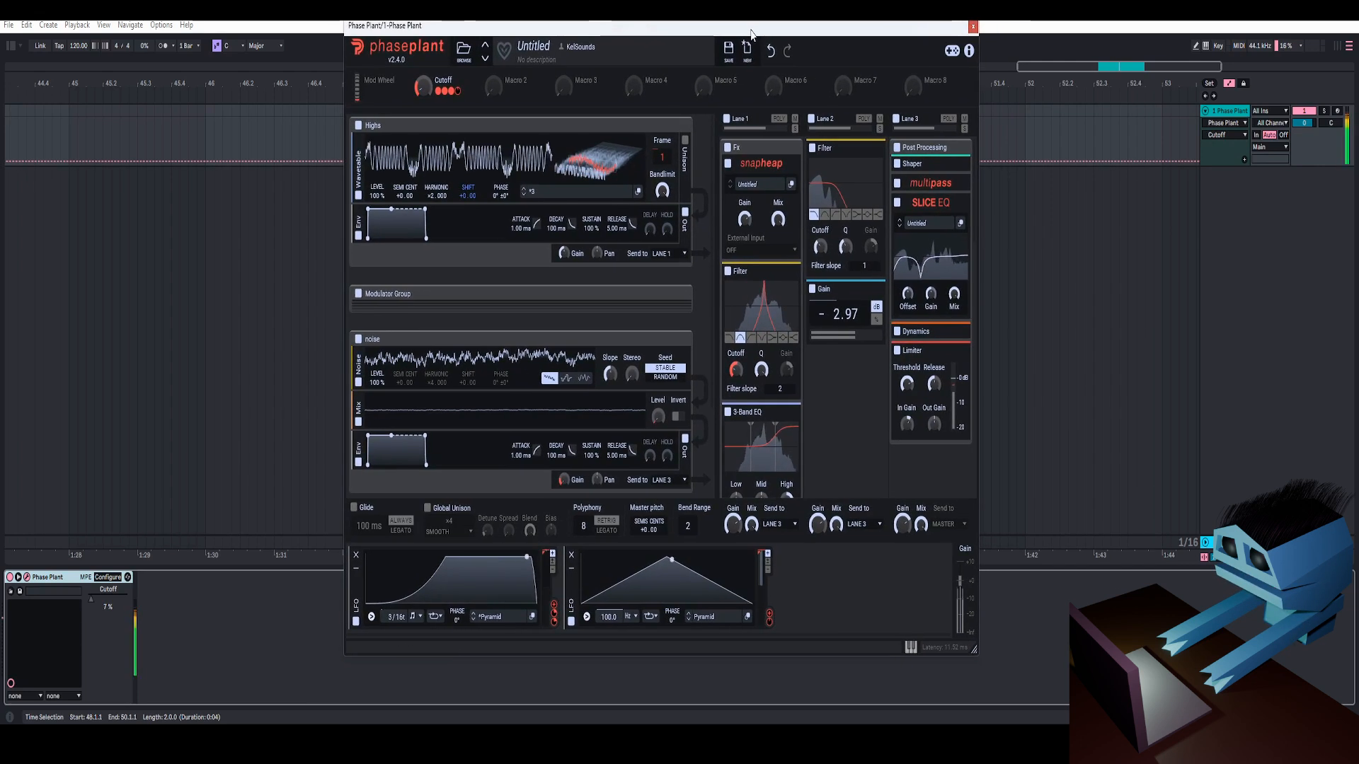
scroll(627, 285, "down", 3)
scroll(616, 279, "up", 3)
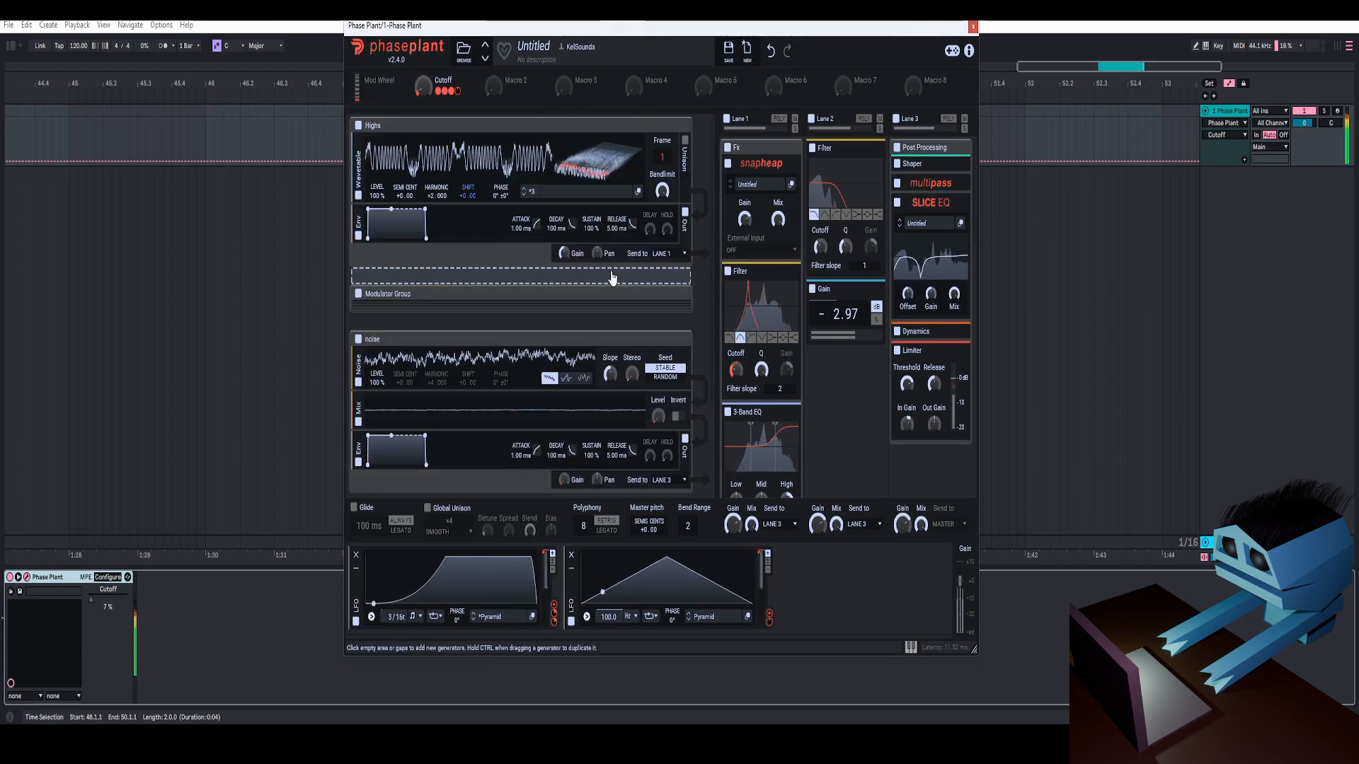